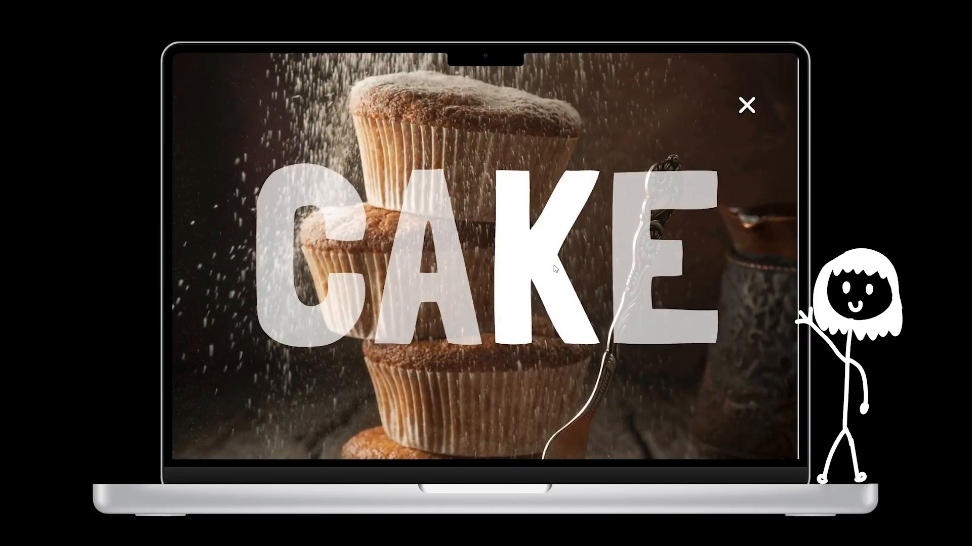
Preview the finished CAKE prototype, opening and closing the full-screen cake photos behind the letters A and E.
{"action": "left_click", "coordinate": [746, 106]}
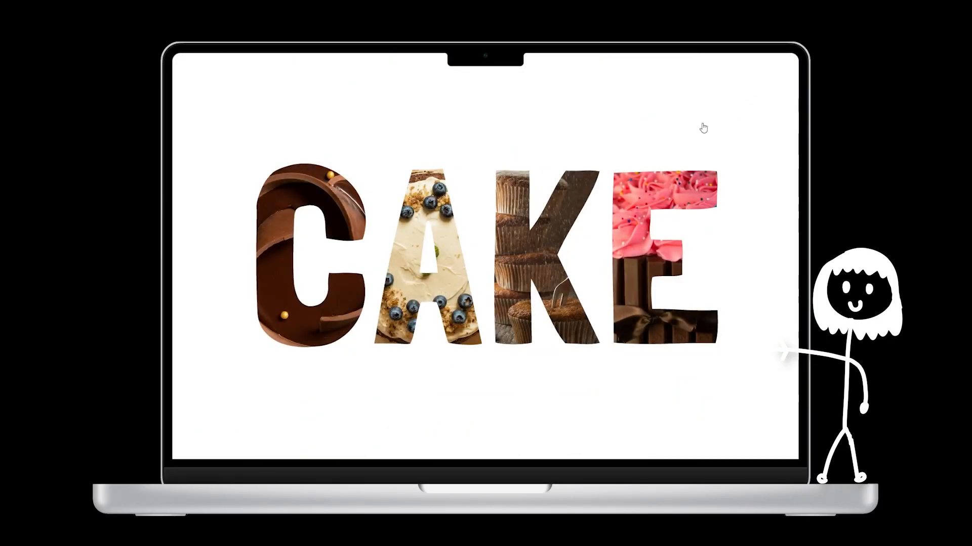
{"action": "left_click", "coordinate": [441, 282]}
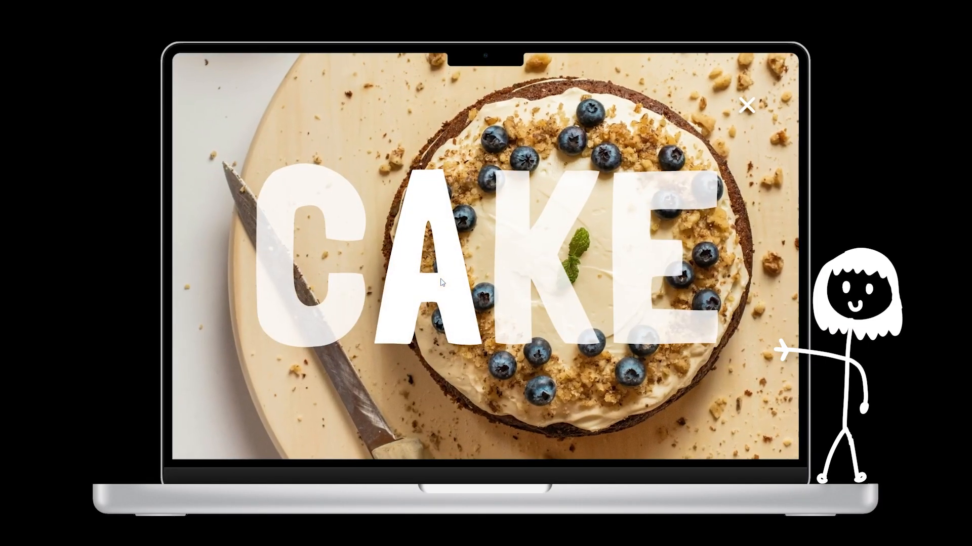
{"action": "left_click", "coordinate": [745, 106]}
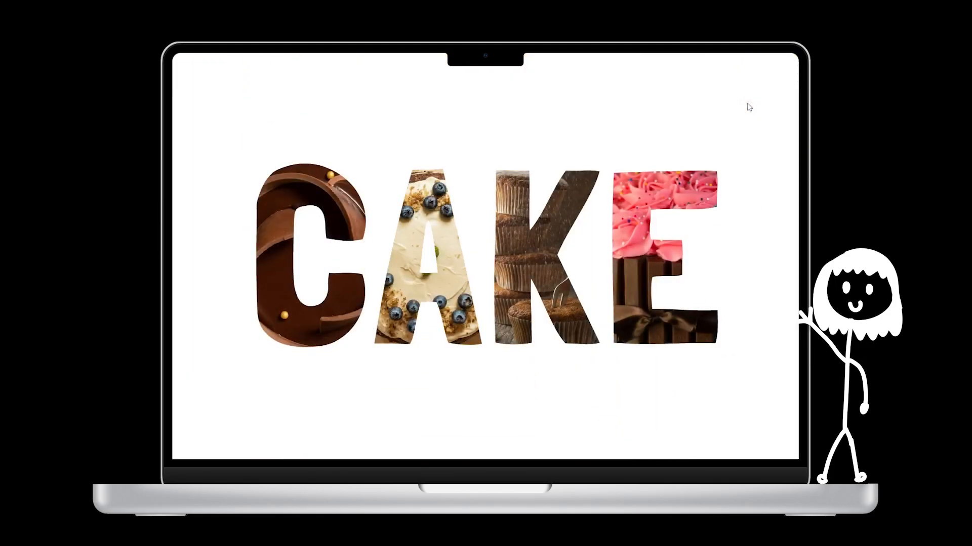
{"action": "left_click", "coordinate": [627, 285]}
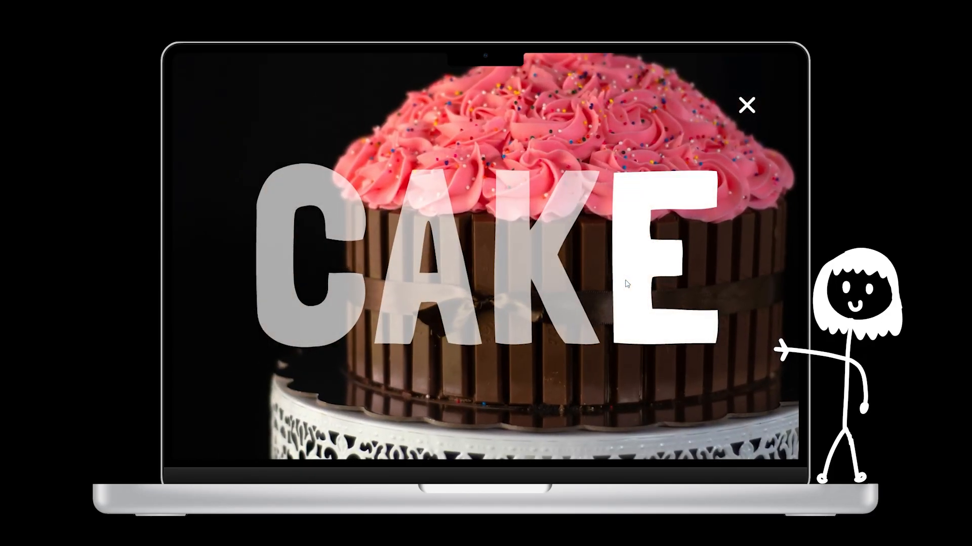
{"action": "left_click", "coordinate": [746, 105]}
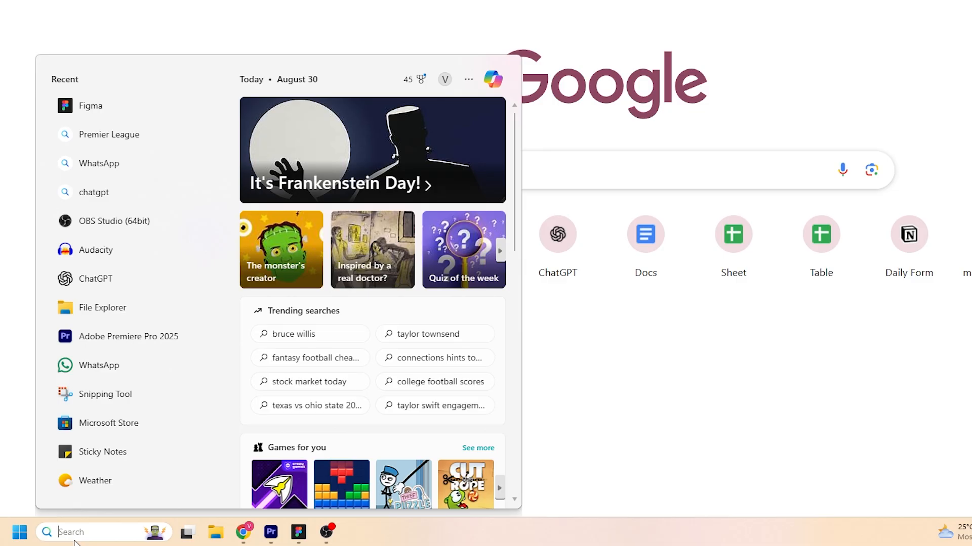
Launch Figma and create a new design file.
{"action": "type", "text": "figma"}
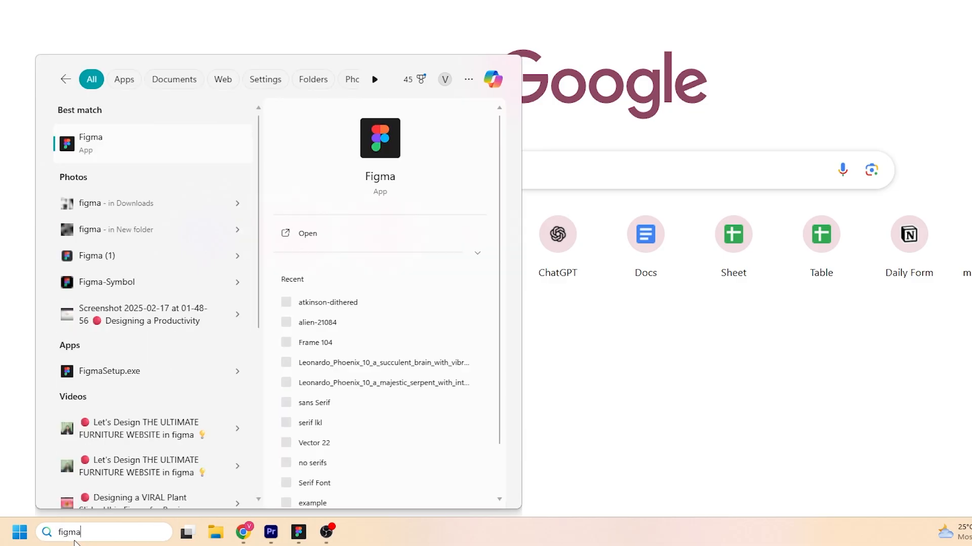
{"action": "key", "text": "Return"}
{"action": "left_click", "coordinate": [30, 10]}
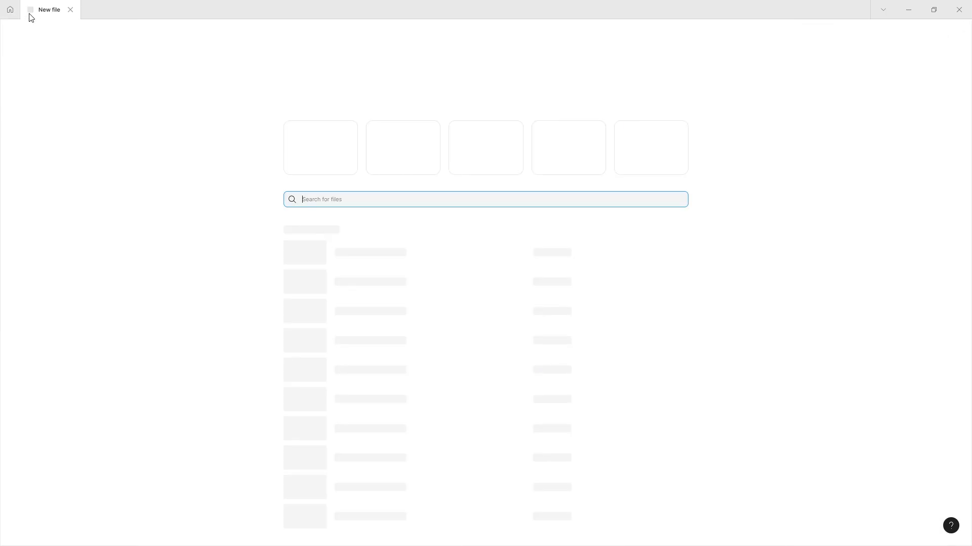
{"action": "left_click", "coordinate": [320, 163]}
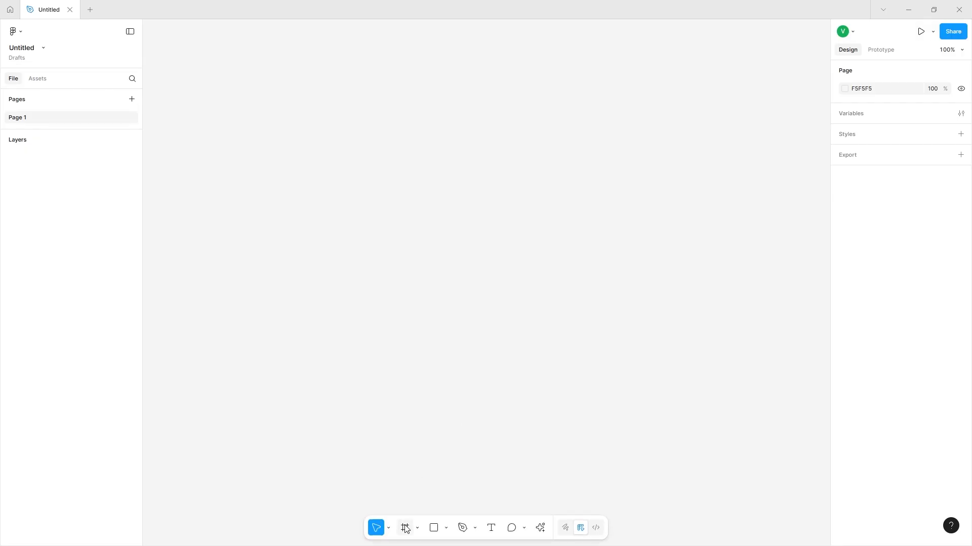
Add a MacBook Pro 14" frame and place a text layer with the letter C inside it.
{"action": "left_click", "coordinate": [404, 528]}
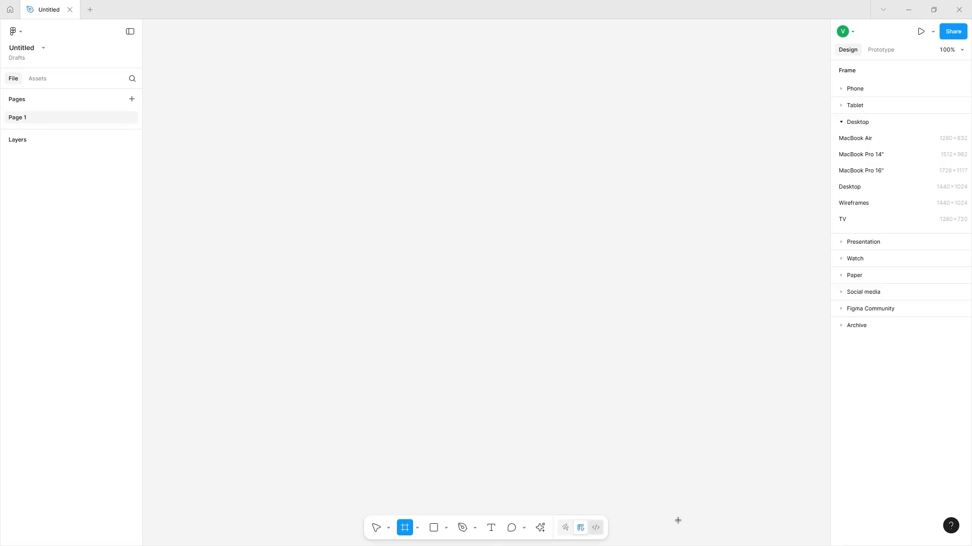
{"action": "left_click", "coordinate": [905, 155]}
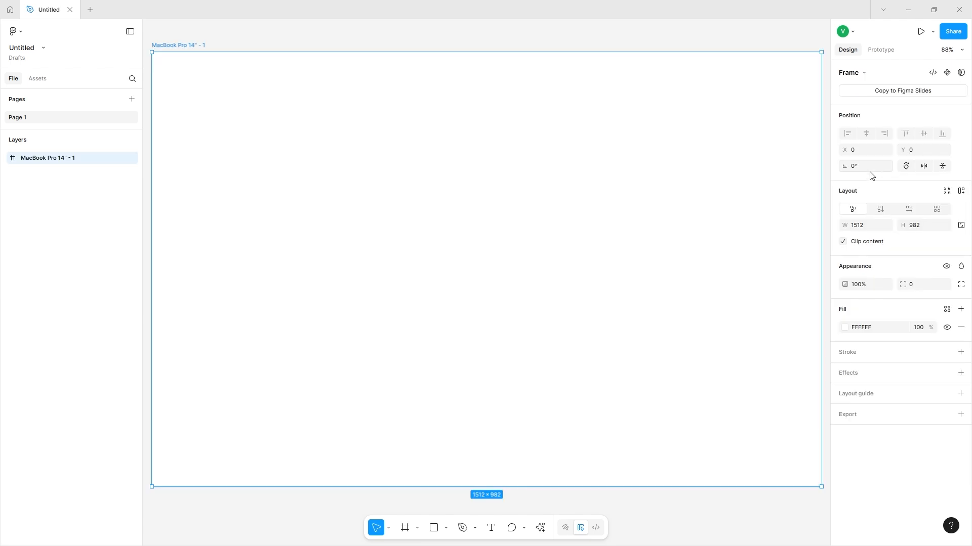
{"action": "left_click", "coordinate": [490, 528]}
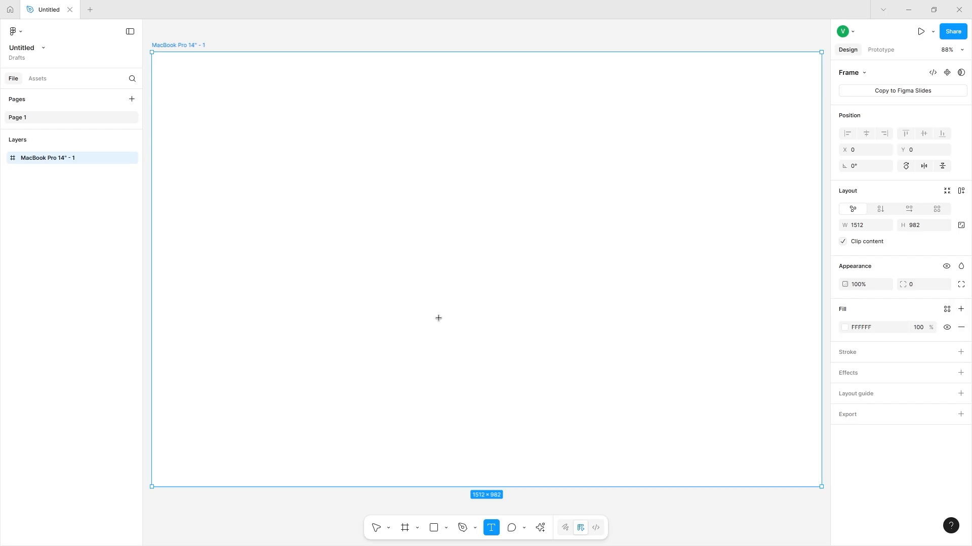
{"action": "left_click", "coordinate": [324, 225]}
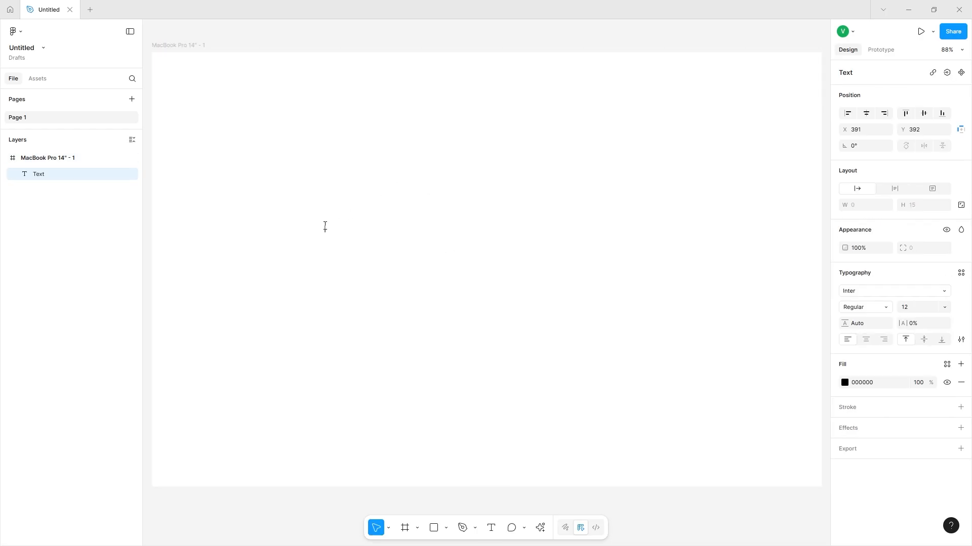
{"action": "type", "text": "C"}
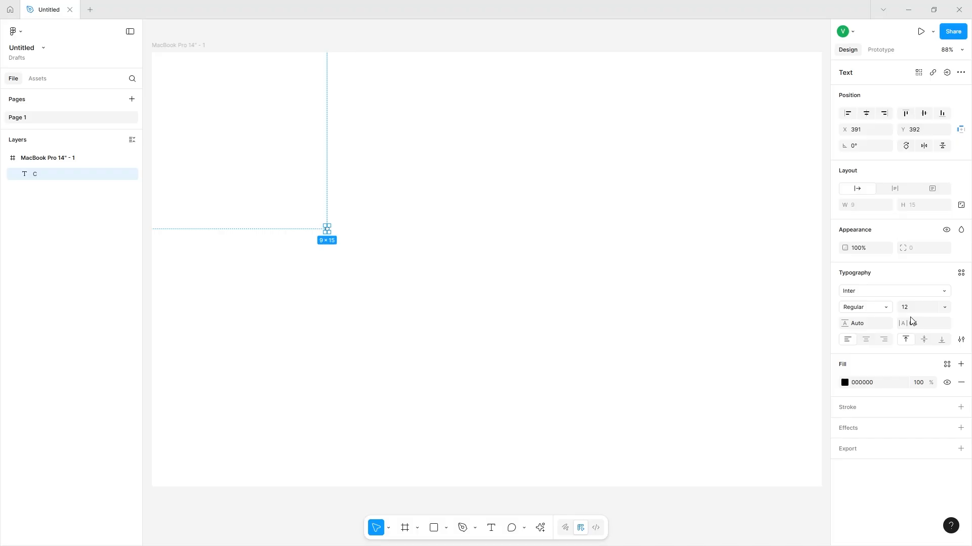
Set the letter C in the Londrina Solid font at size 500.
{"action": "left_click", "coordinate": [947, 297]}
{"action": "type", "text": "londri"}
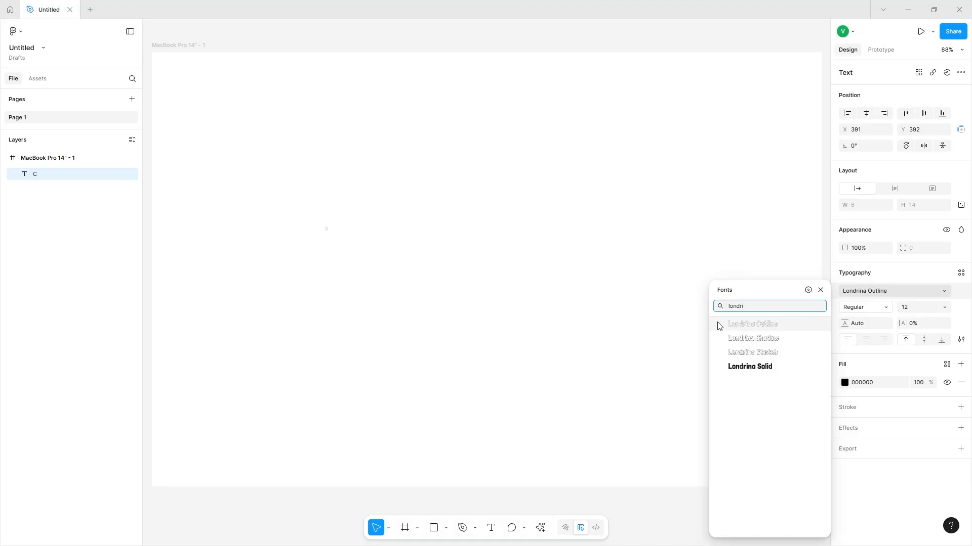
{"action": "left_click", "coordinate": [764, 367]}
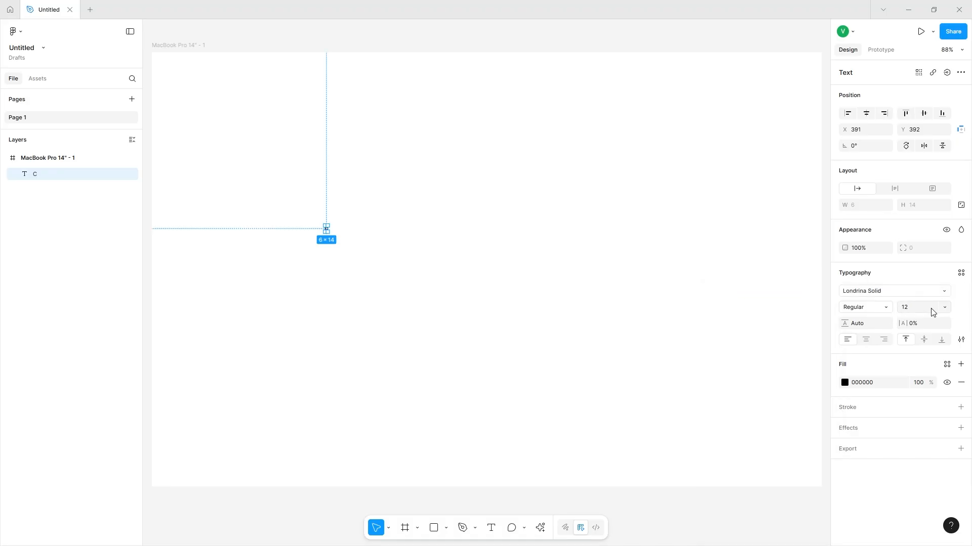
{"action": "left_click", "coordinate": [924, 310]}
{"action": "type", "text": "500"}
{"action": "key", "text": "Return"}
Move the letter C up in the frame and duplicate it into a row of four letters.
{"action": "left_click_drag", "start_coordinate": [405, 347], "coordinate": [422, 261]}
{"action": "key", "text": "ctrl+a"}
{"action": "left_click_drag", "start_coordinate": [345, 240], "coordinate": [505, 238]}
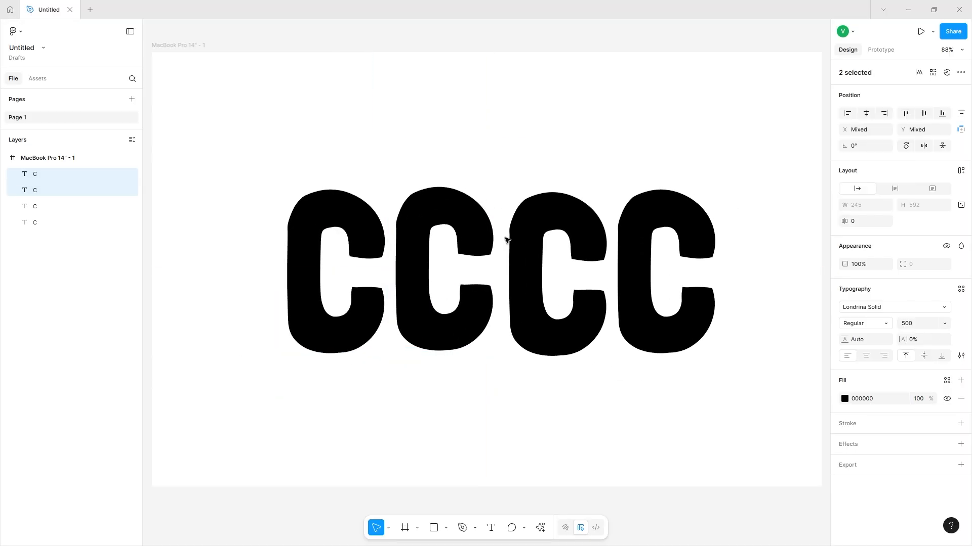
Replace the second, third and fourth letters with A, K and E to spell CAKE.
{"action": "double_click", "coordinate": [477, 234]}
{"action": "type", "text": "A"}
{"action": "double_click", "coordinate": [557, 233]}
{"action": "type", "text": "L"}
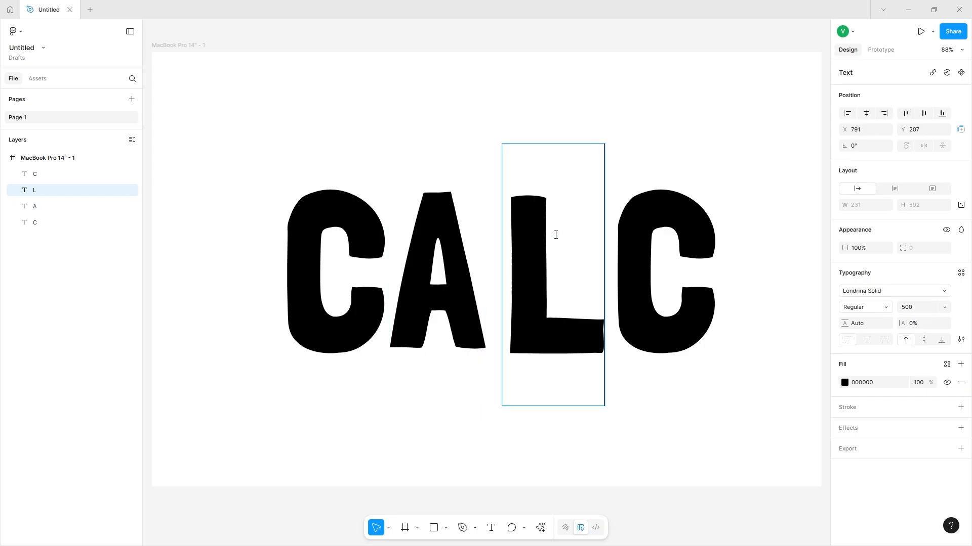
{"action": "key", "text": "BackSpace"}
{"action": "type", "text": "K"}
{"action": "double_click", "coordinate": [646, 204]}
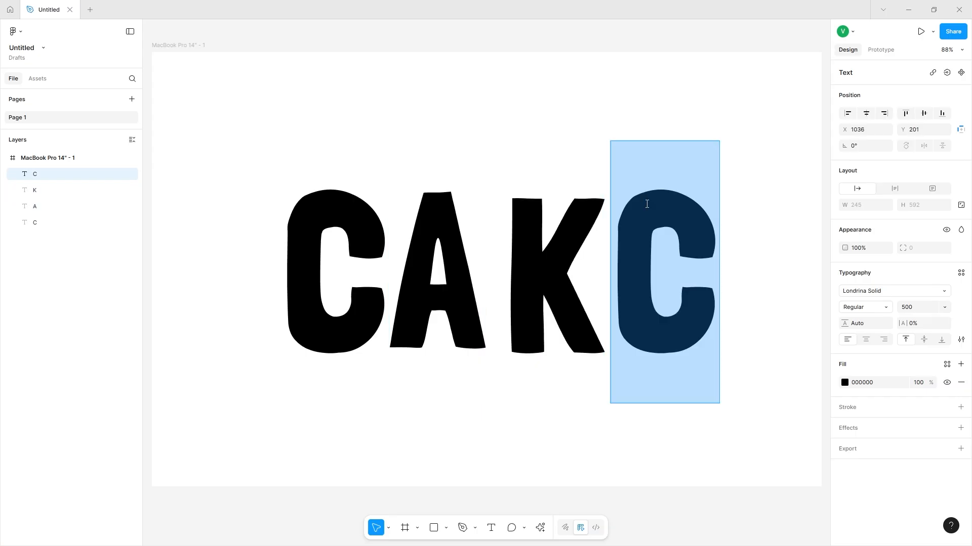
{"action": "type", "text": "E"}
{"action": "key", "text": "Escape"}
Space the four letters evenly and shift the whole word slightly closer to the frame's center.
{"action": "key", "text": "ctrl+a"}
{"action": "left_click", "coordinate": [708, 397]}
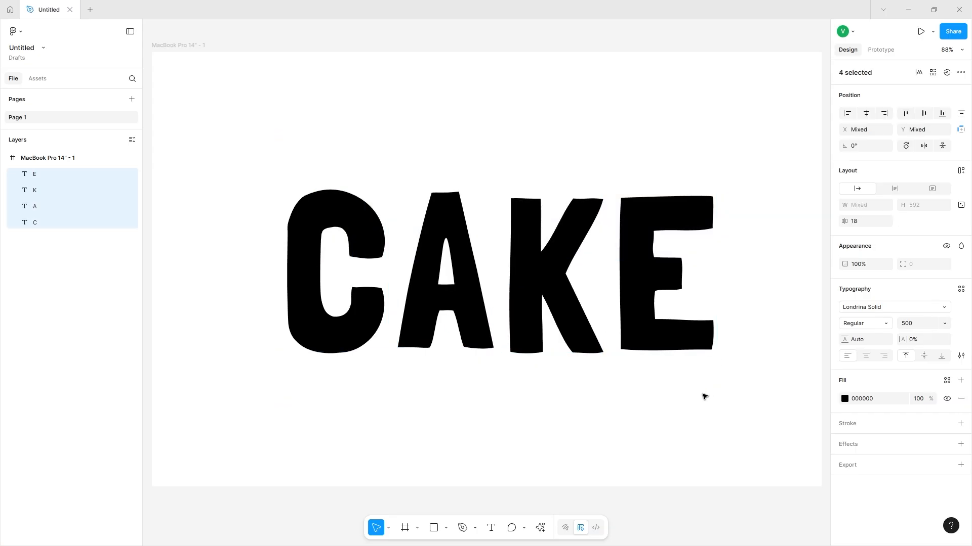
{"action": "left_click_drag", "start_coordinate": [515, 292], "coordinate": [503, 288]}
Shift the letters E, A and C vertically so all four letters line up with the K's baseline.
{"action": "left_click", "coordinate": [447, 224]}
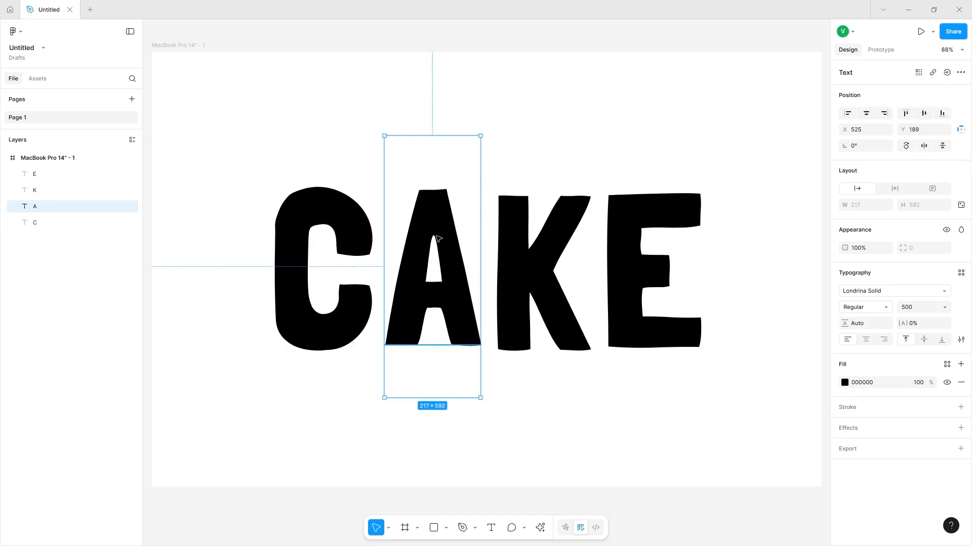
{"action": "left_click", "coordinate": [649, 238]}
{"action": "left_click_drag", "start_coordinate": [648, 238], "coordinate": [645, 241]}
{"action": "left_click", "coordinate": [521, 237]}
{"action": "left_click_drag", "start_coordinate": [440, 233], "coordinate": [439, 241]}
{"action": "left_click_drag", "start_coordinate": [361, 252], "coordinate": [362, 257]}
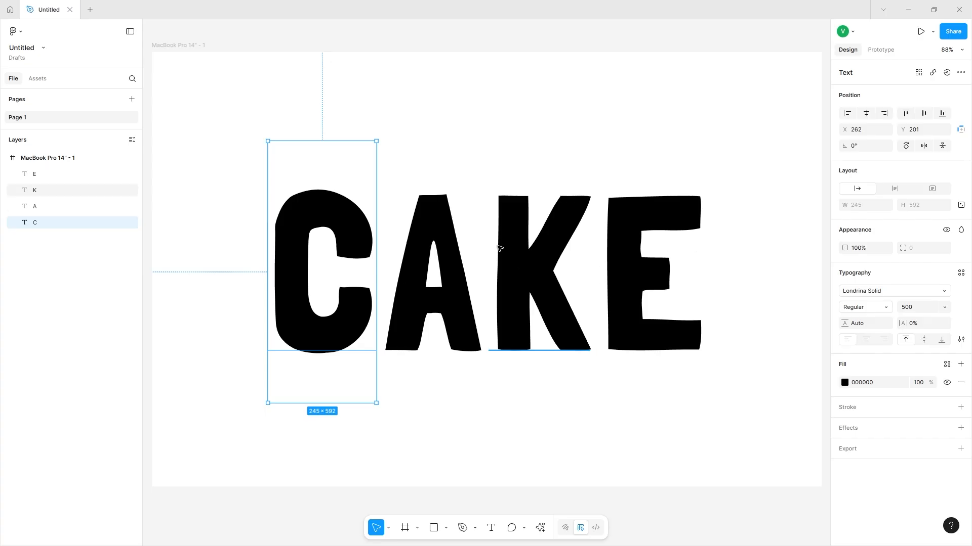
Combine the four letters into one horizontal auto layout frame.
{"action": "left_click", "coordinate": [461, 268], "text": "shift"}
{"action": "left_click", "coordinate": [530, 199], "text": "shift"}
{"action": "left_click", "coordinate": [653, 252], "text": "shift"}
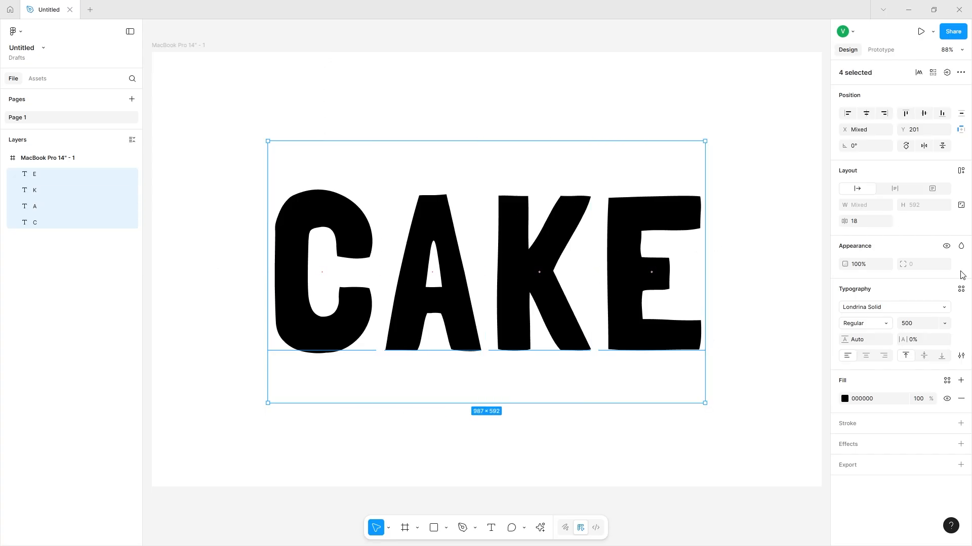
{"action": "left_click", "coordinate": [960, 171]}
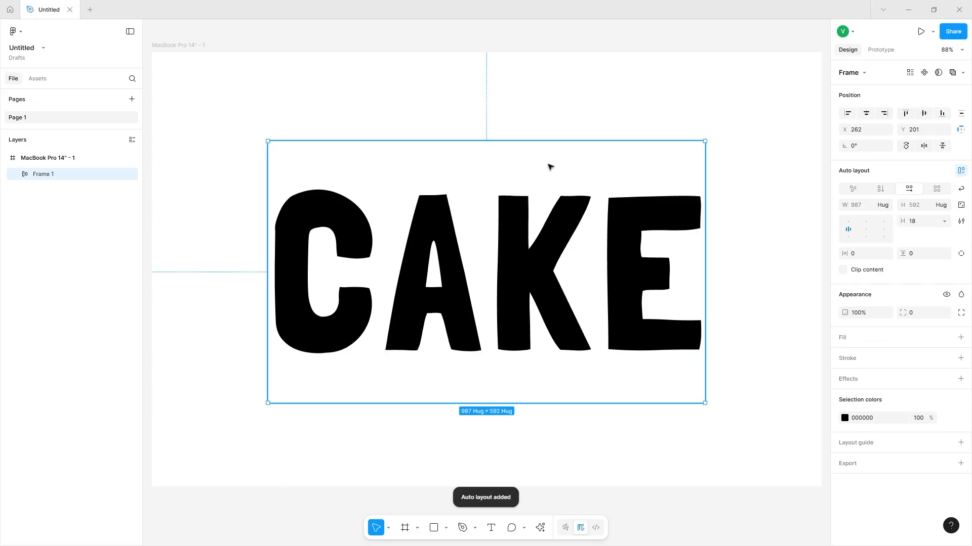
Center the CAKE auto layout frame horizontally and vertically within the MacBook Pro 14" frame.
{"action": "mouse_move", "coordinate": [557, 294]}
{"action": "left_mouse_down"}
{"action": "mouse_move", "coordinate": [548, 295]}
{"action": "mouse_move", "coordinate": [558, 292]}
{"action": "left_mouse_up"}
{"action": "left_click_drag", "start_coordinate": [483, 272], "coordinate": [535, 281]}
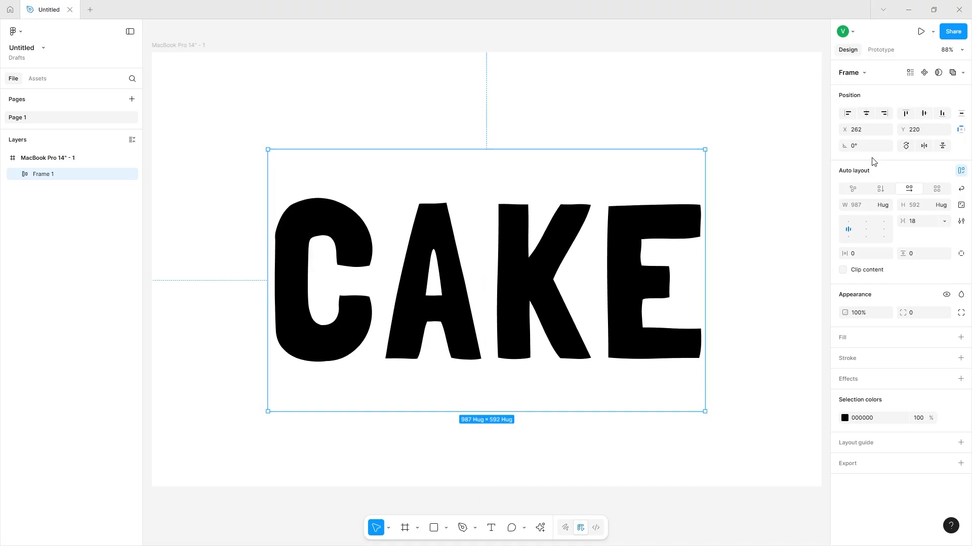
{"action": "left_click", "coordinate": [866, 113]}
{"action": "left_click", "coordinate": [924, 114]}
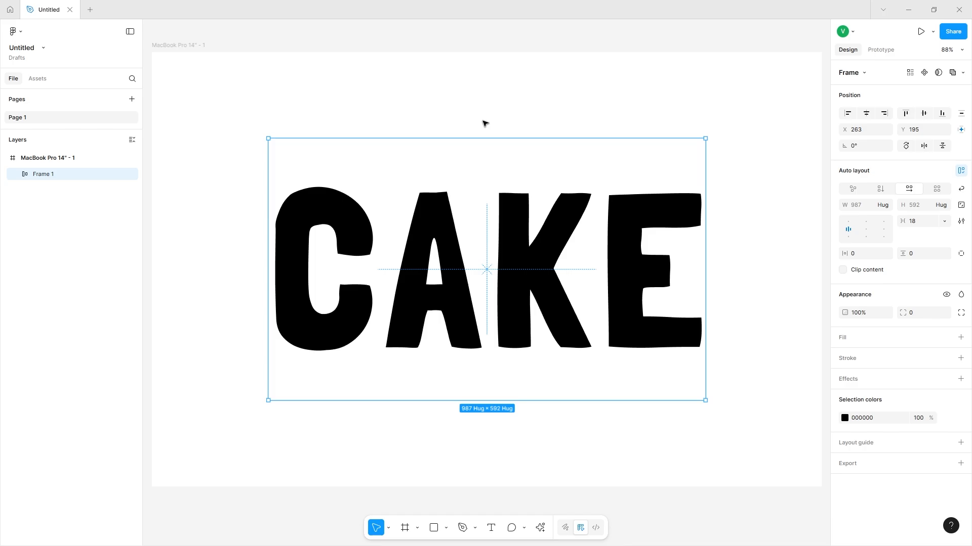
Fill the letter C with the chocolate cake photo and set the image mode to Crop.
{"action": "left_click", "coordinate": [322, 218]}
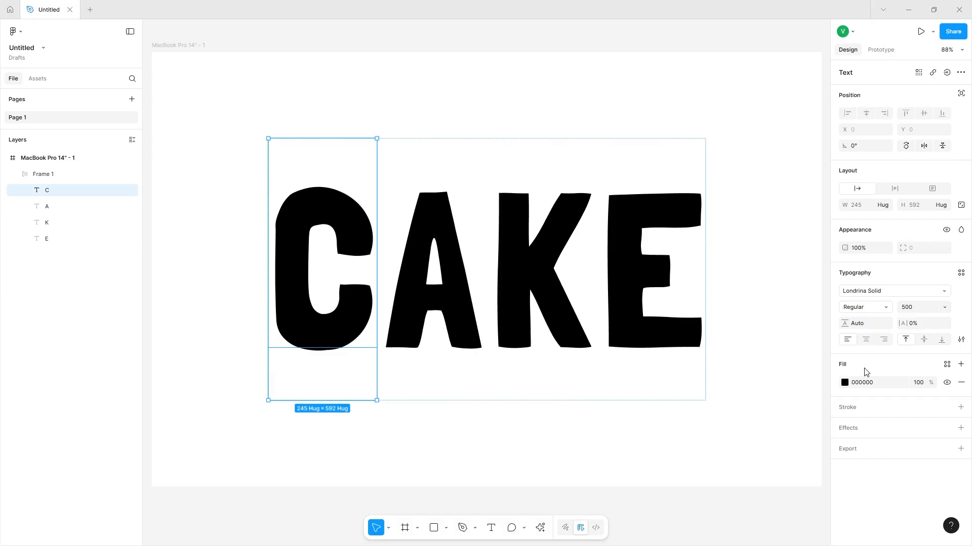
{"action": "left_click", "coordinate": [844, 383]}
{"action": "left_click", "coordinate": [761, 318]}
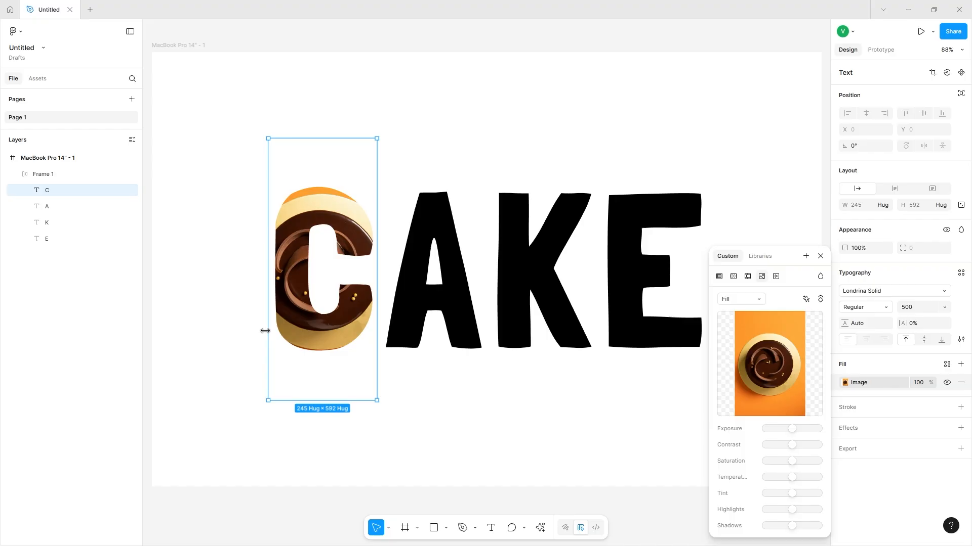
{"action": "left_click", "coordinate": [724, 299]}
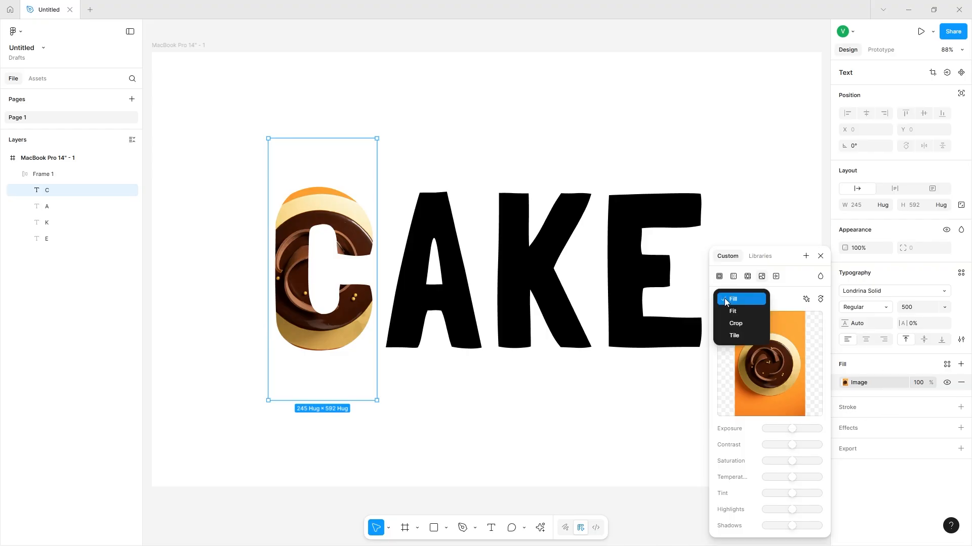
{"action": "left_click", "coordinate": [731, 323]}
Enlarge and reposition the cropped photo so the chocolate swirls fill the whole letter C.
{"action": "scroll", "coordinate": [428, 251], "scroll_direction": "left", "scroll_amount": 2}
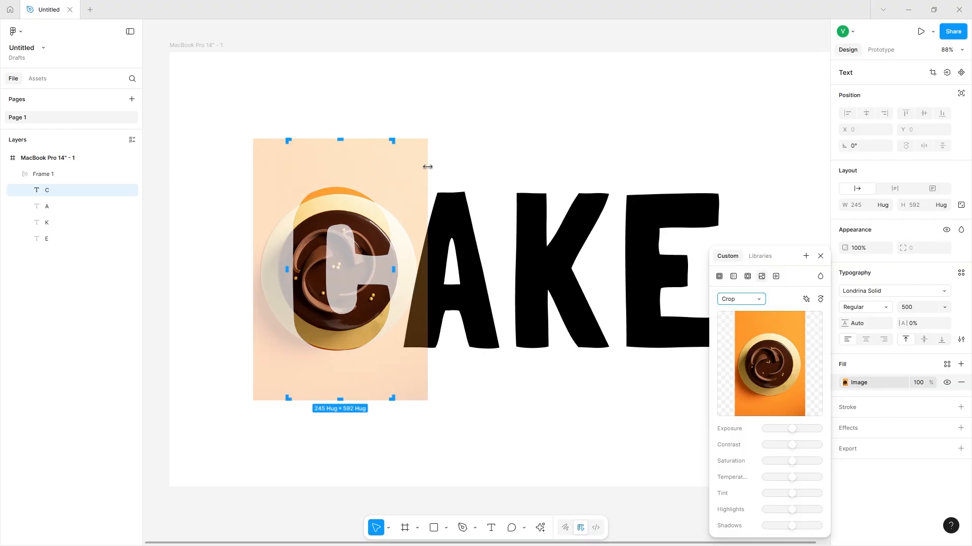
{"action": "left_click_drag", "start_coordinate": [428, 170], "coordinate": [480, 195]}
{"action": "left_click_drag", "start_coordinate": [390, 221], "coordinate": [304, 229]}
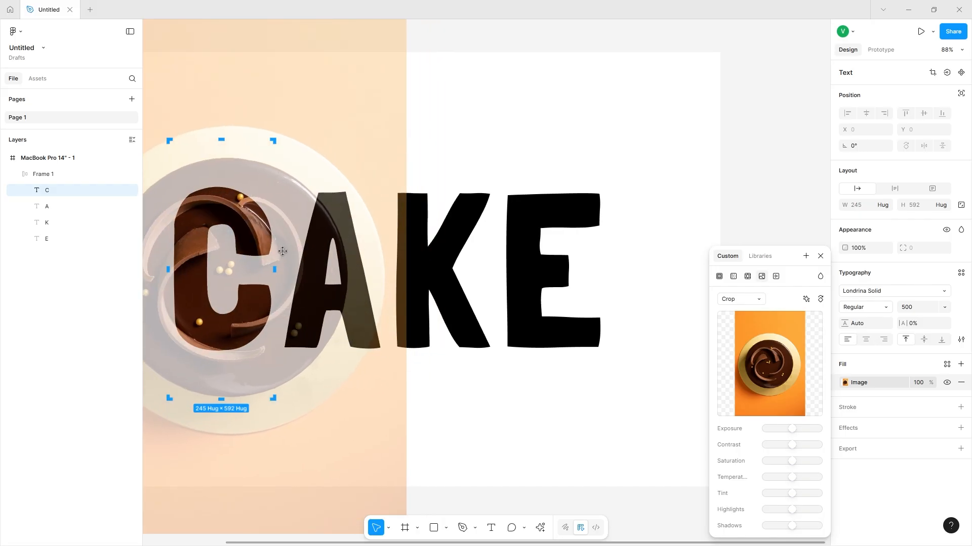
{"action": "scroll", "coordinate": [261, 262], "scroll_direction": "up", "scroll_amount": 2}
{"action": "scroll", "coordinate": [304, 259], "scroll_direction": "left", "scroll_amount": 1}
{"action": "scroll", "coordinate": [324, 268], "scroll_direction": "down", "scroll_amount": 2}
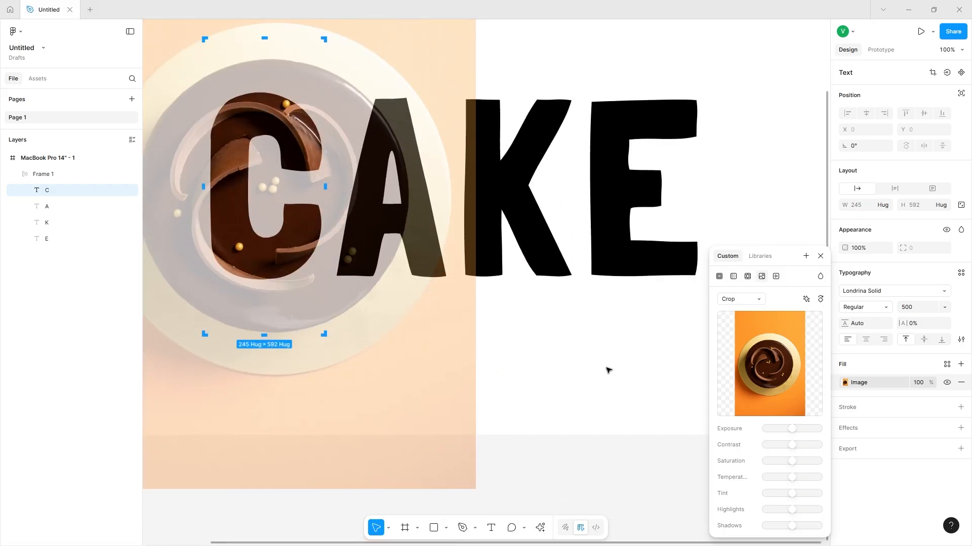
{"action": "key", "text": "Escape"}
{"action": "scroll", "coordinate": [397, 362], "scroll_direction": "up", "scroll_amount": 1}
Fill the letter A with the blueberry cake photo and set the image mode to Crop.
{"action": "left_click", "coordinate": [397, 360]}
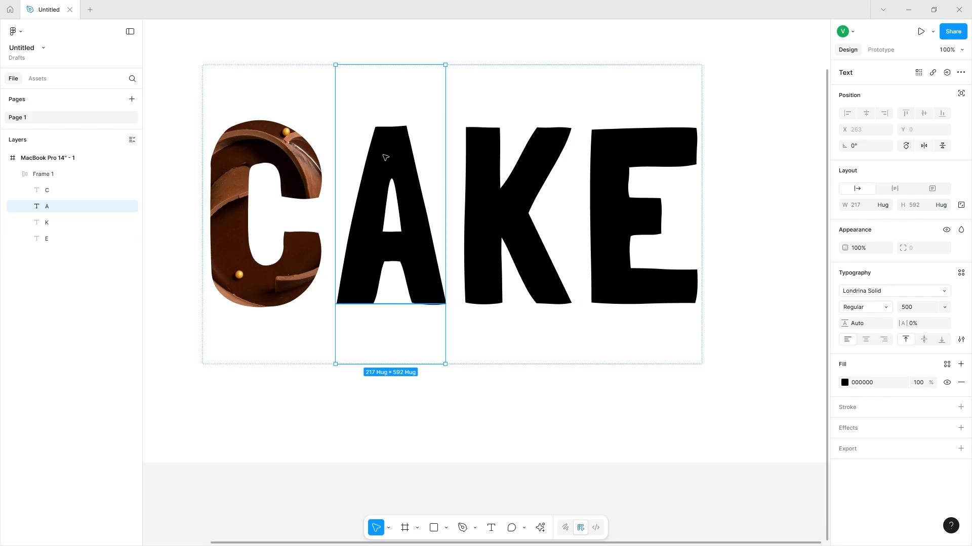
{"action": "left_click", "coordinate": [844, 383]}
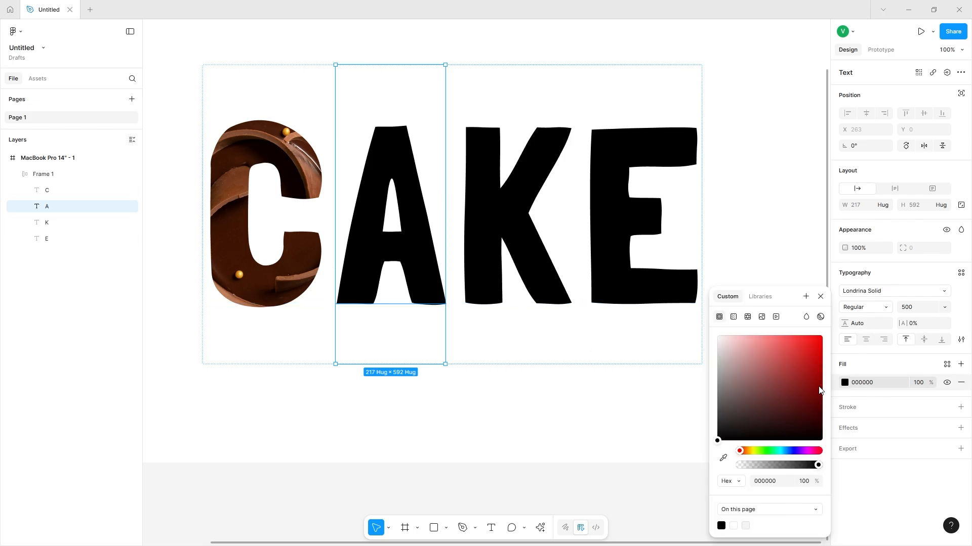
{"action": "left_click", "coordinate": [762, 318]}
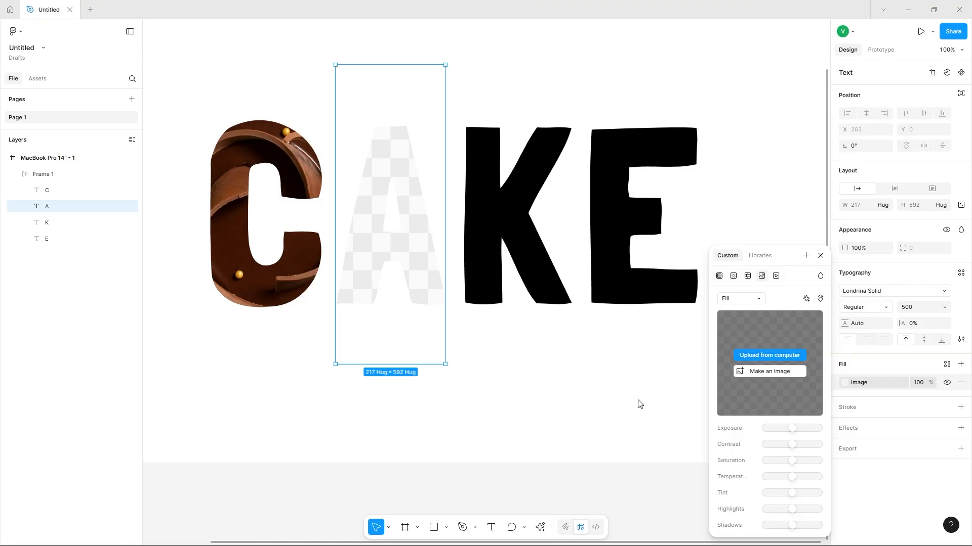
{"action": "left_click", "coordinate": [742, 299]}
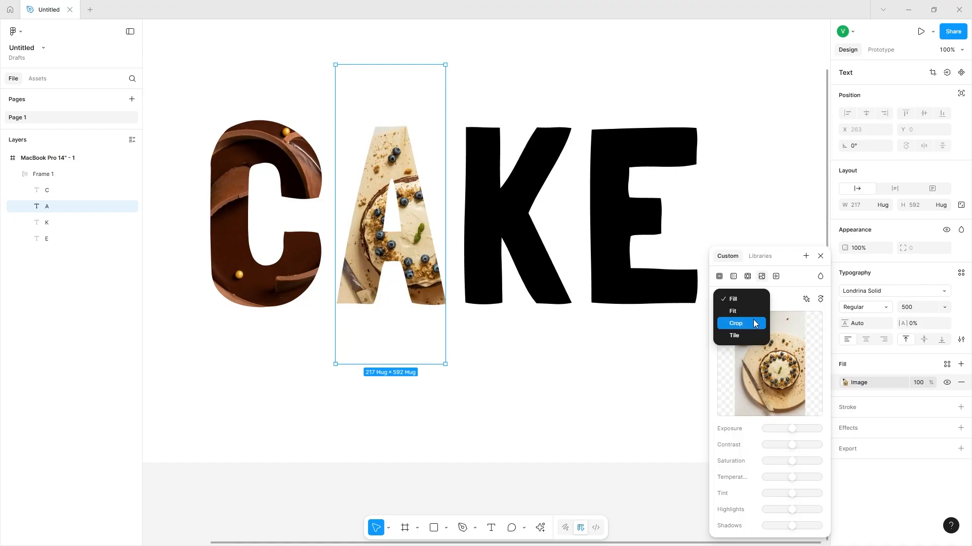
{"action": "left_click", "coordinate": [731, 324]}
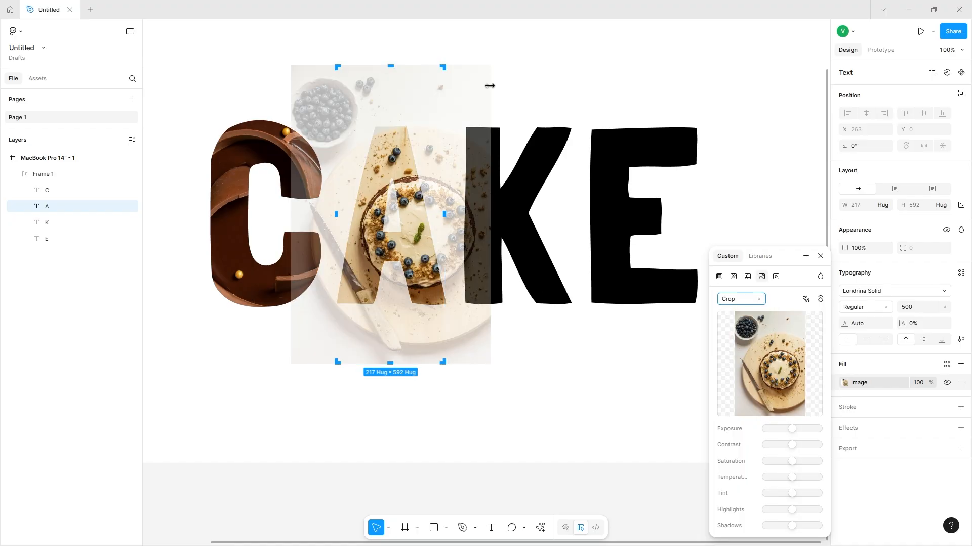
Enlarge and reposition the cropped photo so the blueberries and cream frosting fill the whole letter A.
{"action": "left_click_drag", "start_coordinate": [490, 85], "coordinate": [574, 147]}
{"action": "left_click_drag", "start_coordinate": [486, 281], "coordinate": [358, 264]}
{"action": "left_click", "coordinate": [624, 136]}
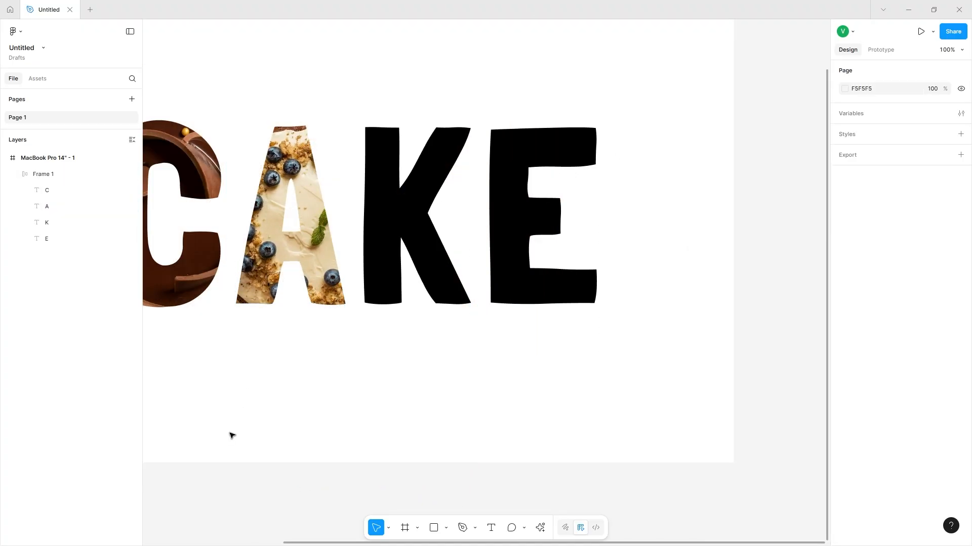
Fill the letter K with the stacked cupcakes photo and set the image mode to Crop.
{"action": "scroll", "coordinate": [297, 434], "scroll_direction": "up", "scroll_amount": 2}
{"action": "scroll", "coordinate": [297, 434], "scroll_direction": "left", "scroll_amount": 2}
{"action": "left_click", "coordinate": [408, 312]}
{"action": "left_click", "coordinate": [408, 313]}
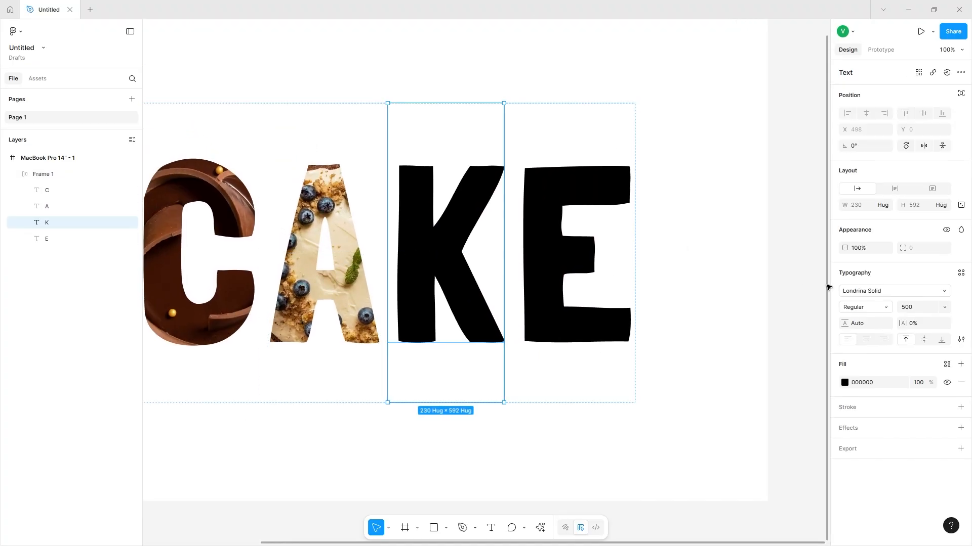
{"action": "left_click", "coordinate": [844, 383]}
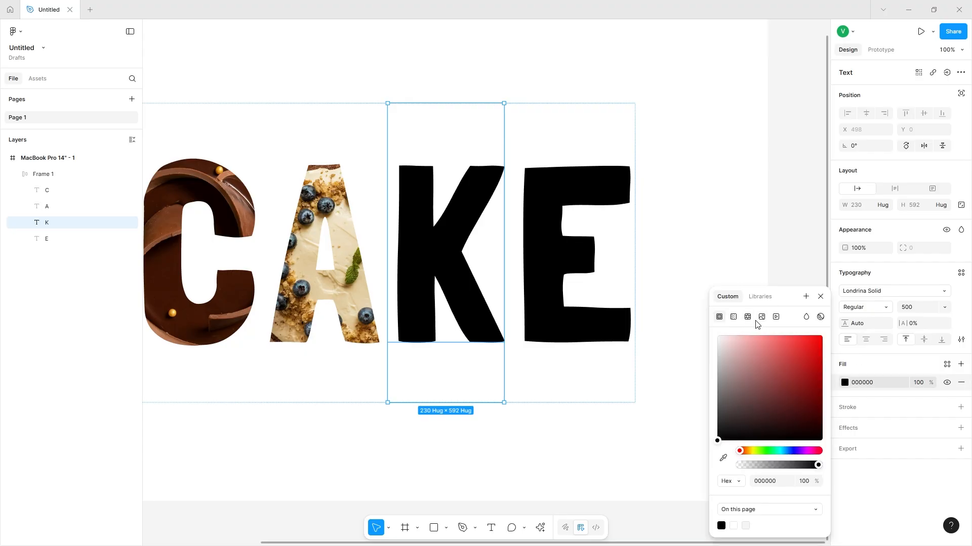
{"action": "left_click", "coordinate": [760, 317]}
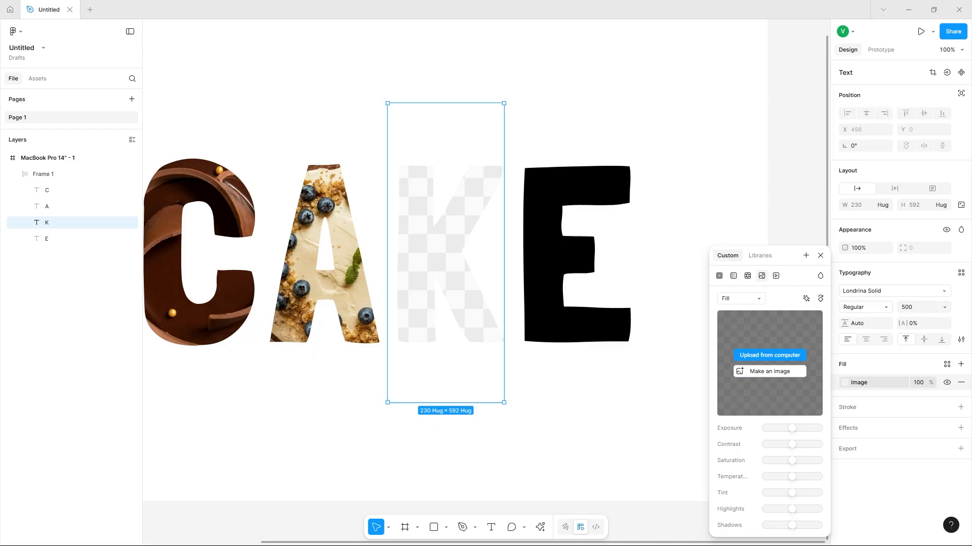
{"action": "scroll", "coordinate": [476, 288], "scroll_direction": "right", "scroll_amount": 2}
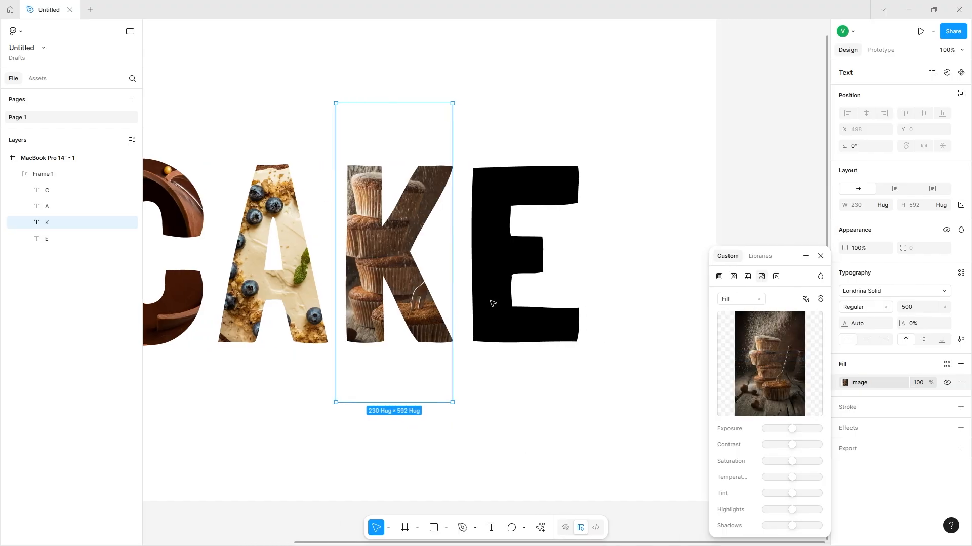
{"action": "left_click", "coordinate": [735, 300]}
{"action": "left_click", "coordinate": [735, 319]}
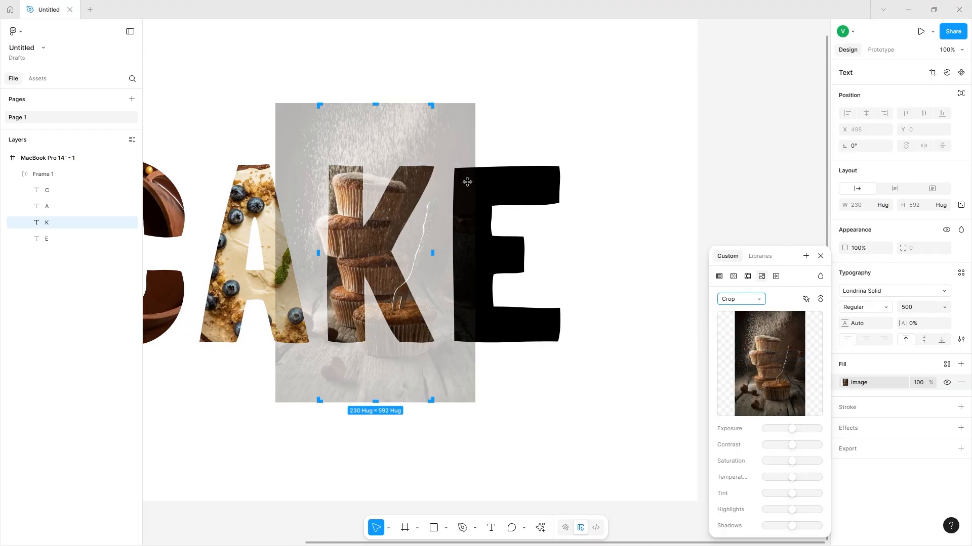
Narrow the letter K's box to a width of 206 and reposition its photo so the cupcakes sit inside the letter.
{"action": "left_click_drag", "start_coordinate": [433, 225], "coordinate": [421, 225]}
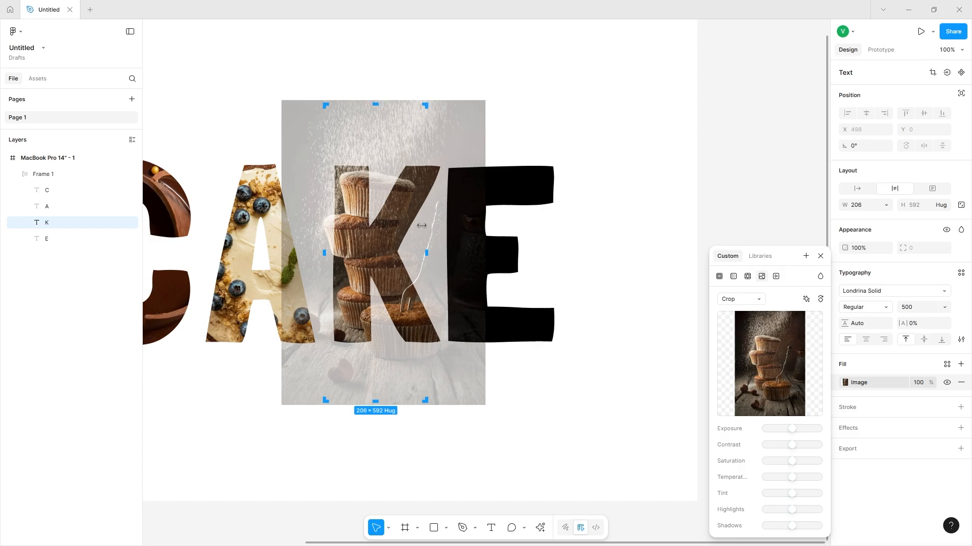
{"action": "mouse_move", "coordinate": [454, 142]}
{"action": "left_mouse_down"}
{"action": "mouse_move", "coordinate": [428, 144]}
{"action": "mouse_move", "coordinate": [439, 140]}
{"action": "left_mouse_up"}
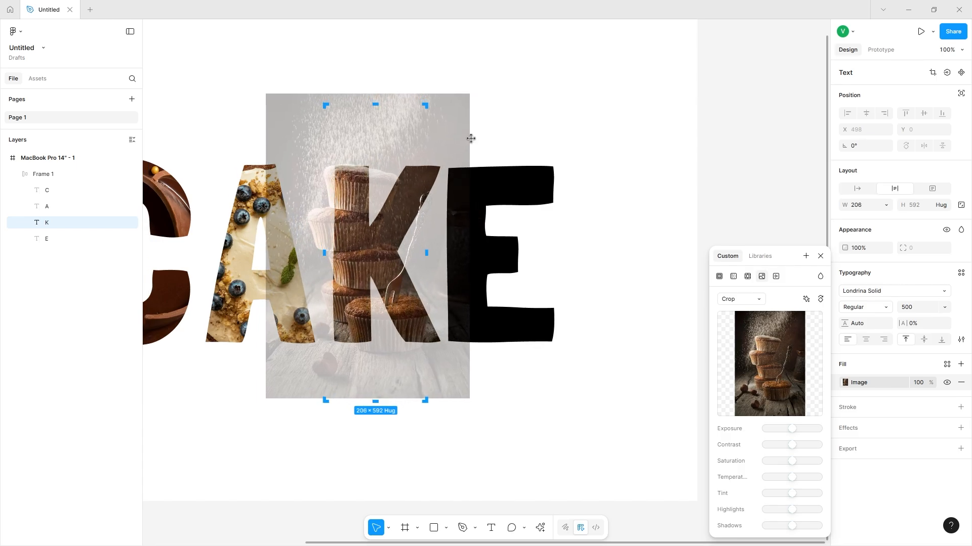
{"action": "left_click", "coordinate": [545, 143]}
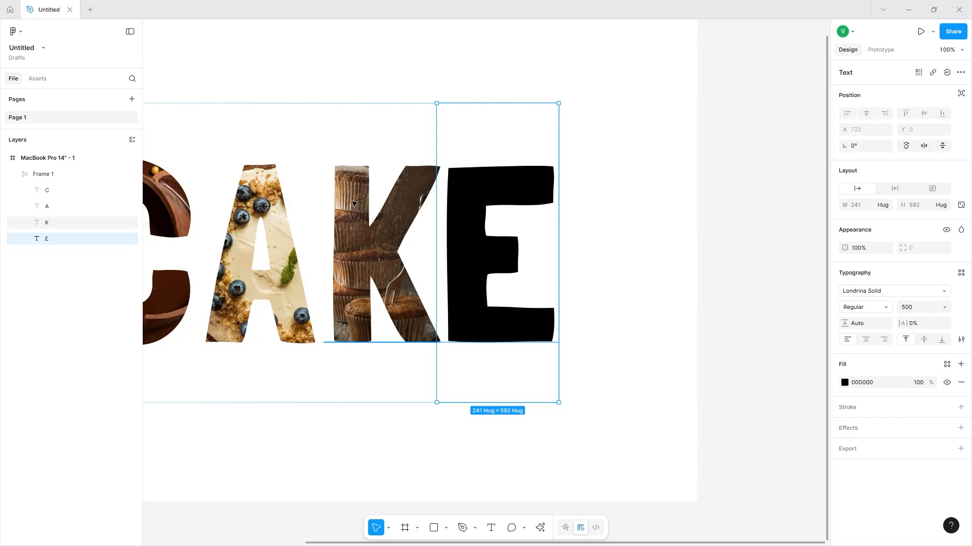
Shrink the blueberry cake photo in the letter A slightly and shift it within the letter.
{"action": "scroll", "coordinate": [353, 203], "scroll_direction": "left", "scroll_amount": 5}
{"action": "left_click", "coordinate": [377, 218]}
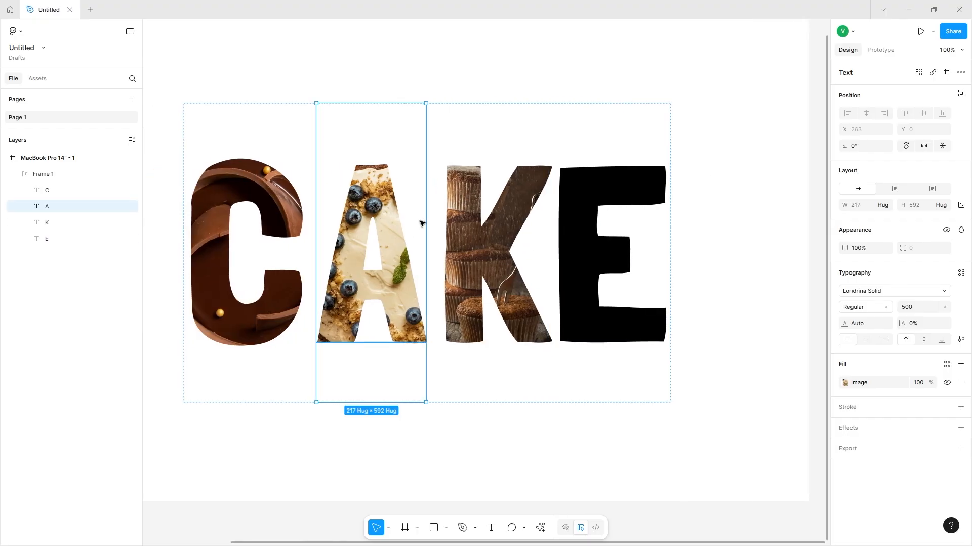
{"action": "left_click", "coordinate": [844, 382]}
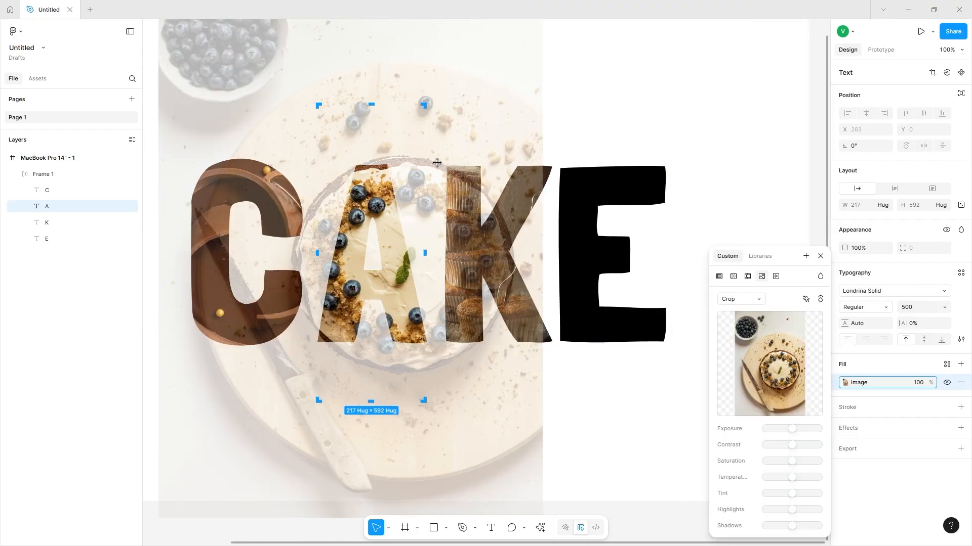
{"action": "left_click_drag", "start_coordinate": [547, 116], "coordinate": [496, 129]}
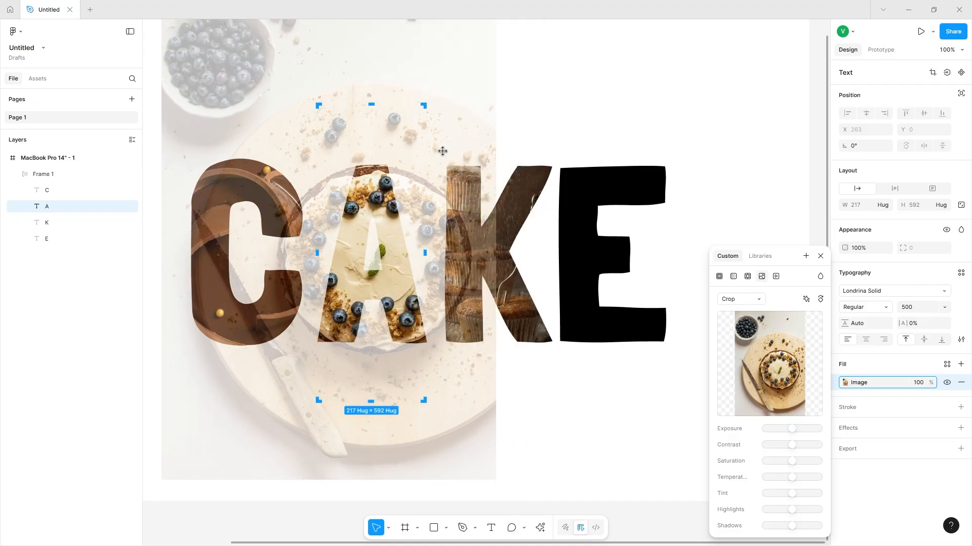
{"action": "mouse_move", "coordinate": [442, 152]}
{"action": "left_mouse_down"}
{"action": "mouse_move", "coordinate": [510, 158]}
{"action": "mouse_move", "coordinate": [446, 152]}
{"action": "mouse_move", "coordinate": [436, 137]}
{"action": "mouse_move", "coordinate": [454, 145]}
{"action": "left_mouse_up"}
{"action": "left_click", "coordinate": [545, 102]}
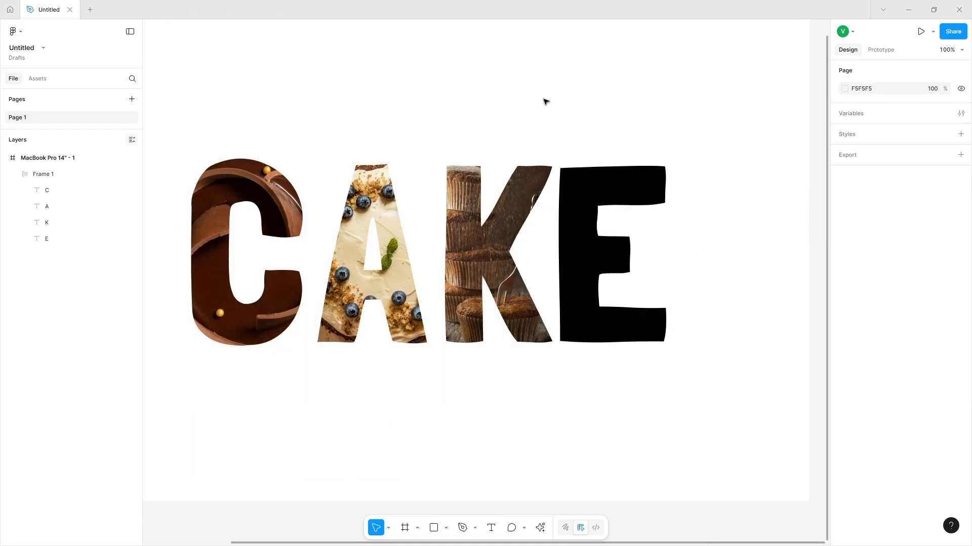
Reduce the letter A's photo further and recentre it so blueberries sit at the letter's peak and on both legs.
{"action": "double_click", "coordinate": [366, 213]}
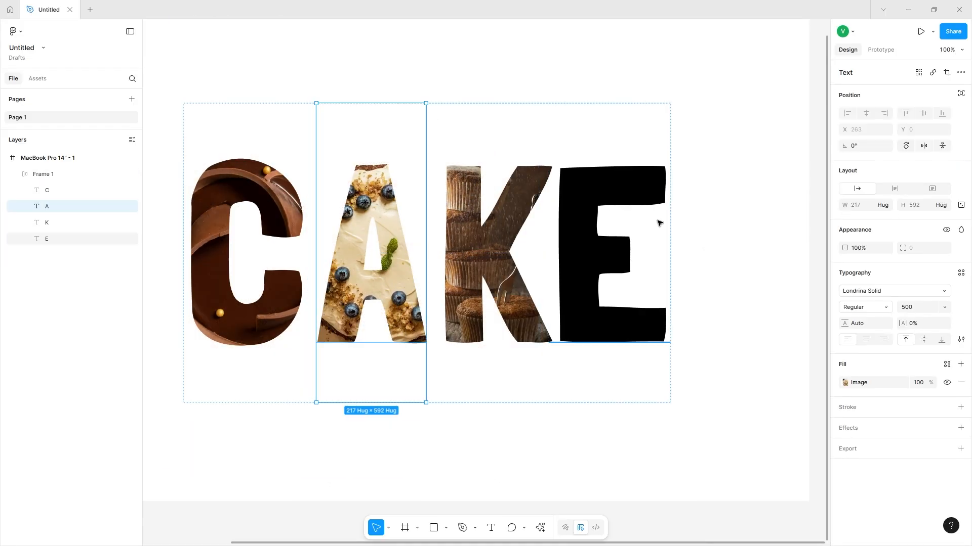
{"action": "left_click", "coordinate": [844, 383]}
{"action": "left_click_drag", "start_coordinate": [461, 216], "coordinate": [435, 203]}
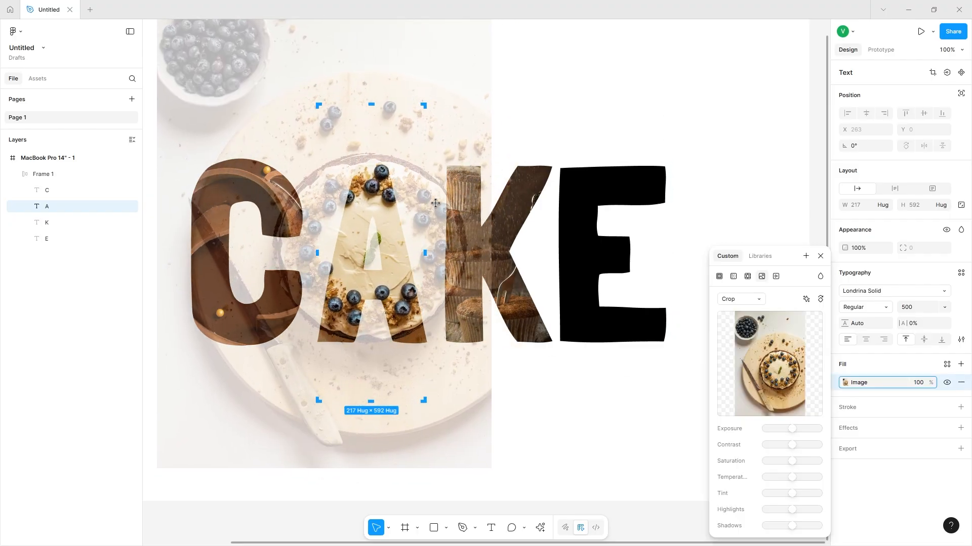
{"action": "left_click_drag", "start_coordinate": [492, 165], "coordinate": [476, 168]}
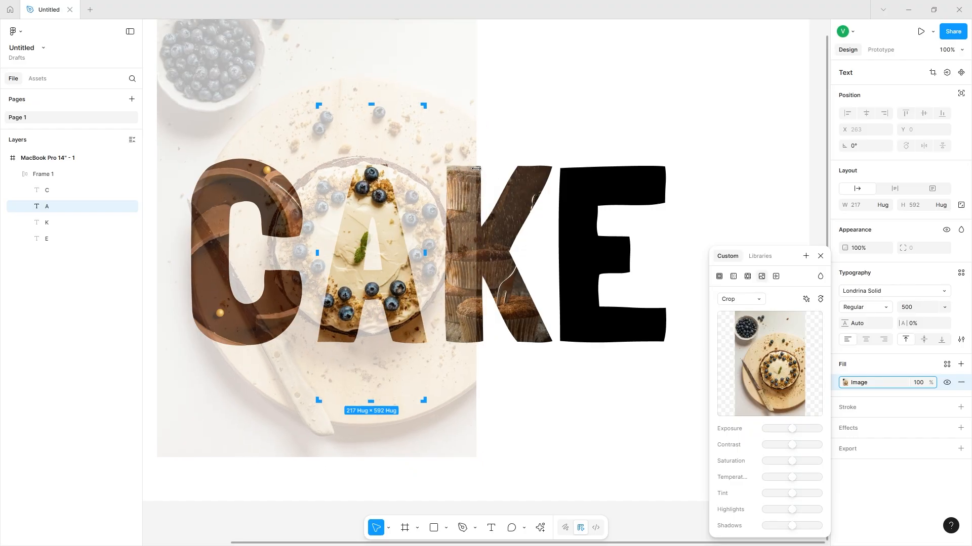
{"action": "left_click_drag", "start_coordinate": [416, 178], "coordinate": [427, 189]}
{"action": "left_click", "coordinate": [602, 84]}
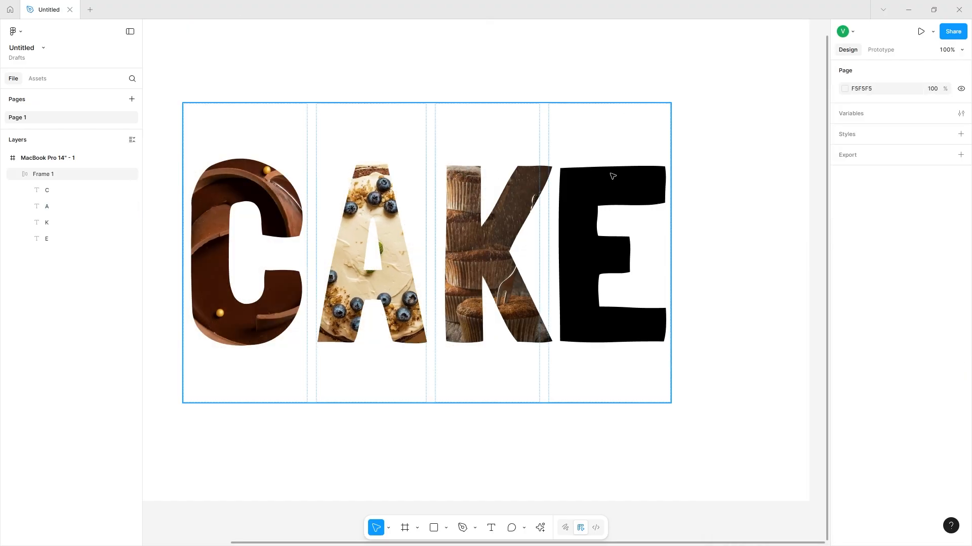
Fill the letter E with the pink-frosted chocolate cake photo and set the image mode to Crop.
{"action": "double_click", "coordinate": [609, 180]}
{"action": "left_click", "coordinate": [844, 383]}
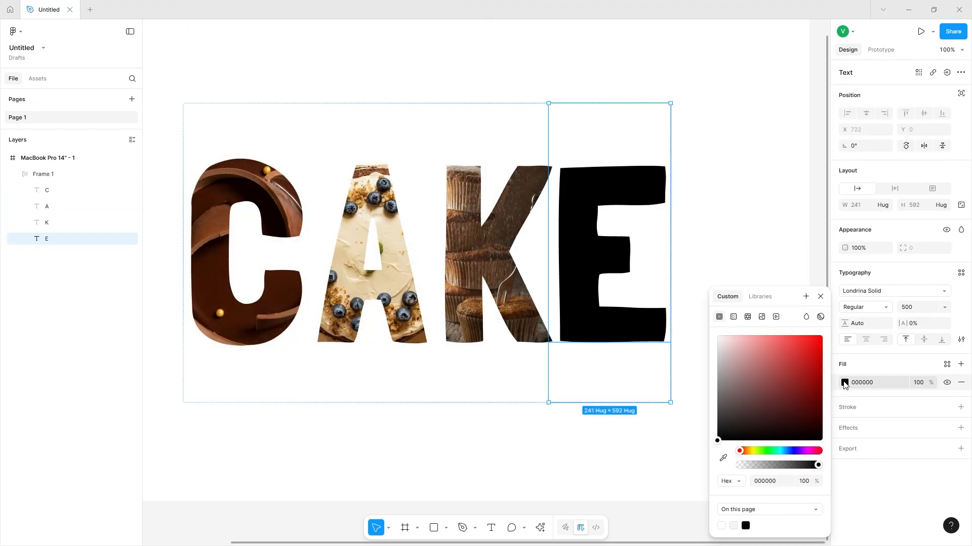
{"action": "left_click", "coordinate": [761, 317]}
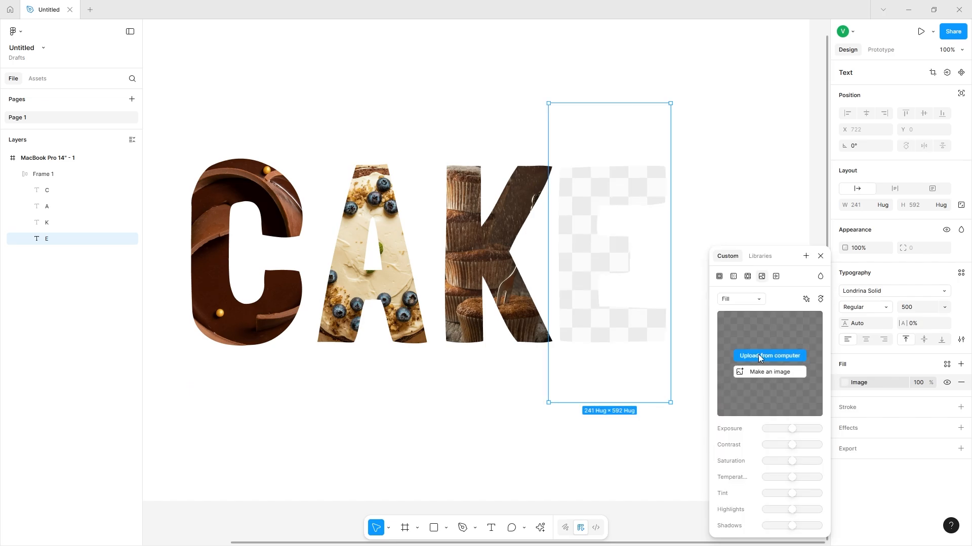
{"action": "left_click", "coordinate": [759, 355]}
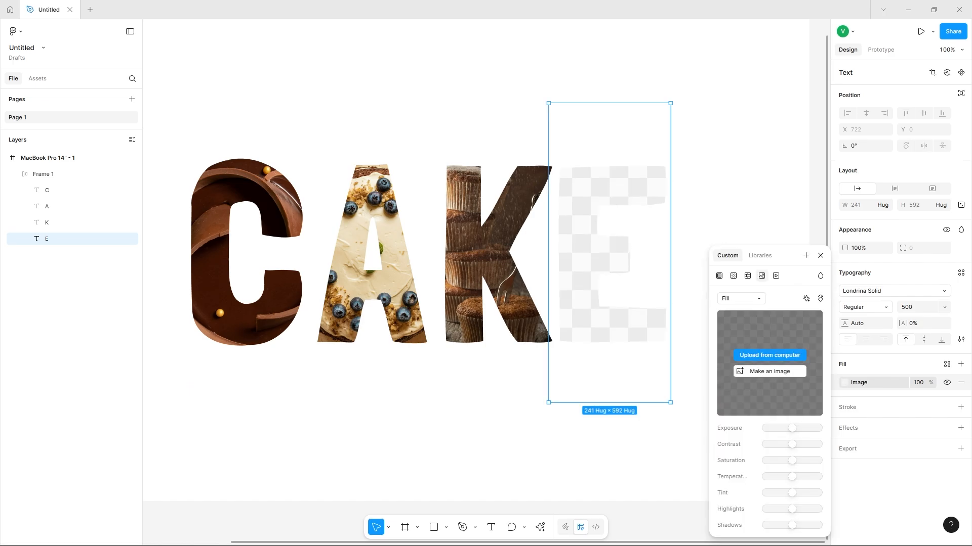
{"action": "left_click", "coordinate": [741, 299]}
{"action": "left_click", "coordinate": [731, 322]}
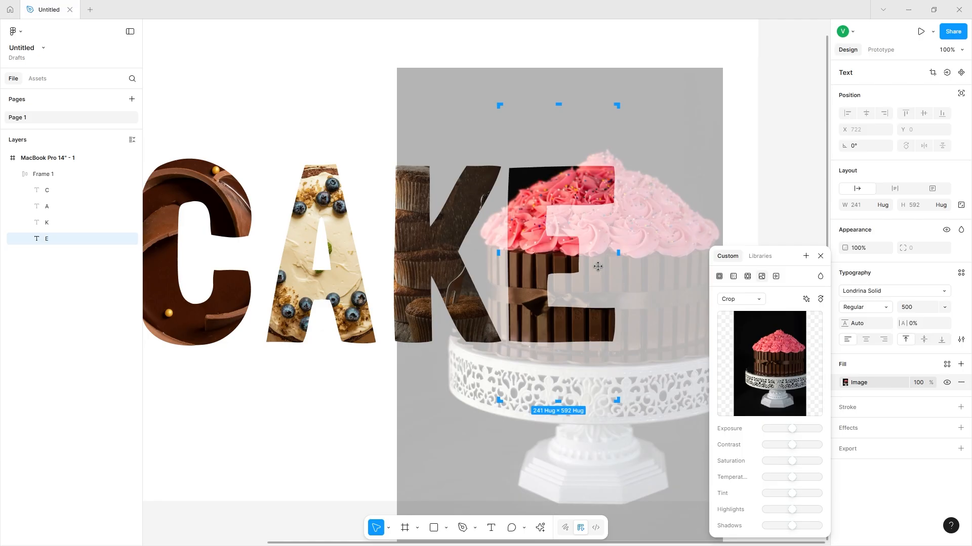
Enlarge and reposition the cropped photo so pink frosting fills the upper part of the E and chocolate the lower part.
{"action": "left_click_drag", "start_coordinate": [718, 180], "coordinate": [811, 184]}
{"action": "left_click_drag", "start_coordinate": [724, 200], "coordinate": [669, 215]}
{"action": "left_click", "coordinate": [804, 213]}
{"action": "left_click", "coordinate": [803, 214]}
Set the font size of all four CAKE letters to 700.
{"action": "scroll", "coordinate": [803, 213], "scroll_direction": "down", "scroll_amount": 5}
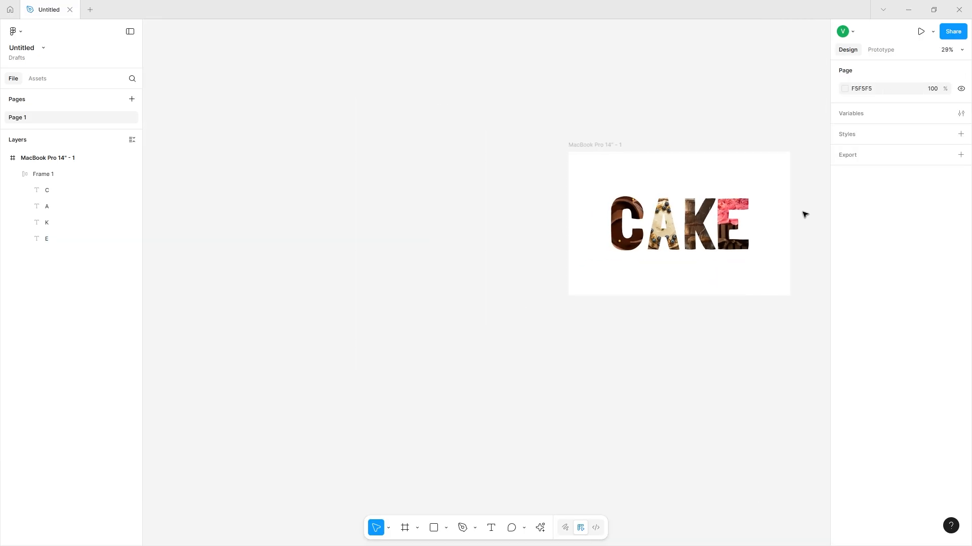
{"action": "scroll", "coordinate": [803, 214], "scroll_direction": "right", "scroll_amount": 2}
{"action": "scroll", "coordinate": [617, 234], "scroll_direction": "up", "scroll_amount": 5}
{"action": "scroll", "coordinate": [616, 234], "scroll_direction": "right", "scroll_amount": 2}
{"action": "left_click_drag", "start_coordinate": [596, 224], "coordinate": [600, 231]}
{"action": "left_click", "coordinate": [679, 167]}
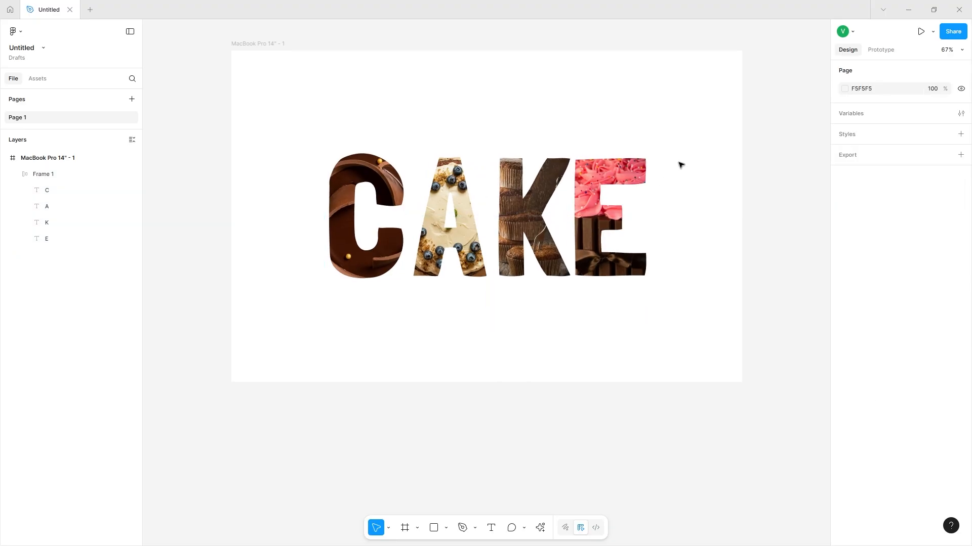
{"action": "scroll", "coordinate": [680, 164], "scroll_direction": "up", "scroll_amount": 1}
{"action": "left_click_drag", "start_coordinate": [711, 232], "coordinate": [291, 281]}
{"action": "double_click", "coordinate": [381, 210]}
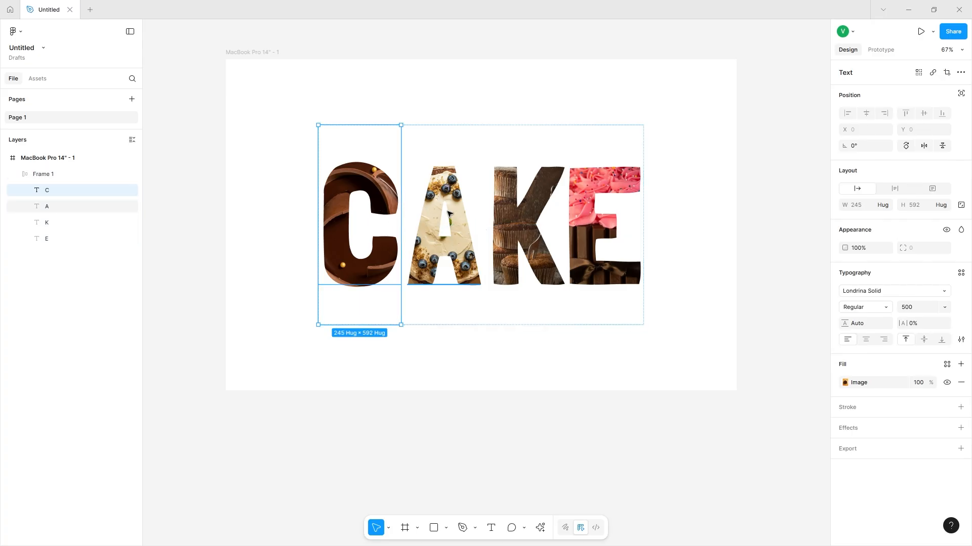
{"action": "key", "text": "ctrl+a"}
{"action": "left_click", "coordinate": [907, 308]}
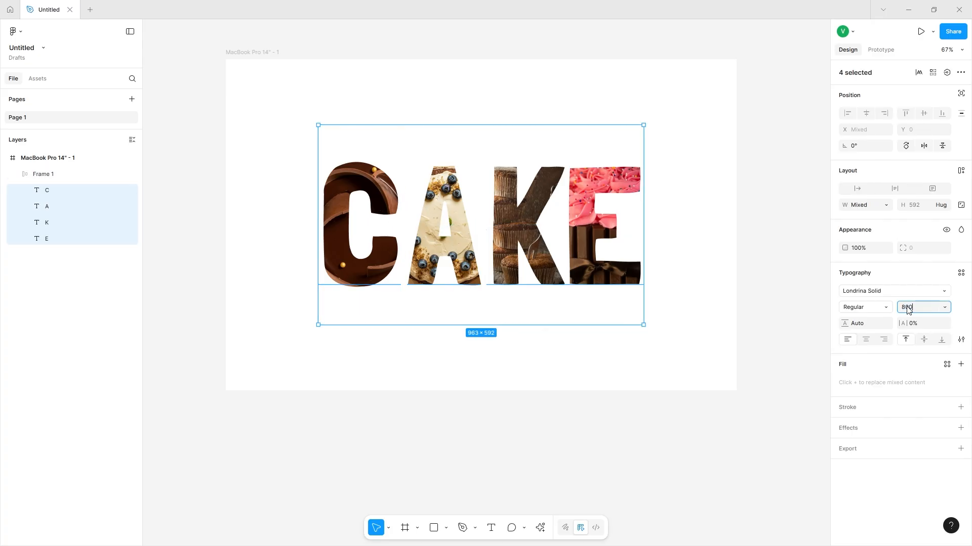
{"action": "key", "text": "Return"}
Widen the gap between the letters in the CAKE auto layout frame to 45.
{"action": "key", "text": "Escape"}
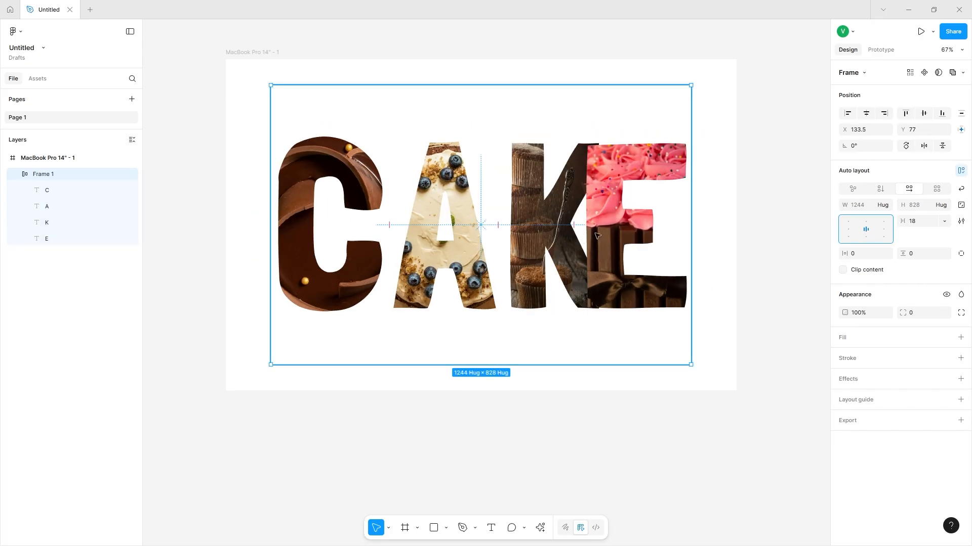
{"action": "left_click_drag", "start_coordinate": [578, 216], "coordinate": [595, 228]}
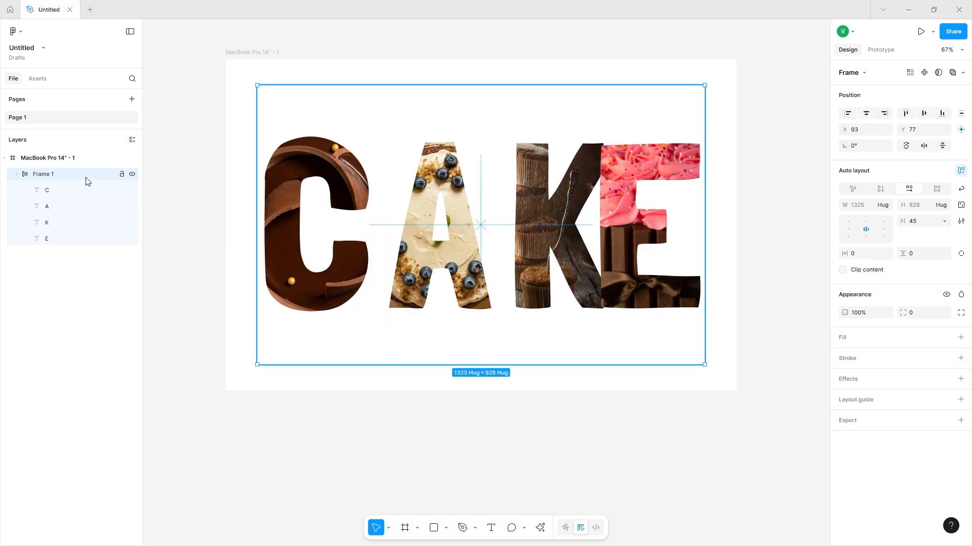
{"action": "left_click", "coordinate": [263, 217]}
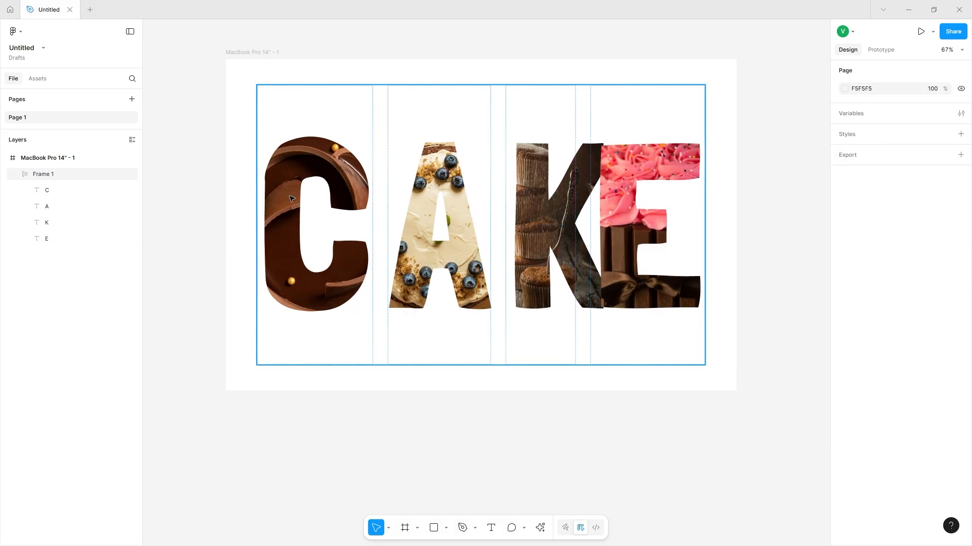
Set the font size of all four CAKE letters to 600.
{"action": "left_click", "coordinate": [457, 190]}
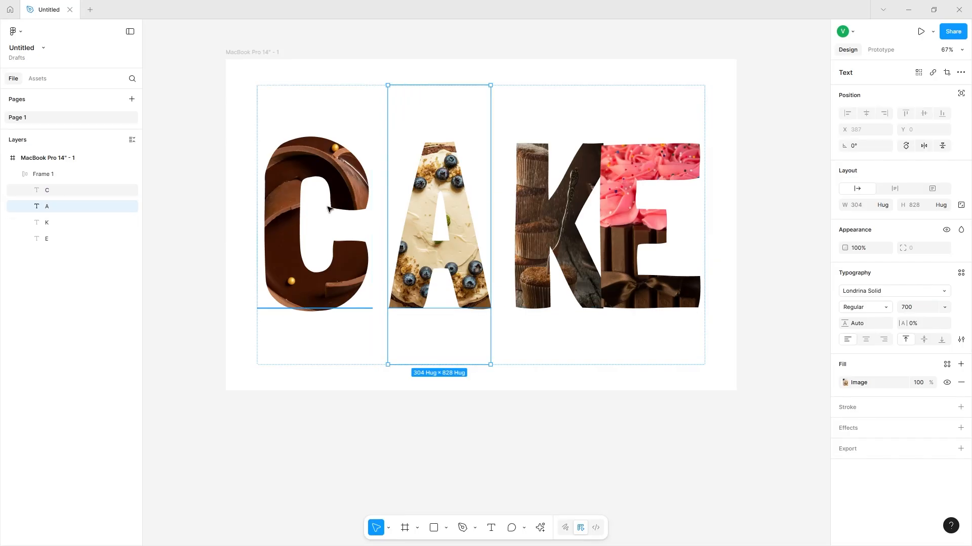
{"action": "left_click", "coordinate": [372, 208], "text": "shift"}
{"action": "left_click", "coordinate": [561, 223], "text": "shift"}
{"action": "left_click", "coordinate": [658, 238], "text": "shift"}
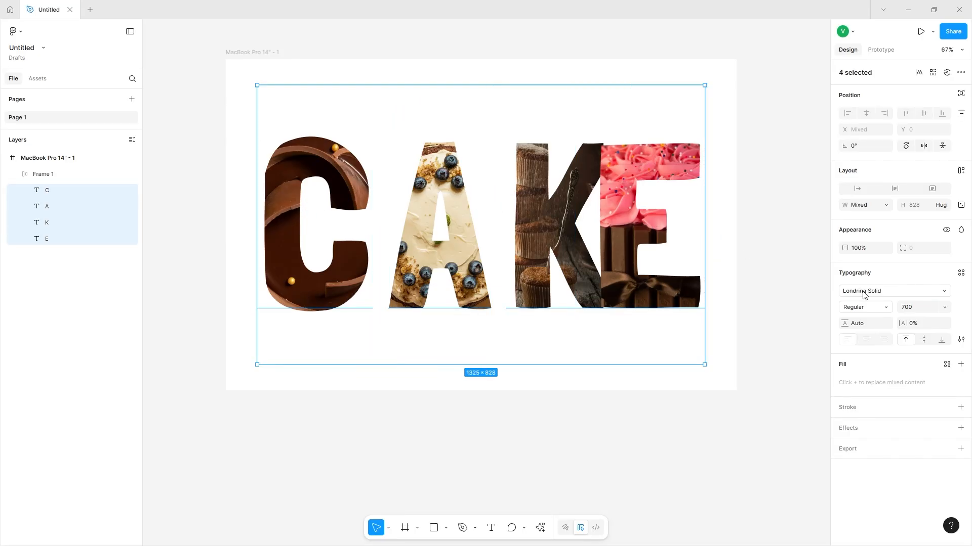
{"action": "left_click", "coordinate": [907, 310]}
{"action": "type", "text": "600"}
{"action": "key", "text": "Return"}
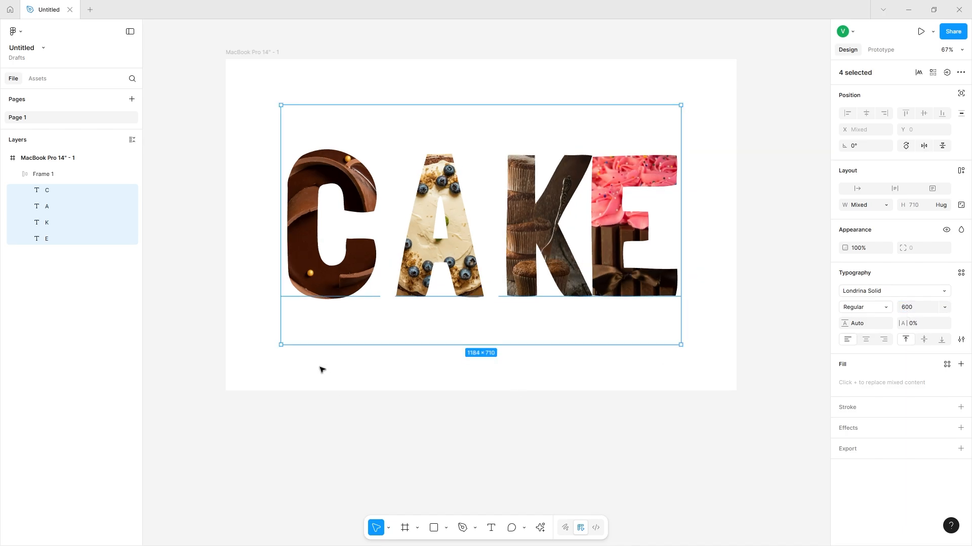
Set the letter K's text box to auto width and check the sizing of the other letters.
{"action": "left_click", "coordinate": [533, 241]}
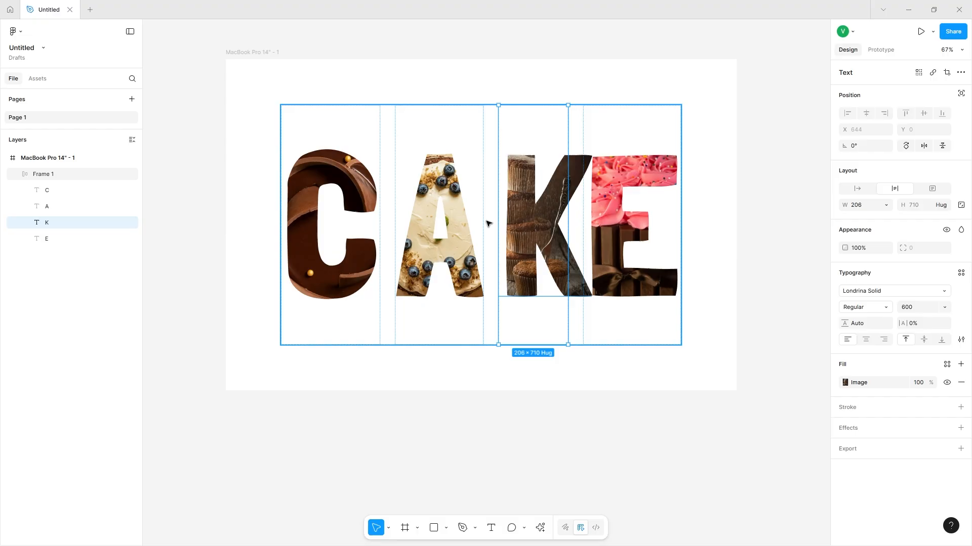
{"action": "scroll", "coordinate": [488, 223], "scroll_direction": "up", "scroll_amount": 1}
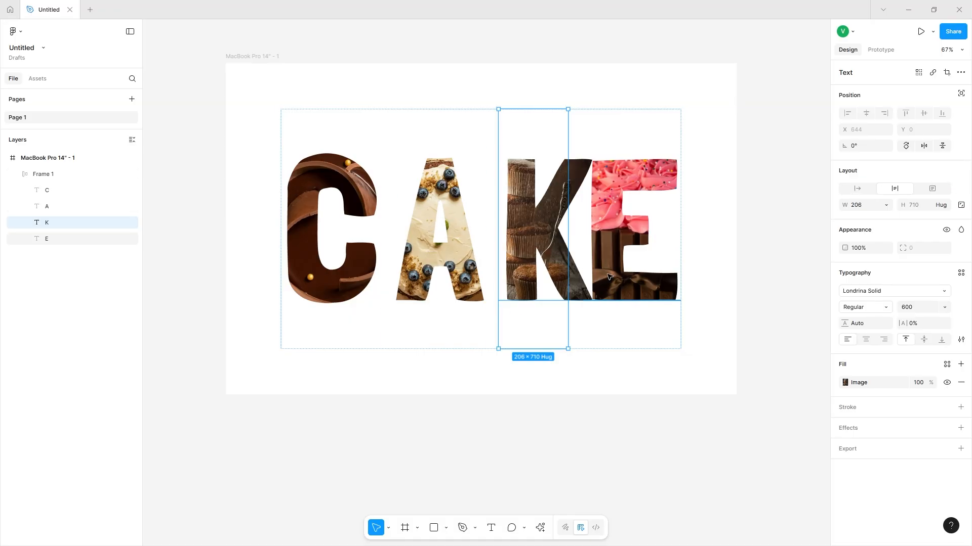
{"action": "left_click", "coordinate": [856, 188]}
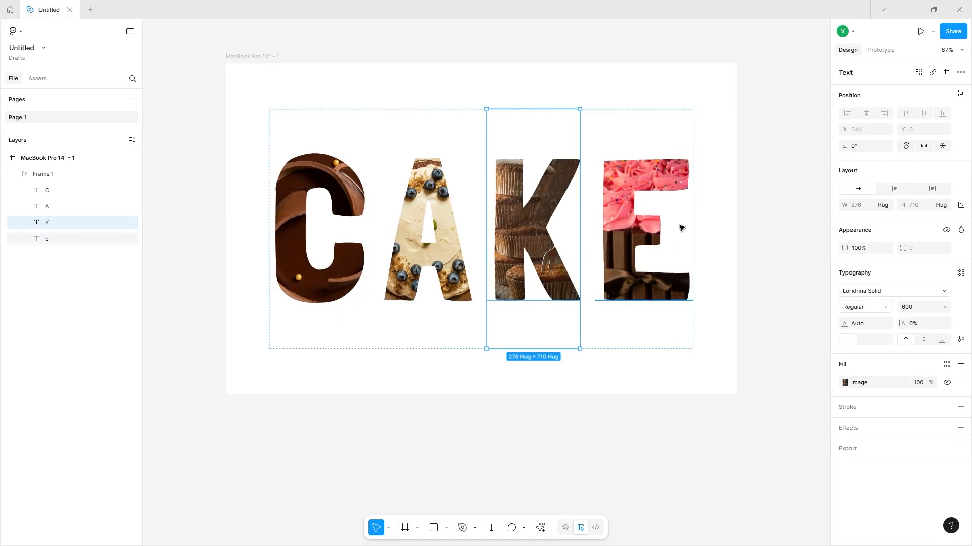
{"action": "left_click", "coordinate": [647, 224]}
{"action": "left_click", "coordinate": [458, 219]}
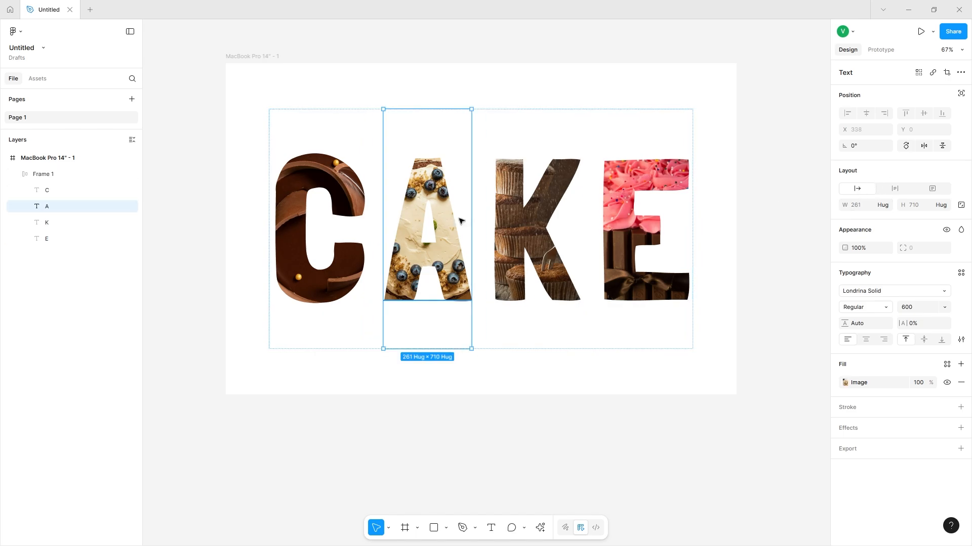
{"action": "left_click", "coordinate": [273, 191]}
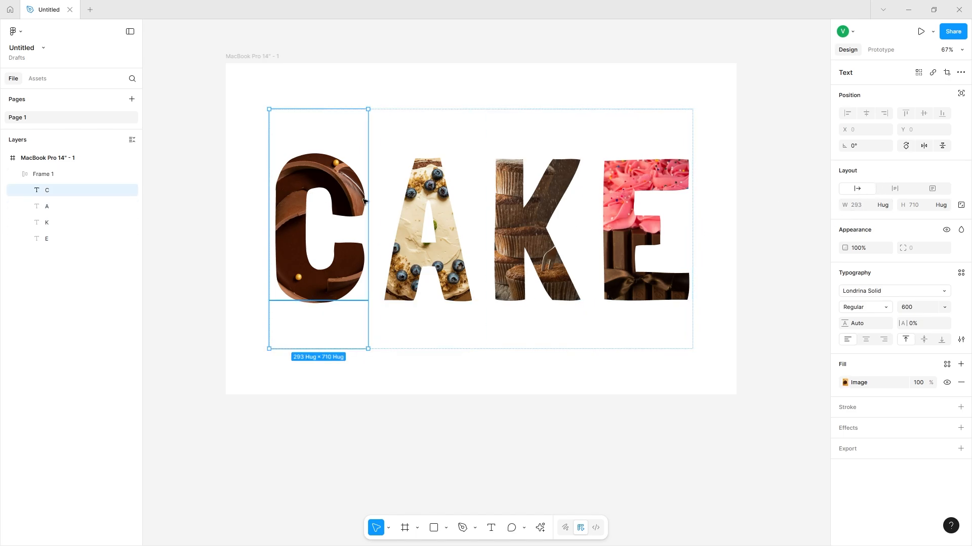
Narrow the gap between the letters in the CAKE auto layout frame to about 8.
{"action": "left_click", "coordinate": [43, 175]}
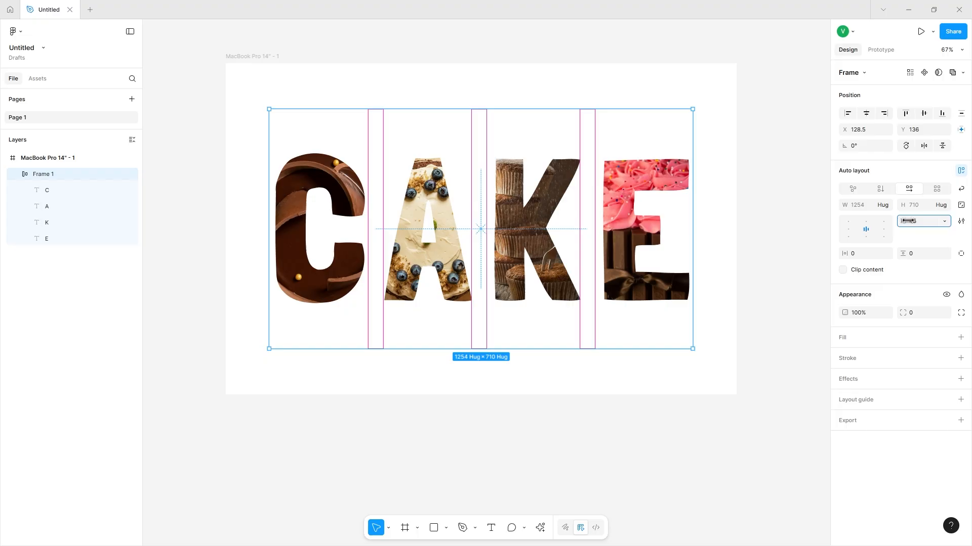
{"action": "left_click_drag", "start_coordinate": [902, 221], "coordinate": [882, 224]}
{"action": "mouse_move", "coordinate": [556, 196]}
{"action": "left_mouse_down"}
{"action": "mouse_move", "coordinate": [576, 201]}
{"action": "mouse_move", "coordinate": [557, 197]}
{"action": "left_mouse_up"}
Duplicate the MacBook Pro 14" - 1 frame four times so there are five identical frames in a row.
{"action": "left_click", "coordinate": [237, 58]}
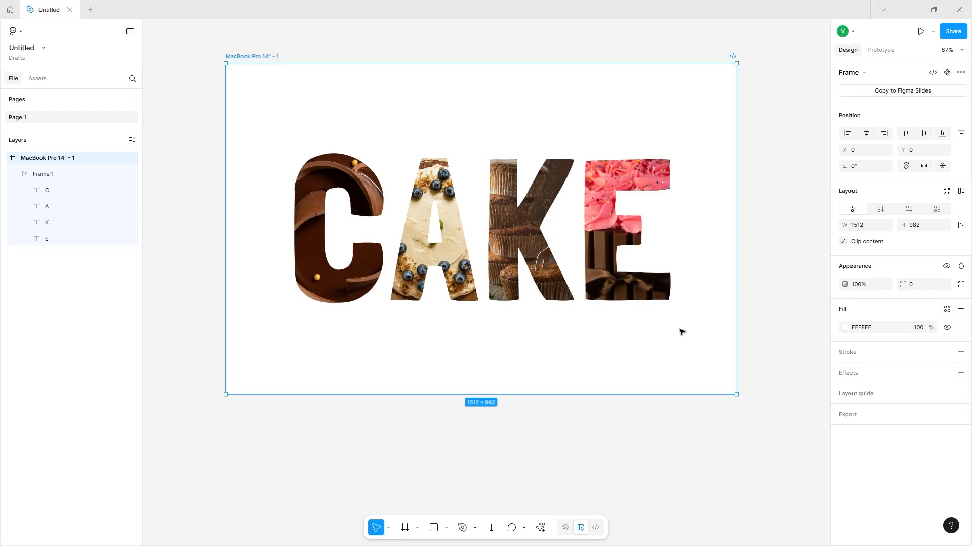
{"action": "key", "text": "ctrl+d"}
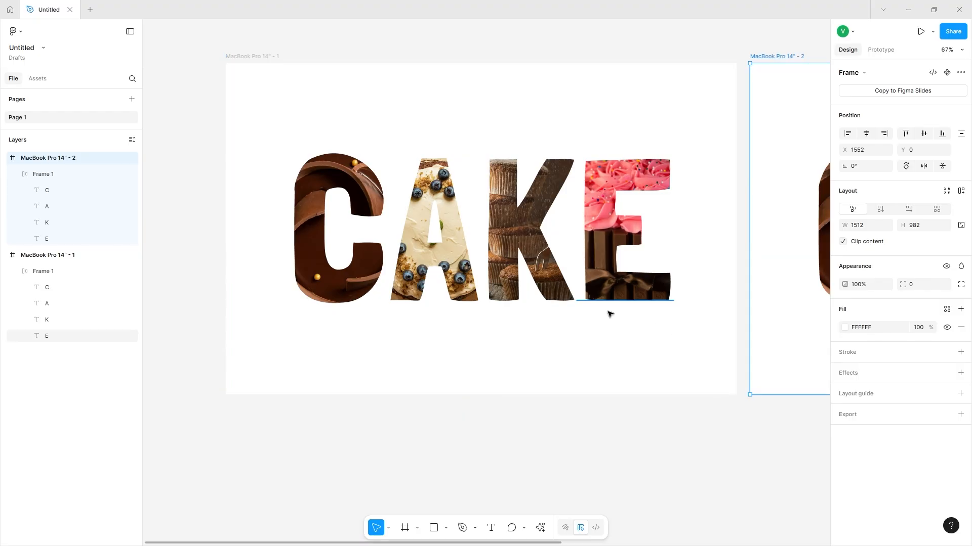
{"action": "key", "text": "ctrl+d"}
{"action": "key", "text": "ctrl+d"}
{"action": "key", "text": "shift+1"}
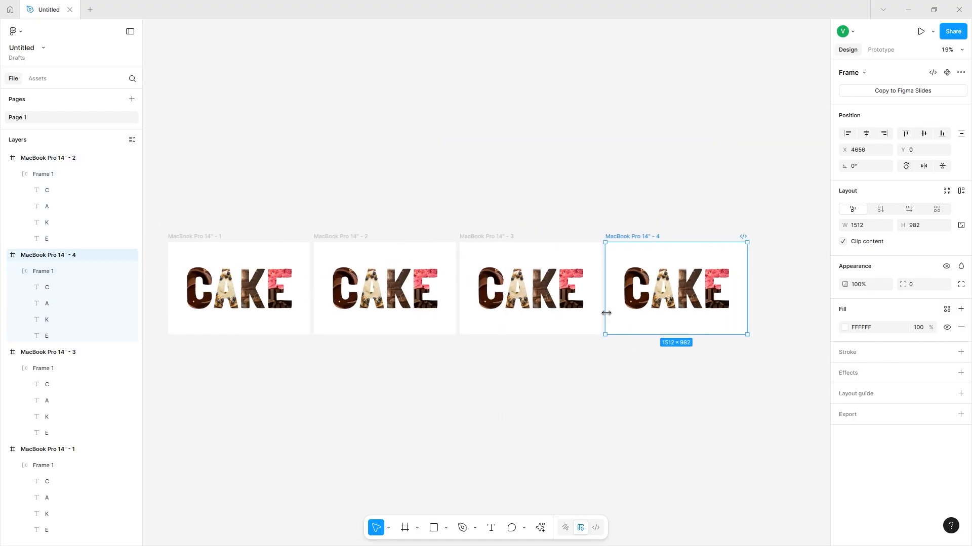
{"action": "key", "text": "ctrl+d"}
{"action": "scroll", "coordinate": [420, 311], "scroll_direction": "right", "scroll_amount": 2}
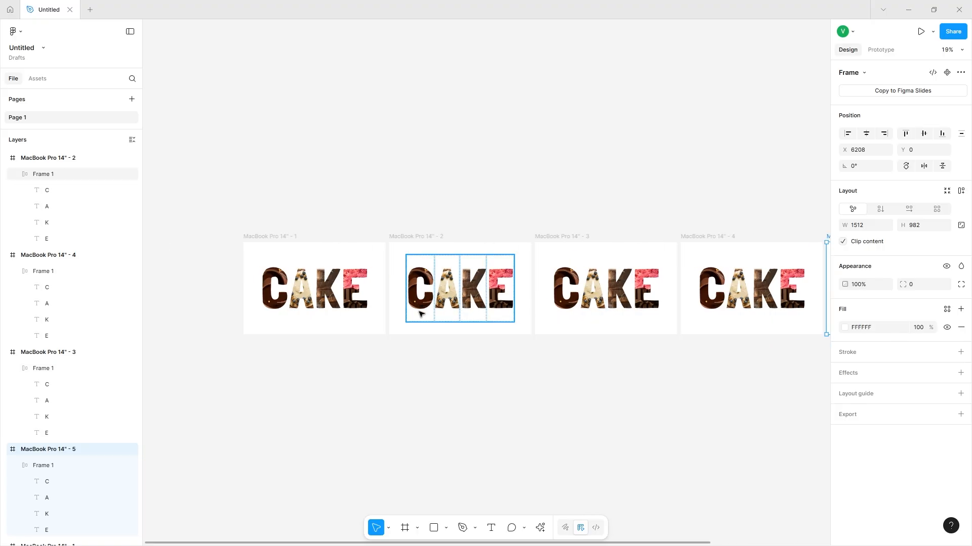
{"action": "scroll", "coordinate": [420, 312], "scroll_direction": "down", "scroll_amount": 1}
{"action": "scroll", "coordinate": [420, 313], "scroll_direction": "up", "scroll_amount": 1}
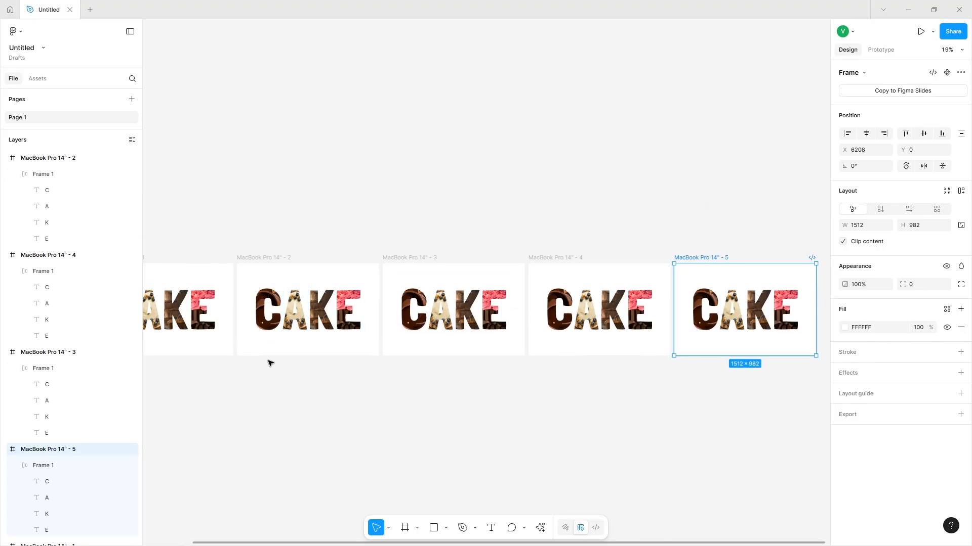
Examine the CAKE lettering in the first two MacBook Pro frames up close.
{"action": "scroll", "coordinate": [284, 328], "scroll_direction": "left", "scroll_amount": 3}
{"action": "scroll", "coordinate": [323, 303], "scroll_direction": "up", "scroll_amount": 5}
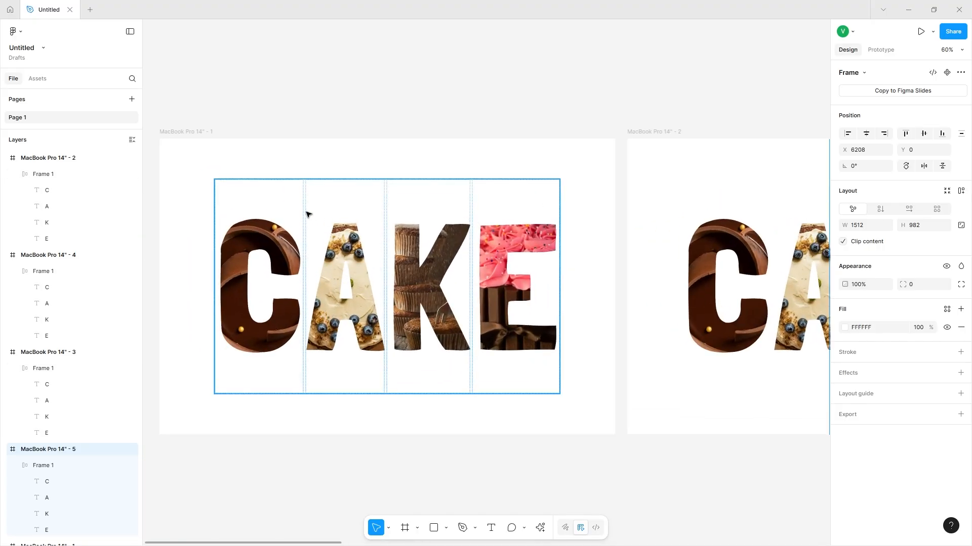
{"action": "scroll", "coordinate": [740, 265], "scroll_direction": "down", "scroll_amount": 4}
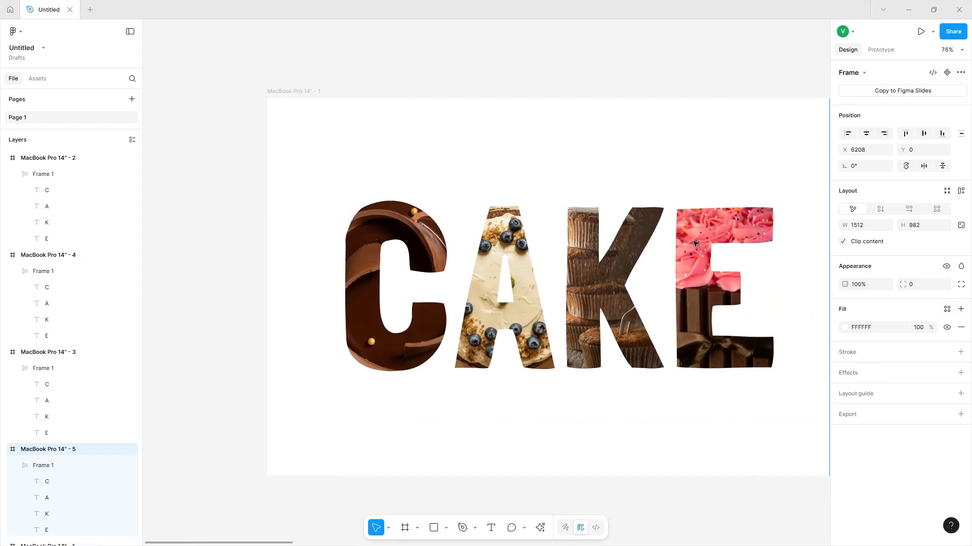
{"action": "scroll", "coordinate": [612, 239], "scroll_direction": "right", "scroll_amount": 3}
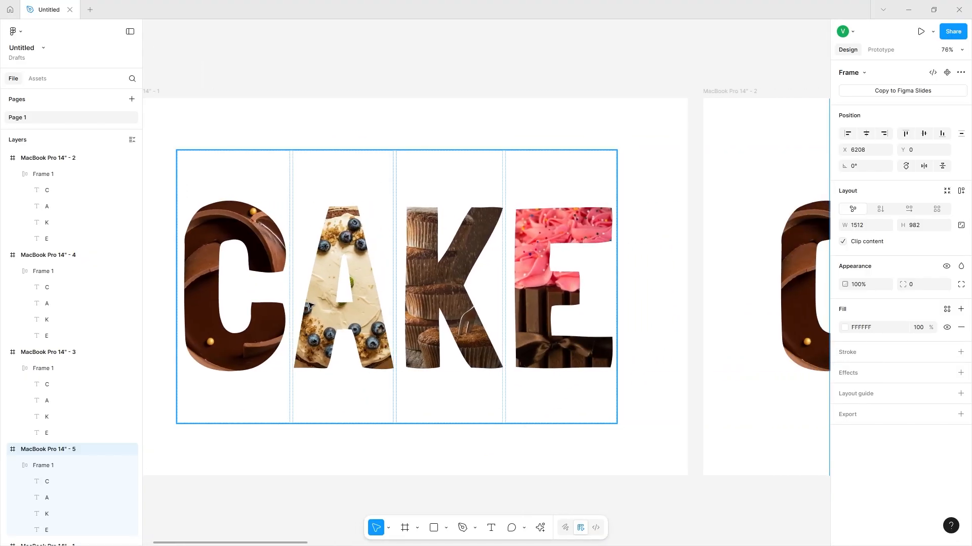
{"action": "scroll", "coordinate": [308, 306], "scroll_direction": "left", "scroll_amount": 2}
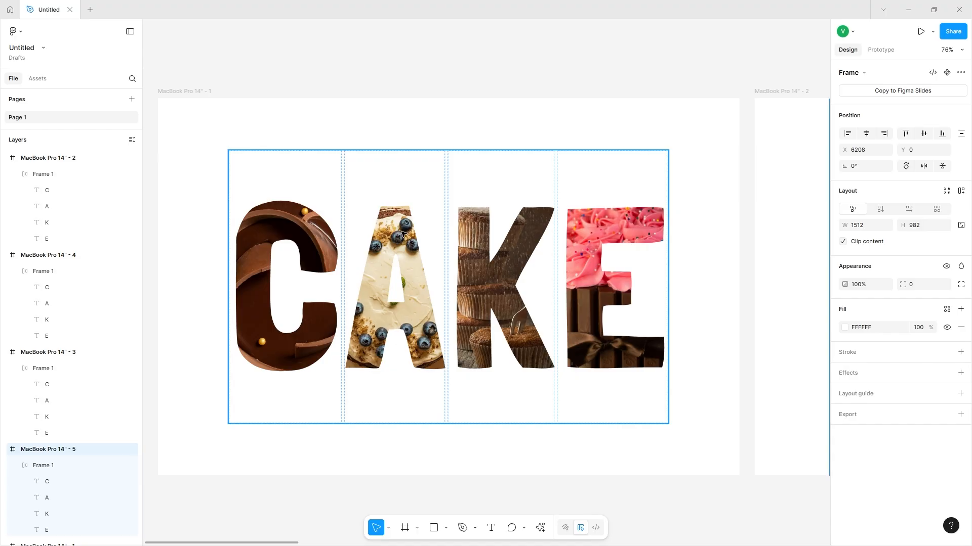
{"action": "scroll", "coordinate": [557, 263], "scroll_direction": "right", "scroll_amount": 10}
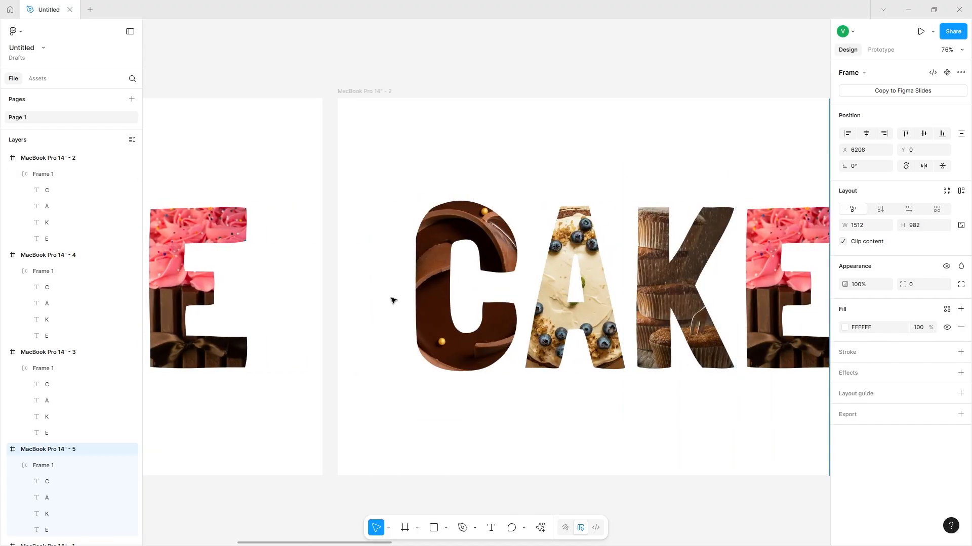
{"action": "scroll", "coordinate": [354, 216], "scroll_direction": "right", "scroll_amount": 5}
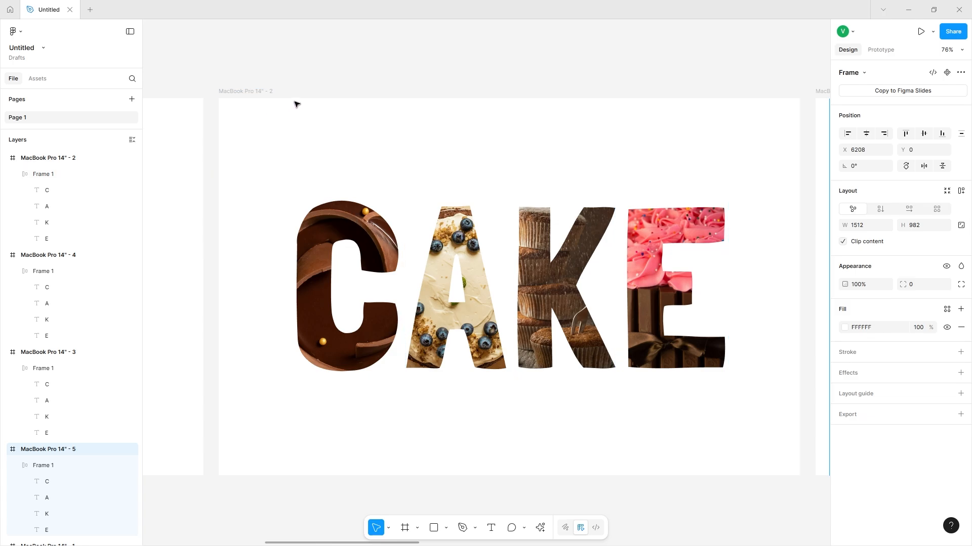
{"action": "scroll", "coordinate": [441, 257], "scroll_direction": "right", "scroll_amount": 5}
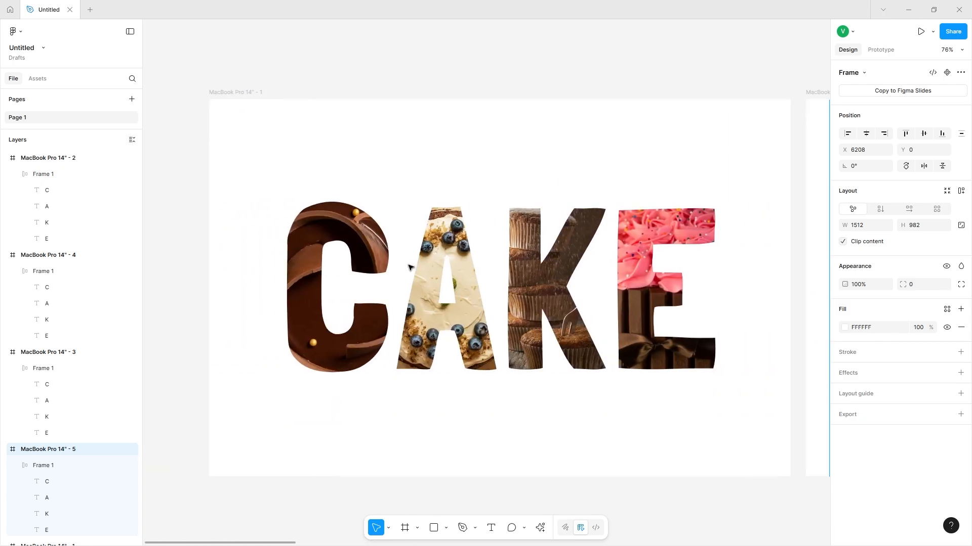
{"action": "scroll", "coordinate": [436, 259], "scroll_direction": "left", "scroll_amount": 1}
{"action": "key", "text": "ctrl+z"}
{"action": "key", "text": "ctrl+z"}
{"action": "key", "text": "ctrl+z"}
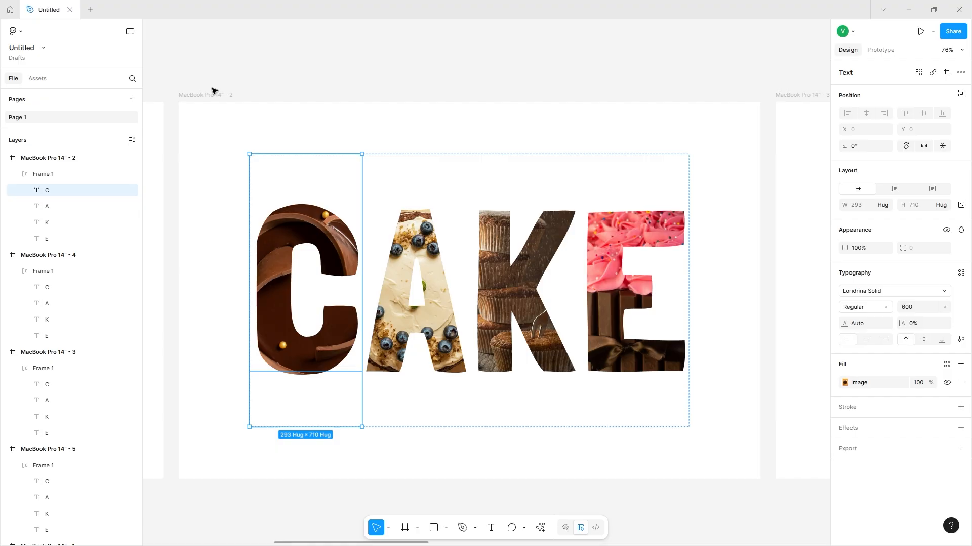
Replace the white background fill of the MacBook Pro 14" - 2 frame with the chocolate swirl cake photo.
{"action": "left_click", "coordinate": [214, 89]}
{"action": "left_click", "coordinate": [213, 94]}
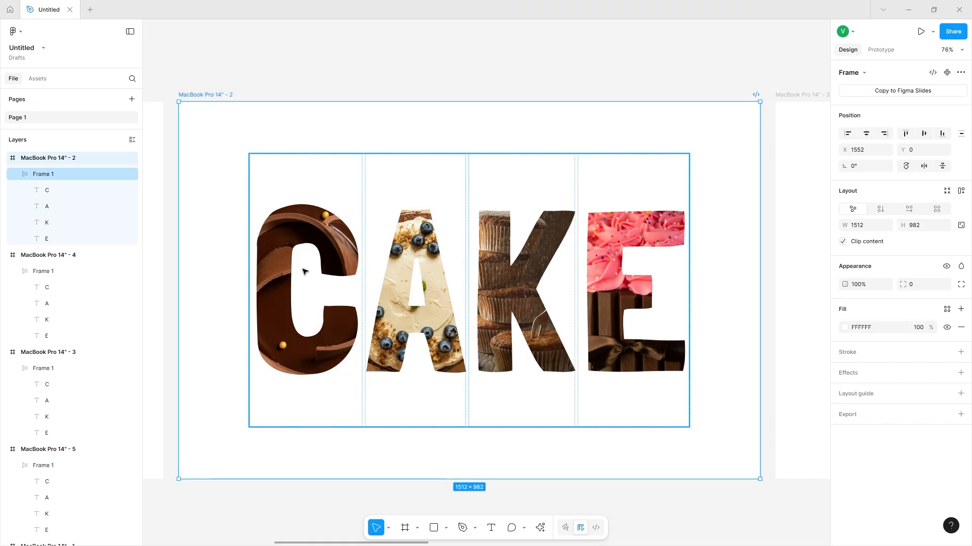
{"action": "left_click", "coordinate": [846, 327]}
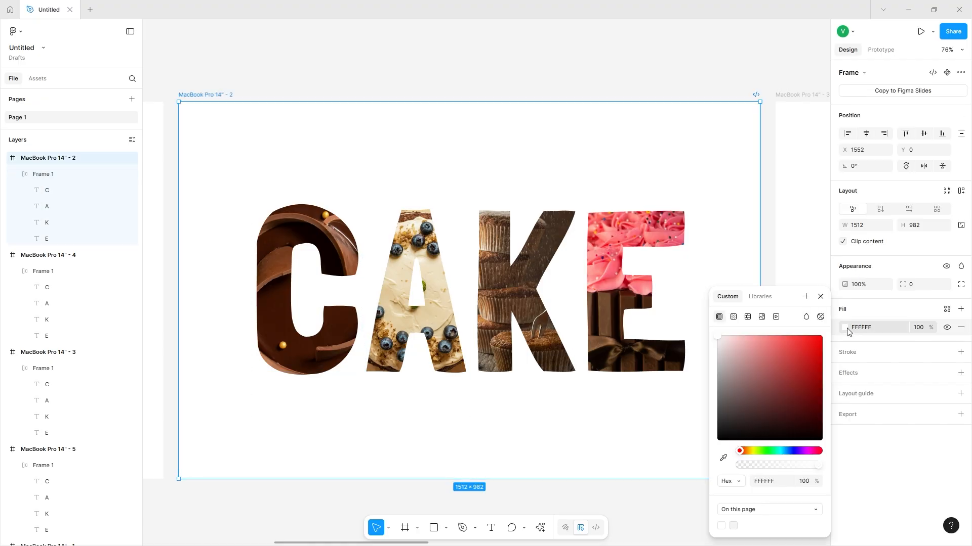
{"action": "left_click", "coordinate": [761, 317]}
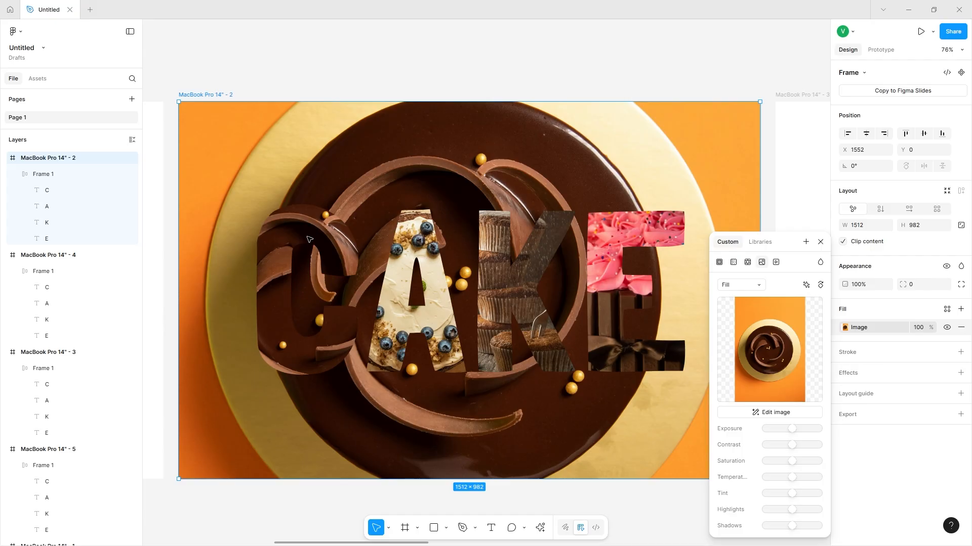
Replace the image fill of the letter C in the second frame with solid white.
{"action": "left_click", "coordinate": [98, 191]}
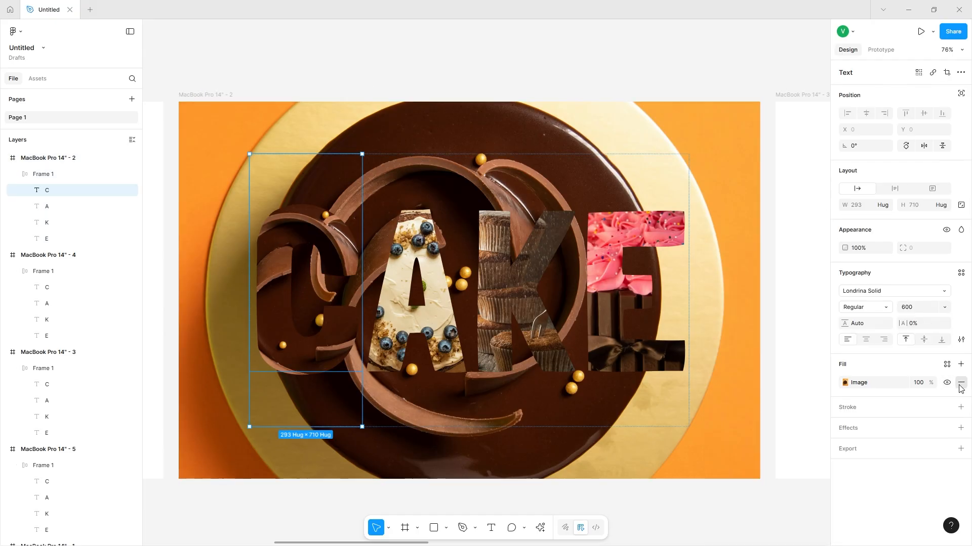
{"action": "left_click", "coordinate": [960, 382]}
{"action": "left_click", "coordinate": [960, 365]}
{"action": "left_click", "coordinate": [844, 382]}
{"action": "left_click", "coordinate": [844, 383]}
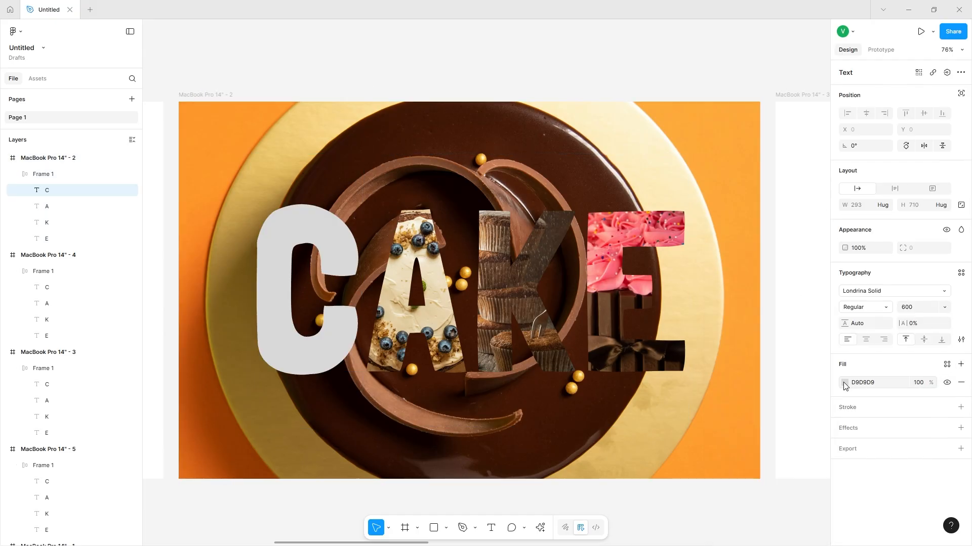
{"action": "left_click", "coordinate": [844, 383]}
{"action": "left_click", "coordinate": [786, 372]}
{"action": "left_click", "coordinate": [718, 337]}
Replace the image fill of the letter A in the second frame with semi-transparent white.
{"action": "left_click", "coordinate": [99, 206]}
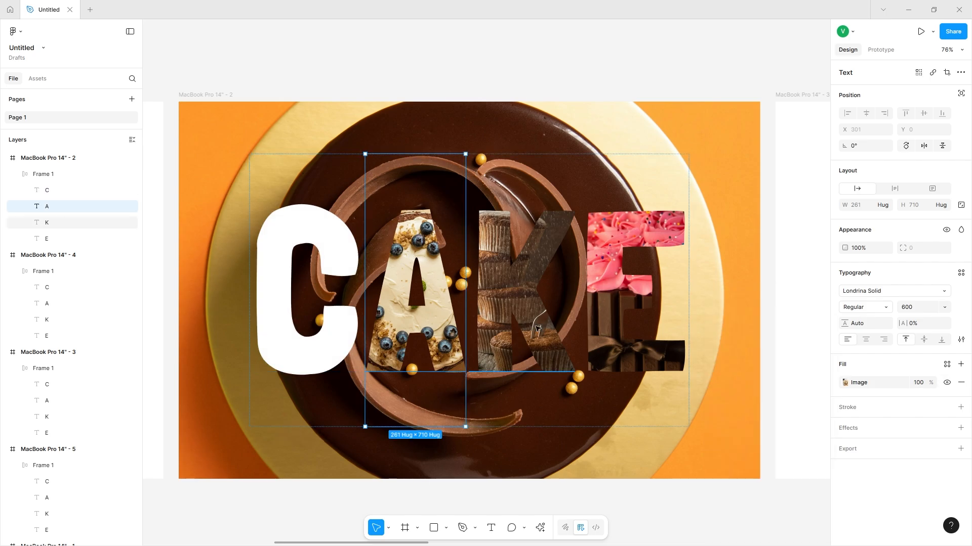
{"action": "left_click", "coordinate": [960, 382]}
{"action": "left_click", "coordinate": [960, 365]}
{"action": "left_click", "coordinate": [844, 382]}
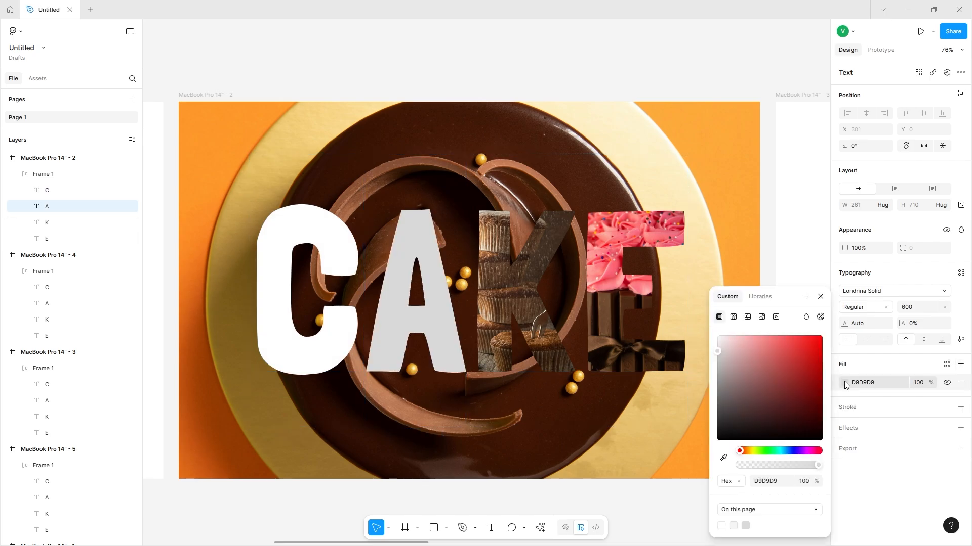
{"action": "left_click", "coordinate": [782, 373]}
{"action": "left_click", "coordinate": [718, 336]}
{"action": "left_click_drag", "start_coordinate": [763, 464], "coordinate": [782, 474]}
{"action": "left_click", "coordinate": [801, 482]}
Change the letter K in the second frame from an image fill to white FFFFFF at 54% opacity.
{"action": "left_click", "coordinate": [50, 223]}
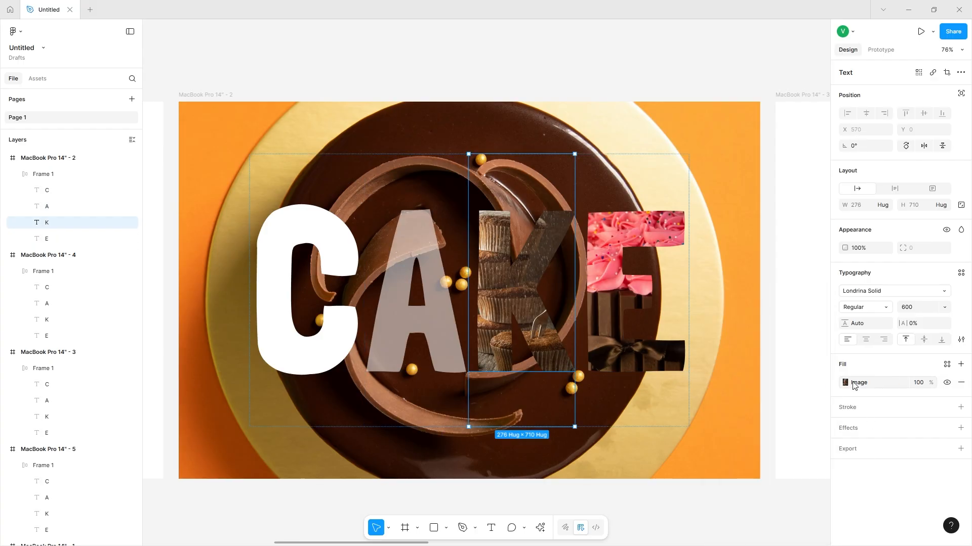
{"action": "left_click", "coordinate": [848, 383]}
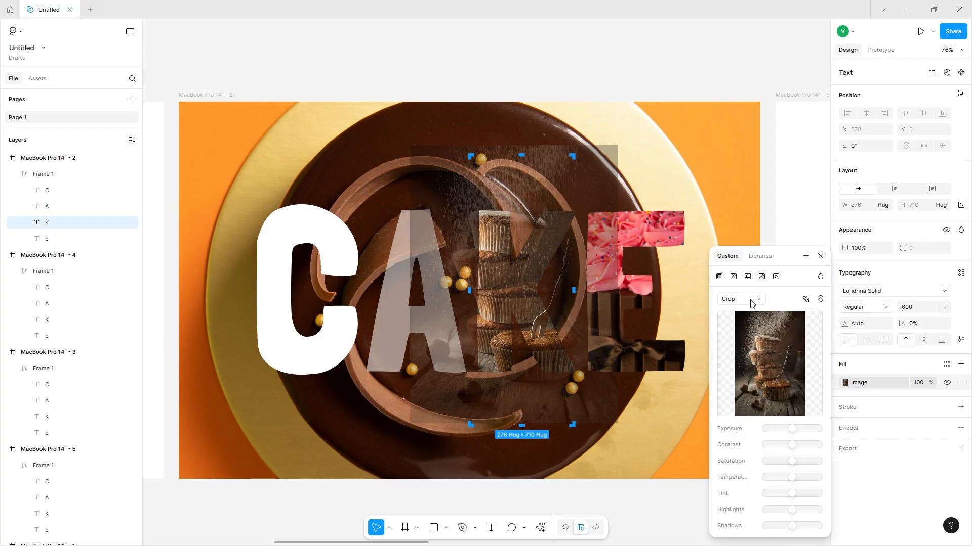
{"action": "left_click", "coordinate": [718, 277]}
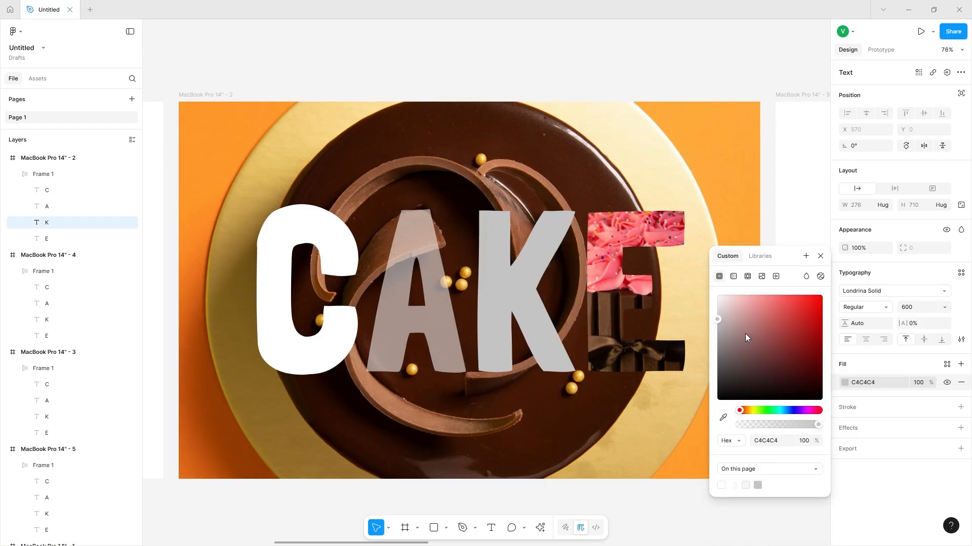
{"action": "left_click", "coordinate": [810, 442]}
{"action": "type", "text": "60"}
{"action": "key", "text": "Return"}
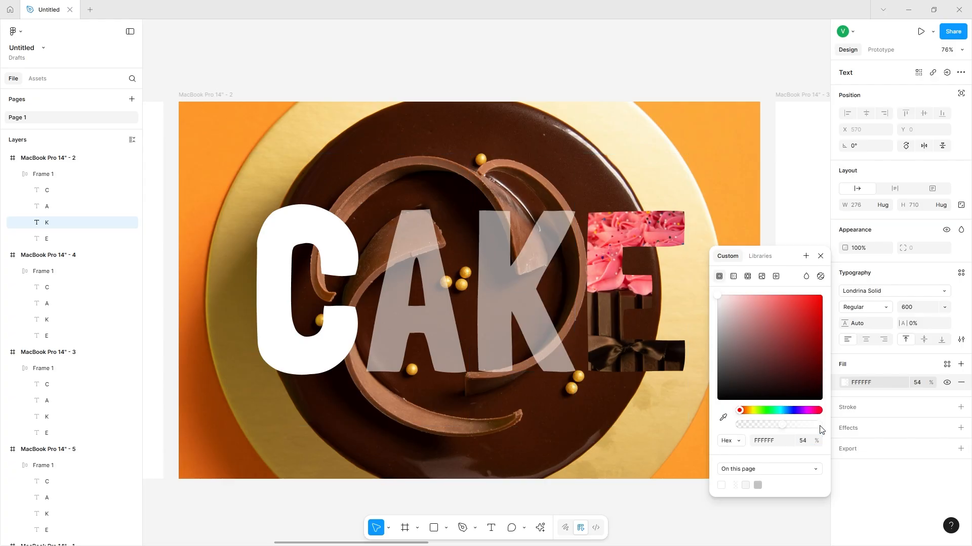
Change the letter E in the MacBook Pro 14" - 2 frame from an image fill to solid white FFFFFF at 54% opacity.
{"action": "left_click", "coordinate": [51, 238]}
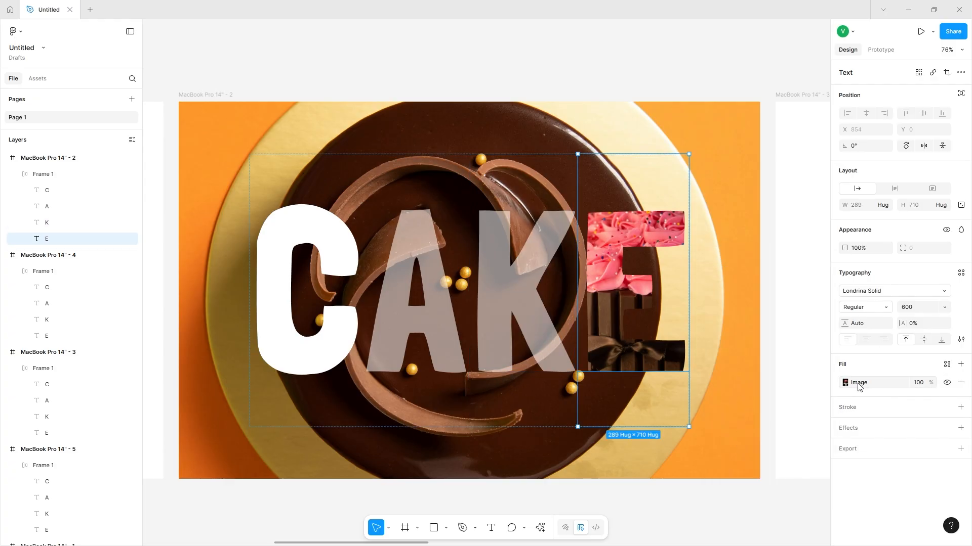
{"action": "left_click", "coordinate": [845, 382]}
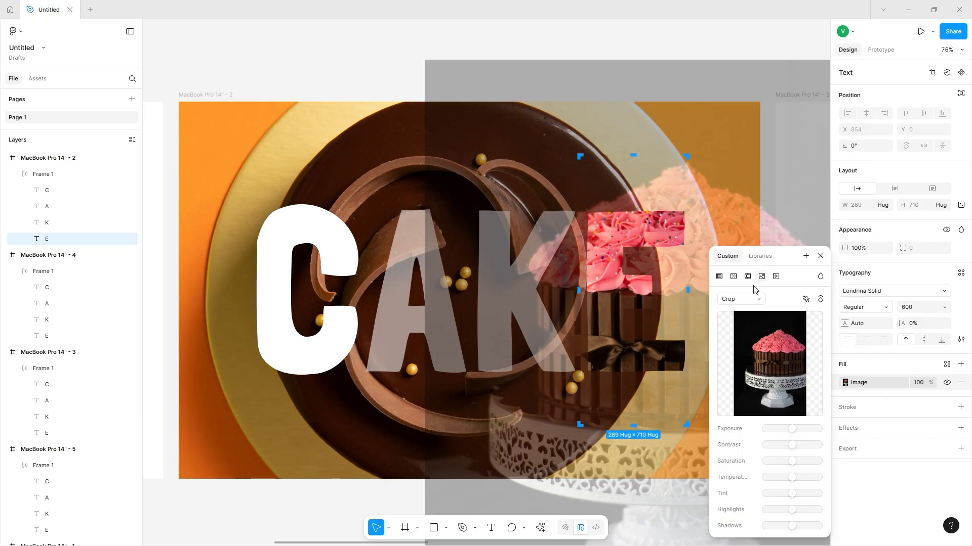
{"action": "left_click", "coordinate": [733, 276]}
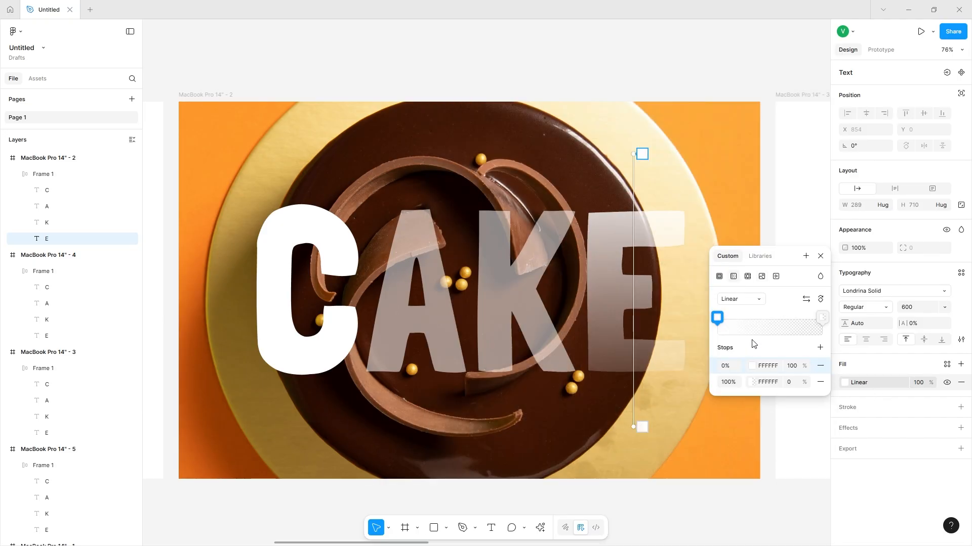
{"action": "left_click", "coordinate": [719, 276]}
{"action": "left_click", "coordinate": [803, 441]}
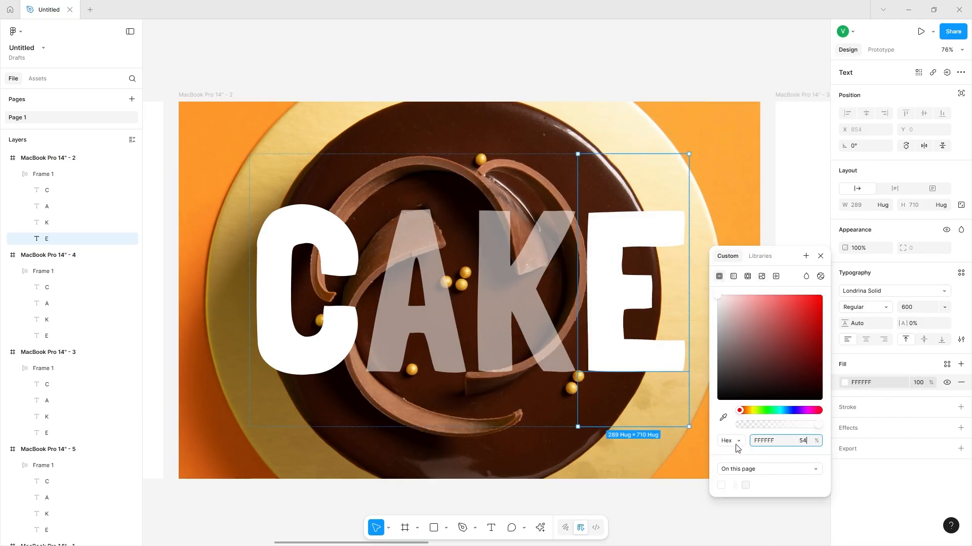
{"action": "left_click", "coordinate": [649, 483]}
Add a prototype connection from the letter C in the MacBook Pro 14" - 1 frame to the MacBook Pro 14" - 2 frame.
{"action": "scroll", "coordinate": [624, 450], "scroll_direction": "down", "scroll_amount": 5, "text": "ctrl"}
{"action": "scroll", "coordinate": [624, 449], "scroll_direction": "down", "scroll_amount": 2}
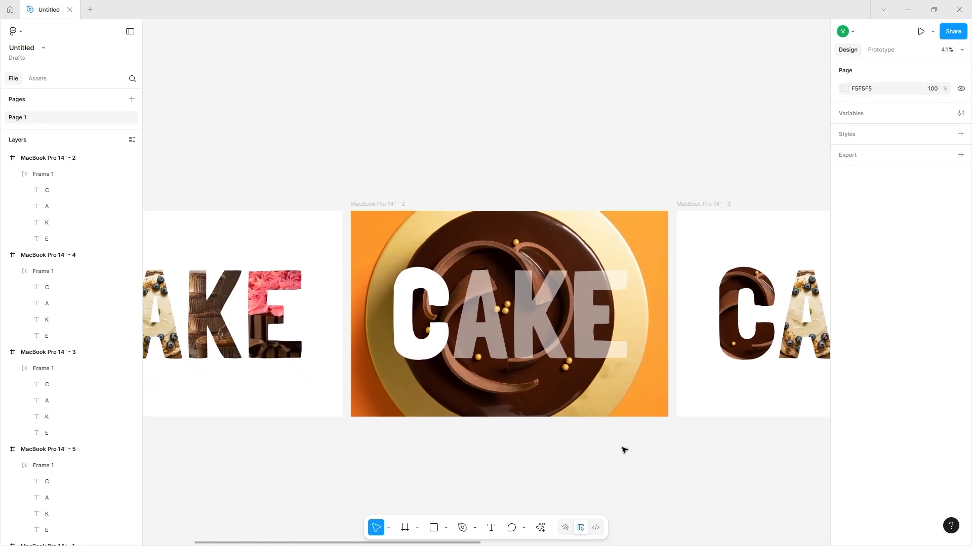
{"action": "scroll", "coordinate": [211, 250], "scroll_direction": "right", "scroll_amount": 1}
{"action": "scroll", "coordinate": [459, 284], "scroll_direction": "left", "scroll_amount": 3}
{"action": "scroll", "coordinate": [435, 298], "scroll_direction": "left", "scroll_amount": 3}
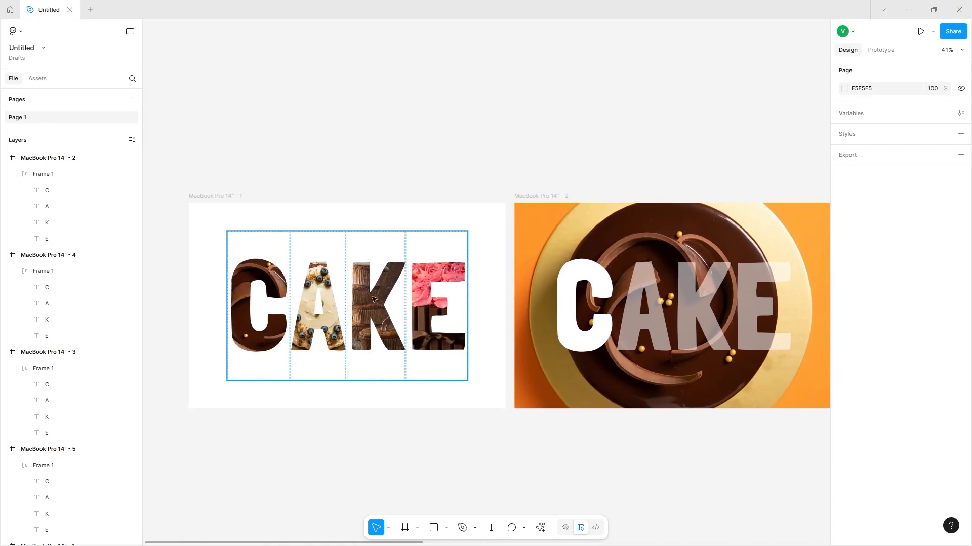
{"action": "double_click", "coordinate": [262, 291]}
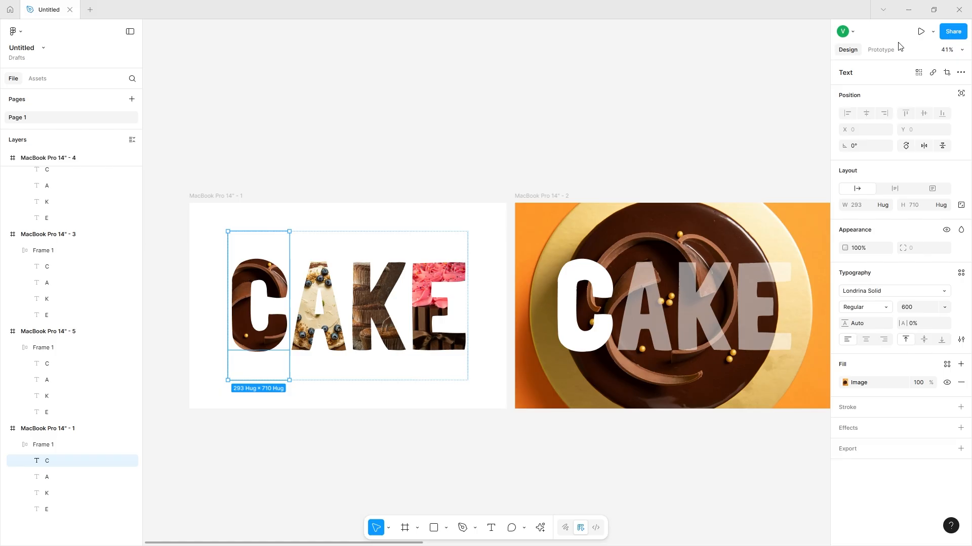
{"action": "left_click", "coordinate": [885, 49]}
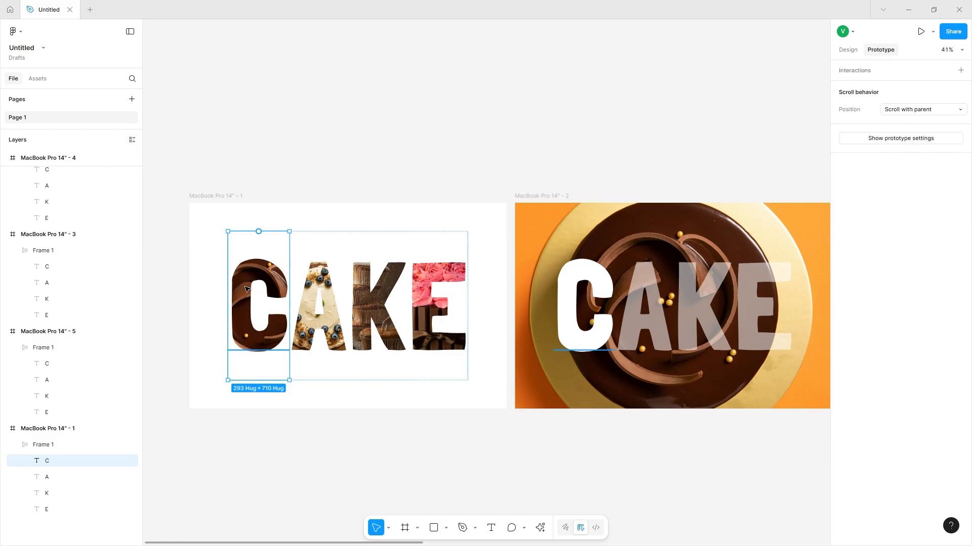
{"action": "left_click_drag", "start_coordinate": [289, 305], "coordinate": [552, 200]}
{"action": "scroll", "coordinate": [515, 335], "scroll_direction": "right", "scroll_amount": 2}
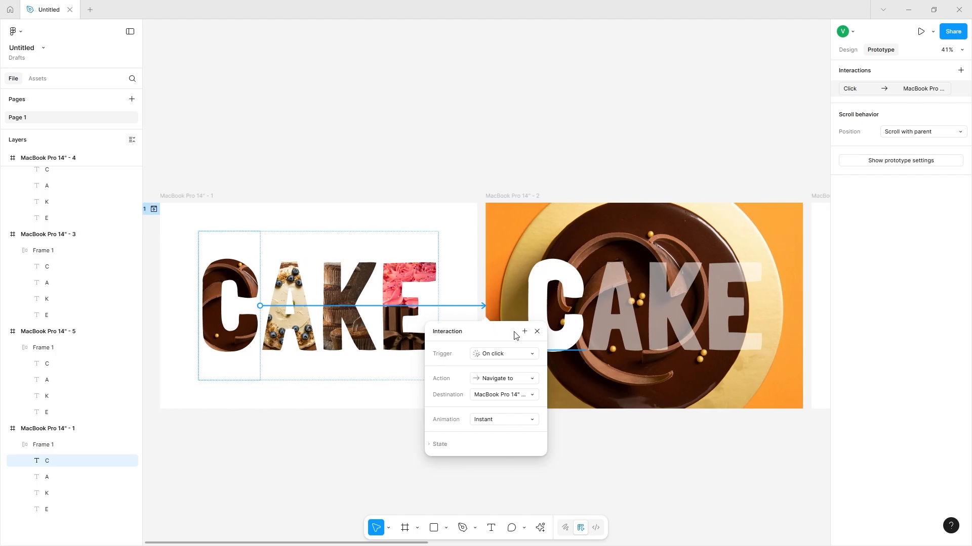
{"action": "scroll", "coordinate": [515, 336], "scroll_direction": "down", "scroll_amount": 1}
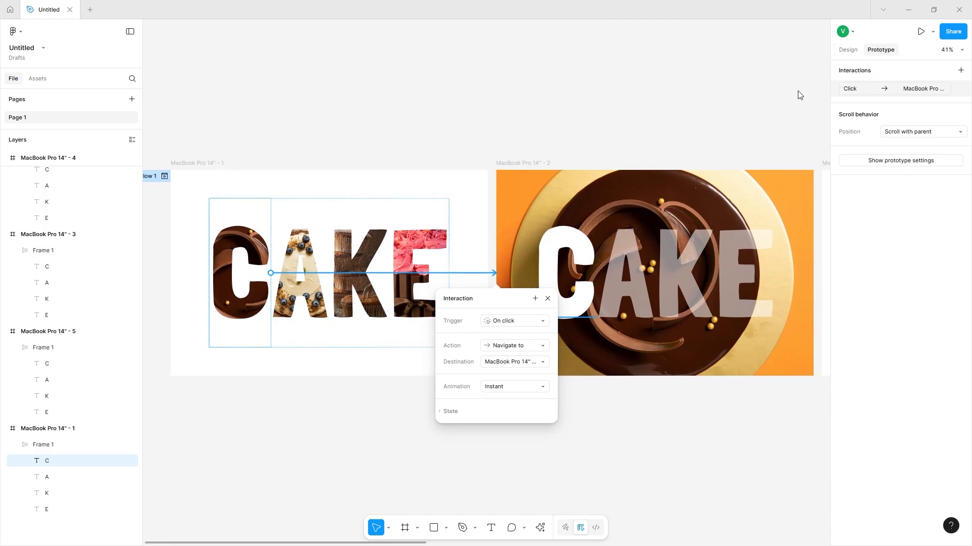
Review the trigger options for the letter C's interaction, keep On click, and set its action to Swap overlay.
{"action": "left_click", "coordinate": [517, 323]}
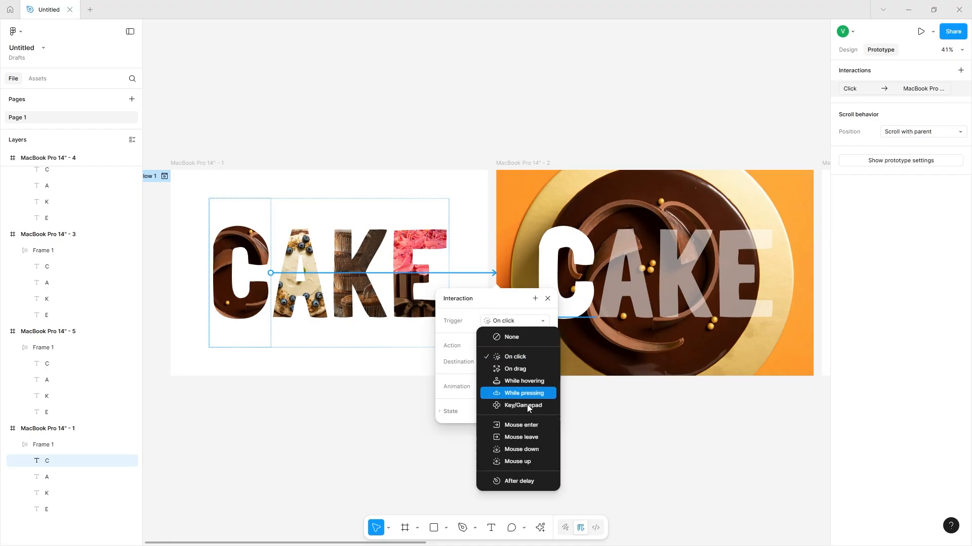
{"action": "key", "text": "Escape"}
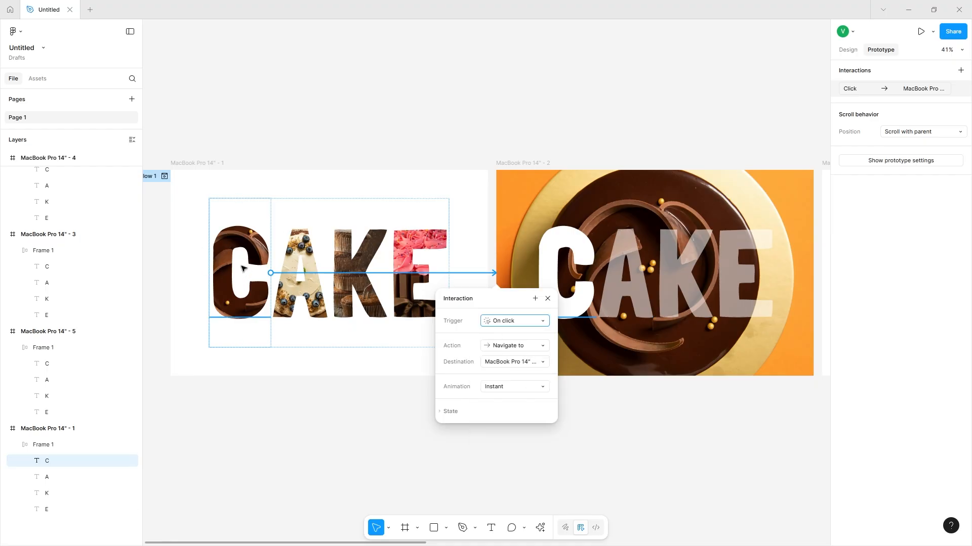
{"action": "left_click", "coordinate": [512, 345]}
{"action": "left_click", "coordinate": [512, 471]}
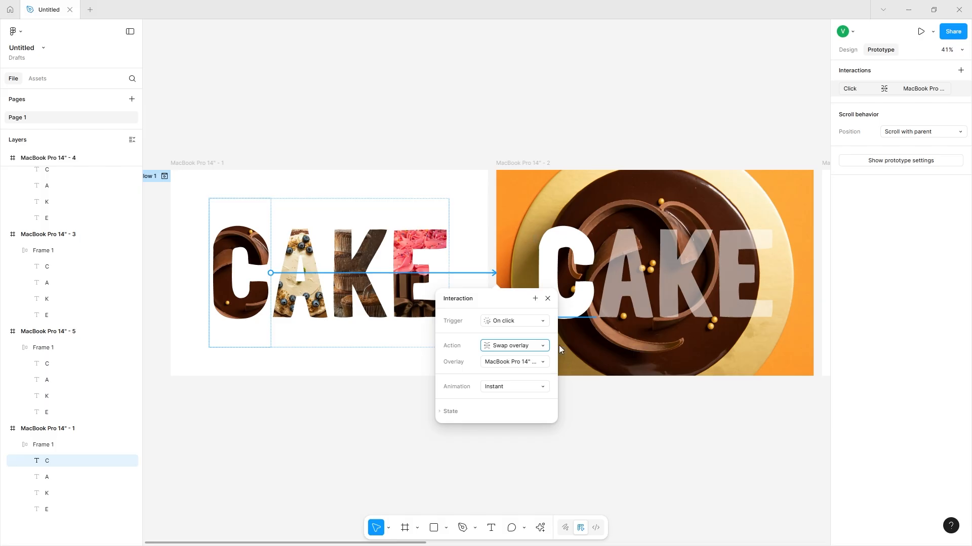
Set the letter C interaction's animation to Smart animate with a Gentle curve.
{"action": "left_click", "coordinate": [504, 388]}
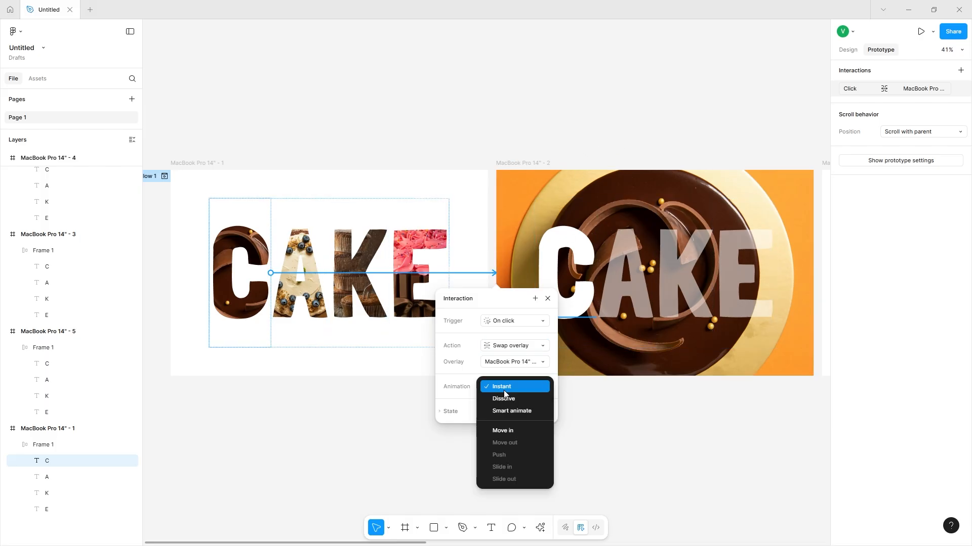
{"action": "left_click", "coordinate": [505, 411]}
{"action": "left_click", "coordinate": [512, 398]}
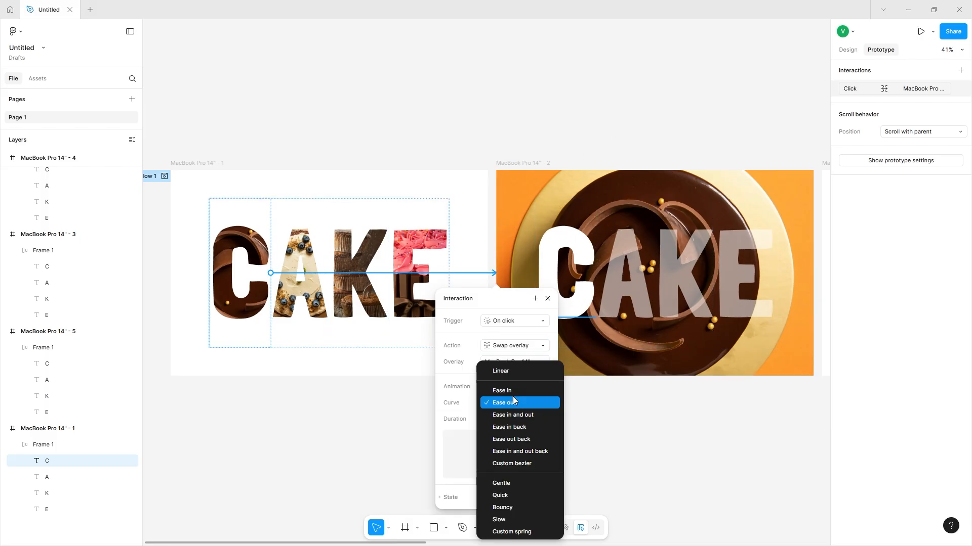
{"action": "left_click", "coordinate": [468, 384]}
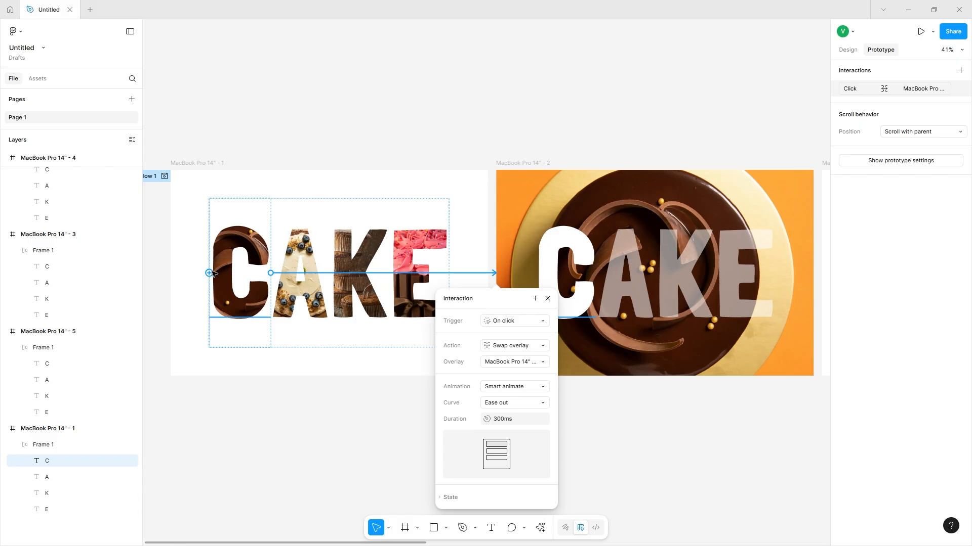
{"action": "left_click", "coordinate": [542, 405]}
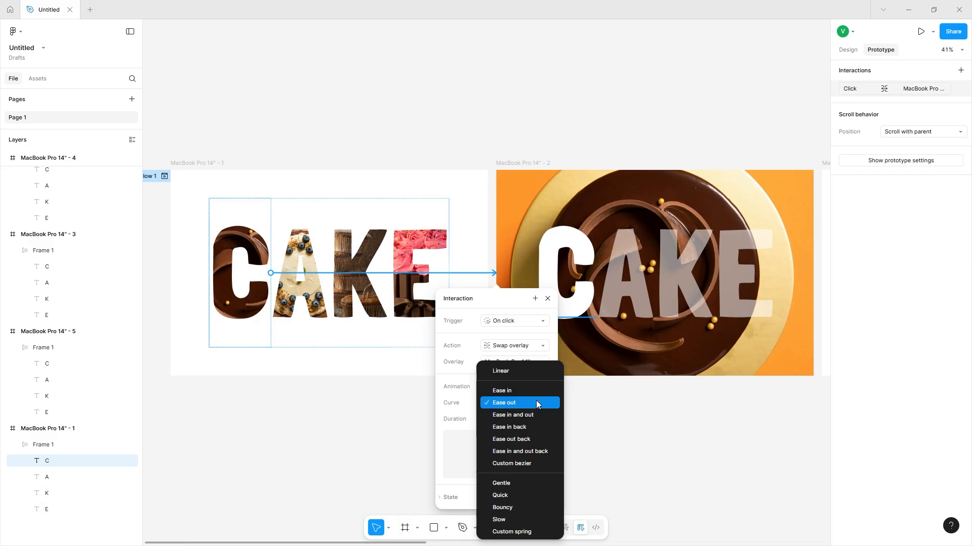
{"action": "left_click", "coordinate": [509, 486]}
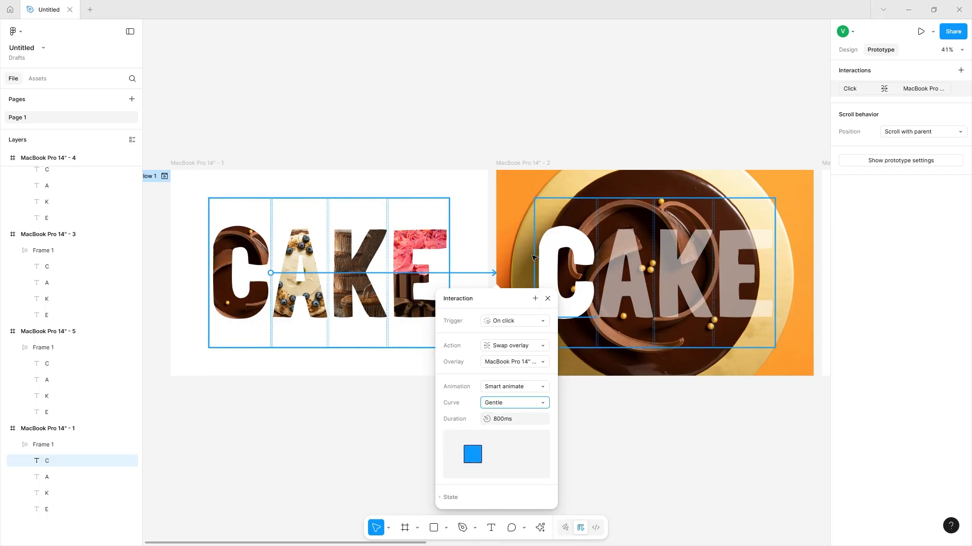
Present the prototype starting from the MacBook Pro 14" - 1 frame and test the letter C's interaction.
{"action": "left_click", "coordinate": [193, 164]}
{"action": "left_click", "coordinate": [917, 36]}
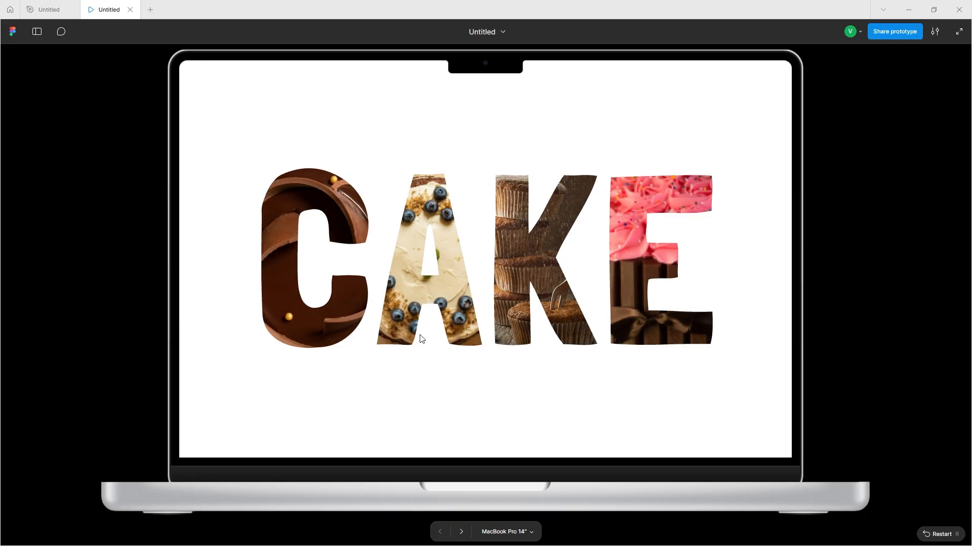
{"action": "left_click", "coordinate": [323, 333]}
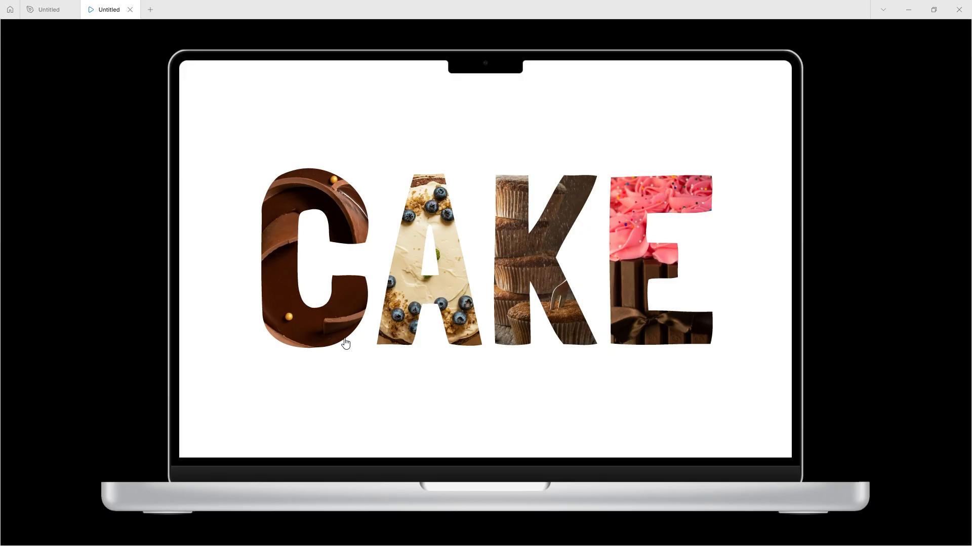
{"action": "left_click", "coordinate": [290, 322]}
{"action": "left_click", "coordinate": [295, 278]}
{"action": "left_click", "coordinate": [287, 264]}
Compare the design file with the running prototype and trigger the letter C's transition to the chocolate swirl cake again.
{"action": "left_click", "coordinate": [72, 4]}
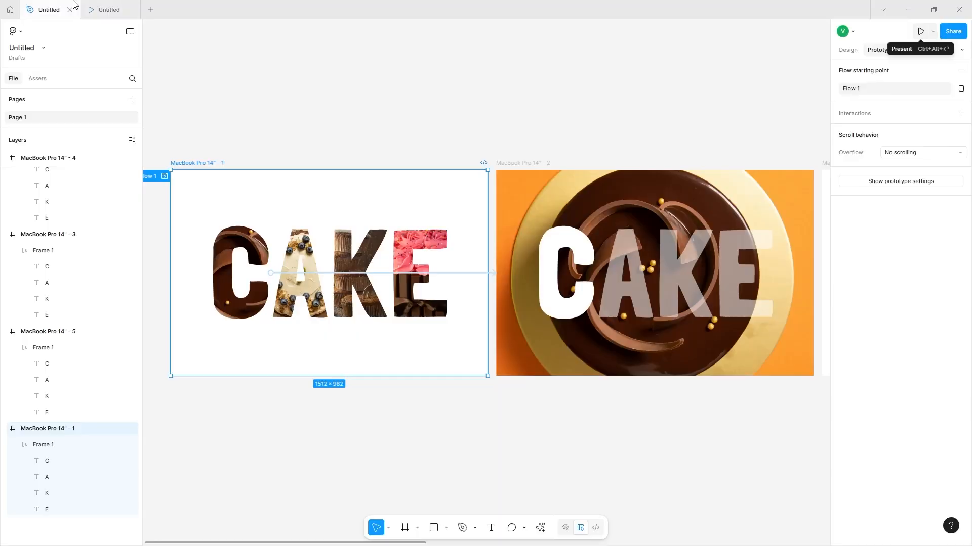
{"action": "left_click", "coordinate": [98, 4]}
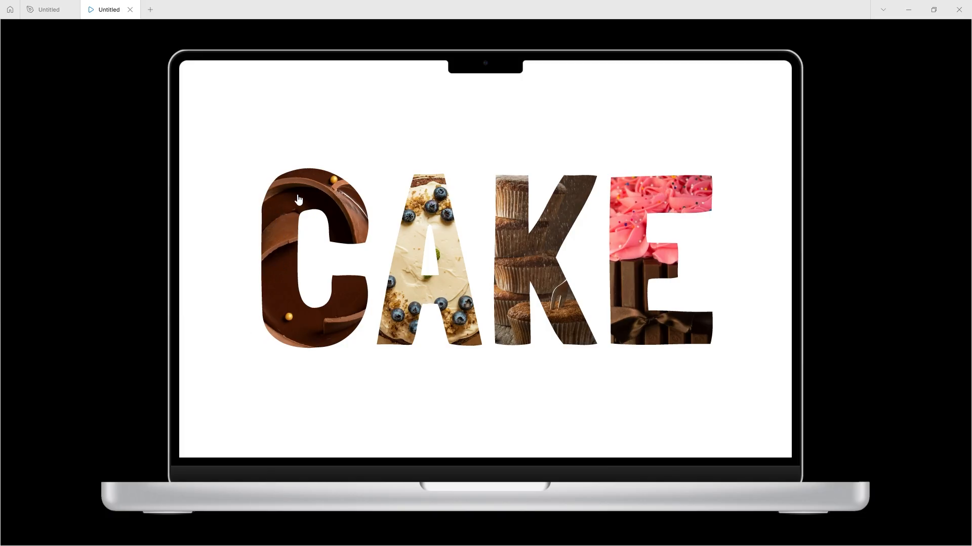
{"action": "left_click", "coordinate": [28, 6]}
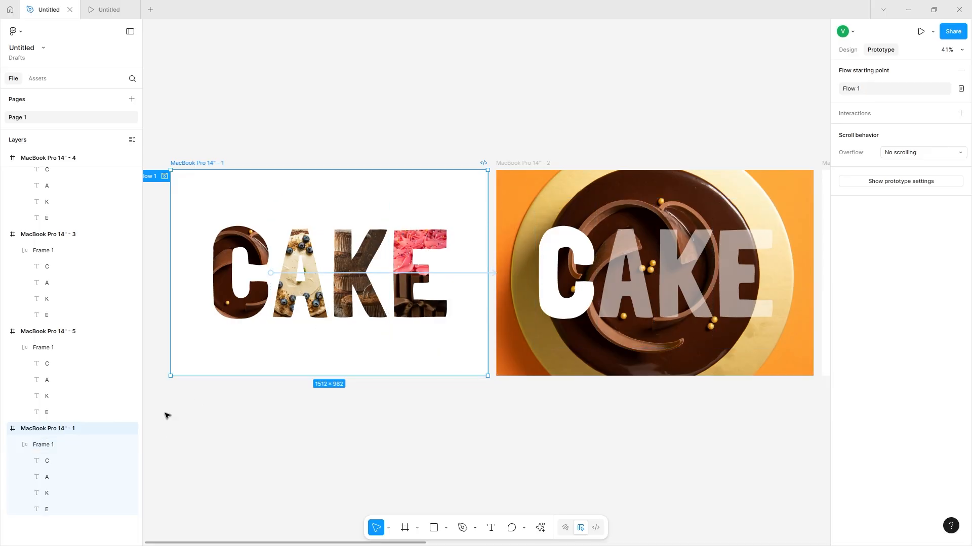
{"action": "left_click", "coordinate": [528, 196]}
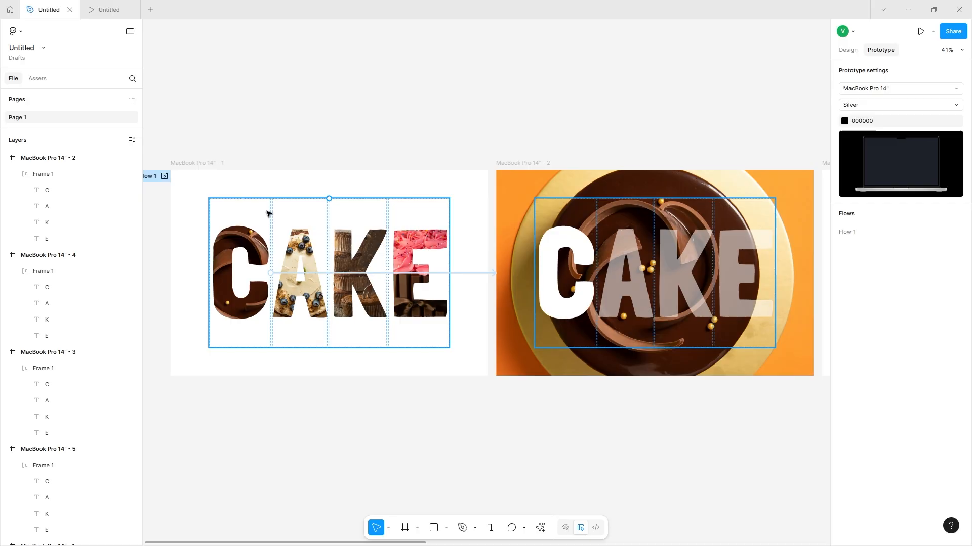
{"action": "left_click", "coordinate": [108, 9]}
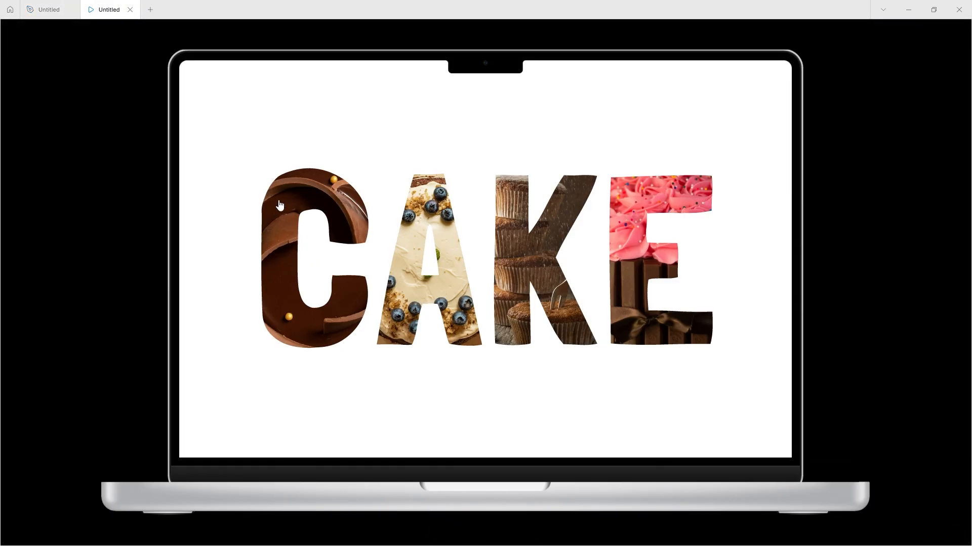
{"action": "left_click", "coordinate": [287, 233]}
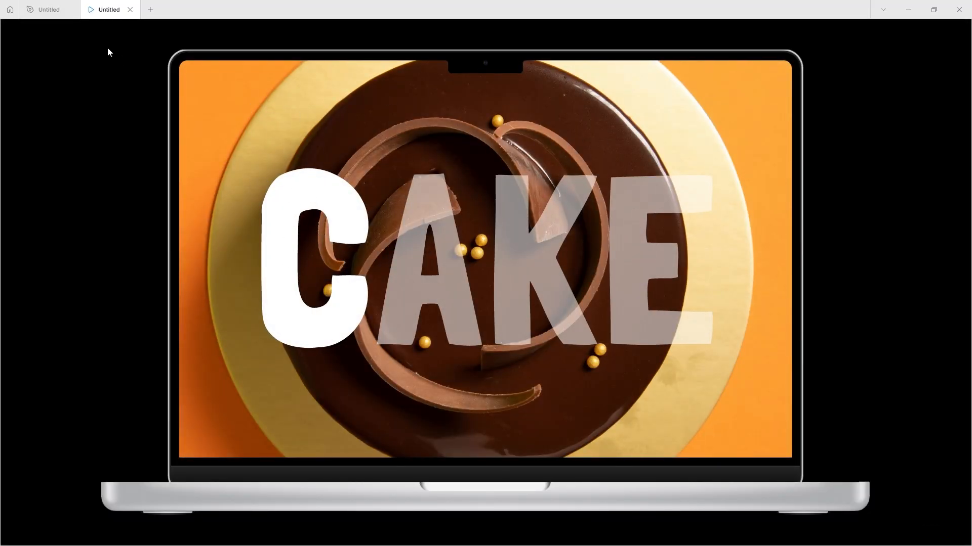
Return to the design file and draw a rectangle about 107 × 178 outside the MacBook Pro 14" - 1 frame.
{"action": "left_click", "coordinate": [49, 9]}
{"action": "scroll", "coordinate": [276, 244], "scroll_direction": "up", "scroll_amount": 5}
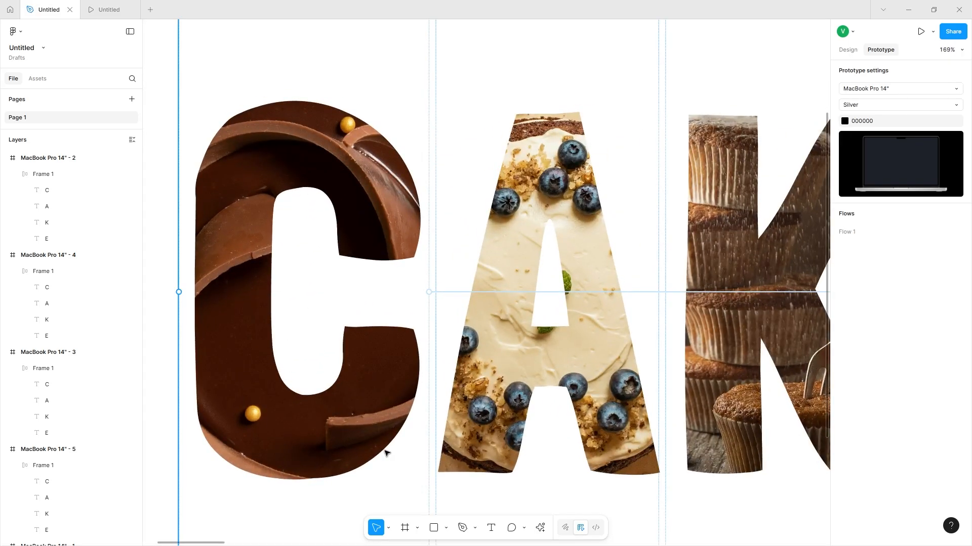
{"action": "left_click", "coordinate": [433, 528]}
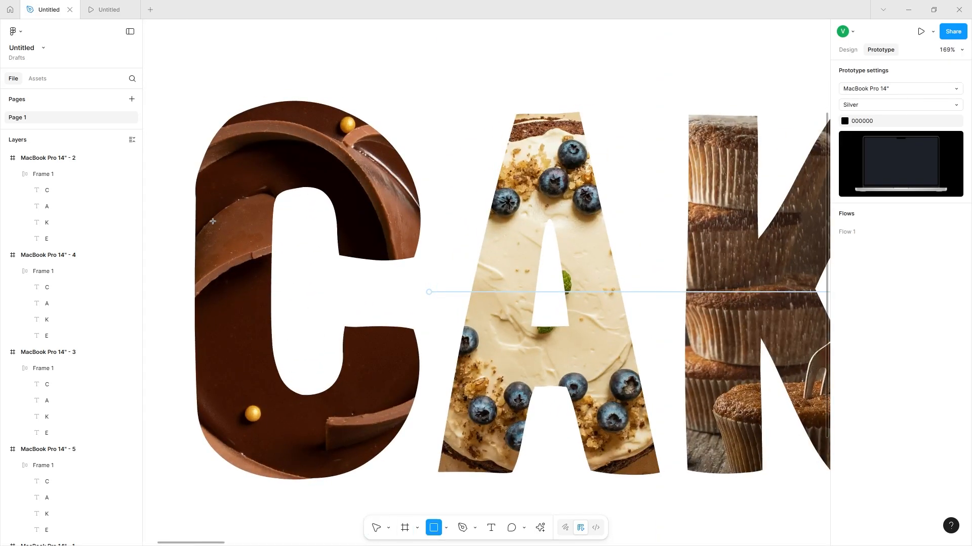
{"action": "mouse_move", "coordinate": [213, 221]}
{"action": "left_mouse_down"}
{"action": "mouse_move", "coordinate": [144, 363]}
{"action": "mouse_move", "coordinate": [152, 373]}
{"action": "left_mouse_up"}
{"action": "mouse_move", "coordinate": [163, 308]}
{"action": "left_mouse_down"}
{"action": "mouse_move", "coordinate": [554, 390]}
{"action": "mouse_move", "coordinate": [555, 348]}
{"action": "mouse_move", "coordinate": [150, 429]}
{"action": "mouse_move", "coordinate": [247, 347]}
{"action": "left_mouse_up"}
{"action": "scroll", "coordinate": [611, 201], "scroll_direction": "down", "scroll_amount": 5}
{"action": "scroll", "coordinate": [535, 203], "scroll_direction": "right", "scroll_amount": 4}
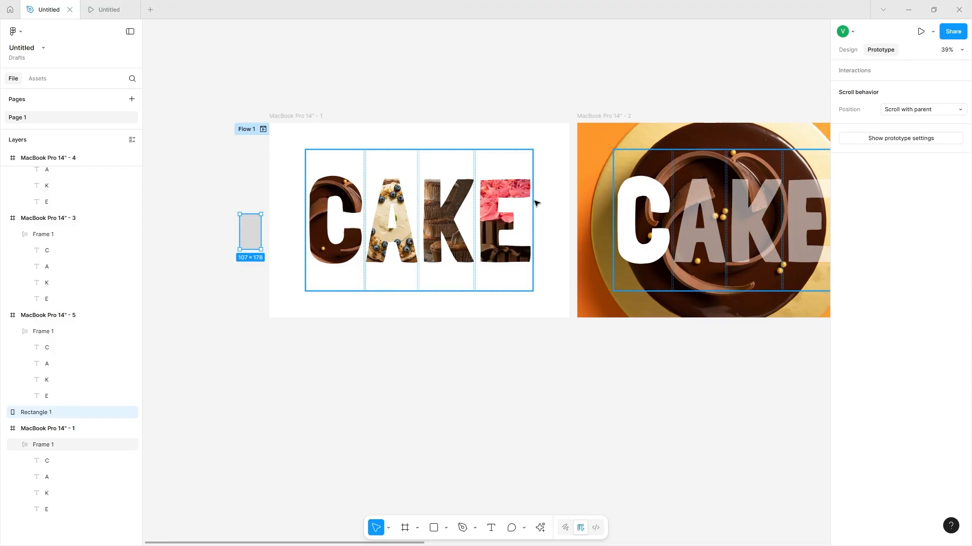
{"action": "scroll", "coordinate": [536, 203], "scroll_direction": "down", "scroll_amount": 4}
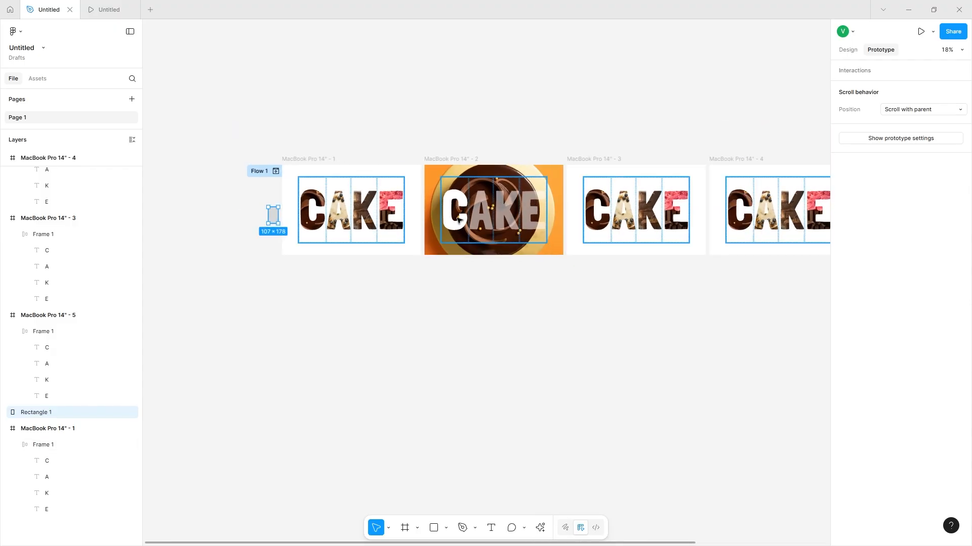
Remove auto layout from the Frame 1 letter containers in all five MacBook Pro 14" frames.
{"action": "left_click", "coordinate": [403, 212]}
{"action": "key", "text": "shift+e"}
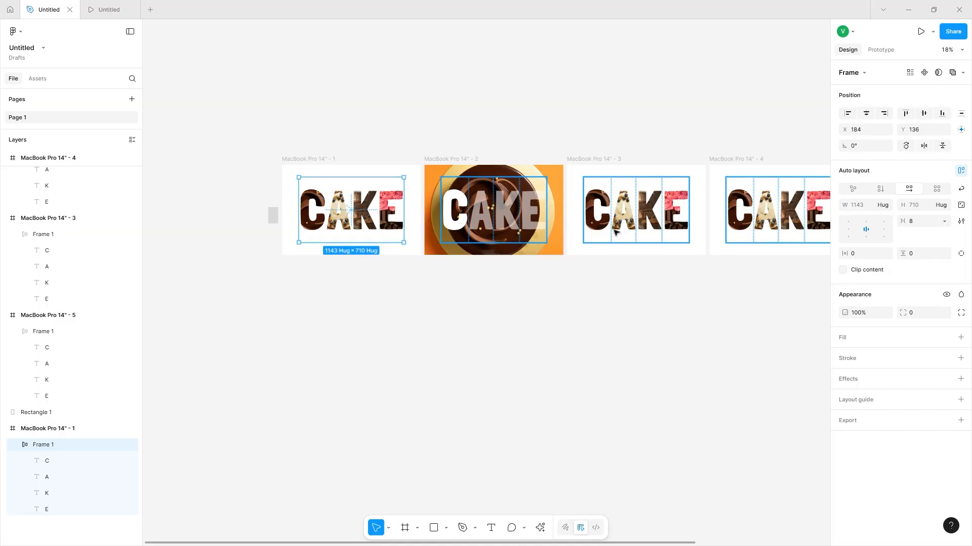
{"action": "scroll", "coordinate": [332, 241], "scroll_direction": "right", "scroll_amount": 3}
{"action": "scroll", "coordinate": [553, 273], "scroll_direction": "left", "scroll_amount": 1}
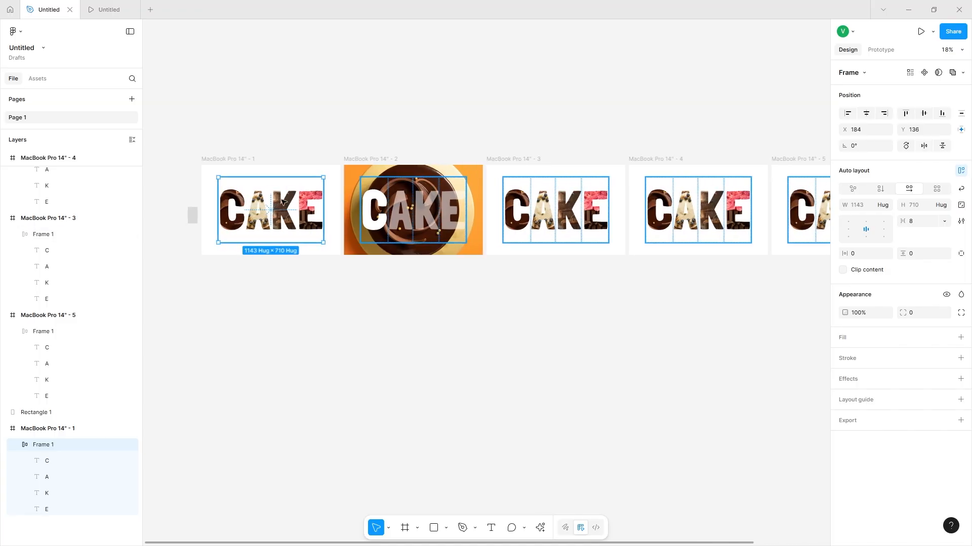
{"action": "left_click", "coordinate": [397, 209], "text": "shift"}
{"action": "left_click", "coordinate": [556, 207], "text": "shift"}
{"action": "left_click", "coordinate": [720, 200], "text": "shift"}
{"action": "left_click", "coordinate": [828, 196], "text": "shift"}
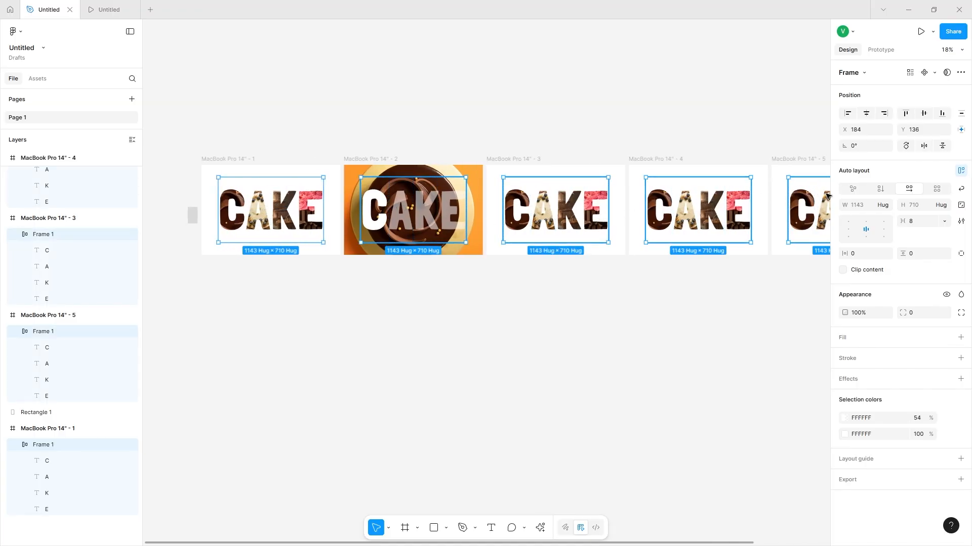
{"action": "scroll", "coordinate": [584, 163], "scroll_direction": "down", "scroll_amount": 2}
{"action": "scroll", "coordinate": [584, 163], "scroll_direction": "right", "scroll_amount": 5}
{"action": "scroll", "coordinate": [584, 162], "scroll_direction": "left", "scroll_amount": 4}
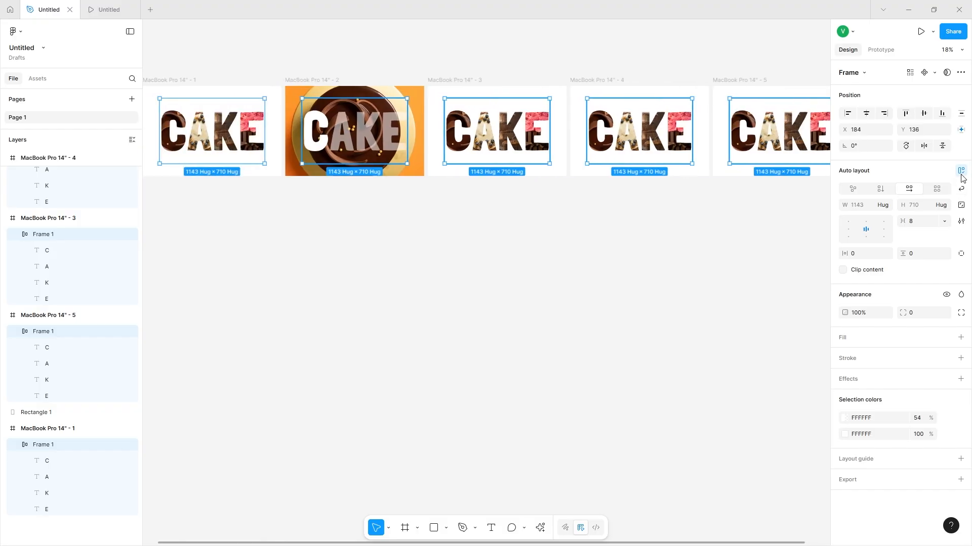
{"action": "left_click", "coordinate": [961, 171]}
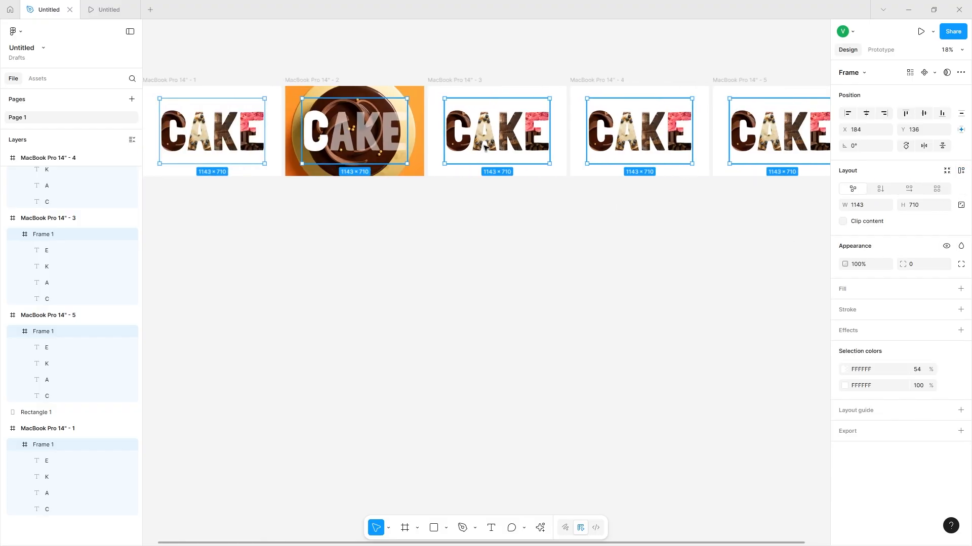
Place the loose rectangle over the vertical stem of letter C in MacBook Pro 14" - 1, resized to about 73 × 122.
{"action": "scroll", "coordinate": [486, 215], "scroll_direction": "up", "scroll_amount": 3}
{"action": "scroll", "coordinate": [486, 215], "scroll_direction": "left", "scroll_amount": 1}
{"action": "left_click", "coordinate": [263, 328]}
{"action": "scroll", "coordinate": [262, 286], "scroll_direction": "left", "scroll_amount": 3}
{"action": "scroll", "coordinate": [333, 280], "scroll_direction": "up", "scroll_amount": 5}
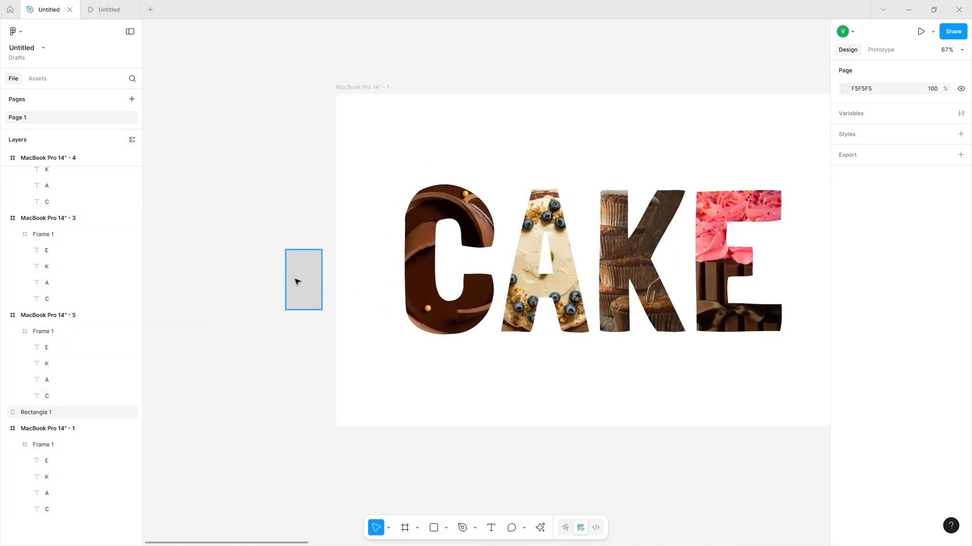
{"action": "left_click", "coordinate": [310, 274]}
{"action": "left_click_drag", "start_coordinate": [311, 273], "coordinate": [433, 247]}
{"action": "scroll", "coordinate": [424, 247], "scroll_direction": "up", "scroll_amount": 4}
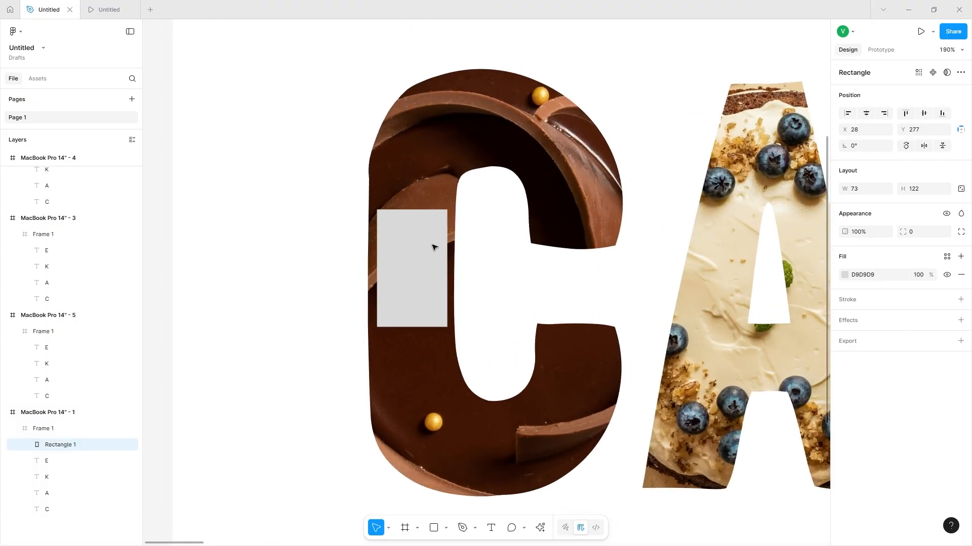
Change the rectangle's fill to the chocolate swirl cake image, using the Fill image mode.
{"action": "left_click", "coordinate": [844, 276]}
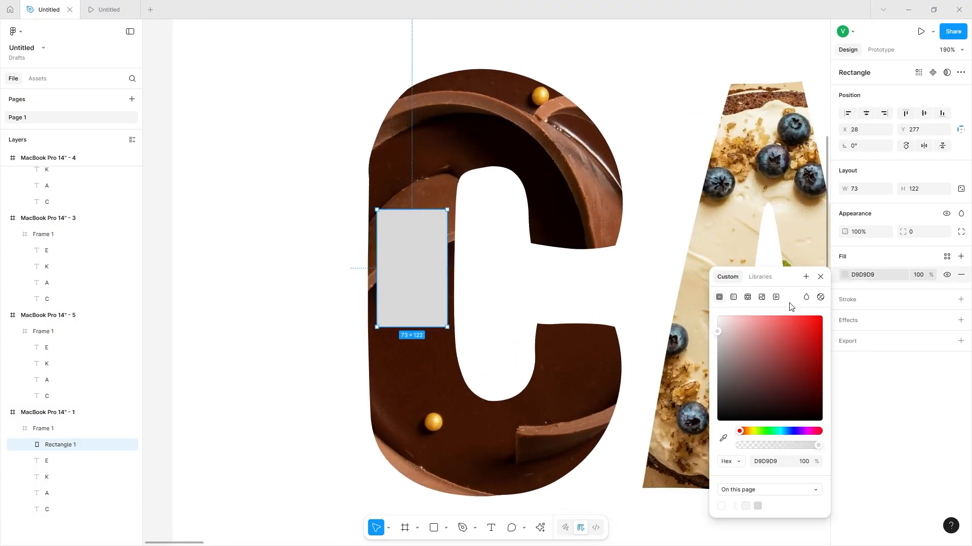
{"action": "left_click", "coordinate": [762, 298]}
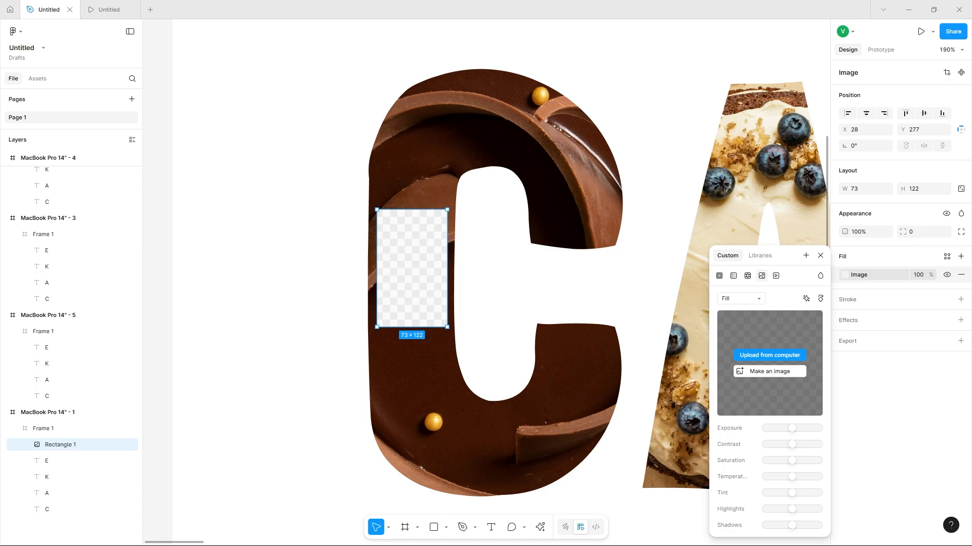
{"action": "scroll", "coordinate": [651, 403], "scroll_direction": "down", "scroll_amount": 5}
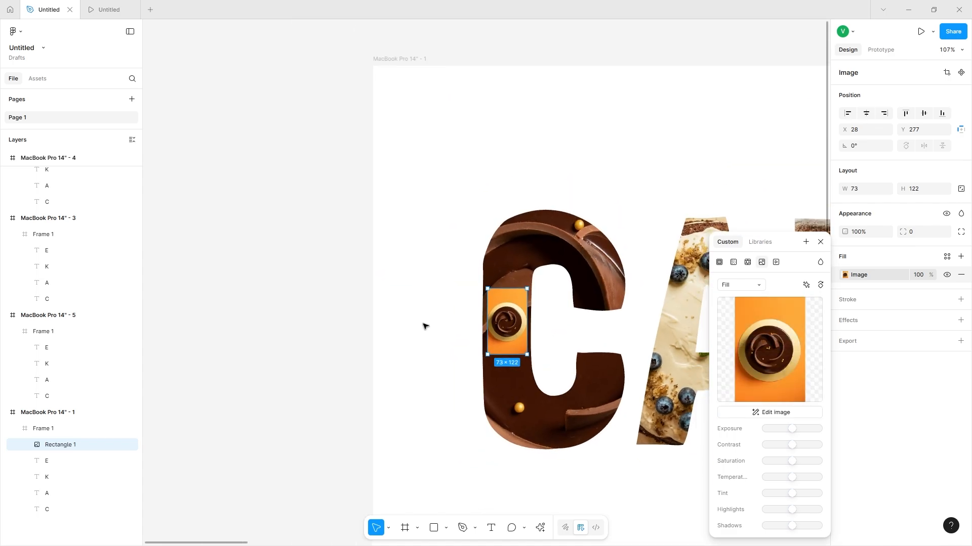
{"action": "scroll", "coordinate": [425, 325], "scroll_direction": "down", "scroll_amount": 1}
{"action": "left_click", "coordinate": [380, 316]}
{"action": "double_click", "coordinate": [424, 307]}
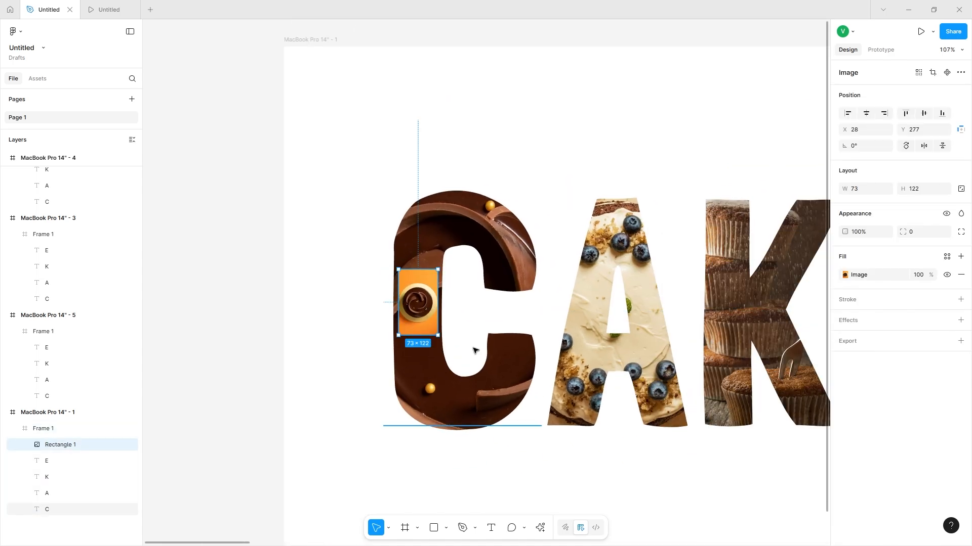
Replace the image fill of the MacBook Pro 14" - 2 frame with solid black 000000.
{"action": "scroll", "coordinate": [412, 328], "scroll_direction": "right", "scroll_amount": 1}
{"action": "scroll", "coordinate": [350, 307], "scroll_direction": "down", "scroll_amount": 5}
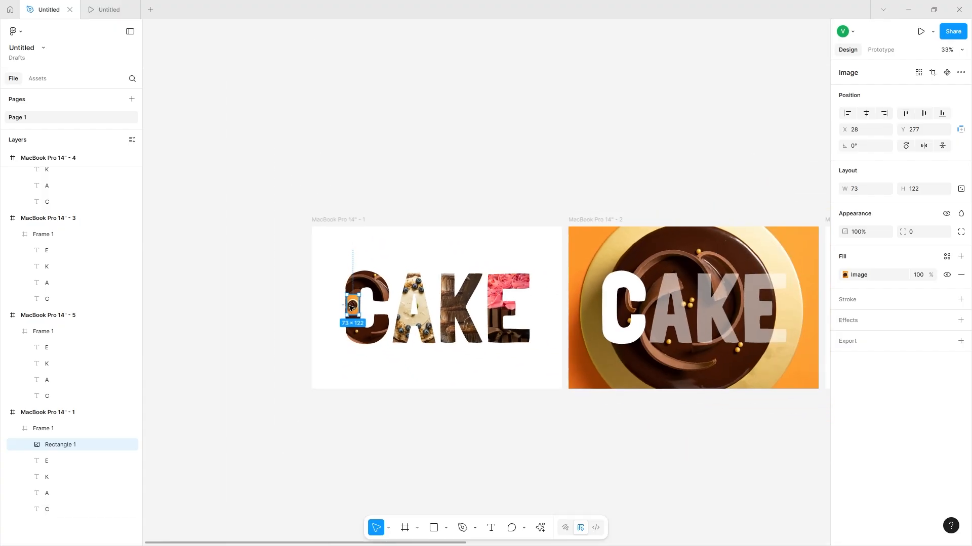
{"action": "scroll", "coordinate": [385, 298], "scroll_direction": "right", "scroll_amount": 2}
{"action": "left_click", "coordinate": [522, 229]}
{"action": "left_click", "coordinate": [522, 229]}
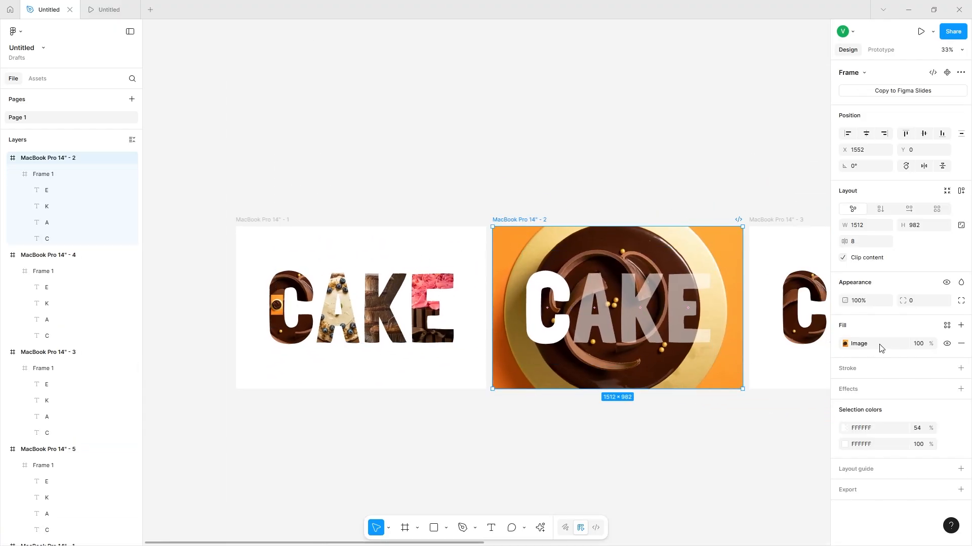
{"action": "left_click", "coordinate": [961, 346]}
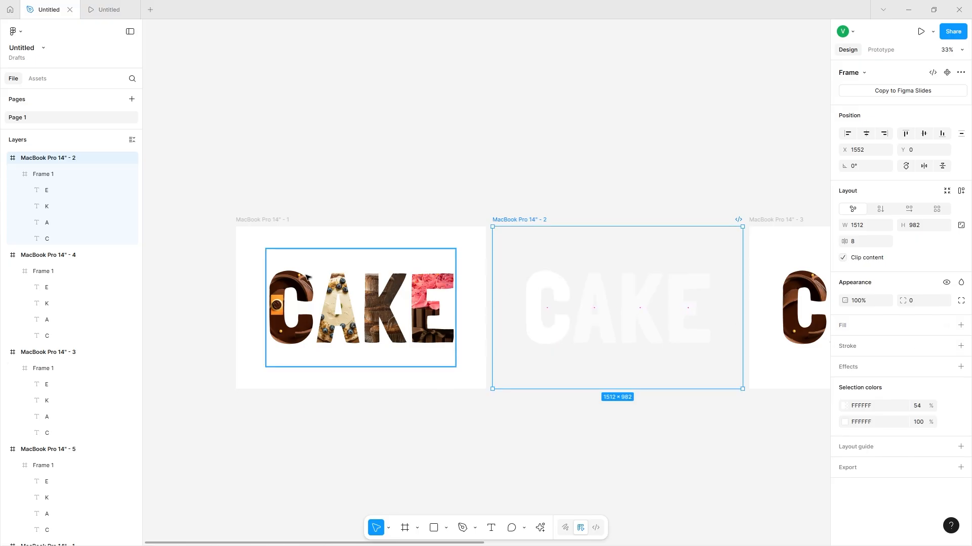
{"action": "left_click", "coordinate": [961, 325]}
{"action": "left_click", "coordinate": [844, 343]}
{"action": "left_click_drag", "start_coordinate": [774, 394], "coordinate": [557, 472]}
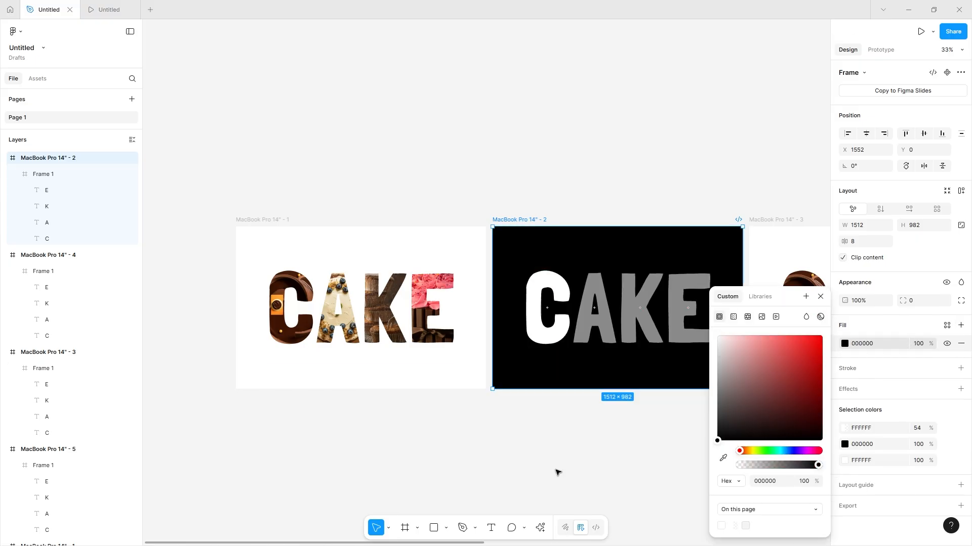
{"action": "left_click", "coordinate": [525, 428]}
Duplicate the small cake image into MacBook Pro 14" - 2, enlarge it to about 1784 × 2981 covering the frame, and layer it below Frame 1.
{"action": "left_click", "coordinate": [280, 310]}
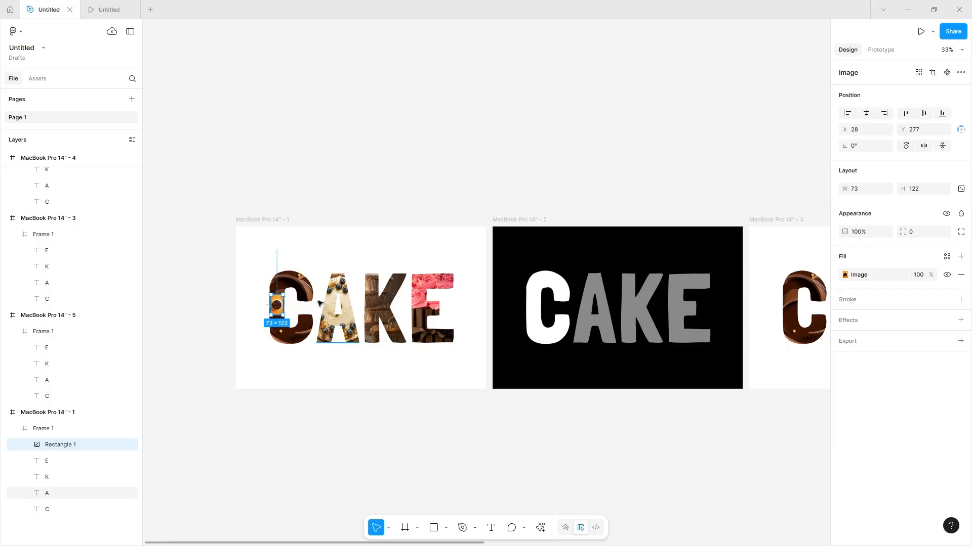
{"action": "key", "text": "ctrl+d"}
{"action": "left_click_drag", "start_coordinate": [286, 305], "coordinate": [711, 425]}
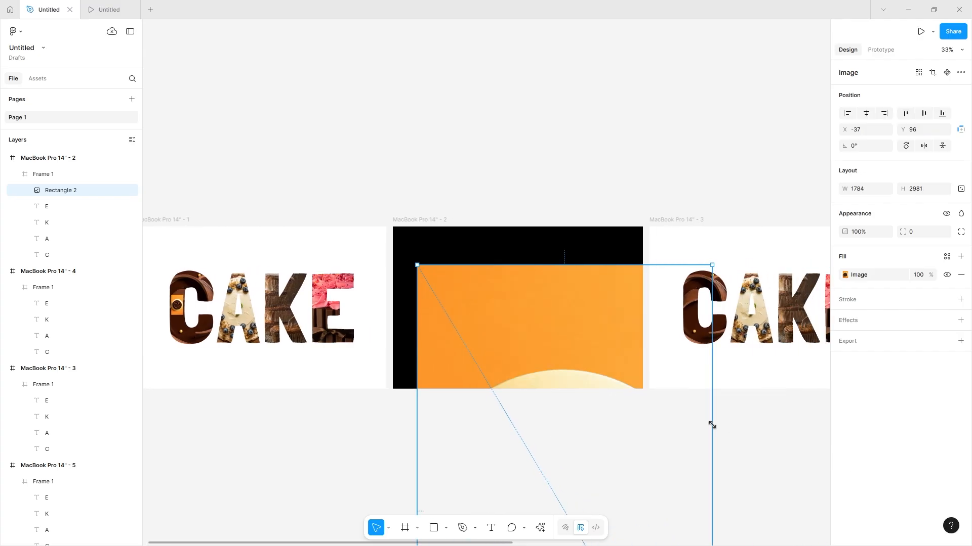
{"action": "left_click_drag", "start_coordinate": [626, 423], "coordinate": [615, 249]}
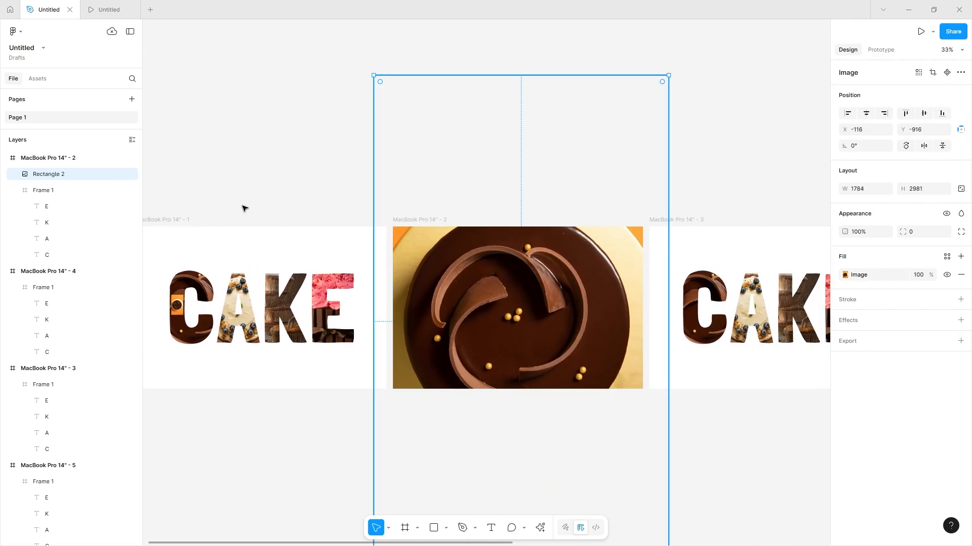
{"action": "left_click_drag", "start_coordinate": [43, 175], "coordinate": [50, 263]}
{"action": "left_click_drag", "start_coordinate": [494, 362], "coordinate": [490, 348]}
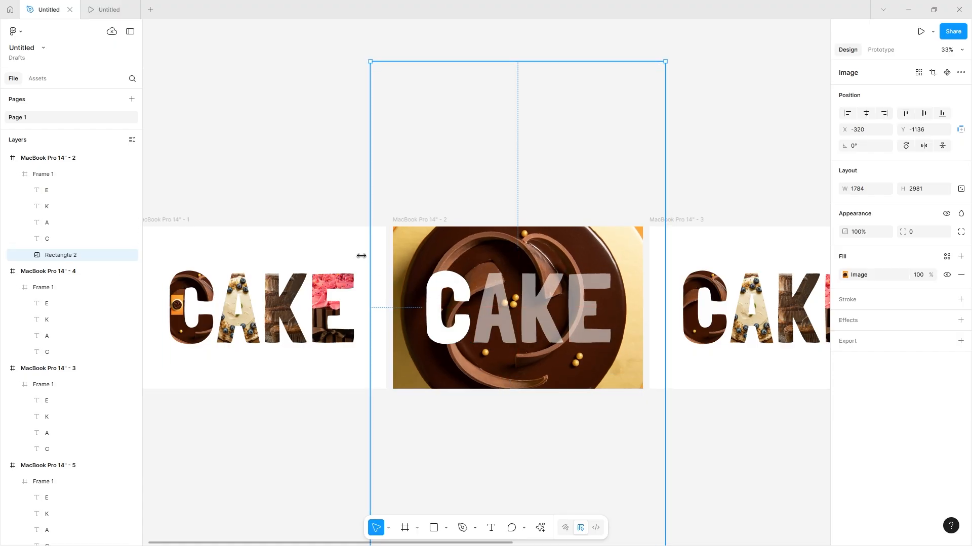
{"action": "left_click_drag", "start_coordinate": [371, 258], "coordinate": [284, 259]}
{"action": "left_click_drag", "start_coordinate": [448, 346], "coordinate": [497, 343]}
{"action": "key", "text": "ctrl+z"}
{"action": "key", "text": "ctrl+z"}
{"action": "key", "text": "ctrl+z"}
{"action": "key", "text": "ctrl+z"}
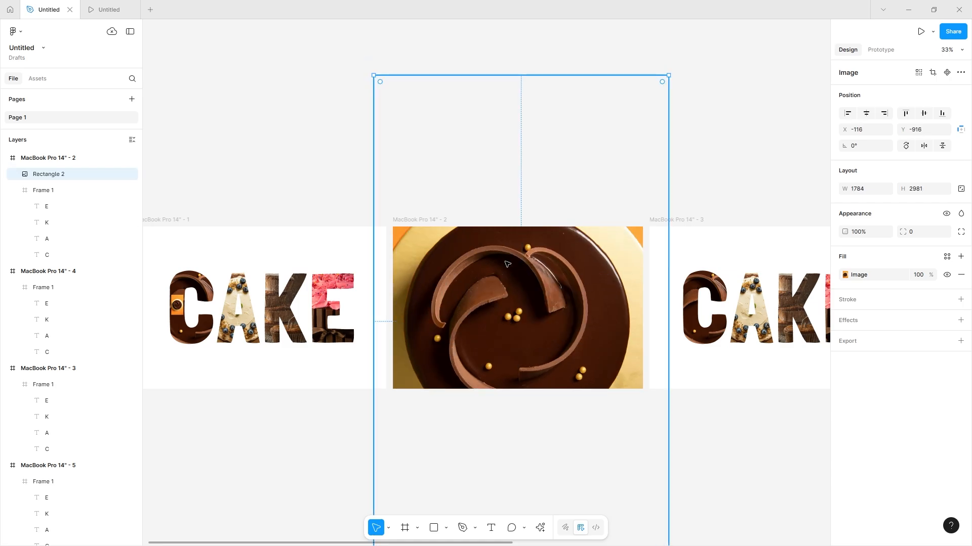
Restore the enlarged cake image's layer order below Frame 1 and nudge it to about X -119, Y -947.
{"action": "key", "text": "ctrl+shift+z"}
{"action": "left_click_drag", "start_coordinate": [565, 244], "coordinate": [566, 239]}
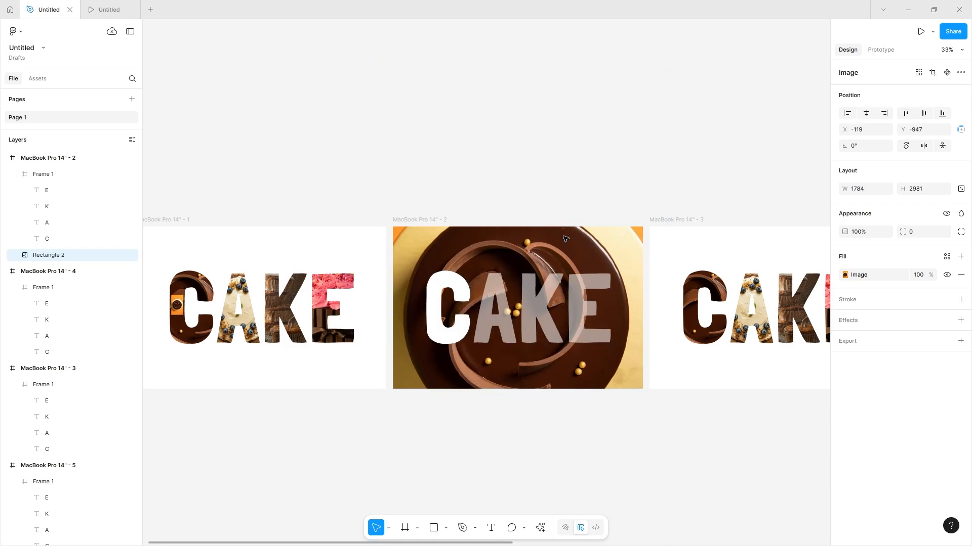
Send the small cake image rectangle in MacBook Pro 14" - 1 to the back, behind letter C.
{"action": "scroll", "coordinate": [154, 312], "scroll_direction": "left", "scroll_amount": 3}
{"action": "scroll", "coordinate": [270, 310], "scroll_direction": "up", "scroll_amount": 5}
{"action": "double_click", "coordinate": [301, 309]}
{"action": "right_click", "coordinate": [301, 308]}
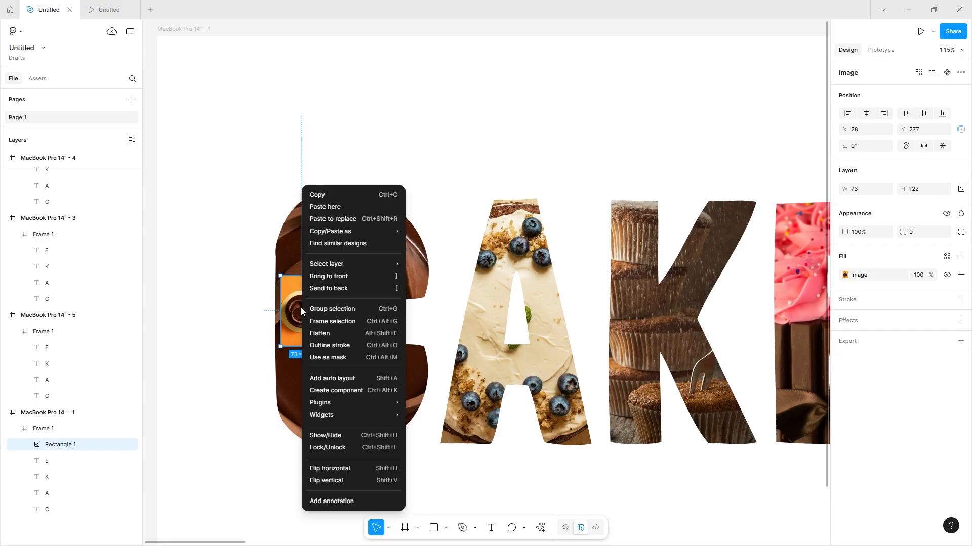
{"action": "left_click", "coordinate": [327, 288]}
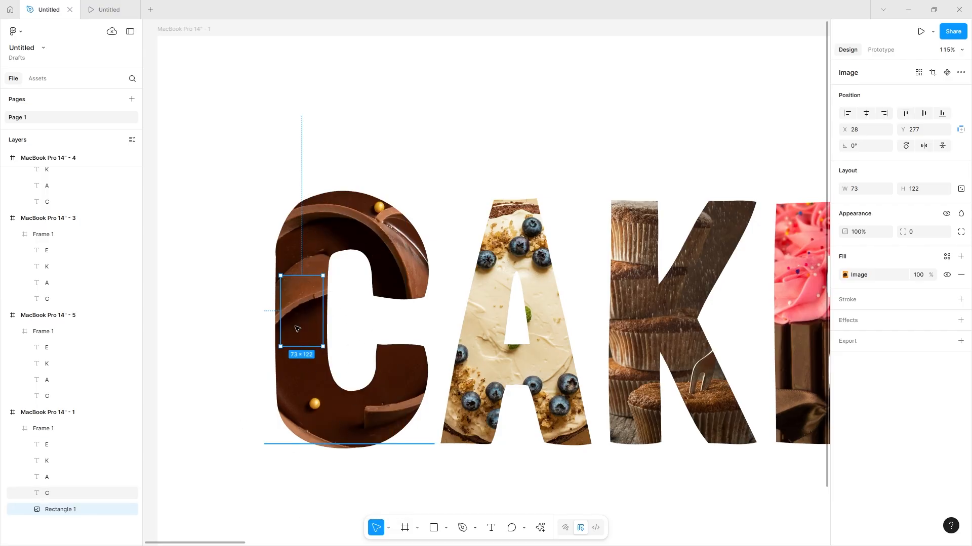
Reposition the enlarged cake image in MacBook Pro 14" - 2 to X -138, Y -1000.
{"action": "scroll", "coordinate": [303, 317], "scroll_direction": "down", "scroll_amount": 5}
{"action": "scroll", "coordinate": [510, 220], "scroll_direction": "right", "scroll_amount": 2}
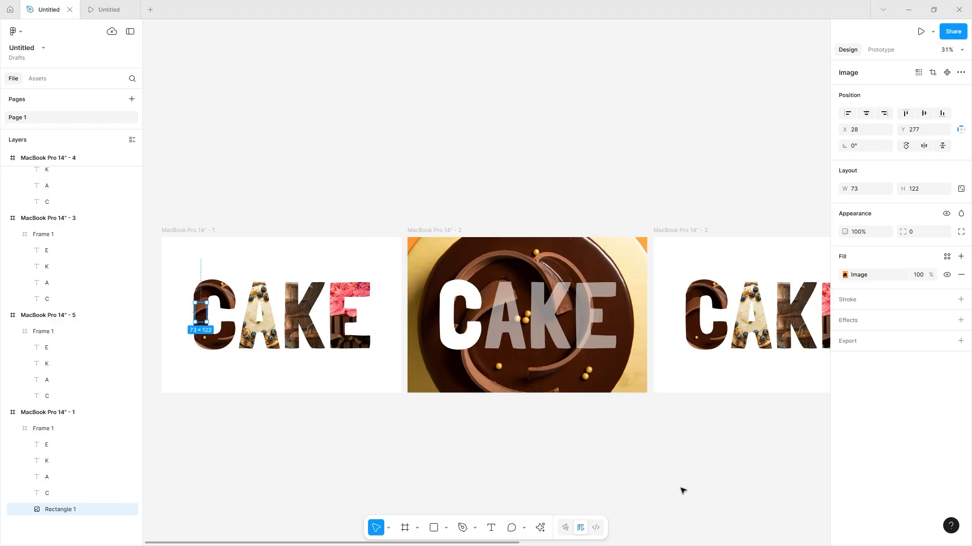
{"action": "left_click", "coordinate": [418, 253]}
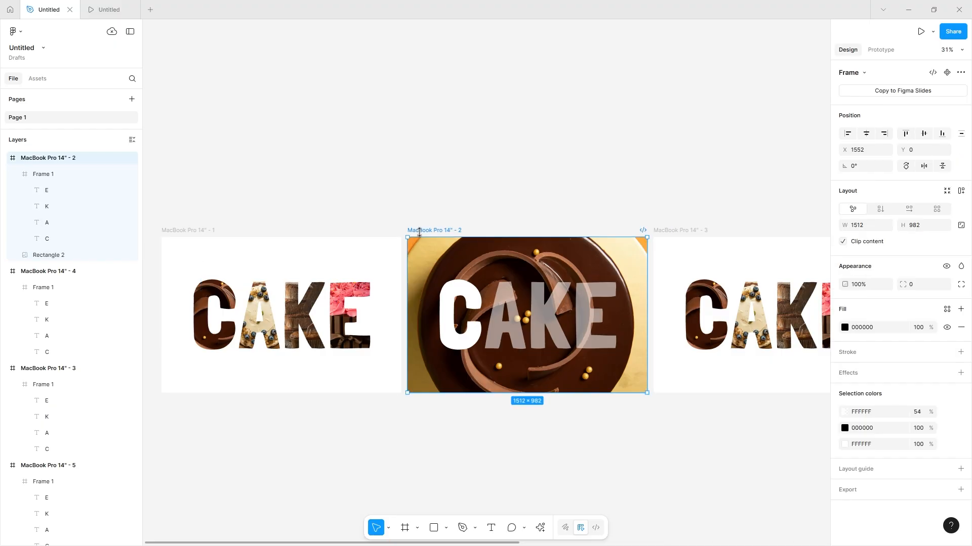
{"action": "left_click", "coordinate": [73, 254]}
{"action": "left_click_drag", "start_coordinate": [545, 185], "coordinate": [539, 174]}
Examine the prototype interaction from letter C in MacBook Pro 14" - 1 to MacBook Pro 14" - 2.
{"action": "left_click", "coordinate": [880, 49]}
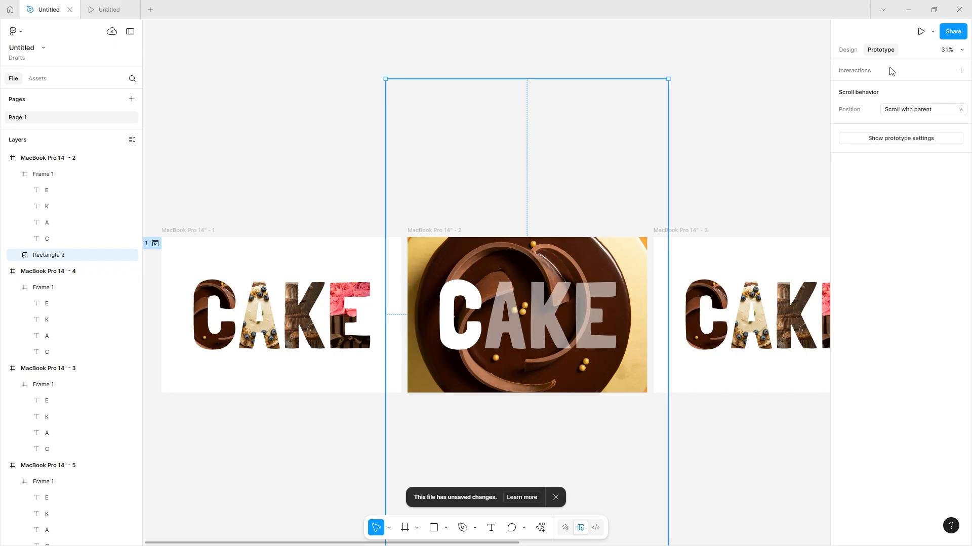
{"action": "left_click", "coordinate": [218, 313]}
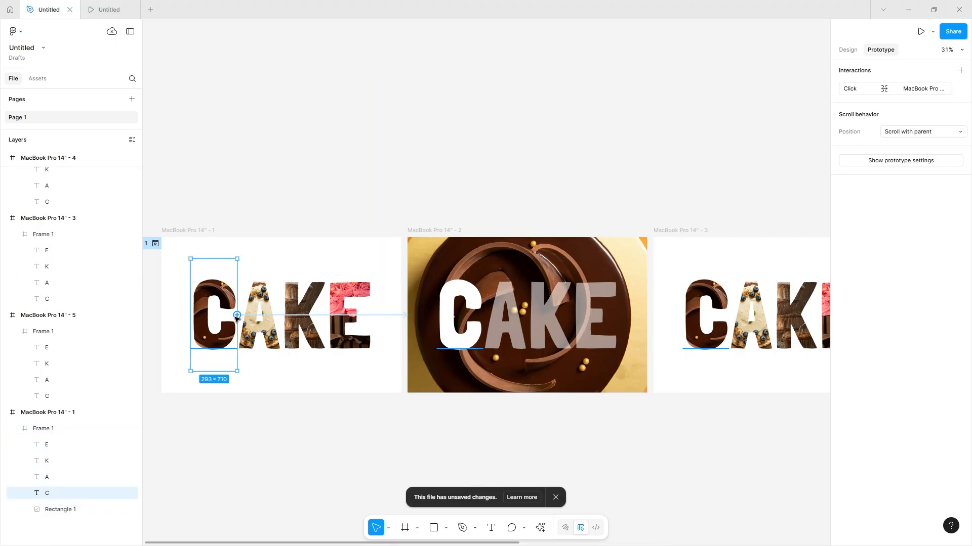
{"action": "left_click", "coordinate": [256, 315]}
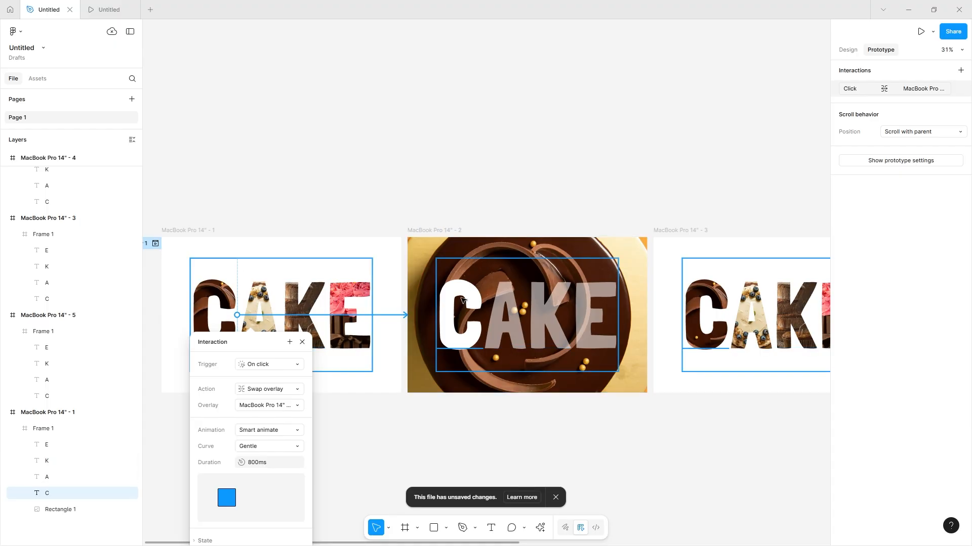
Rename the enlarged image layer in MacBook Pro 14" - 2 to Rectangle 1, matching the small image's layer name in MacBook Pro 14" - 1.
{"action": "left_click", "coordinate": [61, 511]}
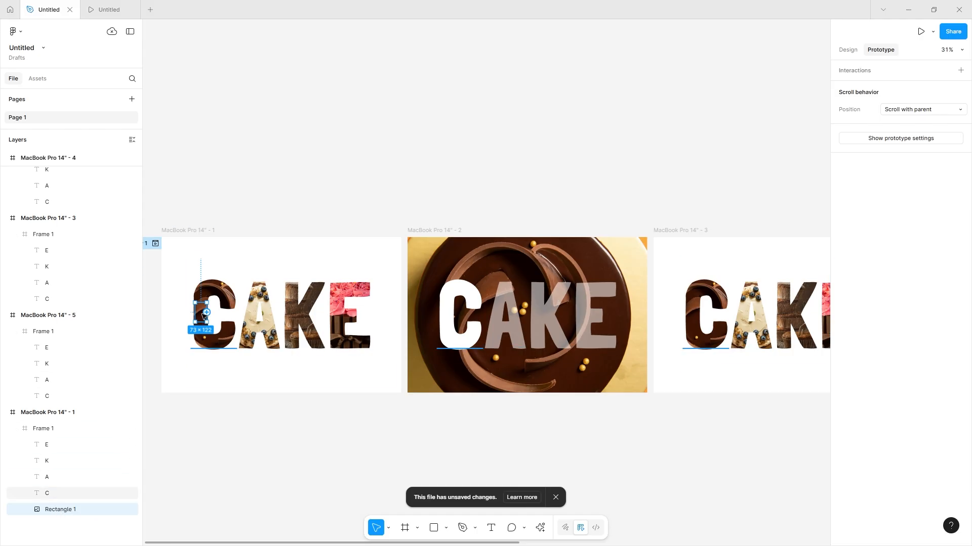
{"action": "left_click", "coordinate": [847, 50]}
{"action": "left_click", "coordinate": [434, 230]}
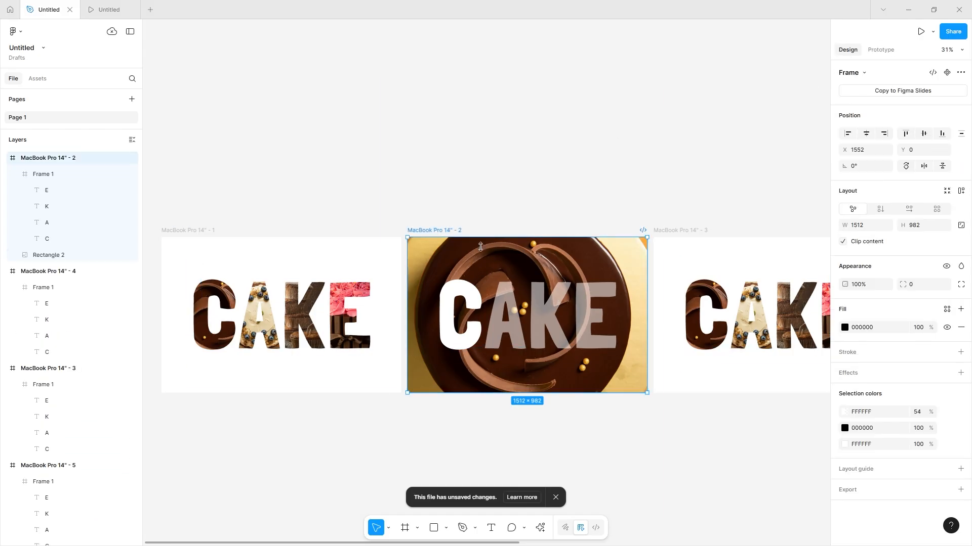
{"action": "double_click", "coordinate": [64, 255]}
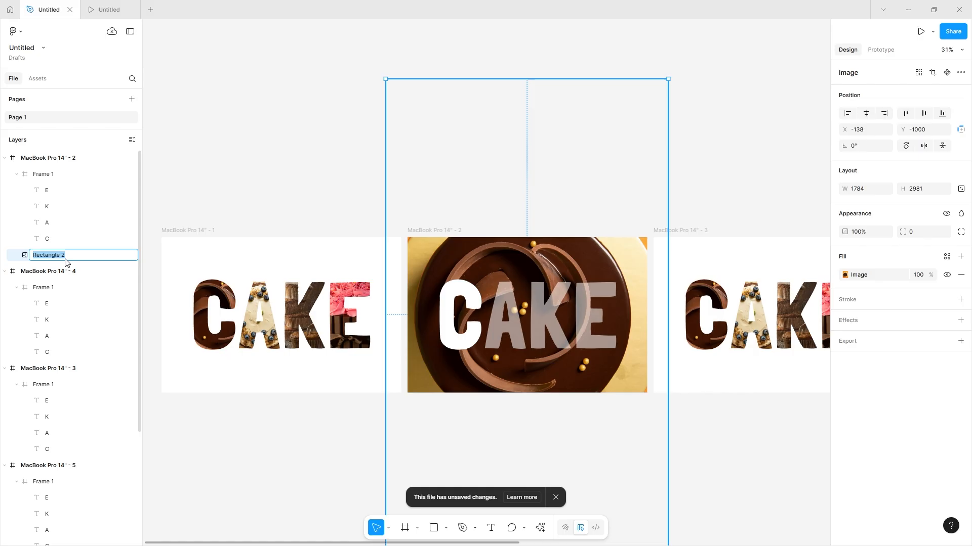
{"action": "key", "text": "Return"}
{"action": "scroll", "coordinate": [56, 390], "scroll_direction": "down", "scroll_amount": 3}
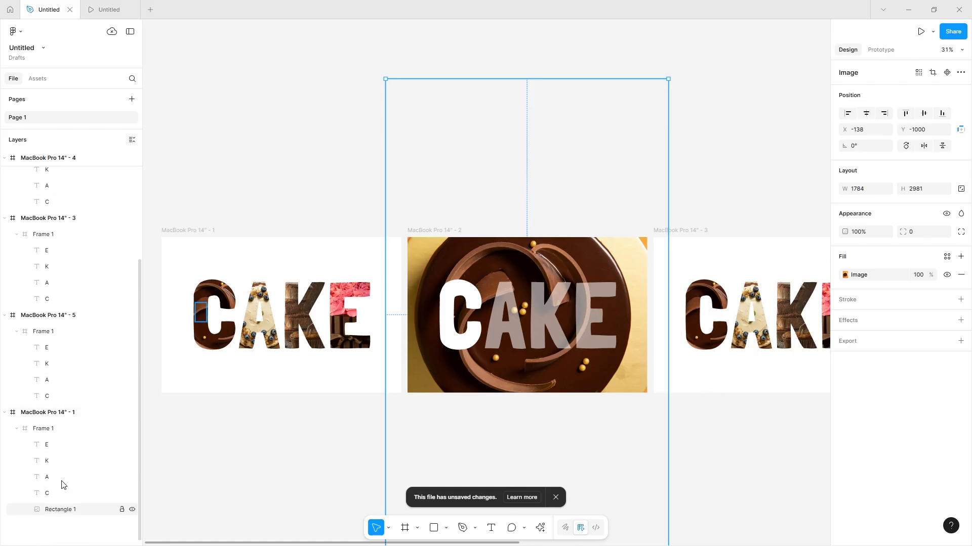
{"action": "scroll", "coordinate": [101, 213], "scroll_direction": "up", "scroll_amount": 3}
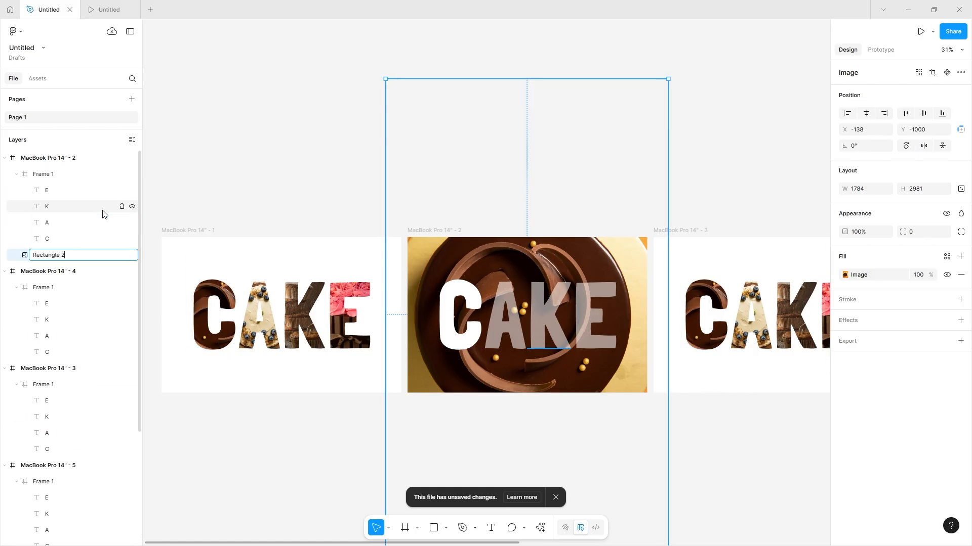
{"action": "left_click", "coordinate": [350, 195]}
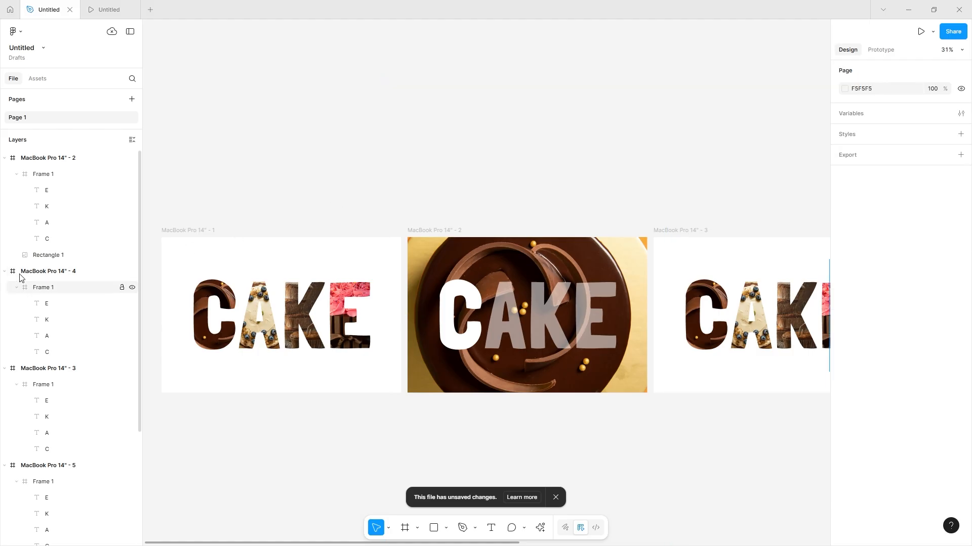
Check the letter C's cake screen in the running prototype and close the prototype view.
{"action": "left_click", "coordinate": [187, 235]}
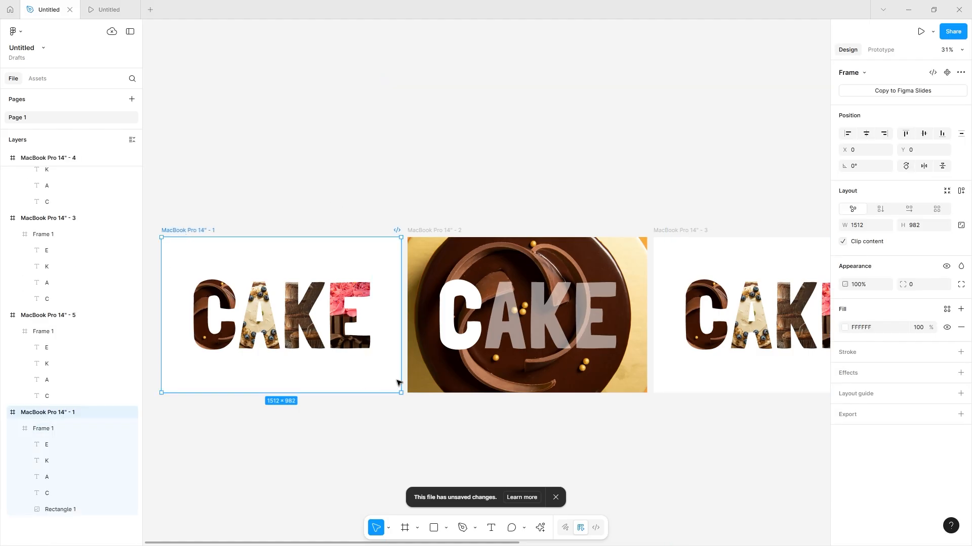
{"action": "left_click", "coordinate": [134, 4]}
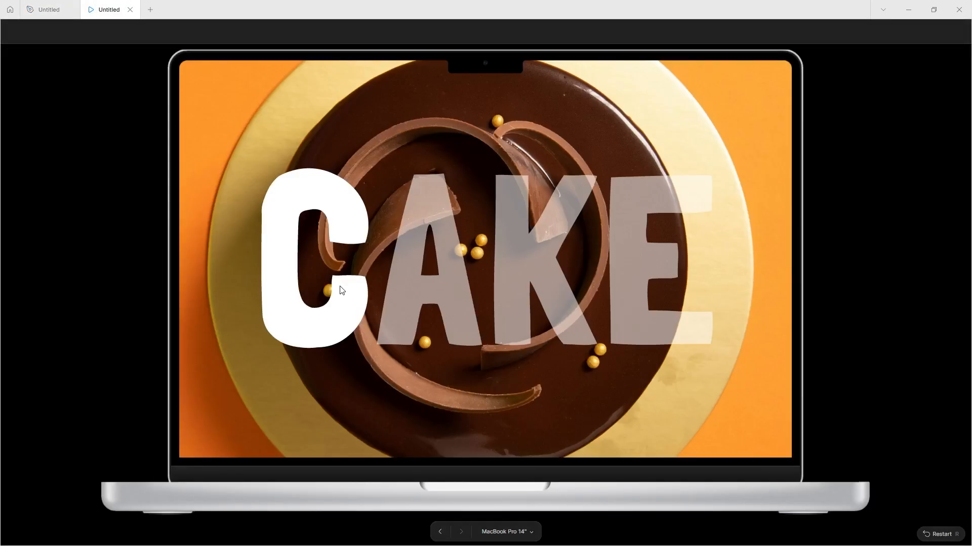
{"action": "key", "text": "ctrl+w"}
Draw a small rectangle about 94 × 42 over the lower part of letter A in MacBook Pro 14" - 1.
{"action": "scroll", "coordinate": [592, 390], "scroll_direction": "right", "scroll_amount": 8}
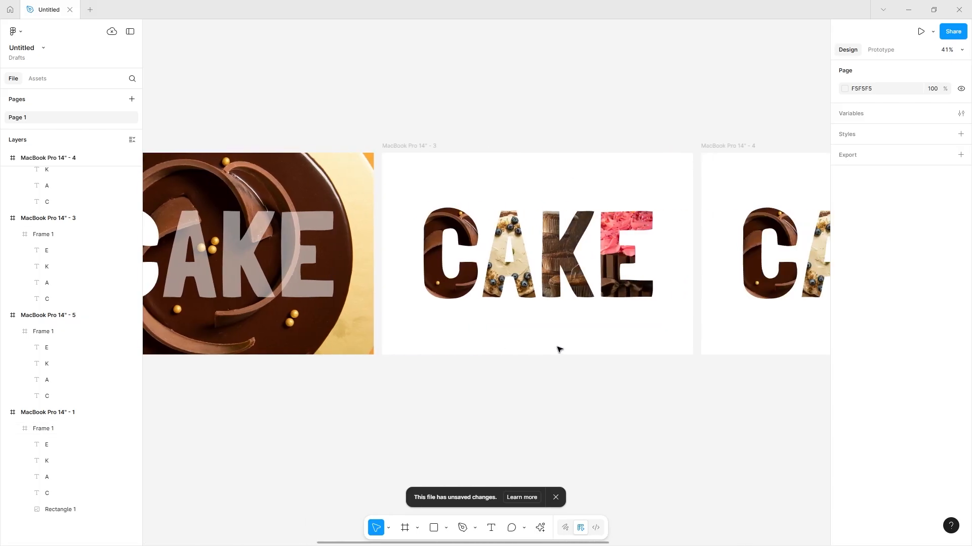
{"action": "scroll", "coordinate": [560, 350], "scroll_direction": "left", "scroll_amount": 10}
{"action": "scroll", "coordinate": [445, 267], "scroll_direction": "right", "scroll_amount": 6}
{"action": "scroll", "coordinate": [445, 268], "scroll_direction": "right", "scroll_amount": 5}
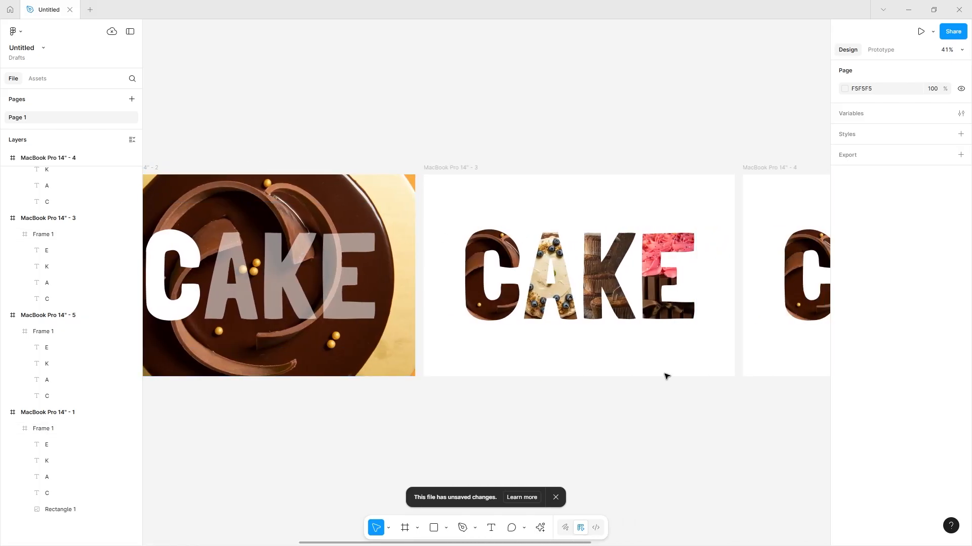
{"action": "scroll", "coordinate": [562, 377], "scroll_direction": "left", "scroll_amount": 10}
{"action": "scroll", "coordinate": [429, 248], "scroll_direction": "up", "scroll_amount": 5}
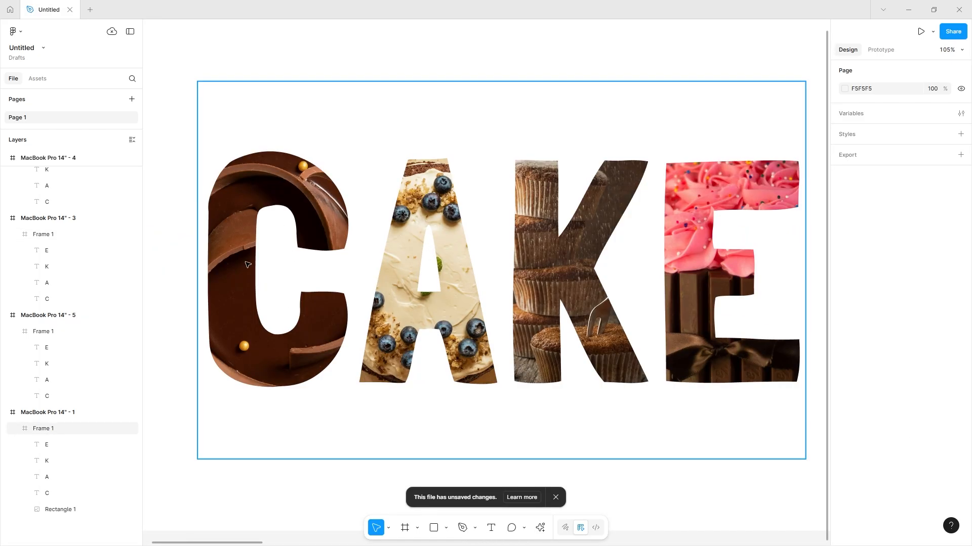
{"action": "left_click", "coordinate": [432, 528]}
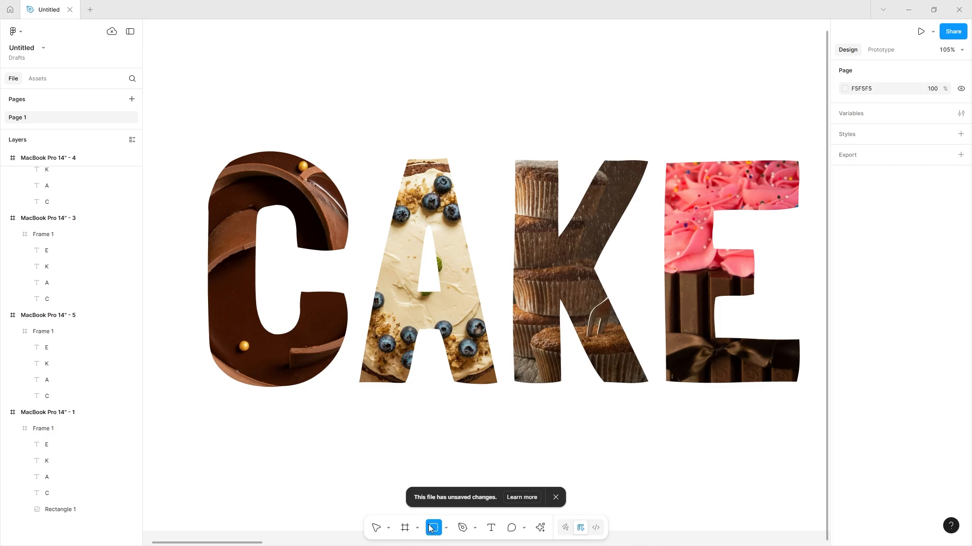
{"action": "mouse_move", "coordinate": [406, 304]}
{"action": "left_mouse_down"}
{"action": "mouse_move", "coordinate": [457, 327]}
{"action": "mouse_move", "coordinate": [448, 311]}
{"action": "left_mouse_up"}
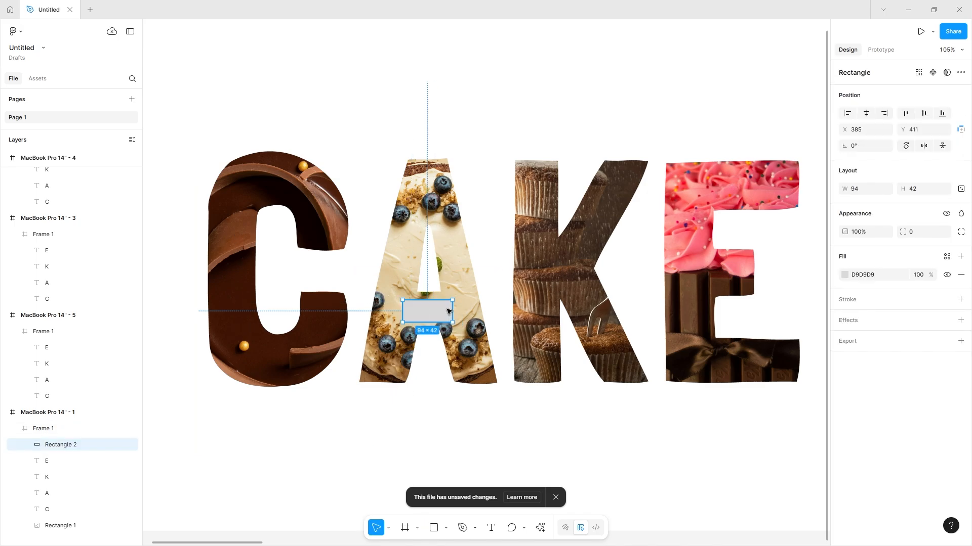
Fill the small rectangle on letter A with the blueberry cake photo and resize it to 94 × 45.
{"action": "left_click", "coordinate": [844, 275]}
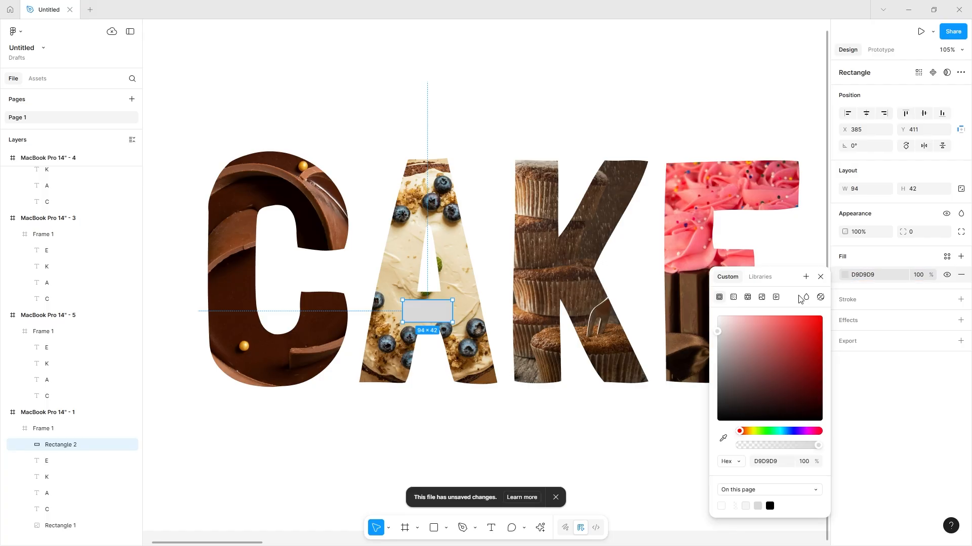
{"action": "left_click", "coordinate": [761, 298]}
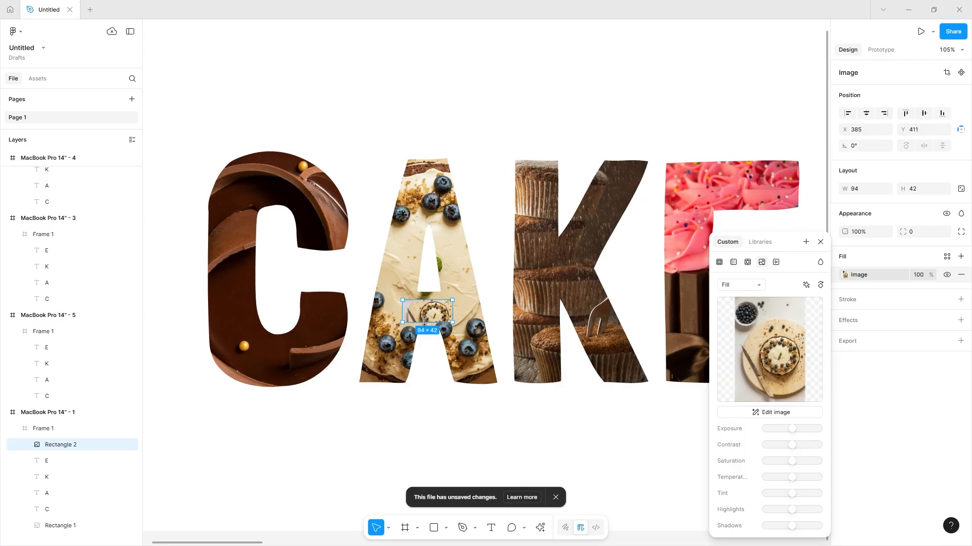
{"action": "left_click_drag", "start_coordinate": [425, 322], "coordinate": [425, 324]}
{"action": "scroll", "coordinate": [440, 298], "scroll_direction": "down", "scroll_amount": 5}
{"action": "scroll", "coordinate": [364, 307], "scroll_direction": "left", "scroll_amount": 4}
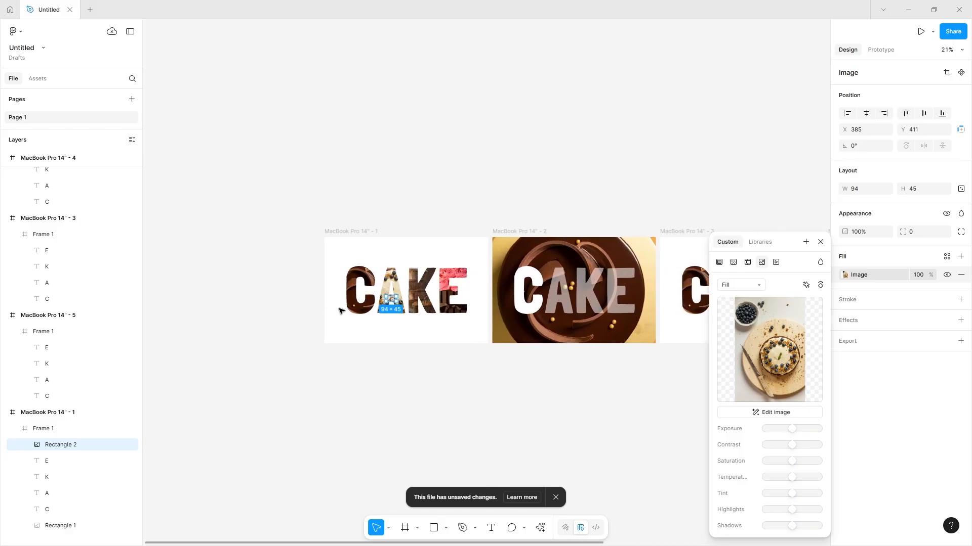
Copy Rectangle 2 and move its layer behind the letters in MacBook Pro 14" - 1, directly above Rectangle 1.
{"action": "scroll", "coordinate": [409, 304], "scroll_direction": "up", "scroll_amount": 6}
{"action": "right_click", "coordinate": [323, 278]}
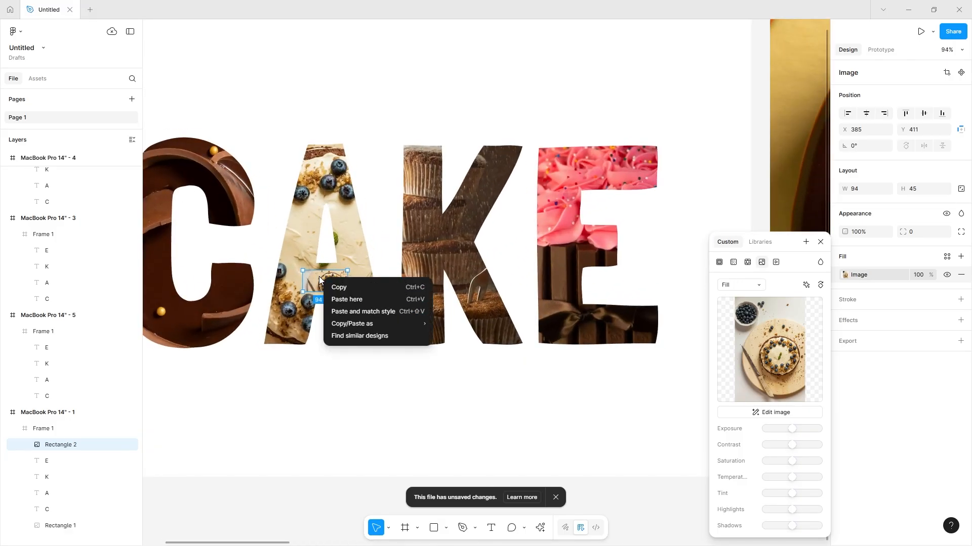
{"action": "mouse_move", "coordinate": [343, 323]}
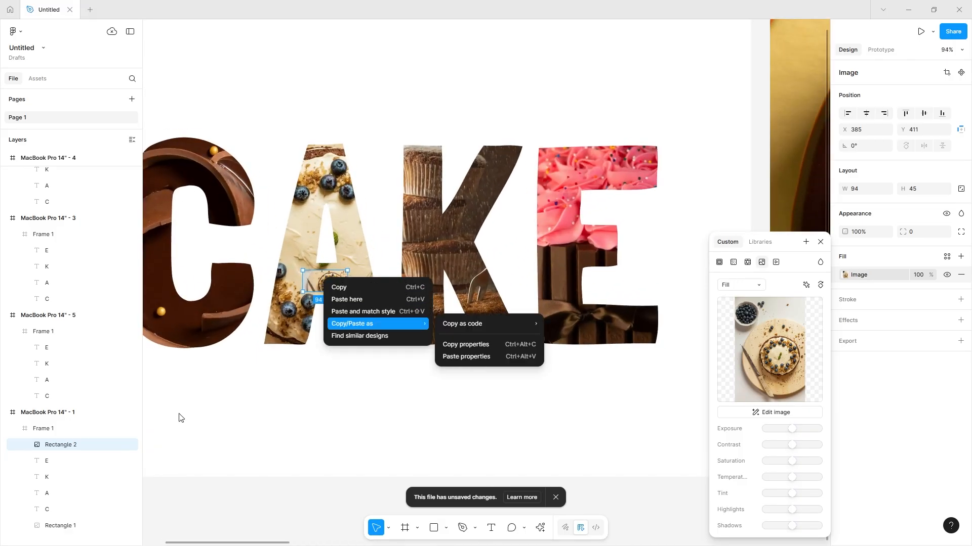
{"action": "left_click", "coordinate": [70, 449]}
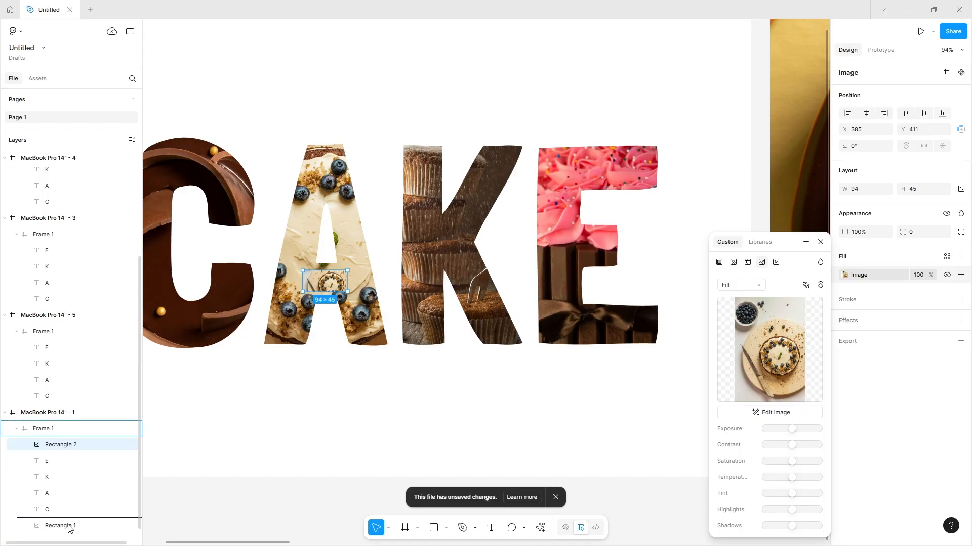
{"action": "left_click_drag", "start_coordinate": [69, 528], "coordinate": [69, 526]}
Paste Rectangle 2 into MacBook Pro 14" - 3, enlarge it to about 1350 × 646, and place it at X 0, Y -32.
{"action": "scroll", "coordinate": [288, 373], "scroll_direction": "down", "scroll_amount": 5, "text": "ctrl"}
{"action": "scroll", "coordinate": [285, 353], "scroll_direction": "right", "scroll_amount": 5}
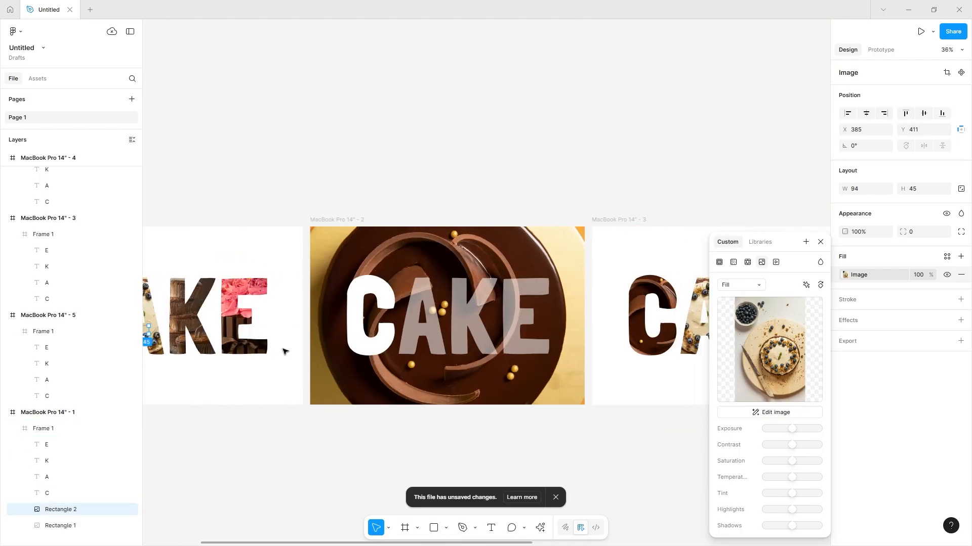
{"action": "left_click", "coordinate": [607, 232]}
{"action": "key", "text": "ctrl+v"}
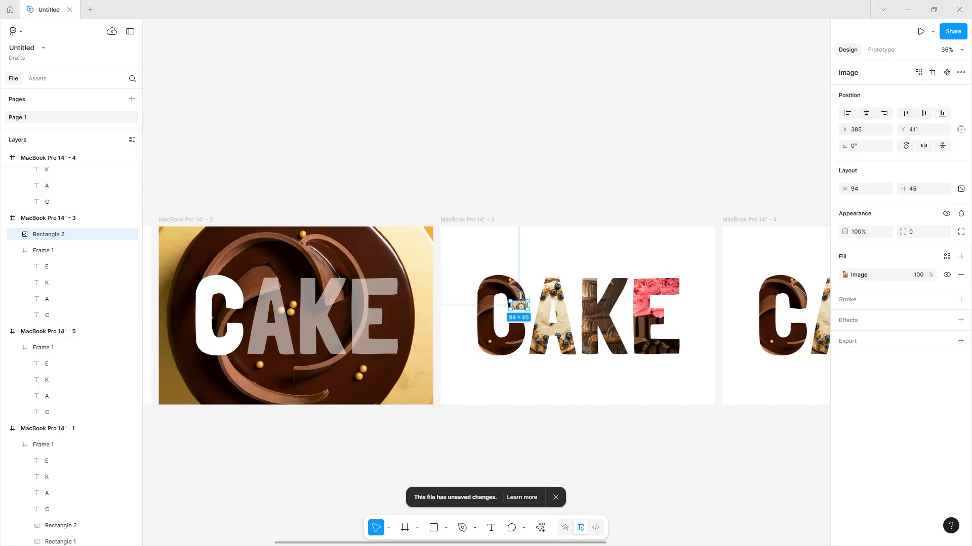
{"action": "left_click_drag", "start_coordinate": [523, 310], "coordinate": [668, 419], "text": "shift"}
{"action": "left_click_drag", "start_coordinate": [573, 373], "coordinate": [617, 292]}
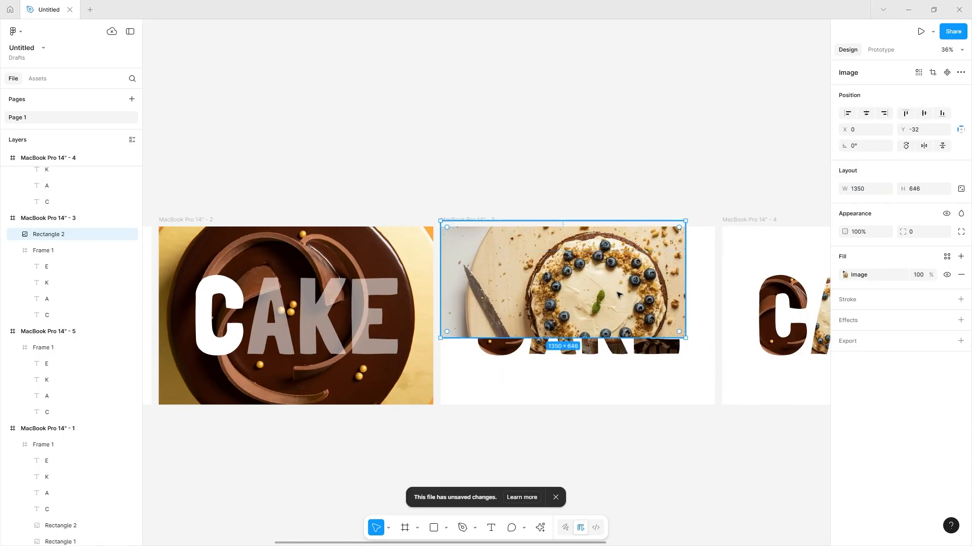
Set the pasted cake image to Fit and resize it to about 1179 × 1769 at X 218, Y -319.
{"action": "left_click", "coordinate": [844, 275]}
{"action": "left_click", "coordinate": [741, 285]}
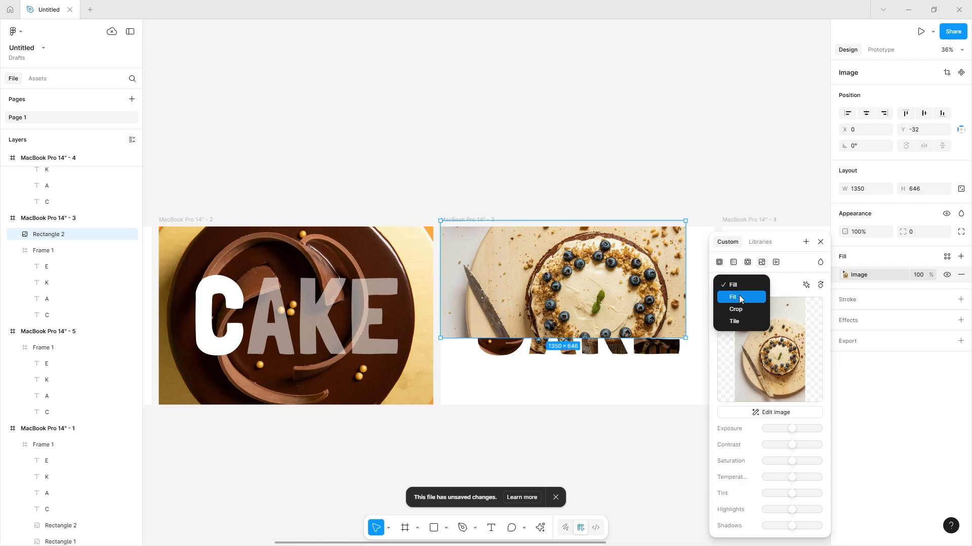
{"action": "scroll", "coordinate": [612, 287], "scroll_direction": "right", "scroll_amount": 3}
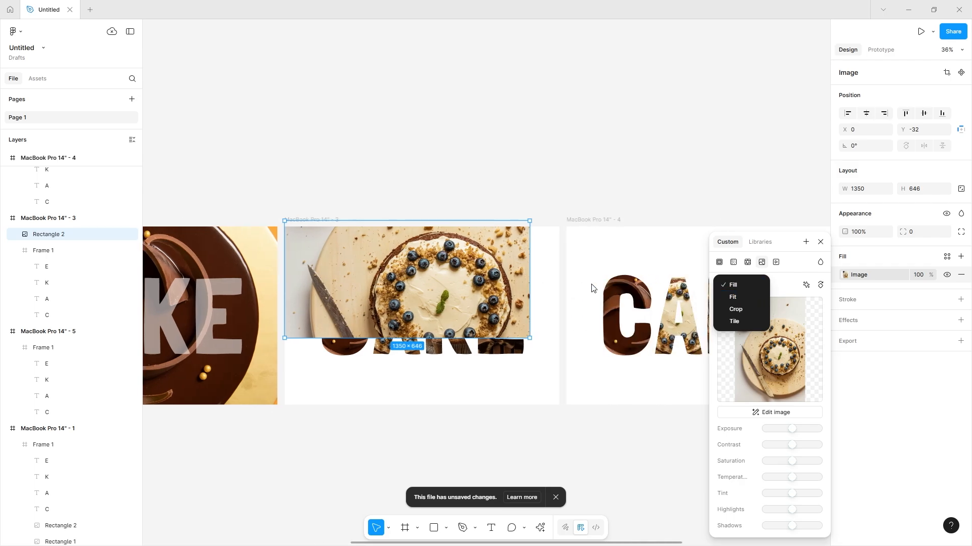
{"action": "left_click", "coordinate": [754, 298]}
{"action": "left_click_drag", "start_coordinate": [475, 339], "coordinate": [586, 544]}
{"action": "left_click_drag", "start_coordinate": [449, 365], "coordinate": [477, 291]}
{"action": "left_click_drag", "start_coordinate": [771, 182], "coordinate": [388, 212]}
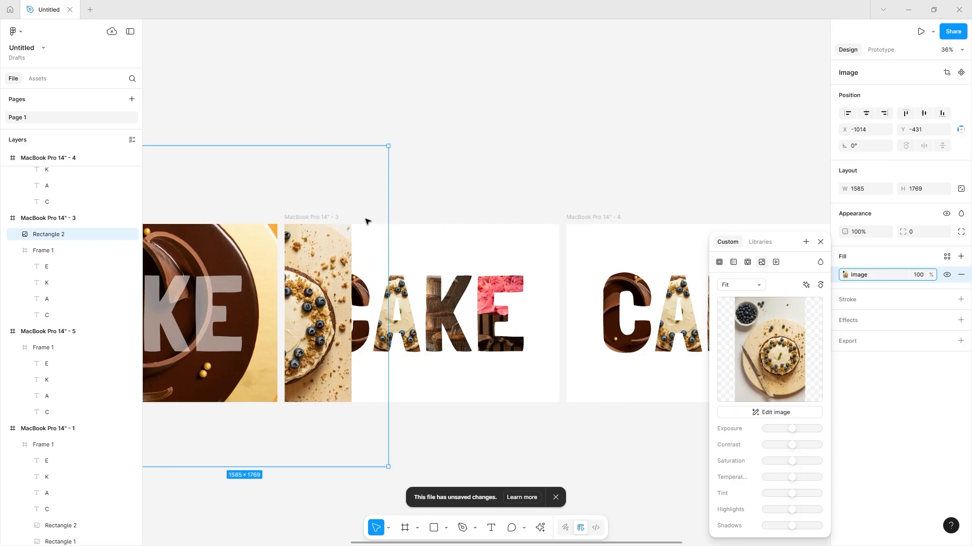
{"action": "left_click_drag", "start_coordinate": [323, 186], "coordinate": [548, 206]}
{"action": "left_click_drag", "start_coordinate": [611, 193], "coordinate": [539, 195]}
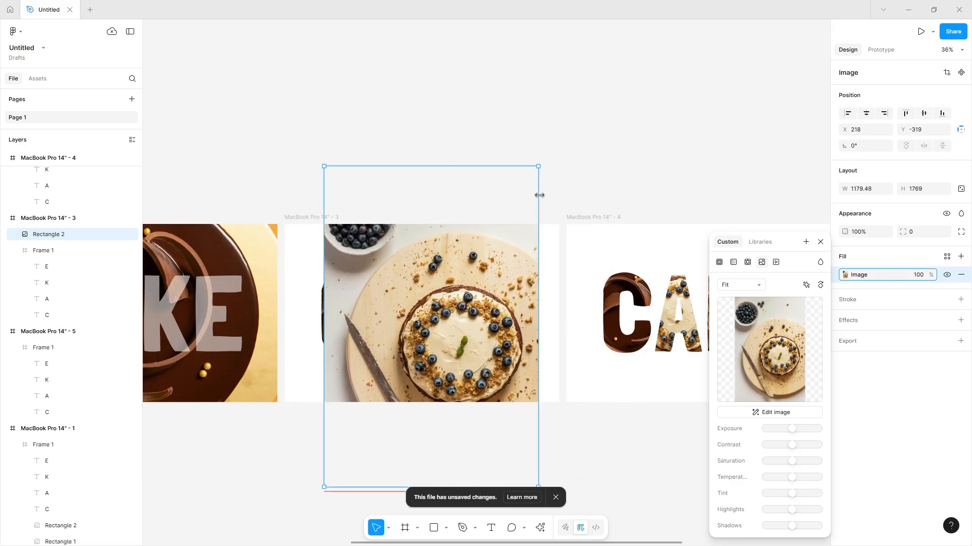
Set the cake image's scaling to Fill, enlarge it to about 1533 × 2299, and move it to X -21, Y -832.
{"action": "left_click", "coordinate": [760, 282]}
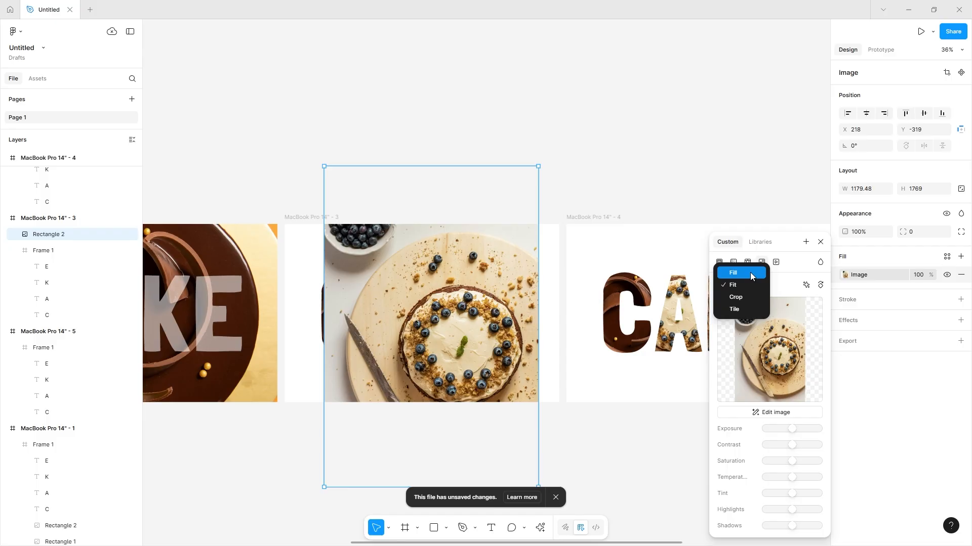
{"action": "left_click", "coordinate": [750, 275]}
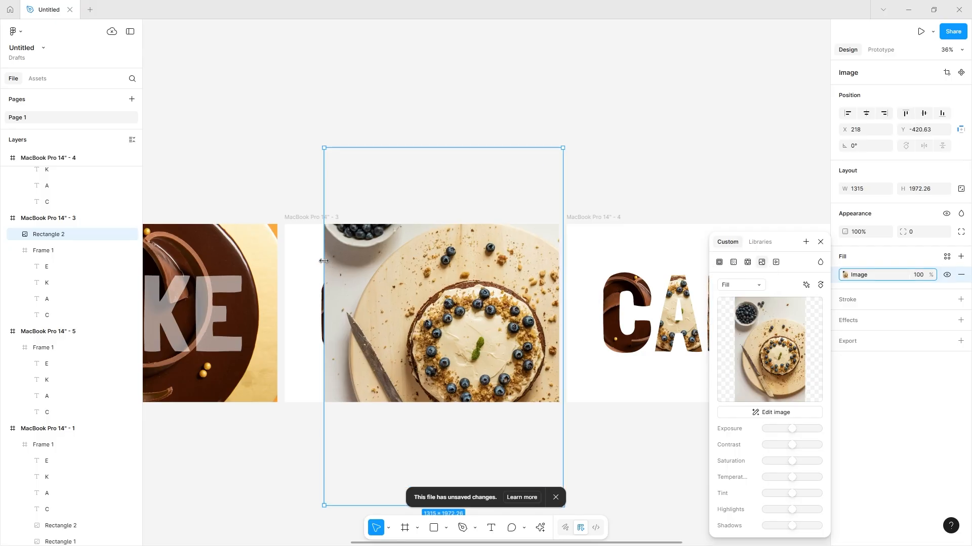
{"action": "left_click_drag", "start_coordinate": [324, 262], "coordinate": [285, 254]}
{"action": "left_click_drag", "start_coordinate": [397, 303], "coordinate": [392, 255]}
Send the cake image behind the CAKE letters in MacBook Pro 14" - 3 and shift it to Y -793.
{"action": "right_click", "coordinate": [392, 256]}
{"action": "left_click", "coordinate": [54, 238]}
{"action": "right_click", "coordinate": [54, 238]}
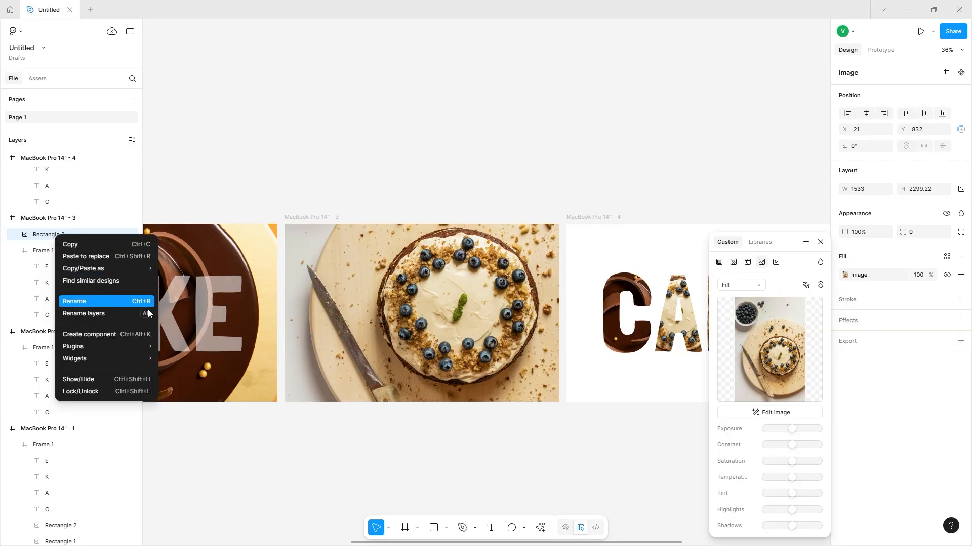
{"action": "right_click", "coordinate": [77, 237]}
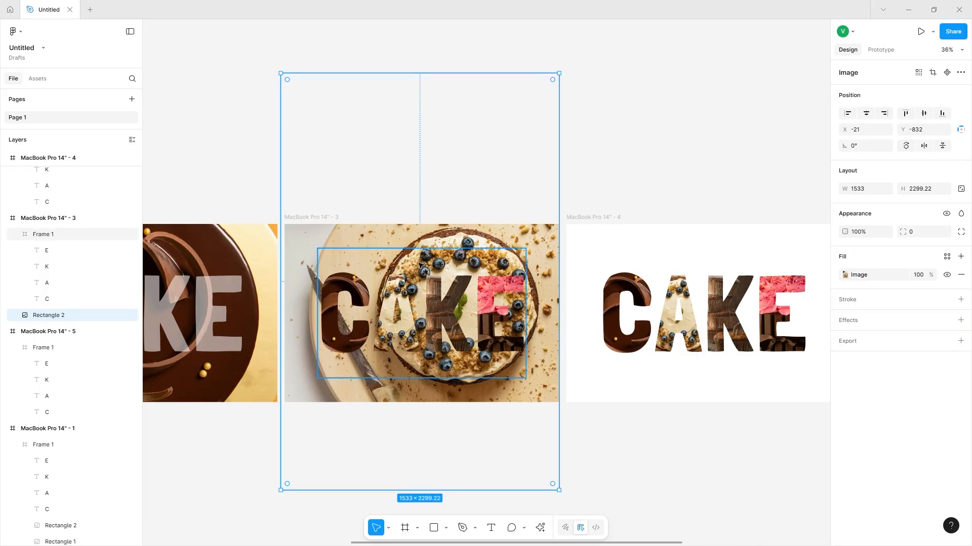
{"action": "left_click_drag", "start_coordinate": [419, 264], "coordinate": [421, 250]}
Replace the image fills of letters C, K and E in MacBook Pro 14" - 3 with solid white FFFFFF.
{"action": "scroll", "coordinate": [392, 319], "scroll_direction": "up", "scroll_amount": 5}
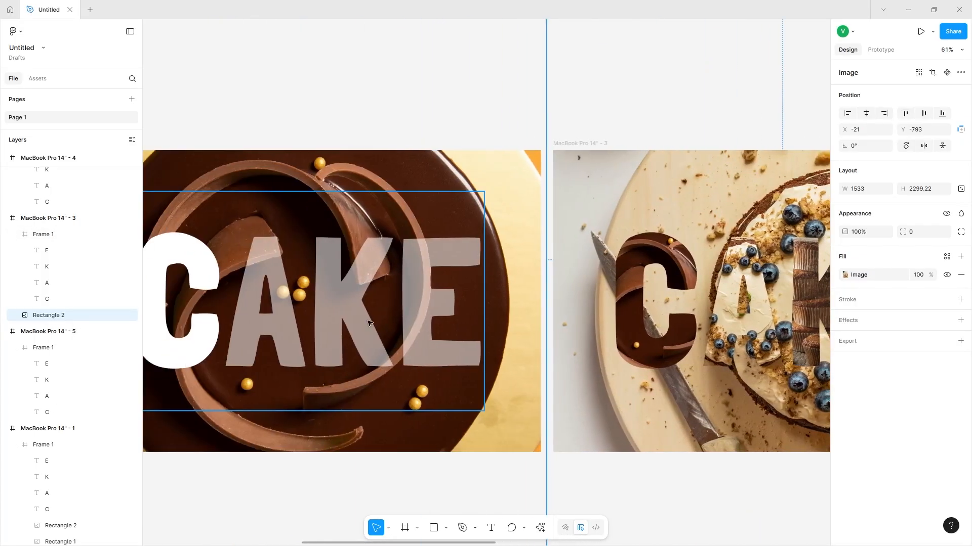
{"action": "left_click", "coordinate": [307, 302]}
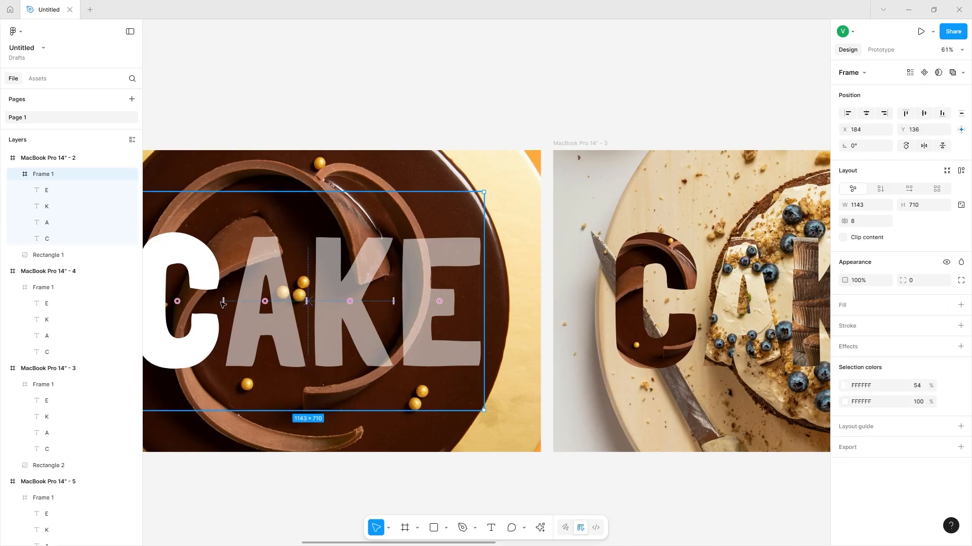
{"action": "scroll", "coordinate": [222, 303], "scroll_direction": "right", "scroll_amount": 5}
{"action": "left_click", "coordinate": [458, 303]}
{"action": "left_click", "coordinate": [544, 300]}
{"action": "left_click", "coordinate": [631, 295], "text": "shift"}
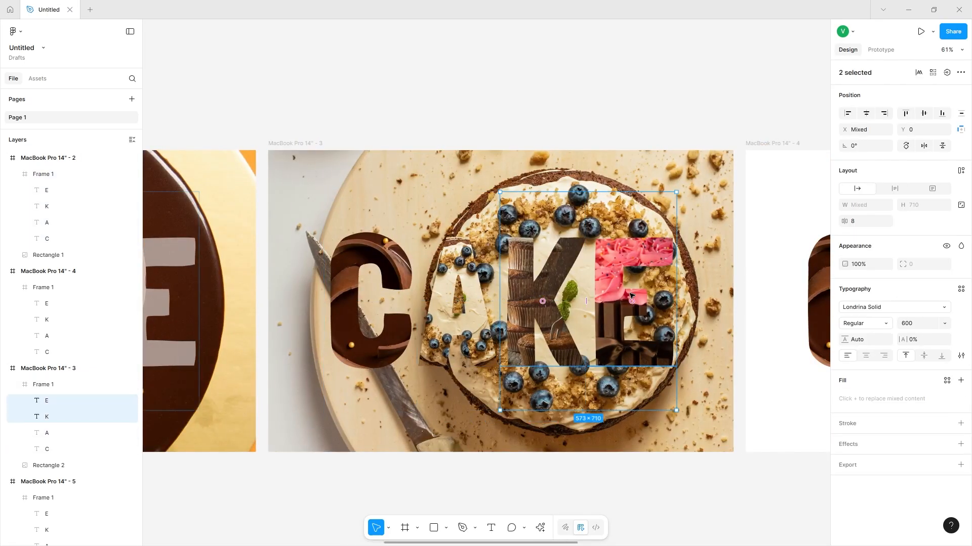
{"action": "left_click", "coordinate": [374, 291], "text": "shift"}
{"action": "left_click", "coordinate": [959, 382]}
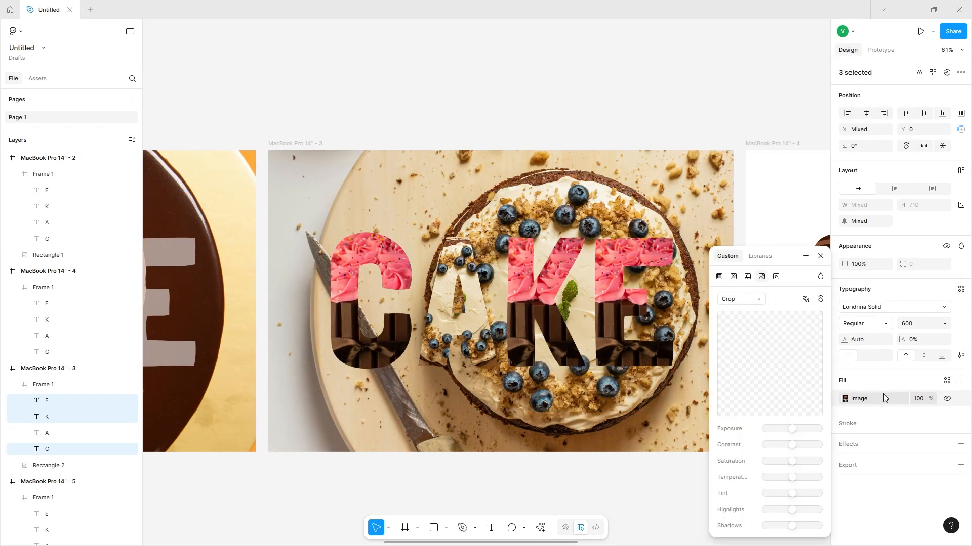
{"action": "left_click", "coordinate": [719, 276]}
{"action": "left_click", "coordinate": [718, 297]}
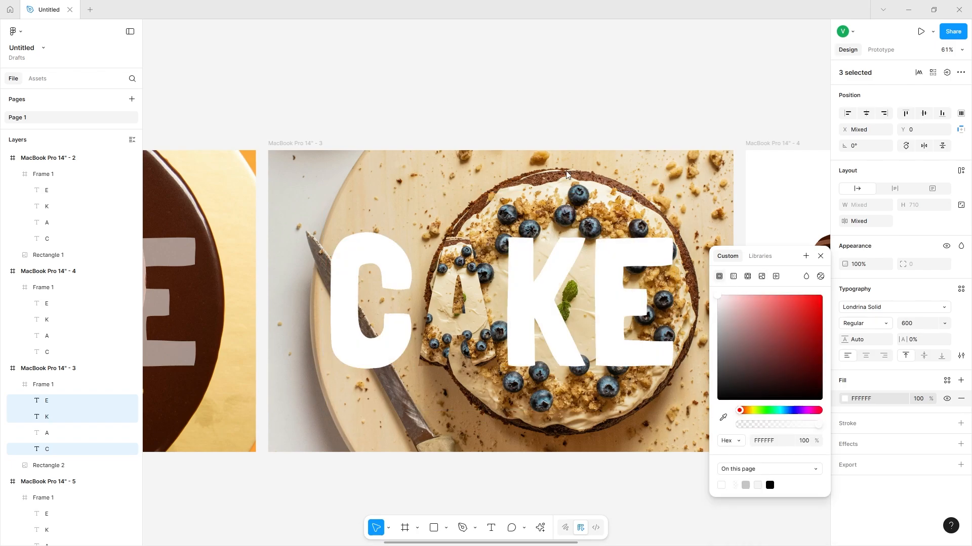
Set the white fill opacity of letters C, K and E to 54%, matching the faded letters in MacBook Pro 14" - 2.
{"action": "mouse_move", "coordinate": [769, 429]}
{"action": "left_mouse_down"}
{"action": "mouse_move", "coordinate": [761, 431]}
{"action": "mouse_move", "coordinate": [776, 431]}
{"action": "left_mouse_up"}
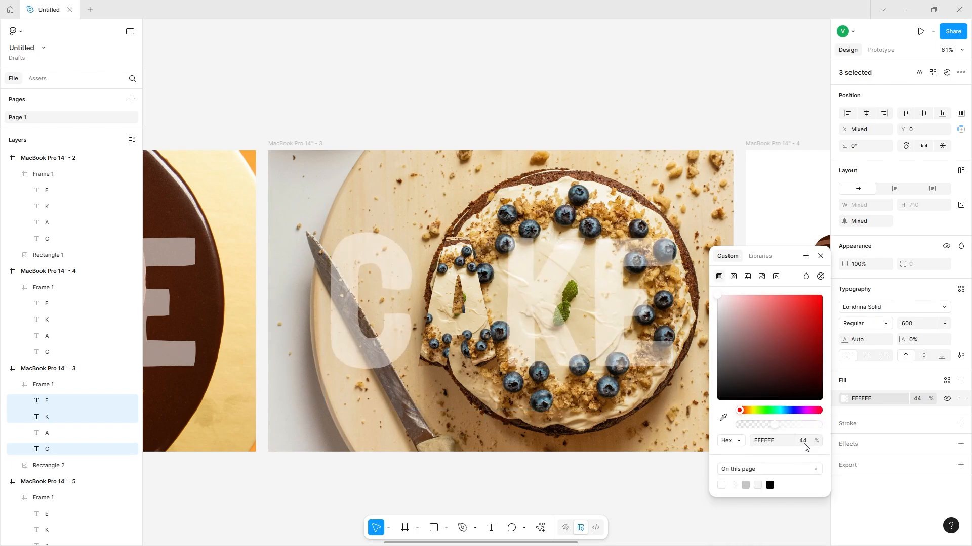
{"action": "type", "text": "54"}
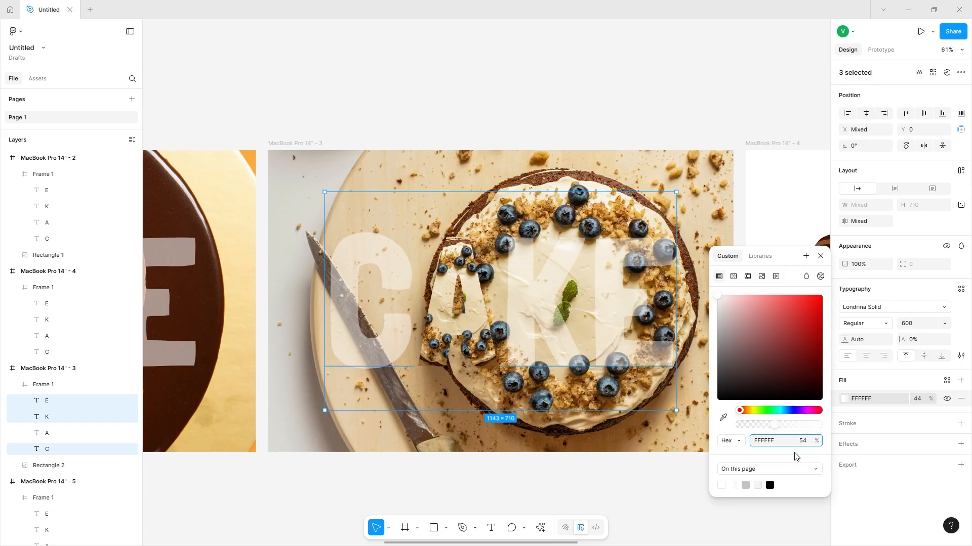
{"action": "key", "text": "Return"}
{"action": "scroll", "coordinate": [399, 303], "scroll_direction": "left", "scroll_amount": 5}
{"action": "scroll", "coordinate": [474, 365], "scroll_direction": "right", "scroll_amount": 5}
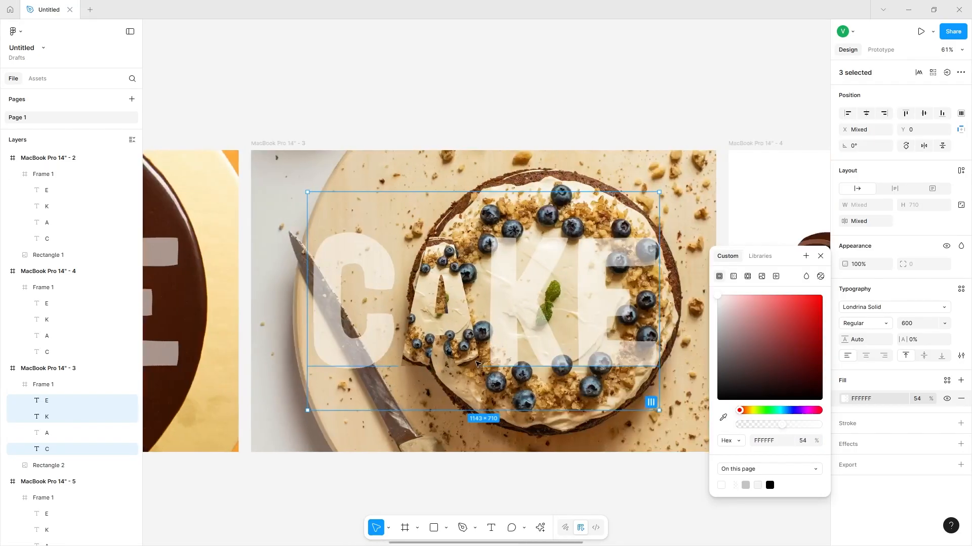
Raise the white fill opacity of letters C, K and E in MacBook Pro 14" - 3 to 83%.
{"action": "scroll", "coordinate": [478, 364], "scroll_direction": "right", "scroll_amount": 1}
{"action": "left_click_drag", "start_coordinate": [790, 427], "coordinate": [808, 433]}
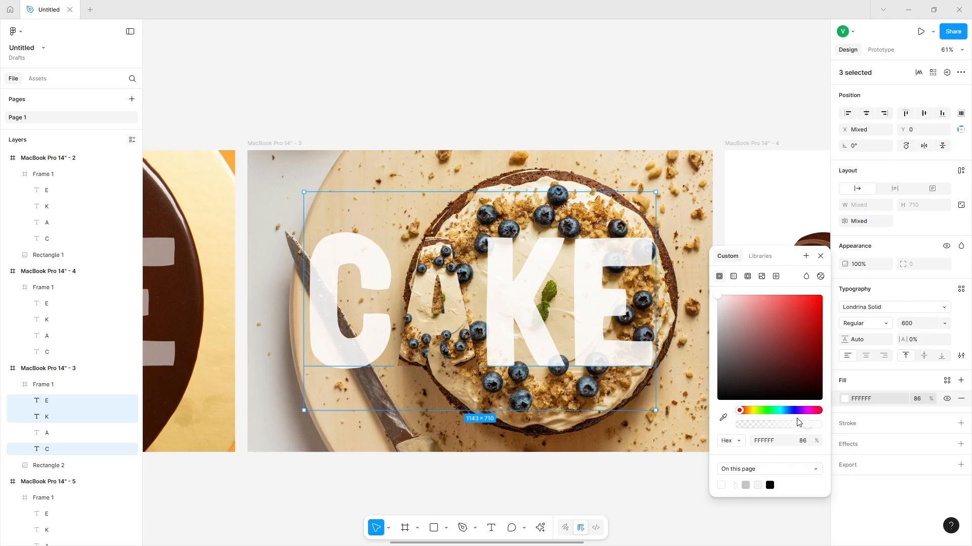
{"action": "left_click_drag", "start_coordinate": [807, 425], "coordinate": [807, 428]}
{"action": "scroll", "coordinate": [305, 363], "scroll_direction": "left", "scroll_amount": 5}
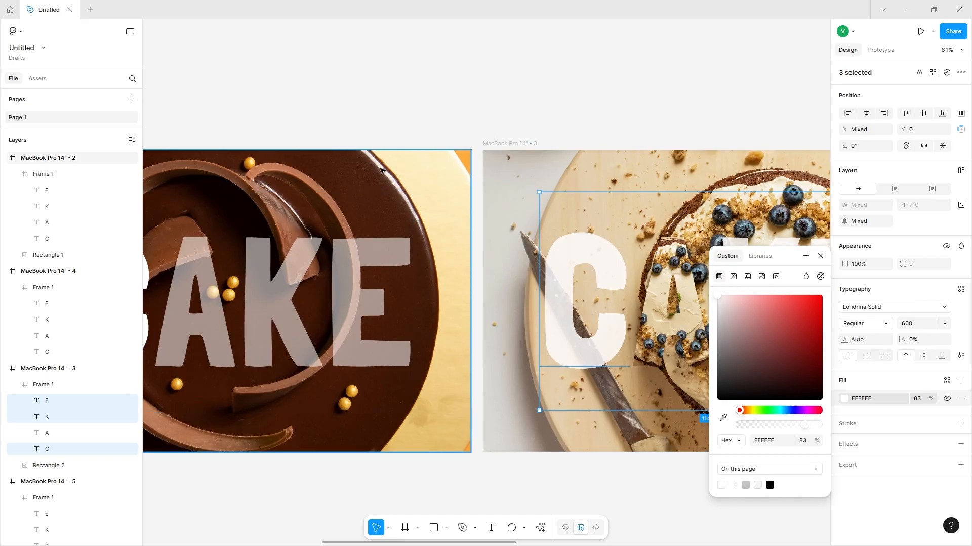
{"action": "scroll", "coordinate": [599, 249], "scroll_direction": "right", "scroll_amount": 4}
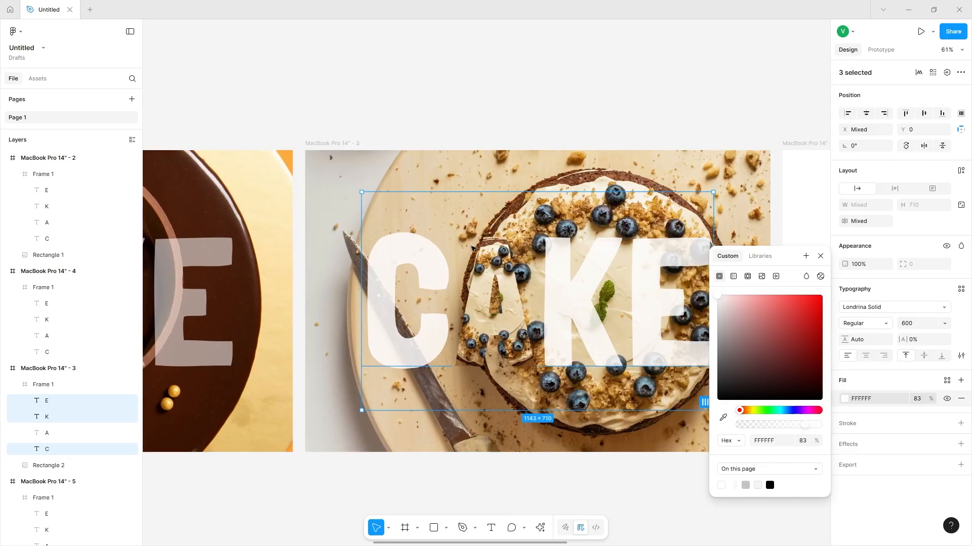
Replace letter A's image fill in MacBook Pro 14" - 3 with solid white FFFFFF at 100% opacity.
{"action": "left_click", "coordinate": [489, 268]}
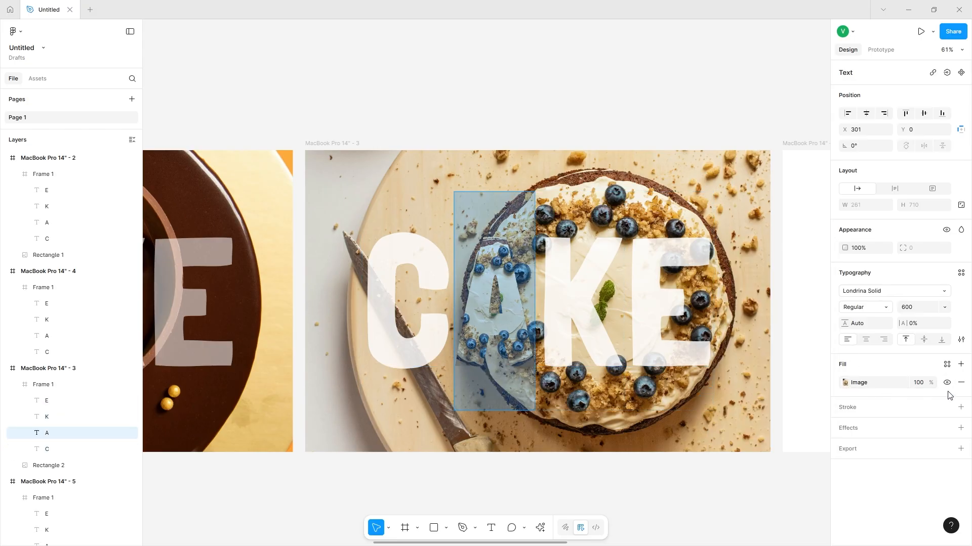
{"action": "left_click", "coordinate": [961, 382]}
{"action": "left_click", "coordinate": [960, 368]}
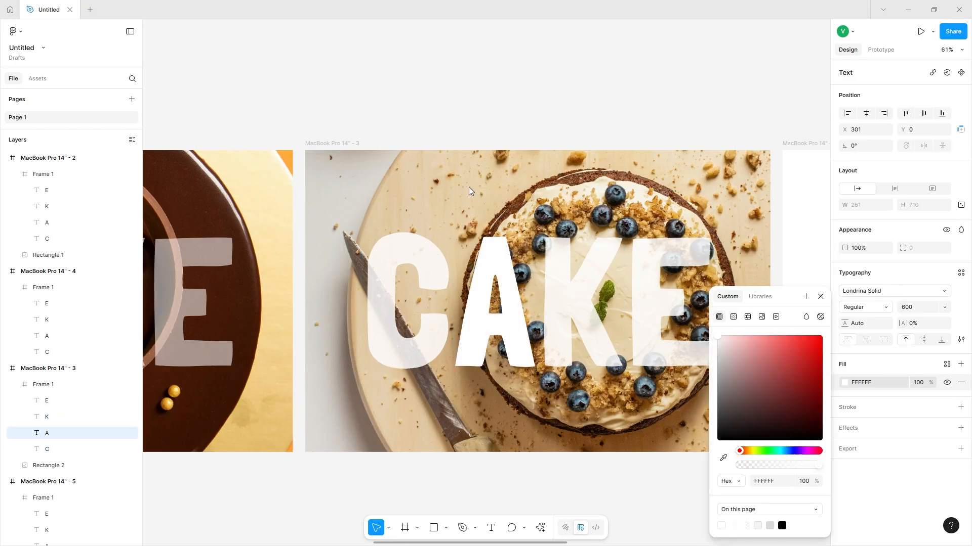
Draw a rectangle about 50 × 99 over the stem of letter K in MacBook Pro 14" - 1.
{"action": "scroll", "coordinate": [546, 443], "scroll_direction": "down", "scroll_amount": 5}
{"action": "left_click_drag", "start_coordinate": [553, 427], "coordinate": [516, 369]}
{"action": "left_click", "coordinate": [516, 369]}
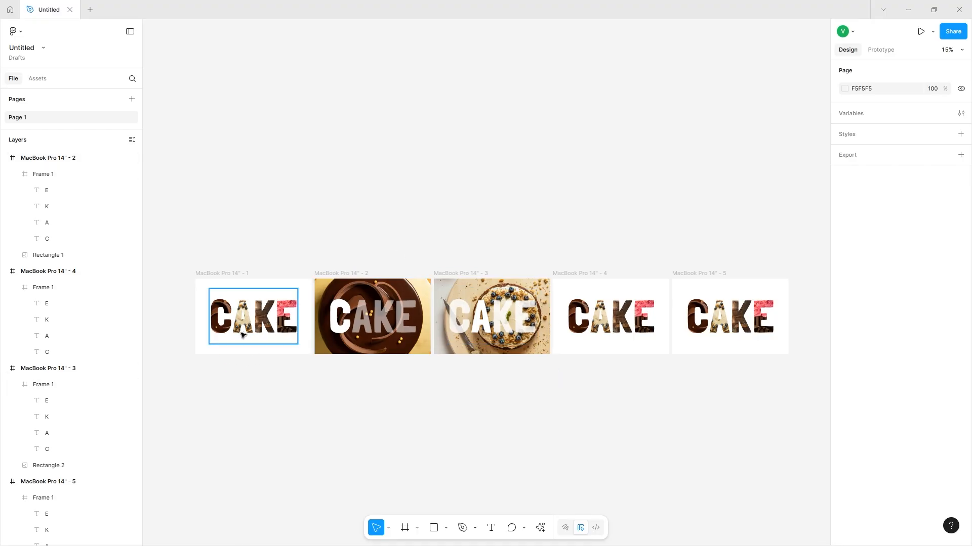
{"action": "scroll", "coordinate": [343, 325], "scroll_direction": "right", "scroll_amount": 2}
{"action": "scroll", "coordinate": [342, 326], "scroll_direction": "up", "scroll_amount": 10}
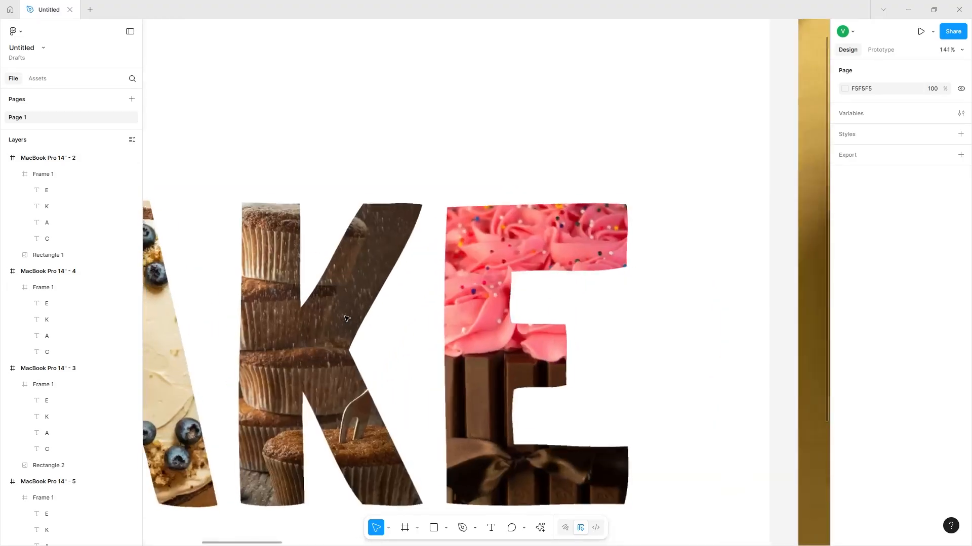
{"action": "scroll", "coordinate": [432, 376], "scroll_direction": "down", "scroll_amount": 1}
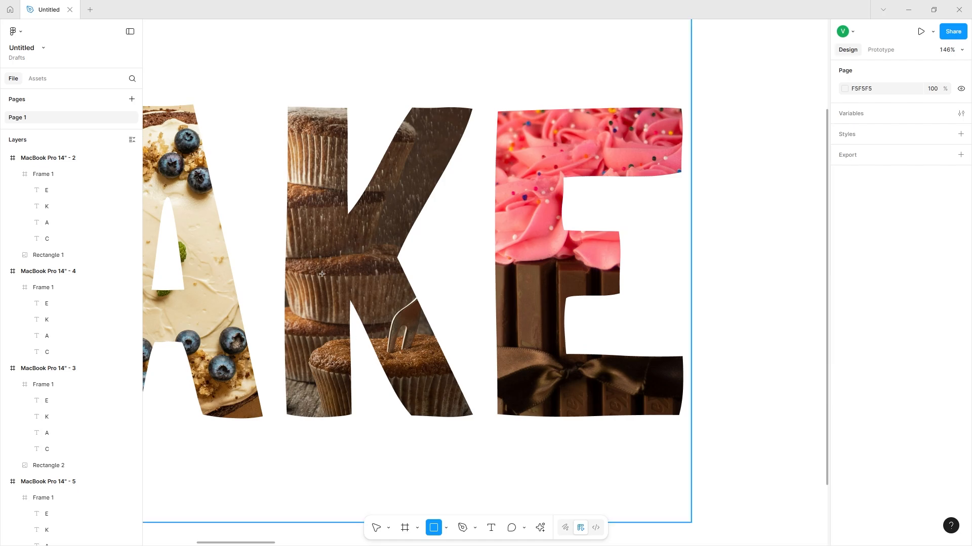
{"action": "left_click_drag", "start_coordinate": [306, 224], "coordinate": [343, 297]}
Give the small rectangle over letter K an image fill and send it behind the letters.
{"action": "left_click", "coordinate": [844, 275]}
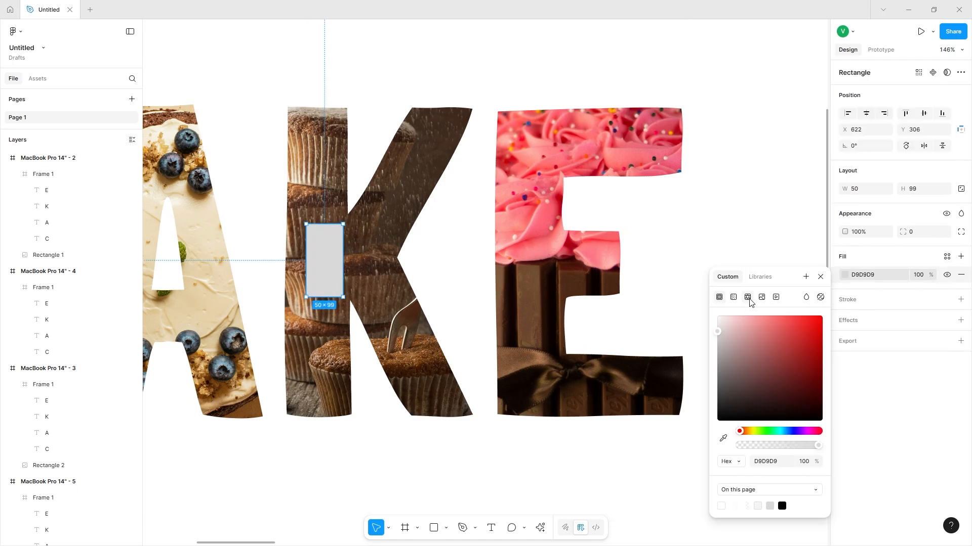
{"action": "left_click", "coordinate": [761, 297]}
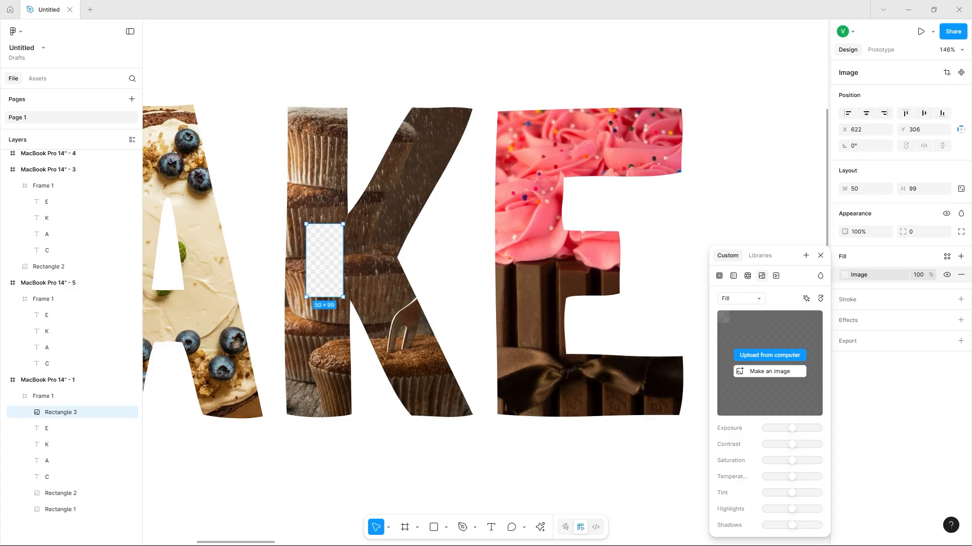
{"action": "right_click", "coordinate": [319, 252]}
{"action": "left_click", "coordinate": [319, 318]}
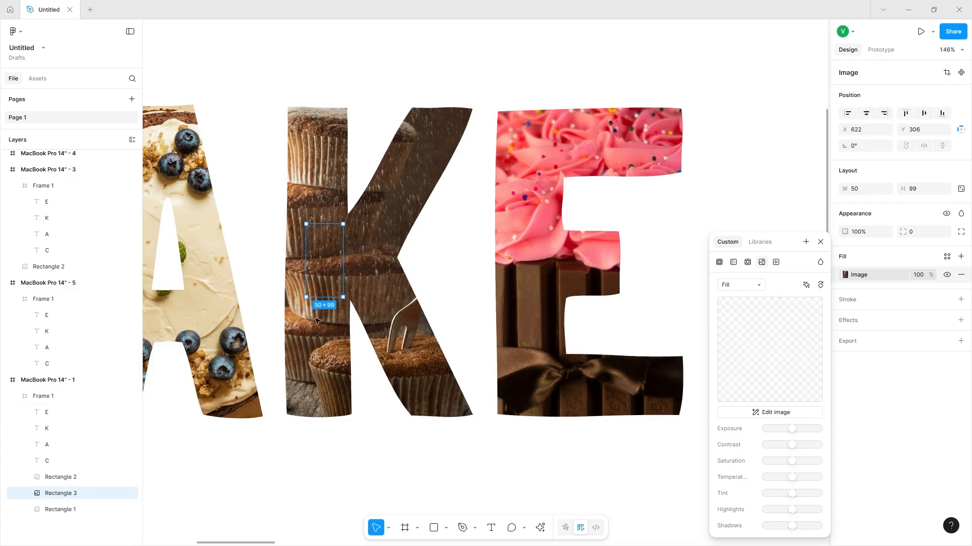
Duplicate the small image rectangle behind letter E and replace its fill with the pink-frosted cake photo.
{"action": "scroll", "coordinate": [321, 304], "scroll_direction": "down", "scroll_amount": 5}
{"action": "left_click_drag", "start_coordinate": [324, 273], "coordinate": [449, 281]}
{"action": "left_click", "coordinate": [845, 277]}
{"action": "mouse_move", "coordinate": [757, 317]}
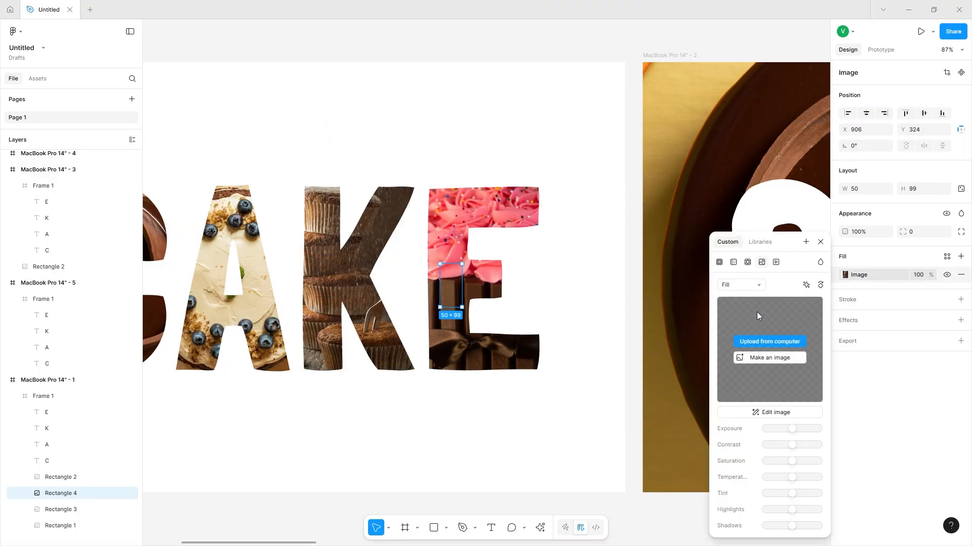
{"action": "left_click", "coordinate": [740, 347]}
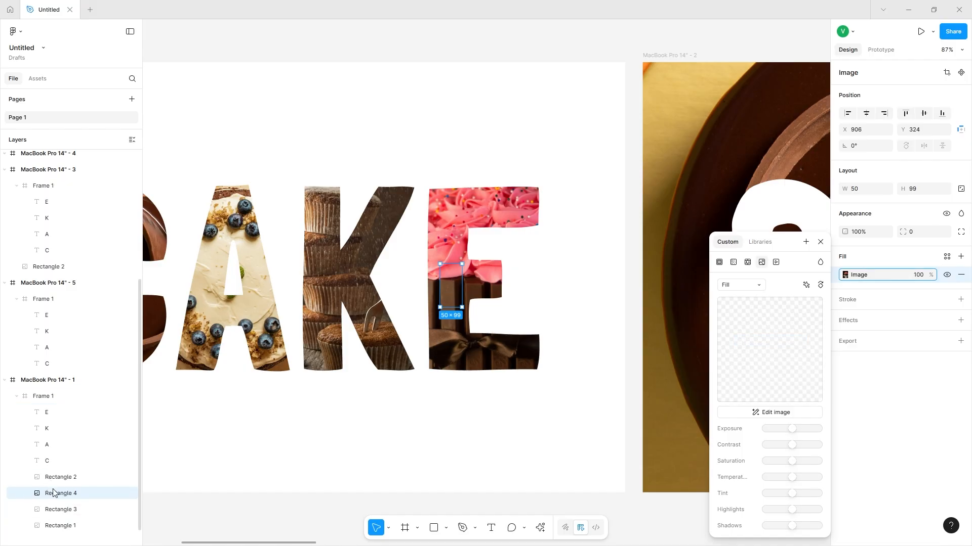
Place a copy of letter E's image rectangle over MacBook Pro 14" - 5 and enlarge it to about 1263 × 2501.
{"action": "scroll", "coordinate": [231, 404], "scroll_direction": "down", "scroll_amount": 5}
{"action": "scroll", "coordinate": [339, 329], "scroll_direction": "right", "scroll_amount": 3}
{"action": "key", "text": "Escape"}
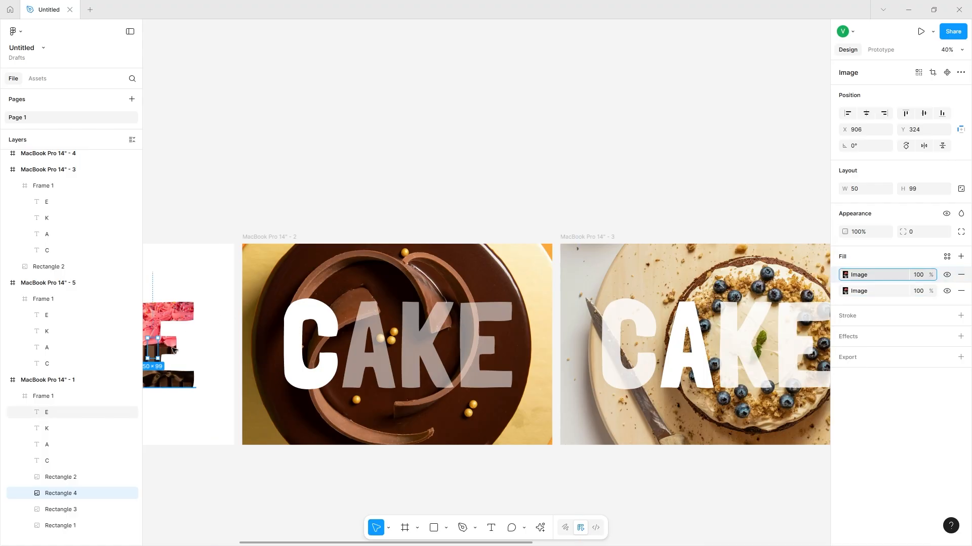
{"action": "scroll", "coordinate": [602, 315], "scroll_direction": "right", "scroll_amount": 15}
{"action": "left_click_drag", "start_coordinate": [154, 347], "coordinate": [449, 275]}
{"action": "left_click_drag", "start_coordinate": [545, 300], "coordinate": [599, 351]}
{"action": "left_click_drag", "start_coordinate": [531, 361], "coordinate": [518, 461]}
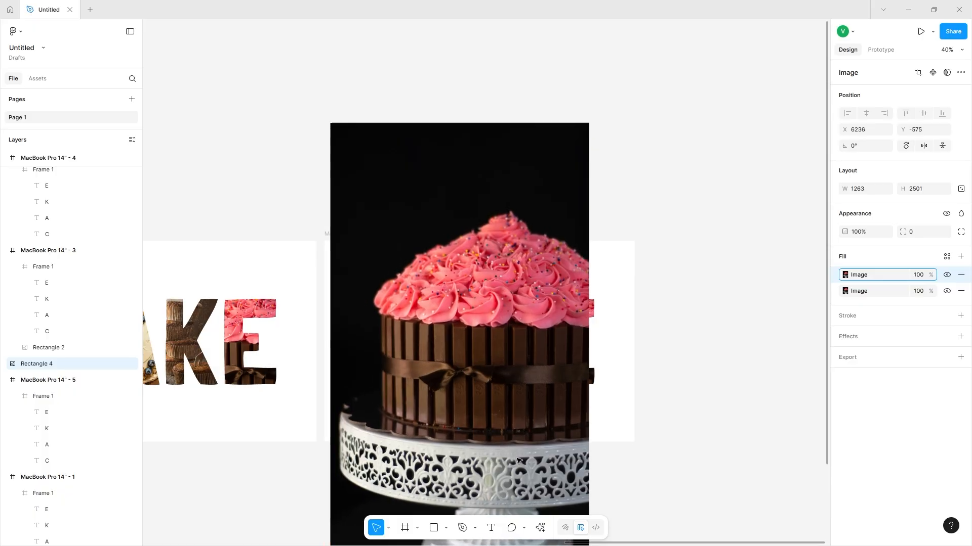
Remove the extra image fill from the pink cake picture and set its remaining image fill to Fit.
{"action": "left_click", "coordinate": [960, 275]}
{"action": "left_click", "coordinate": [845, 275]}
{"action": "left_click", "coordinate": [741, 285]}
{"action": "left_click", "coordinate": [732, 296]}
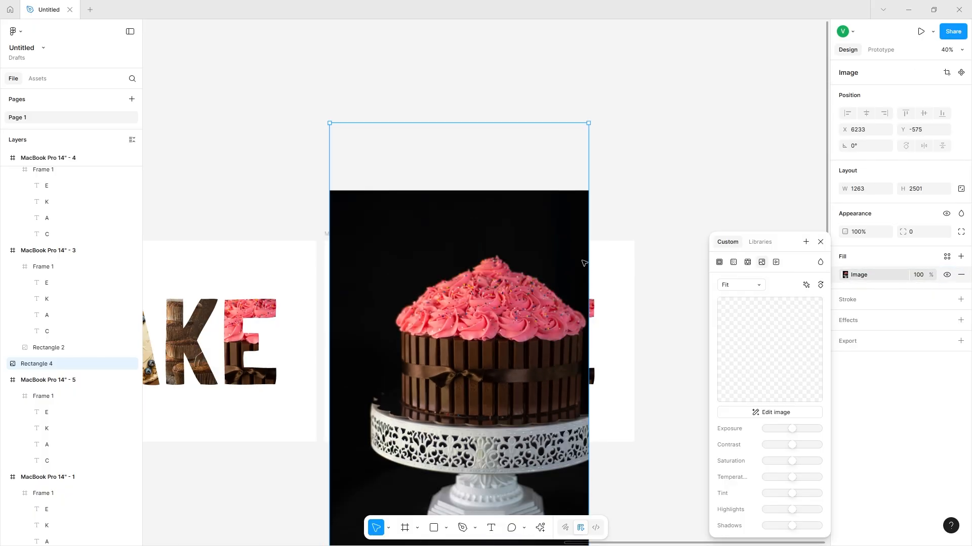
Enlarge the pink cake picture to about 1522 wide and place it behind the CAKE letters, covering the MacBook Pro 14" - 5 frame.
{"action": "left_click_drag", "start_coordinate": [583, 263], "coordinate": [632, 279]}
{"action": "left_click_drag", "start_coordinate": [330, 242], "coordinate": [325, 242]}
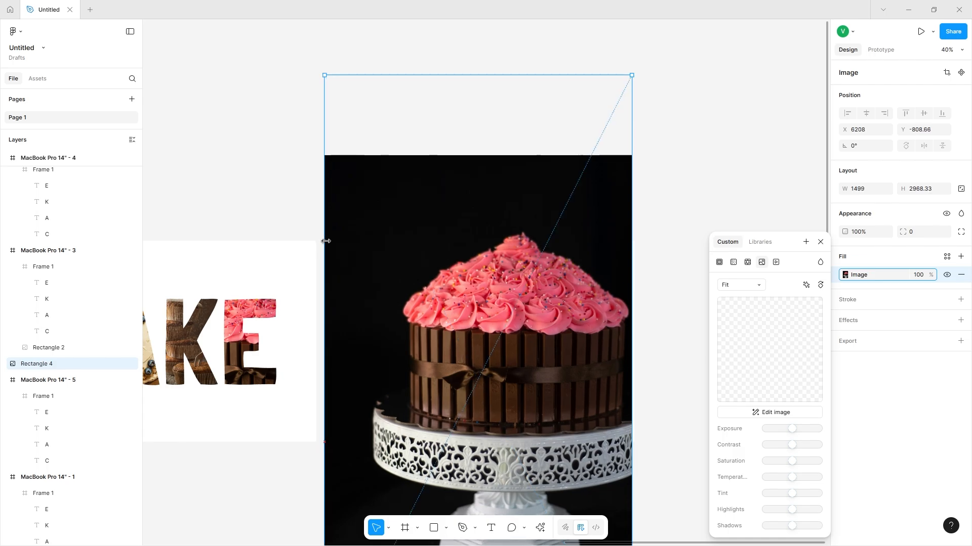
{"action": "mouse_move", "coordinate": [51, 363]}
{"action": "left_mouse_down"}
{"action": "mouse_move", "coordinate": [50, 349]}
{"action": "mouse_move", "coordinate": [57, 357]}
{"action": "left_mouse_up"}
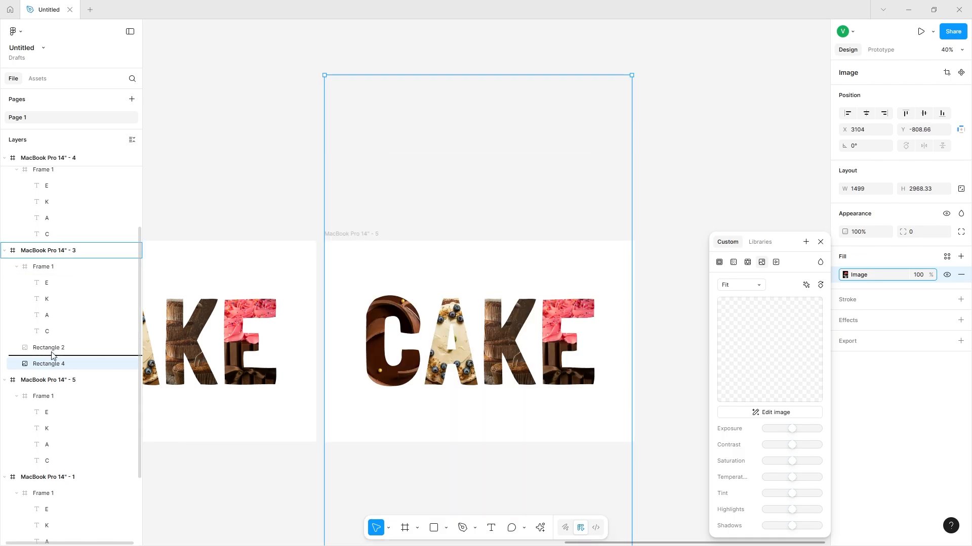
{"action": "left_click_drag", "start_coordinate": [80, 466], "coordinate": [79, 467]}
{"action": "left_click_drag", "start_coordinate": [514, 413], "coordinate": [514, 406]}
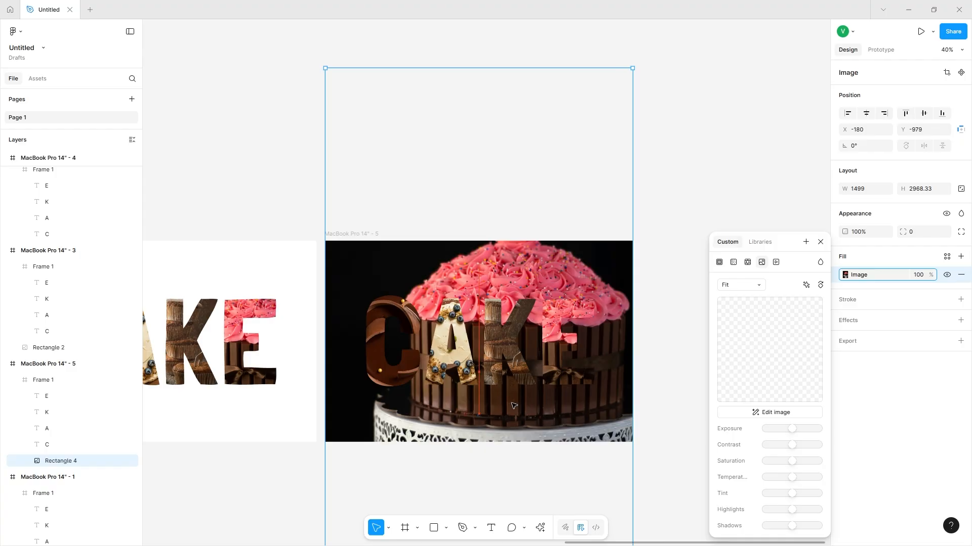
{"action": "left_click_drag", "start_coordinate": [373, 281], "coordinate": [375, 278]}
{"action": "left_click_drag", "start_coordinate": [328, 283], "coordinate": [323, 284]}
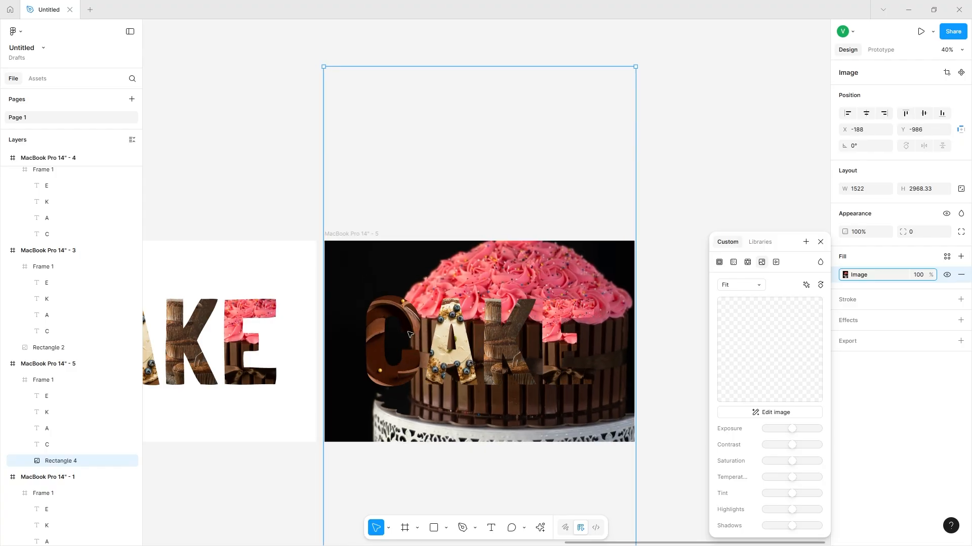
{"action": "left_click", "coordinate": [820, 241]}
Replace the image fills of the letters C, A and K in MacBook Pro 14" - 5 with semi-transparent solid white.
{"action": "left_click", "coordinate": [448, 349]}
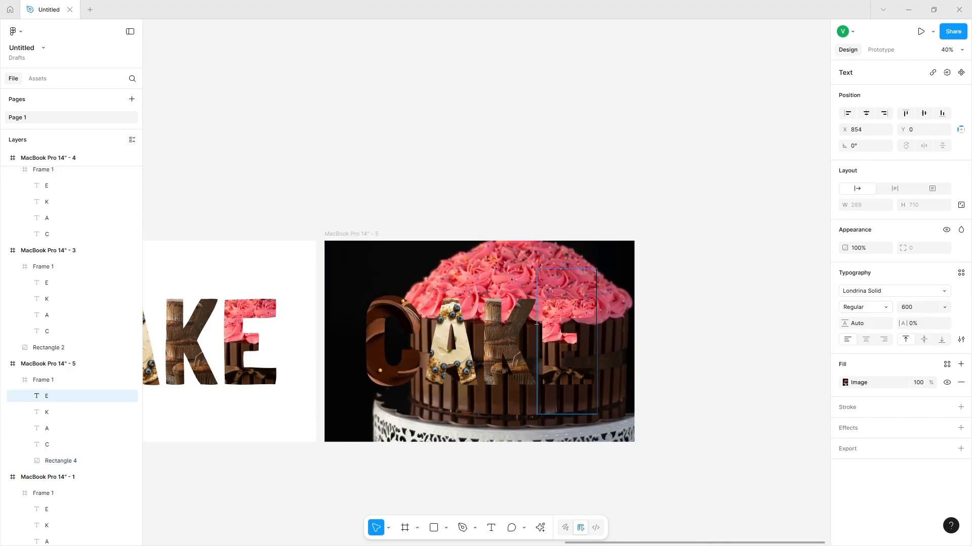
{"action": "left_click", "coordinate": [484, 306]}
{"action": "left_click", "coordinate": [448, 352], "text": "shift"}
{"action": "left_click", "coordinate": [384, 349], "text": "shift"}
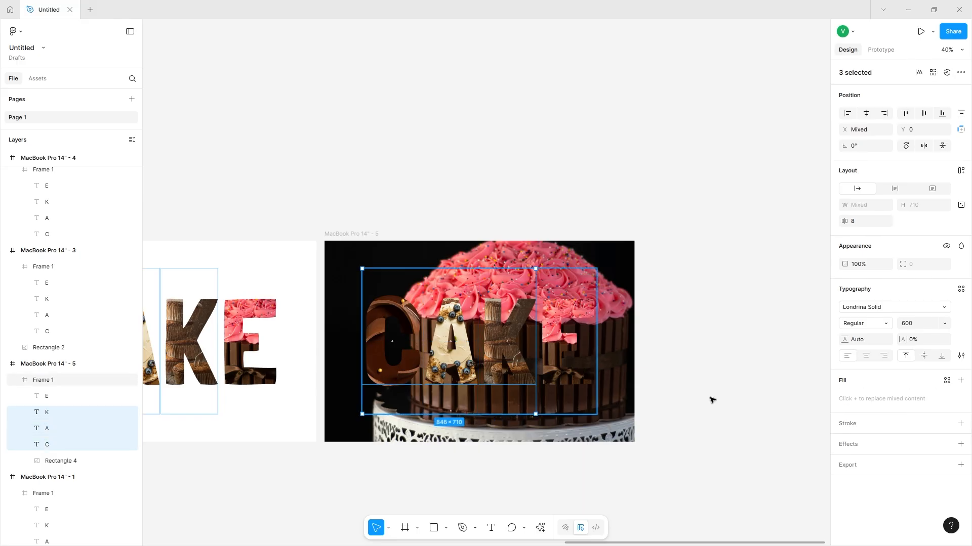
{"action": "left_click", "coordinate": [916, 398]}
{"action": "left_click", "coordinate": [844, 401]}
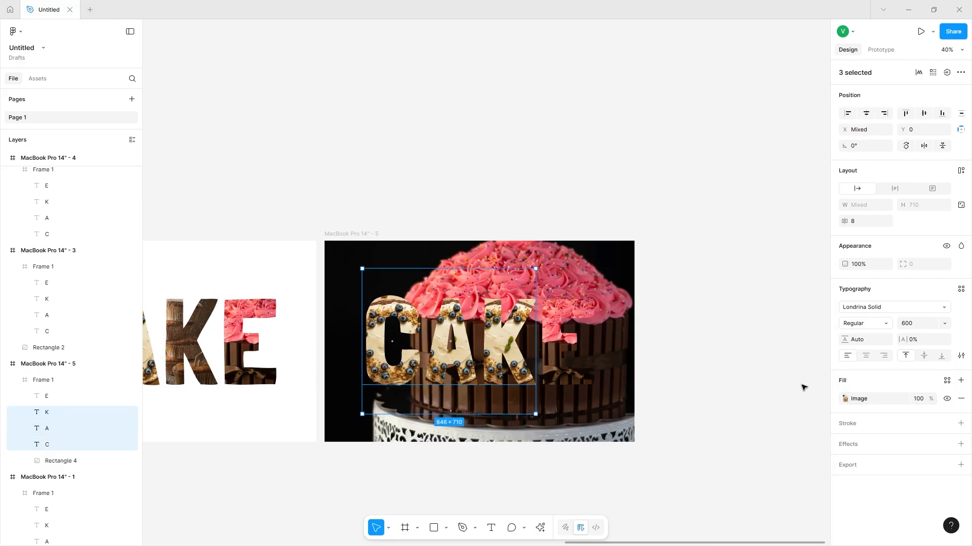
{"action": "left_click", "coordinate": [844, 398]}
{"action": "left_click", "coordinate": [719, 276]}
{"action": "left_click_drag", "start_coordinate": [750, 425], "coordinate": [792, 434]}
Change the letter E in MacBook Pro 14" - 5 from an image fill to solid white.
{"action": "left_click", "coordinate": [584, 342]}
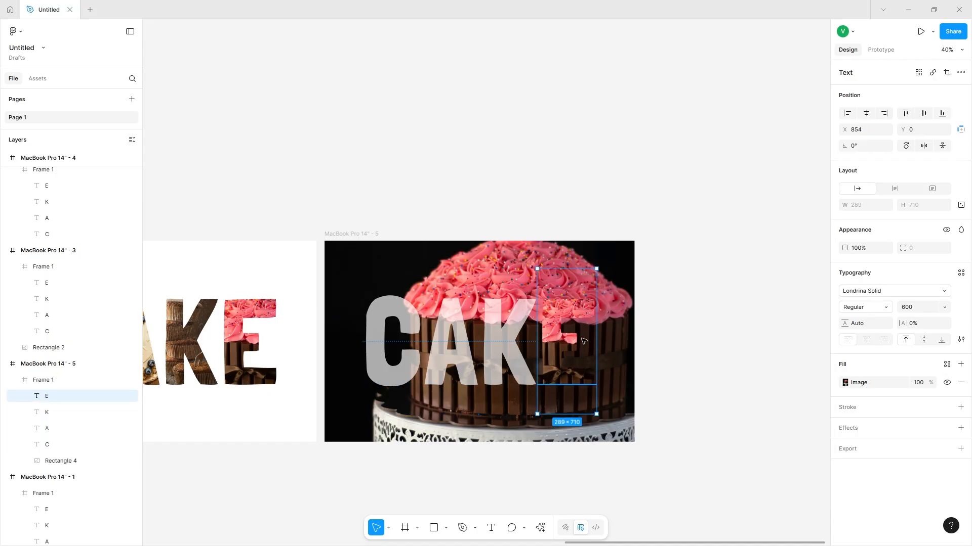
{"action": "left_click", "coordinate": [845, 383]}
{"action": "left_click", "coordinate": [719, 277]}
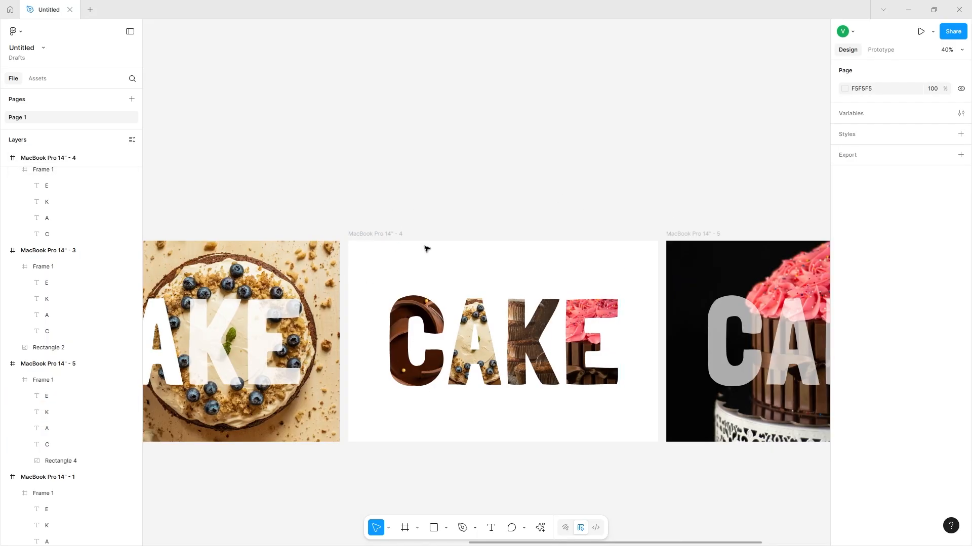
Duplicate the small muffin image from the K in MacBook Pro 14" - 1 into the upper-left area of MacBook Pro 14" - 4.
{"action": "left_click", "coordinate": [383, 248]}
{"action": "scroll", "coordinate": [285, 386], "scroll_direction": "left", "scroll_amount": 10}
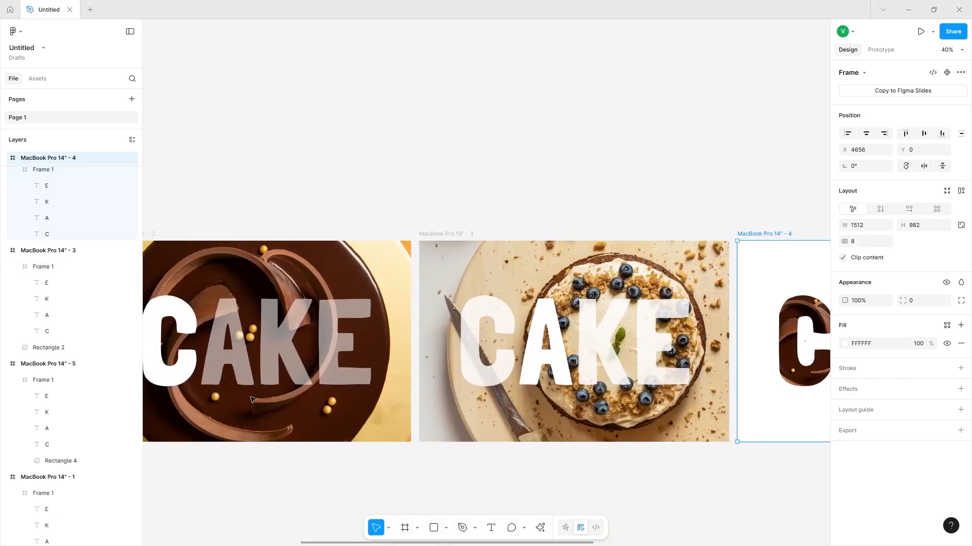
{"action": "scroll", "coordinate": [285, 386], "scroll_direction": "left", "scroll_amount": 3}
{"action": "left_click", "coordinate": [298, 340]}
{"action": "scroll", "coordinate": [61, 446], "scroll_direction": "down", "scroll_amount": 3}
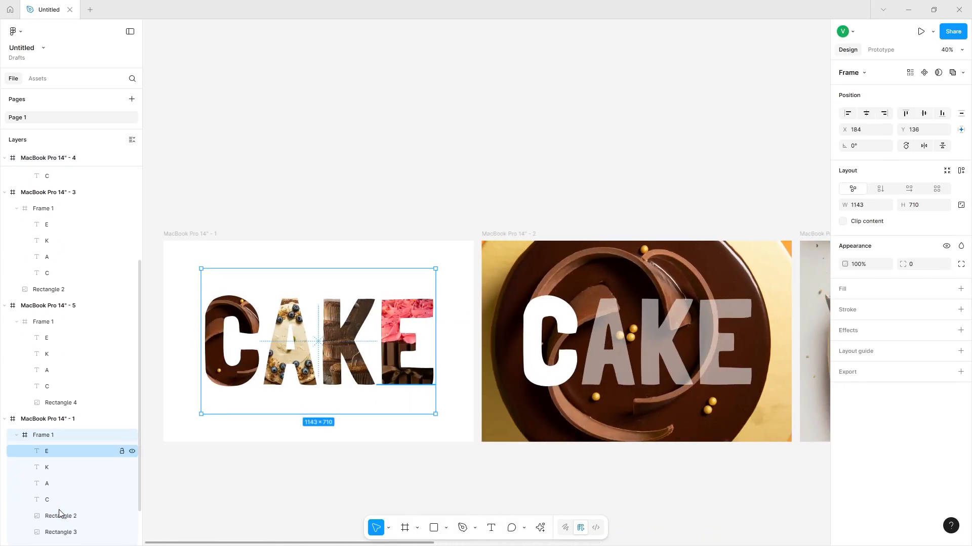
{"action": "left_click", "coordinate": [64, 497]}
{"action": "scroll", "coordinate": [506, 313], "scroll_direction": "right", "scroll_amount": 10}
{"action": "left_click_drag", "start_coordinate": [334, 341], "coordinate": [677, 284], "text": "alt"}
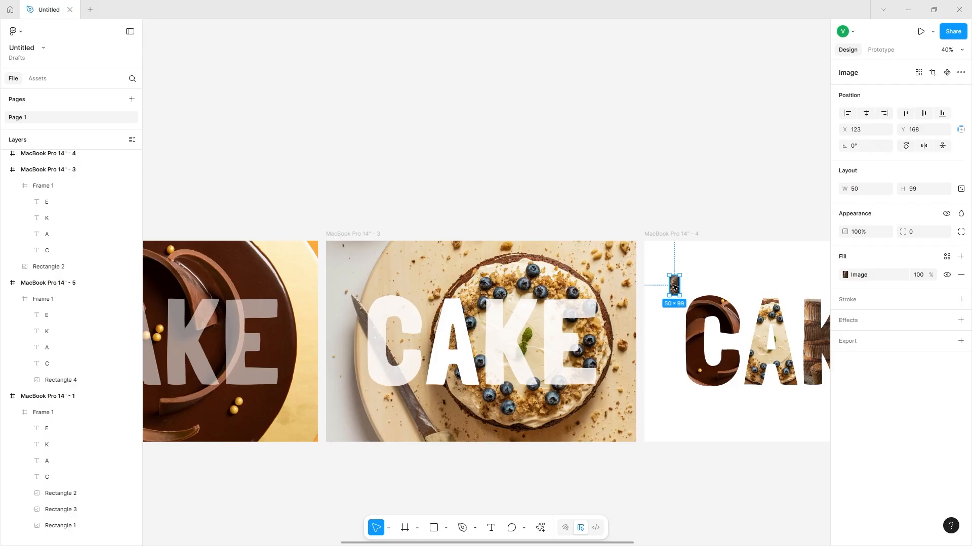
Duplicate the small muffin image onto the letter E in MacBook Pro 14" - 1 and replace its fill with the pink cake picture.
{"action": "scroll", "coordinate": [565, 317], "scroll_direction": "left", "scroll_amount": 10}
{"action": "scroll", "coordinate": [565, 317], "scroll_direction": "left", "scroll_amount": 3}
{"action": "scroll", "coordinate": [467, 318], "scroll_direction": "right", "scroll_amount": 5}
{"action": "scroll", "coordinate": [370, 321], "scroll_direction": "left", "scroll_amount": 1}
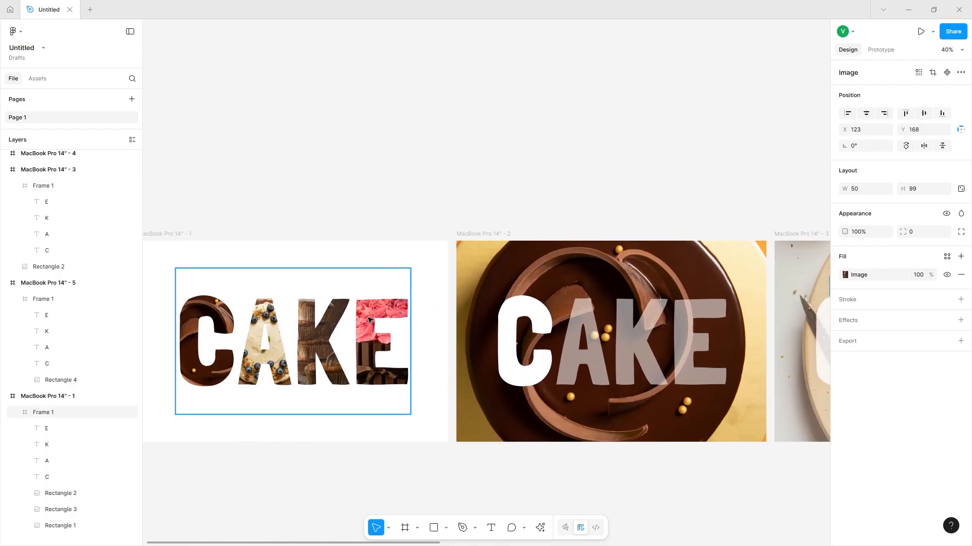
{"action": "left_click", "coordinate": [60, 510]}
{"action": "left_click_drag", "start_coordinate": [310, 342], "coordinate": [350, 332], "text": "alt"}
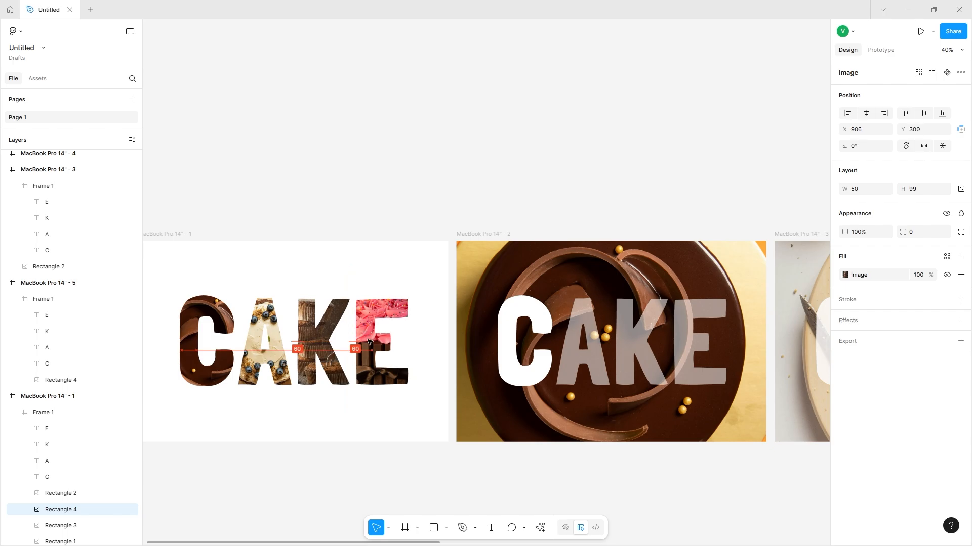
{"action": "scroll", "coordinate": [368, 342], "scroll_direction": "up", "scroll_amount": 5}
{"action": "left_click", "coordinate": [845, 275]}
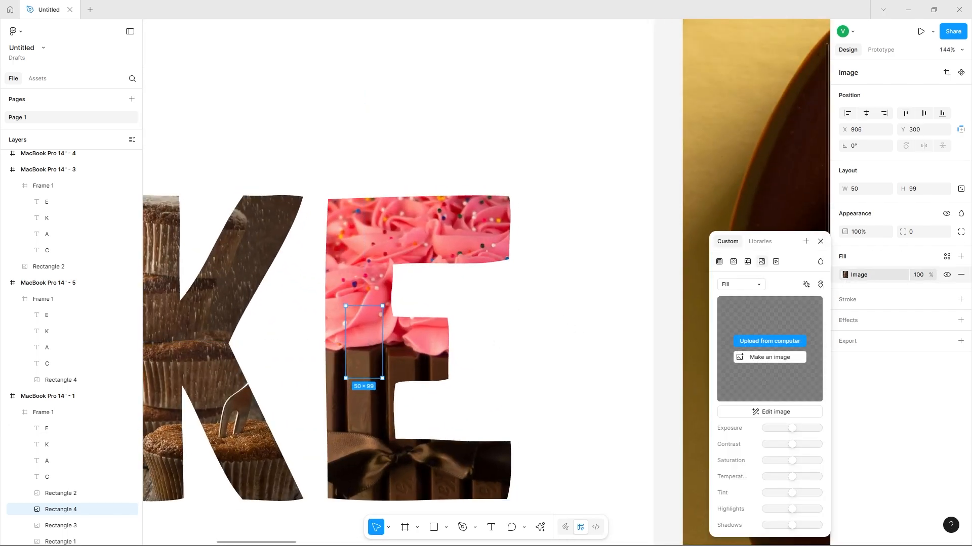
Set the image fill of the small muffin picture in MacBook Pro 14" - 4 to Fit.
{"action": "scroll", "coordinate": [320, 410], "scroll_direction": "down", "scroll_amount": 10}
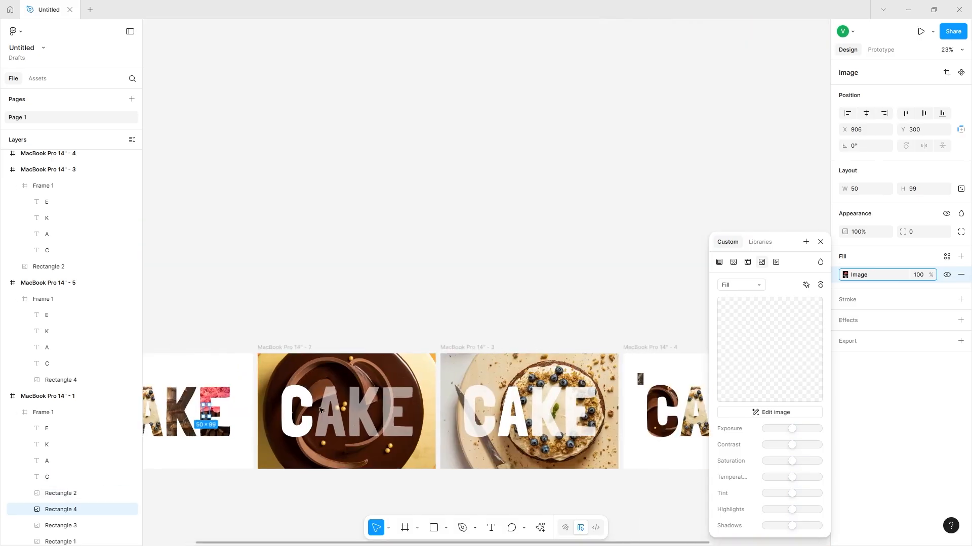
{"action": "scroll", "coordinate": [319, 410], "scroll_direction": "left", "scroll_amount": 3}
{"action": "scroll", "coordinate": [319, 445], "scroll_direction": "down", "scroll_amount": 2}
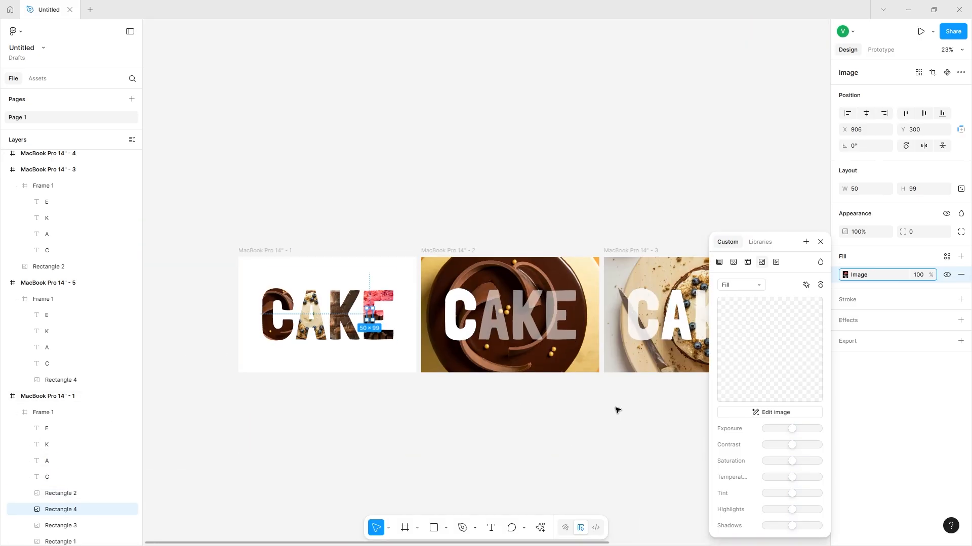
{"action": "scroll", "coordinate": [45, 486], "scroll_direction": "down", "scroll_amount": 1}
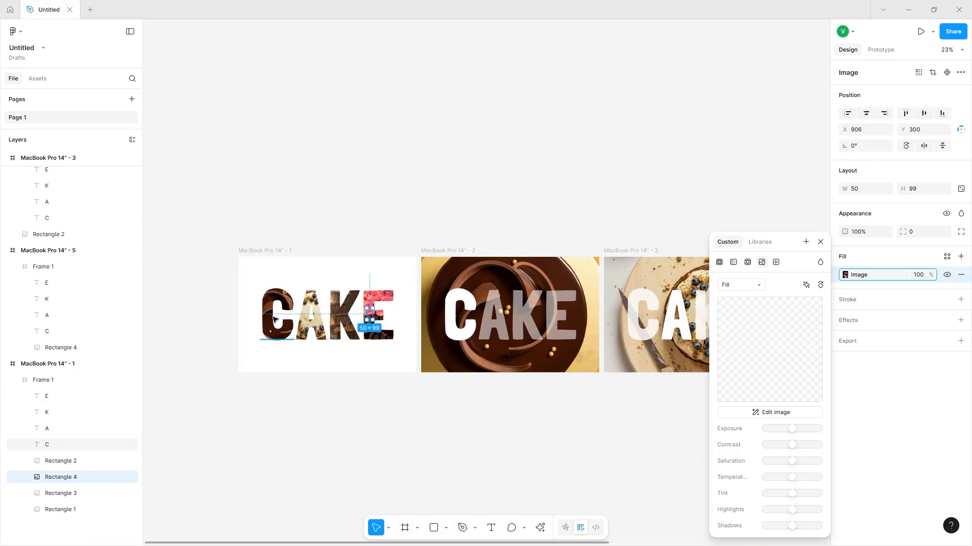
{"action": "scroll", "coordinate": [353, 296], "scroll_direction": "right", "scroll_amount": 1}
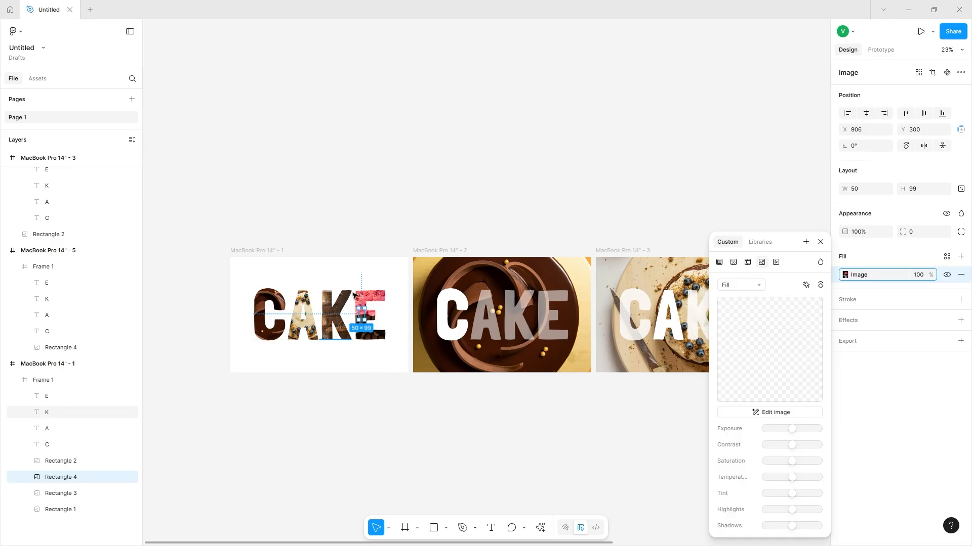
{"action": "scroll", "coordinate": [353, 296], "scroll_direction": "right", "scroll_amount": 7}
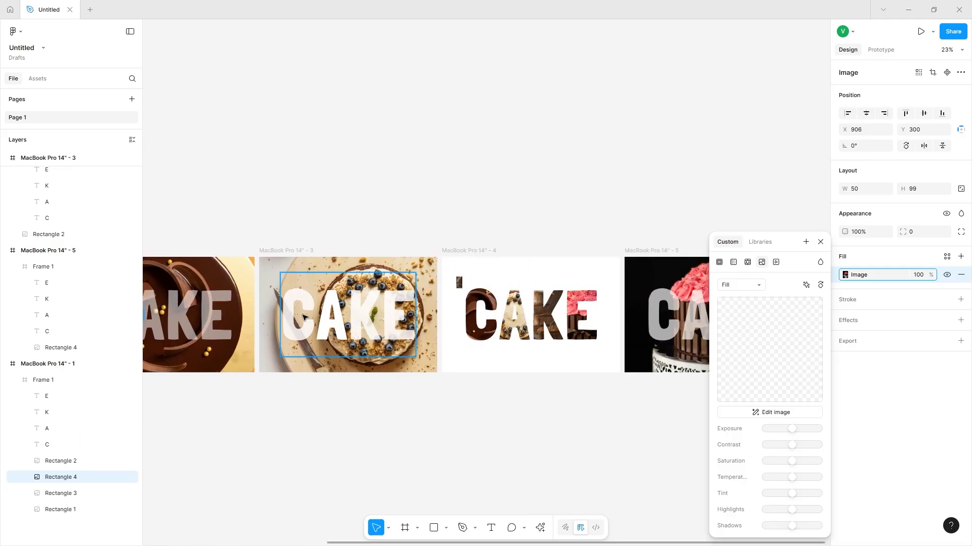
{"action": "scroll", "coordinate": [445, 283], "scroll_direction": "right", "scroll_amount": 1}
{"action": "left_click", "coordinate": [440, 281]}
{"action": "scroll", "coordinate": [442, 282], "scroll_direction": "up", "scroll_amount": 5, "text": "ctrl"}
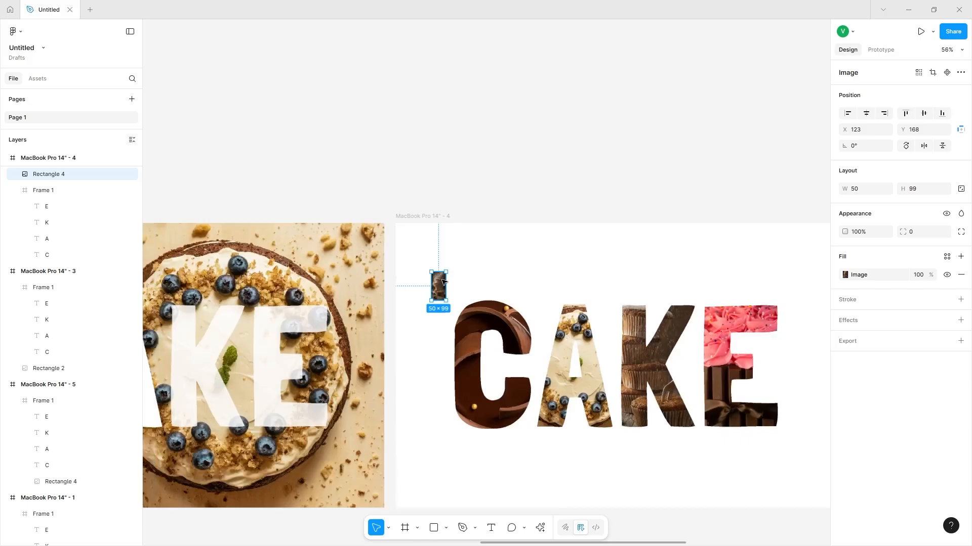
{"action": "scroll", "coordinate": [442, 282], "scroll_direction": "up", "scroll_amount": 1, "text": "ctrl"}
{"action": "left_click", "coordinate": [845, 275]}
{"action": "left_click", "coordinate": [752, 284]}
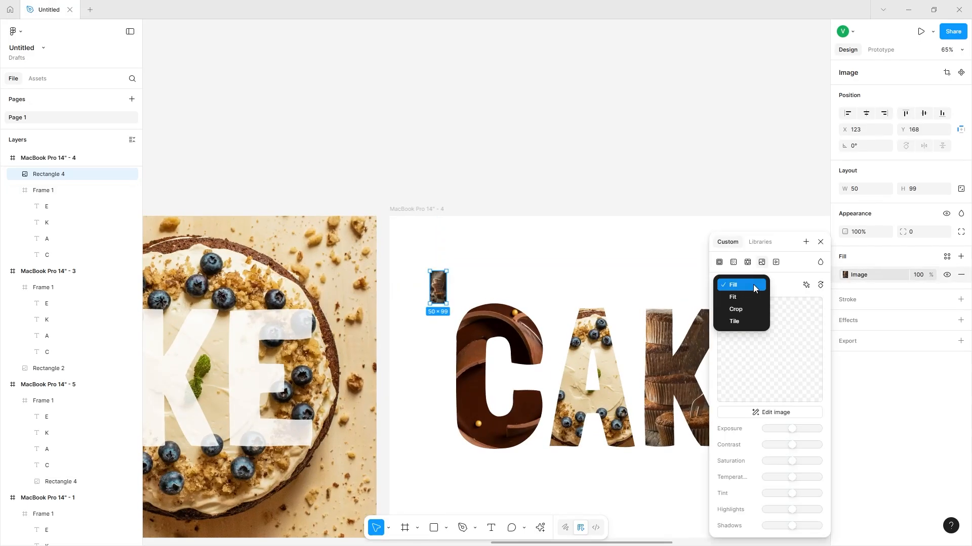
{"action": "left_click", "coordinate": [749, 297]}
Enlarge the muffin picture proportionally to 1512 wide so it spans MacBook Pro 14" - 4, and shift it down to Y -809.
{"action": "scroll", "coordinate": [481, 268], "scroll_direction": "down", "scroll_amount": 3, "text": "ctrl"}
{"action": "scroll", "coordinate": [448, 284], "scroll_direction": "up", "scroll_amount": 6, "text": "ctrl"}
{"action": "scroll", "coordinate": [459, 280], "scroll_direction": "down", "scroll_amount": 4, "text": "ctrl"}
{"action": "left_click_drag", "start_coordinate": [470, 278], "coordinate": [751, 237], "text": "shift"}
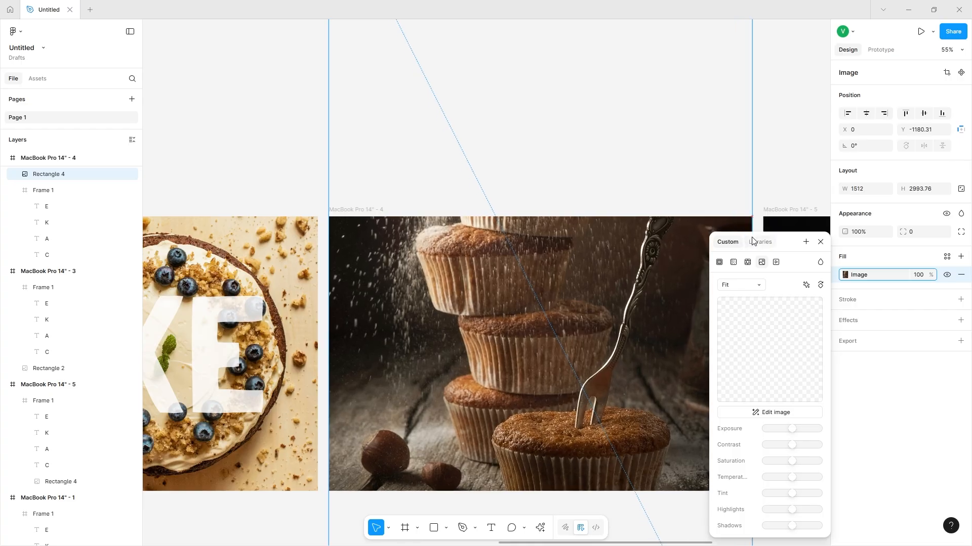
{"action": "left_click_drag", "start_coordinate": [652, 301], "coordinate": [652, 404]}
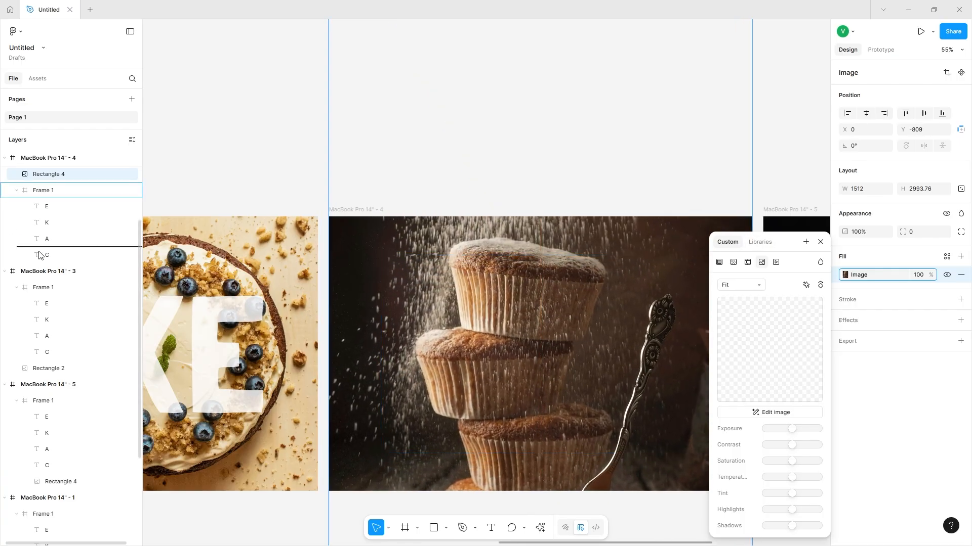
Try to nest the muffin picture inside Frame 1 of MacBook Pro 14" - 4, beneath the letter layers.
{"action": "left_click_drag", "start_coordinate": [44, 261], "coordinate": [43, 261]}
{"action": "scroll", "coordinate": [500, 285], "scroll_direction": "down", "scroll_amount": 3}
{"action": "scroll", "coordinate": [500, 285], "scroll_direction": "right", "scroll_amount": 2}
{"action": "scroll", "coordinate": [496, 248], "scroll_direction": "up", "scroll_amount": 1}
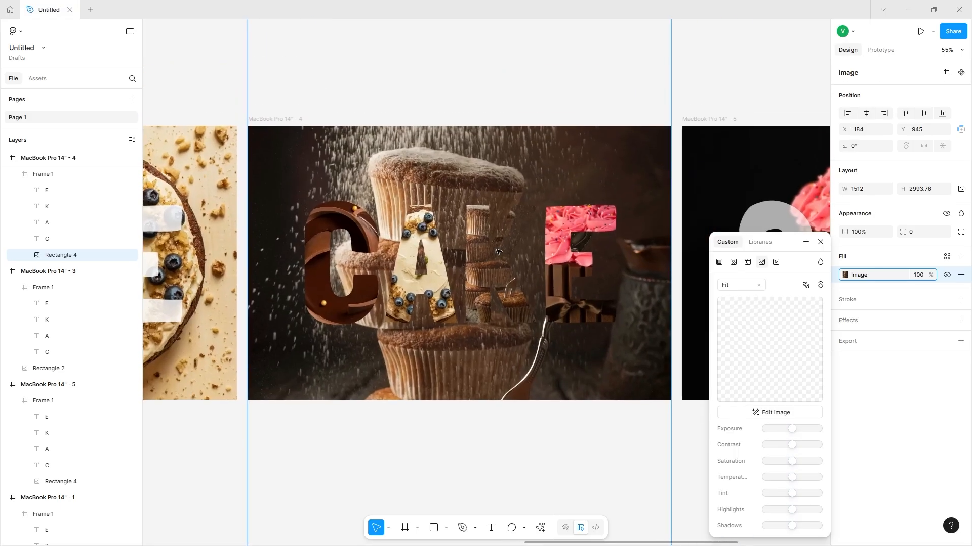
Nudge the muffin picture to X -2, Y -842 and place it below Frame 1 in MacBook Pro 14" - 4's layer order.
{"action": "mouse_move", "coordinate": [524, 173]}
{"action": "left_mouse_down"}
{"action": "mouse_move", "coordinate": [524, 187]}
{"action": "mouse_move", "coordinate": [524, 166]}
{"action": "left_mouse_up"}
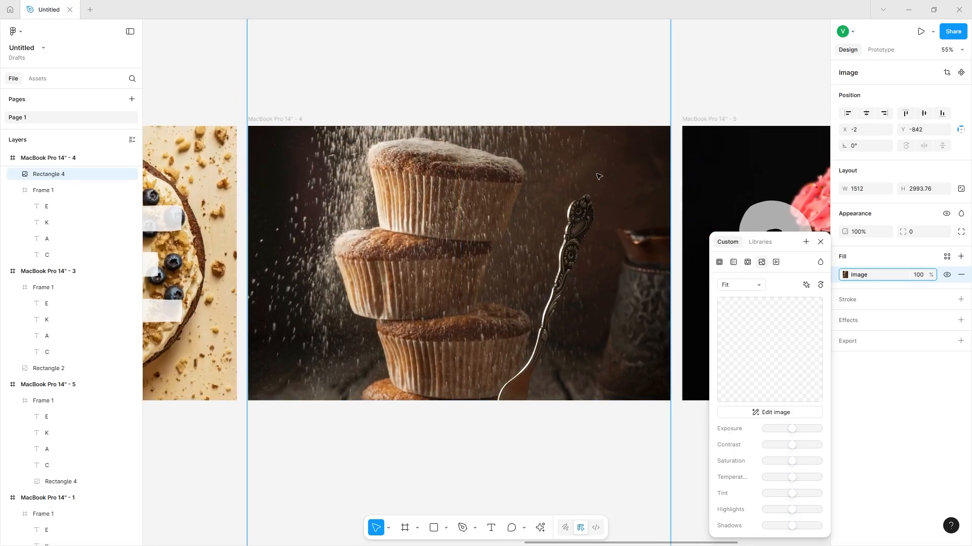
{"action": "left_click", "coordinate": [820, 242]}
{"action": "left_click_drag", "start_coordinate": [89, 174], "coordinate": [89, 261]}
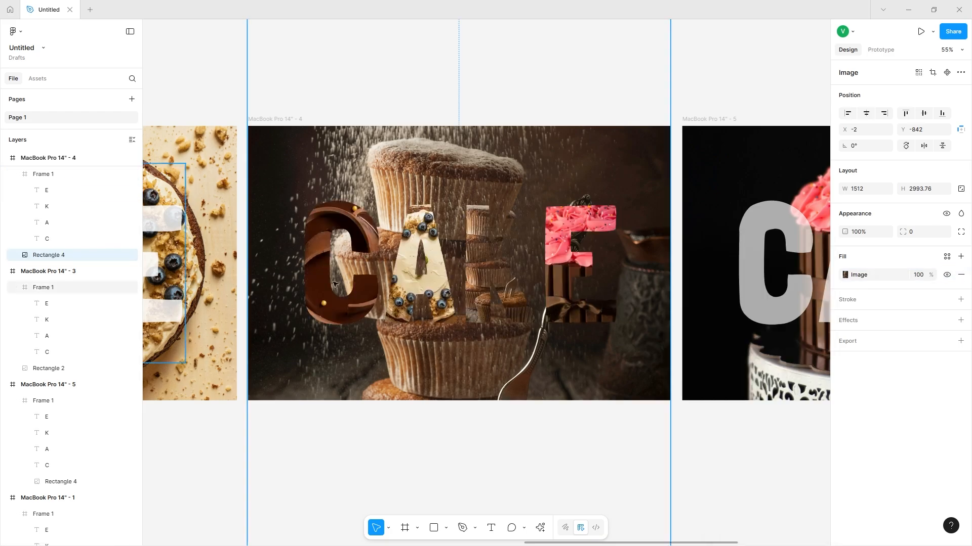
Replace the image fills of the letters C, A and E in MacBook Pro 14" - 4 with solid white at 60% opacity.
{"action": "left_click", "coordinate": [597, 241]}
{"action": "left_click", "coordinate": [349, 267]}
{"action": "left_click", "coordinate": [430, 269], "text": "shift"}
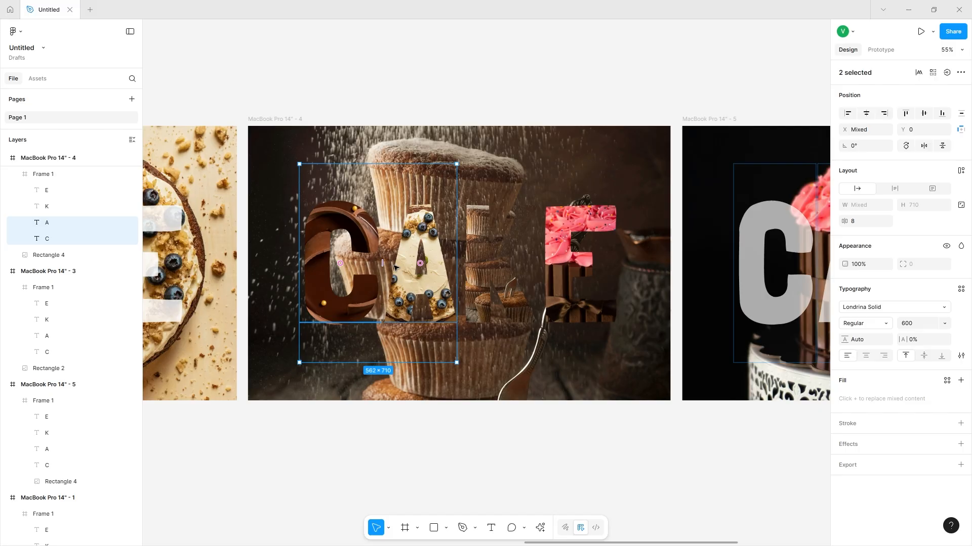
{"action": "left_click", "coordinate": [561, 270], "text": "shift"}
{"action": "left_click", "coordinate": [962, 382]}
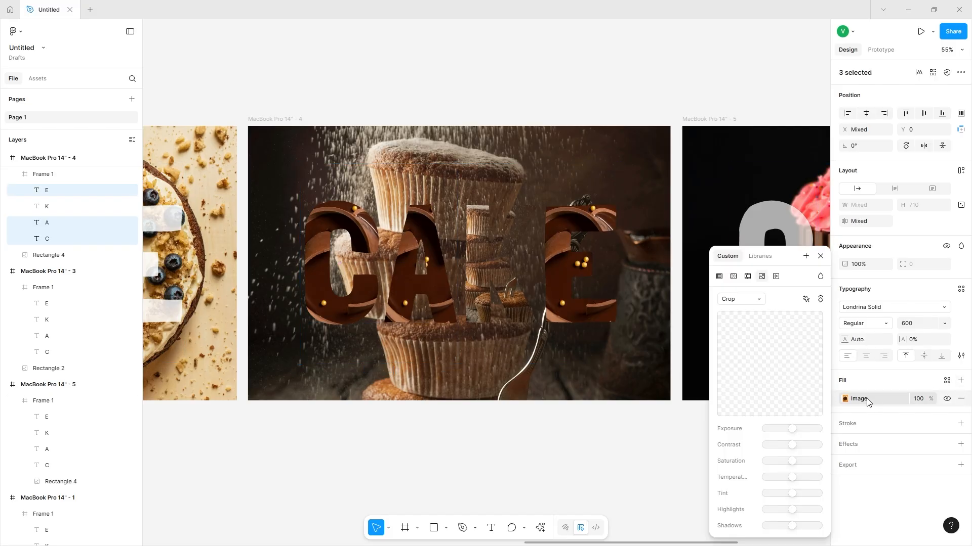
{"action": "left_click", "coordinate": [847, 400]}
{"action": "left_click", "coordinate": [845, 399]}
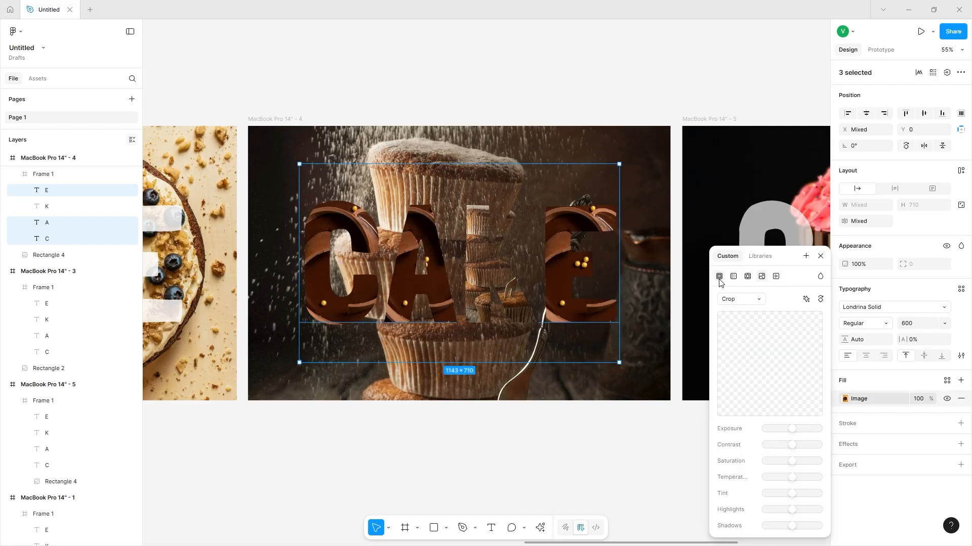
{"action": "left_click", "coordinate": [719, 276]}
{"action": "left_click_drag", "start_coordinate": [773, 425], "coordinate": [788, 438]}
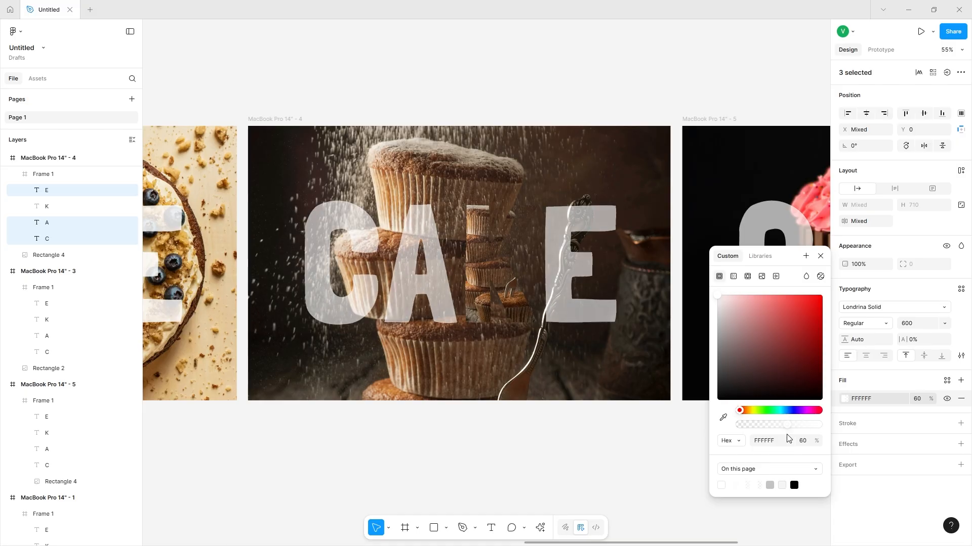
Replace the image fill of the letter K in MacBook Pro 14" - 4 with solid white at 100% opacity.
{"action": "double_click", "coordinate": [482, 273]}
{"action": "left_click", "coordinate": [961, 382]}
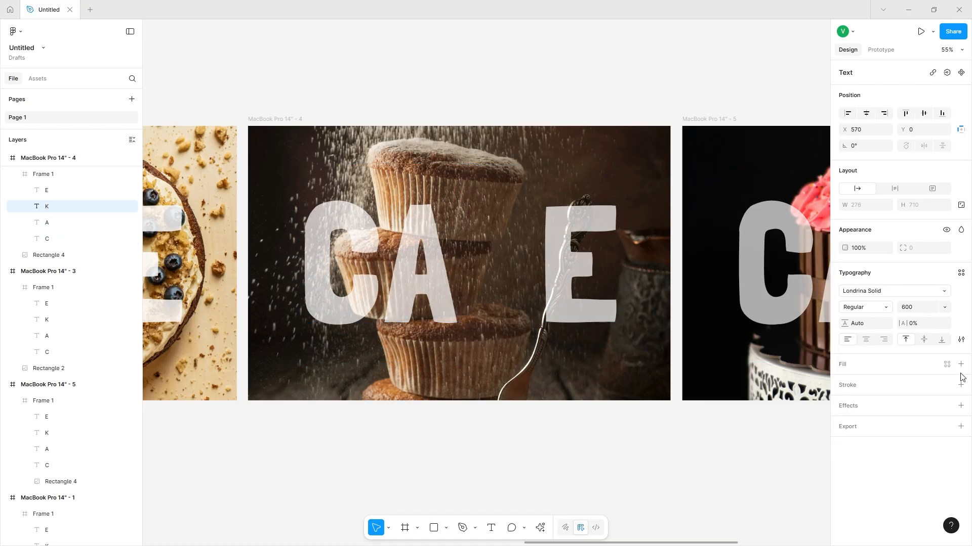
{"action": "left_click", "coordinate": [961, 365]}
{"action": "left_click", "coordinate": [845, 385]}
{"action": "left_click", "coordinate": [844, 385]}
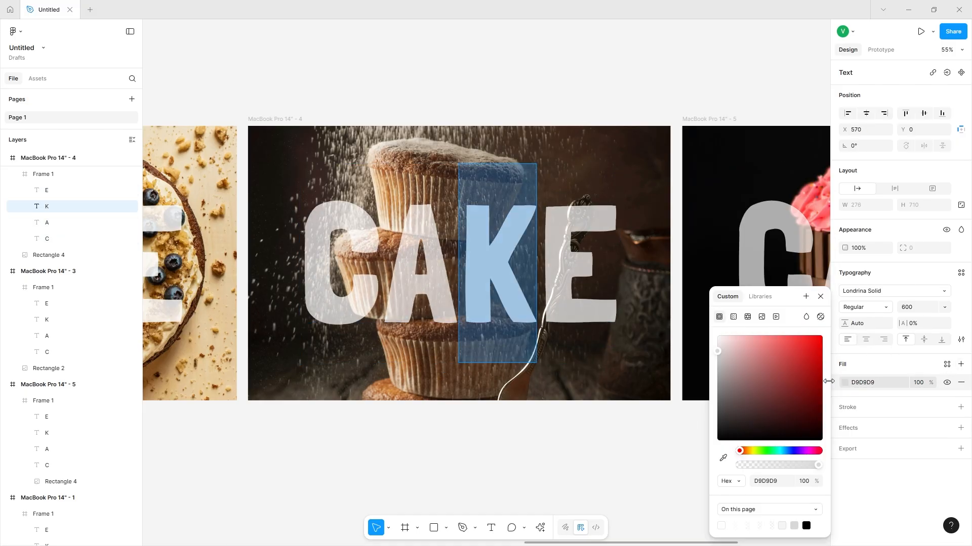
{"action": "left_click_drag", "start_coordinate": [777, 371], "coordinate": [717, 335]}
{"action": "left_click", "coordinate": [389, 426]}
{"action": "scroll", "coordinate": [389, 426], "scroll_direction": "down", "scroll_amount": 4}
{"action": "scroll", "coordinate": [459, 436], "scroll_direction": "left", "scroll_amount": 2}
{"action": "scroll", "coordinate": [459, 436], "scroll_direction": "down", "scroll_amount": 3}
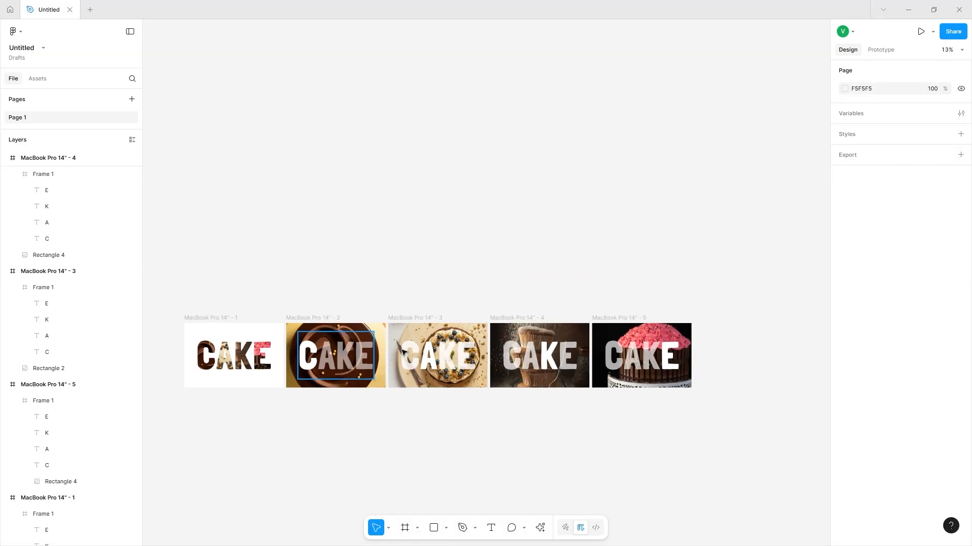
Rename Rectangle 2 as "bg A" and Rectangle 4 as "bg E" in Frame 1 of MacBook Pro 14" - 1.
{"action": "scroll", "coordinate": [58, 471], "scroll_direction": "down", "scroll_amount": 3}
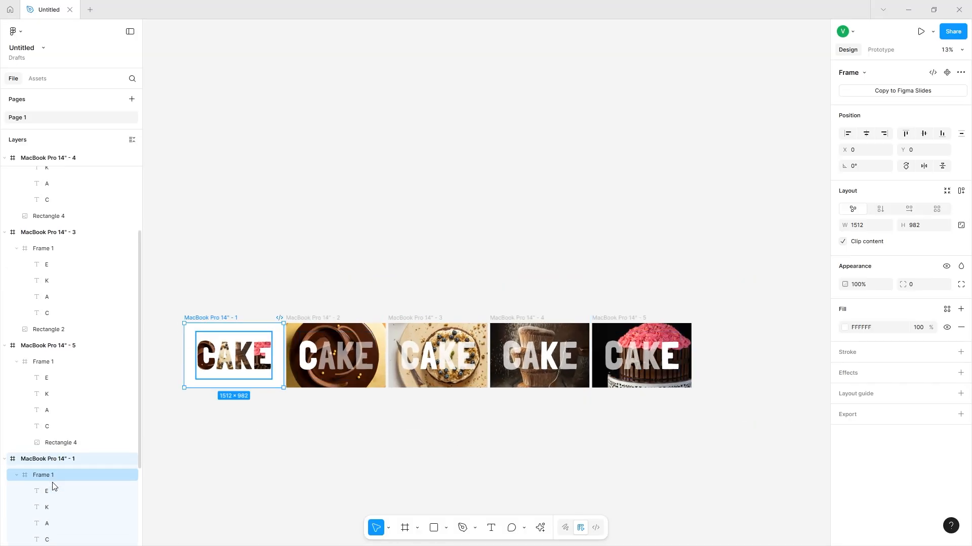
{"action": "left_click", "coordinate": [65, 461]}
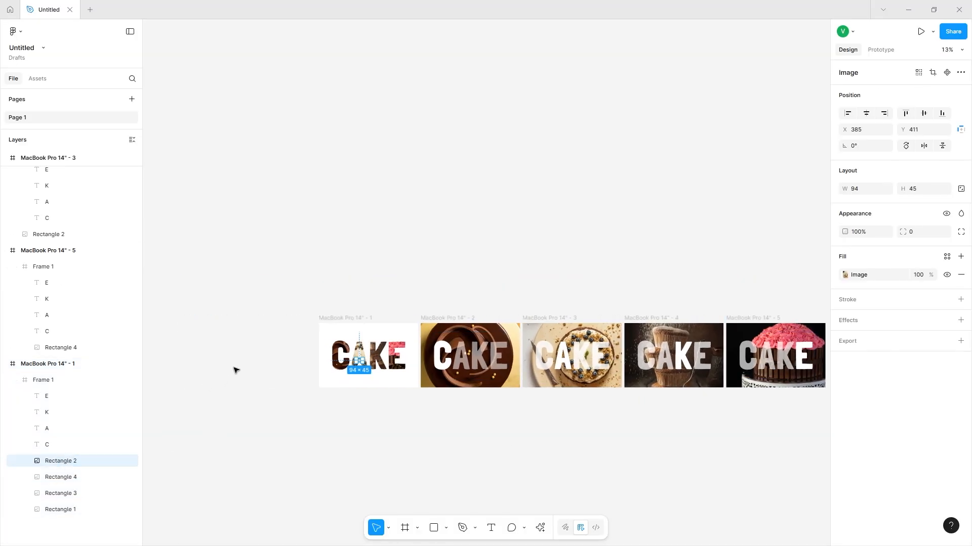
{"action": "scroll", "coordinate": [182, 350], "scroll_direction": "up", "scroll_amount": 5}
{"action": "double_click", "coordinate": [56, 461]}
{"action": "type", "text": "bg A"}
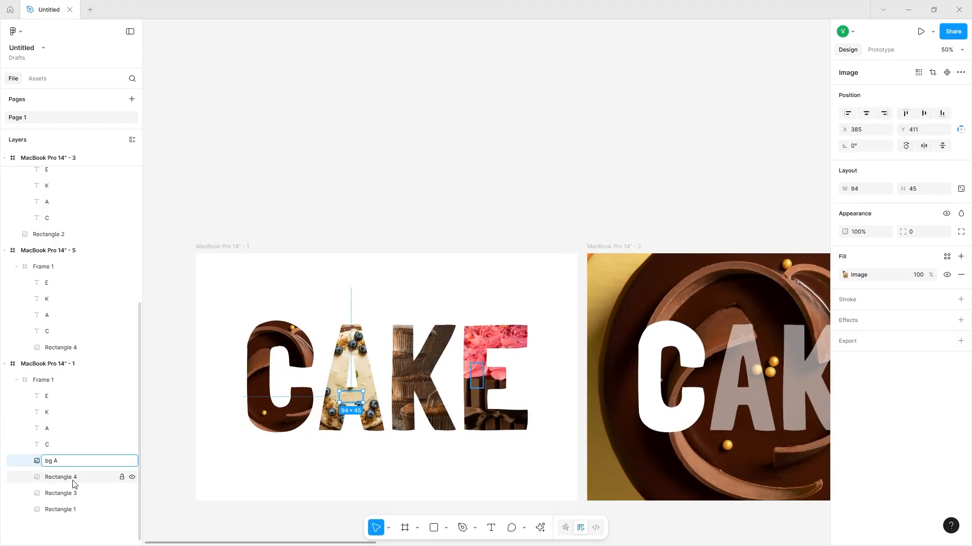
{"action": "left_click", "coordinate": [74, 479]}
{"action": "double_click", "coordinate": [84, 478]}
{"action": "type", "text": "bg E"}
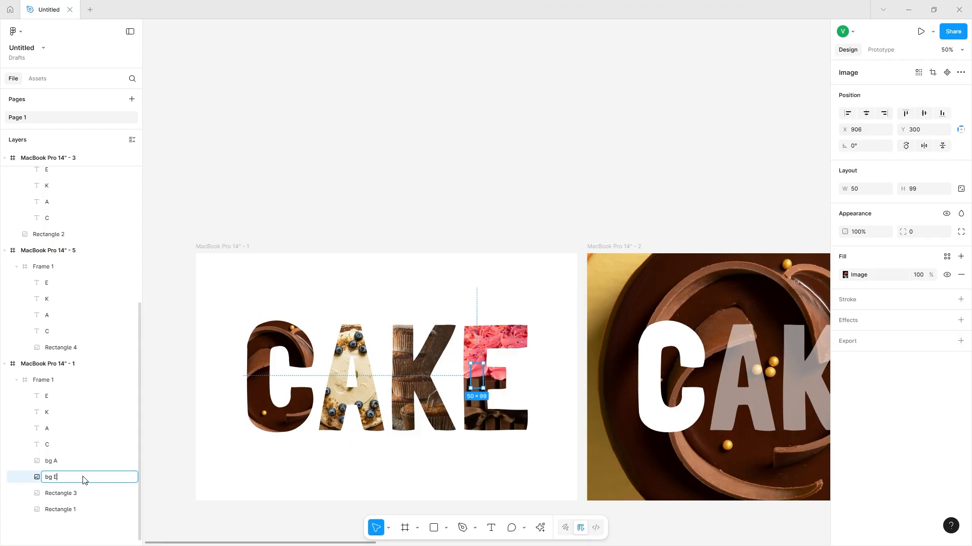
Rename Rectangle 3 as "bg K" and Rectangle 1 as "bg C" in Frame 1 of MacBook Pro 14" - 1.
{"action": "left_click", "coordinate": [81, 494]}
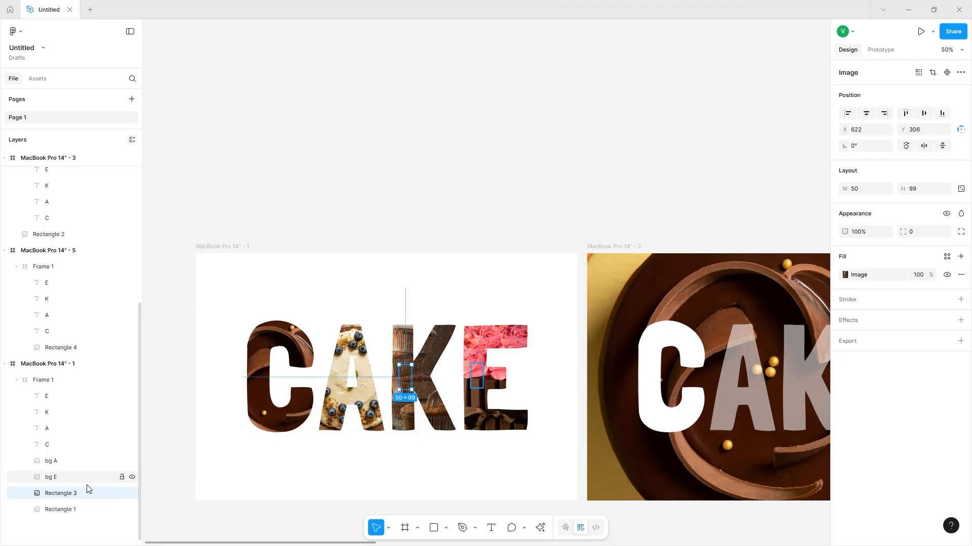
{"action": "double_click", "coordinate": [81, 496]}
{"action": "type", "text": "bg"}
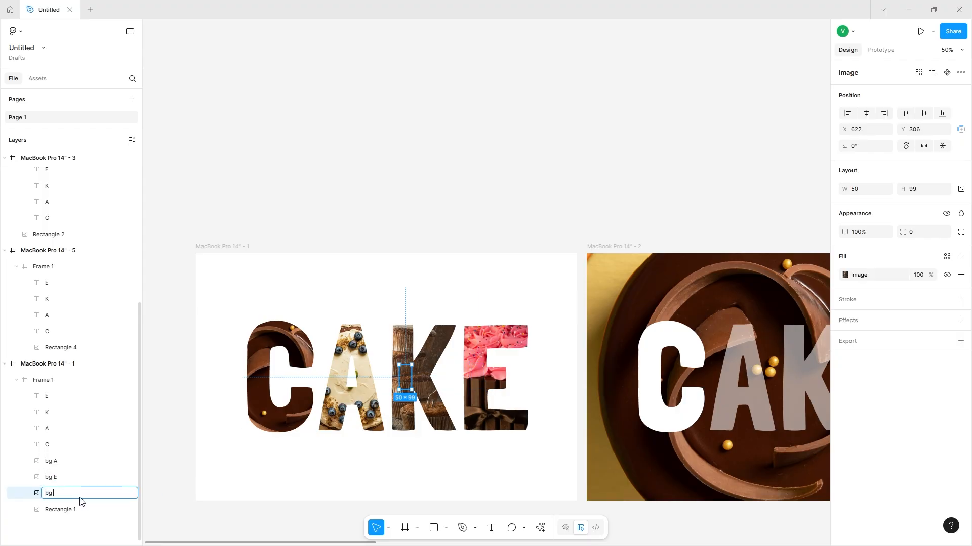
{"action": "type", "text": " K"}
{"action": "left_click", "coordinate": [70, 511]}
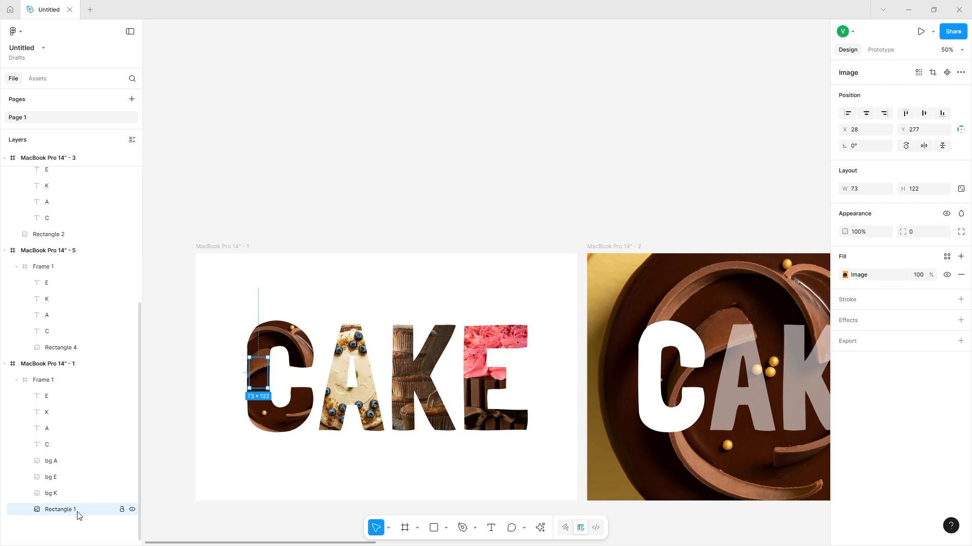
{"action": "double_click", "coordinate": [71, 510]}
{"action": "type", "text": "bg C"}
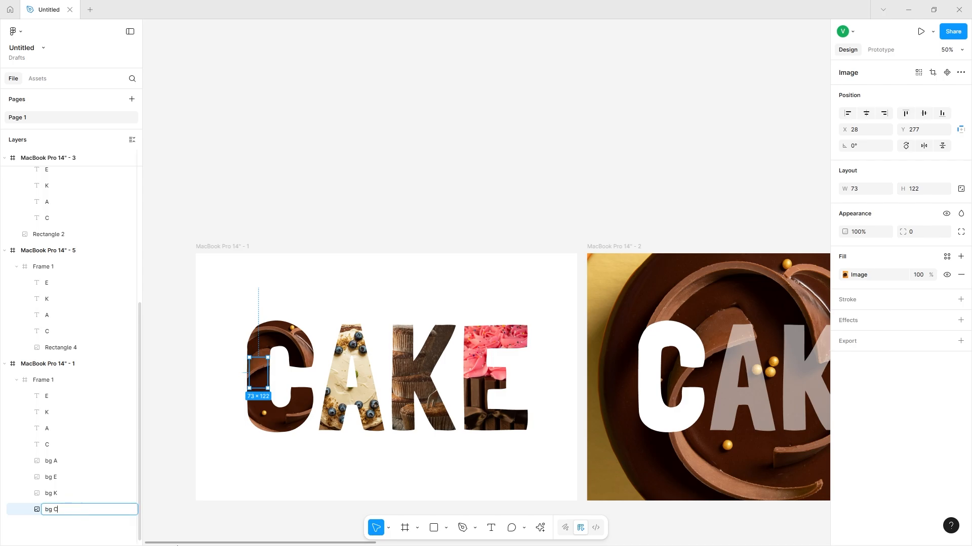
{"action": "key", "text": "Return"}
Rename the chocolate cake picture layer in MacBook Pro 14" - 2 as "bg C".
{"action": "scroll", "coordinate": [339, 252], "scroll_direction": "right", "scroll_amount": 6}
{"action": "left_click", "coordinate": [305, 249]}
{"action": "scroll", "coordinate": [309, 293], "scroll_direction": "down", "scroll_amount": 4}
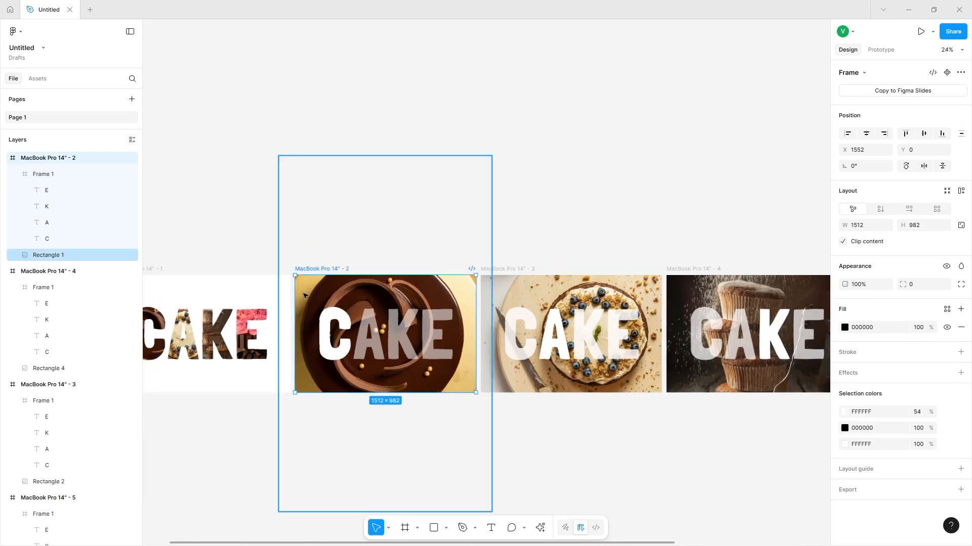
{"action": "left_click", "coordinate": [69, 255]}
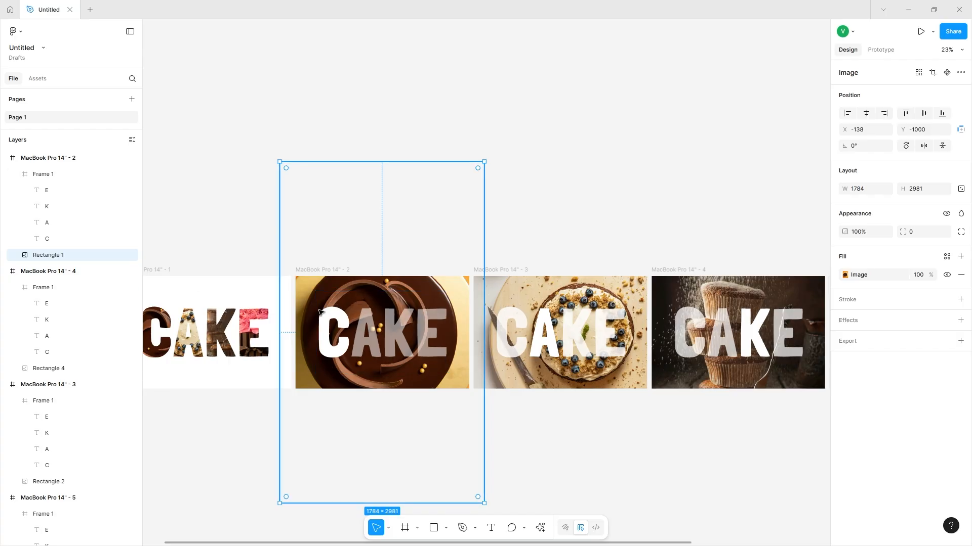
{"action": "double_click", "coordinate": [64, 256]}
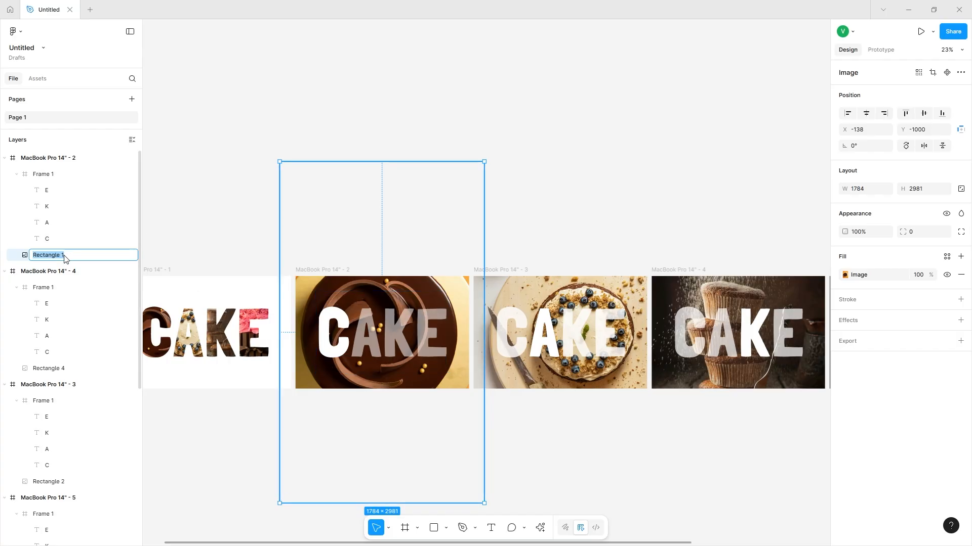
{"action": "type", "text": "bg C"}
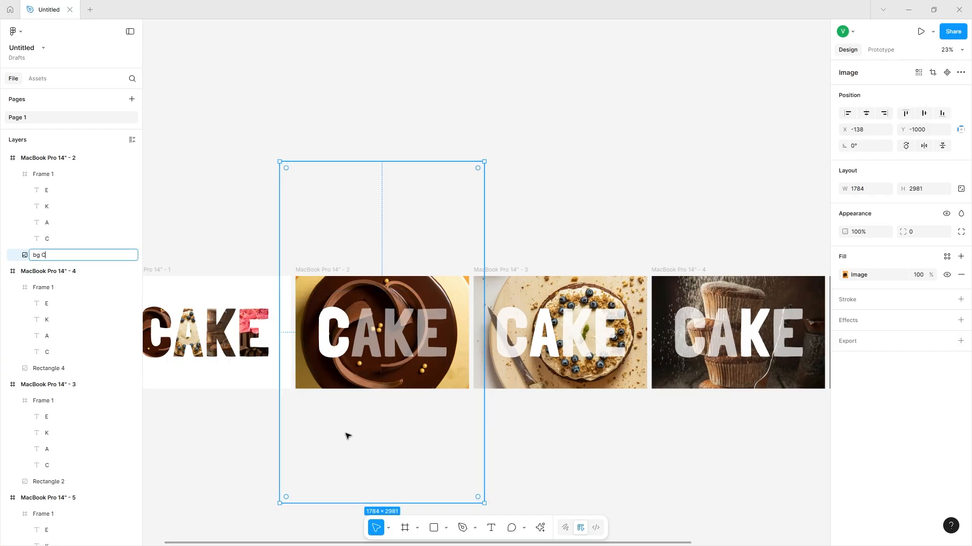
{"action": "left_click", "coordinate": [347, 434]}
Rename the blueberry cake picture layer in MacBook Pro 14" - 3 as "bg A".
{"action": "left_click", "coordinate": [501, 308]}
{"action": "left_click", "coordinate": [62, 482]}
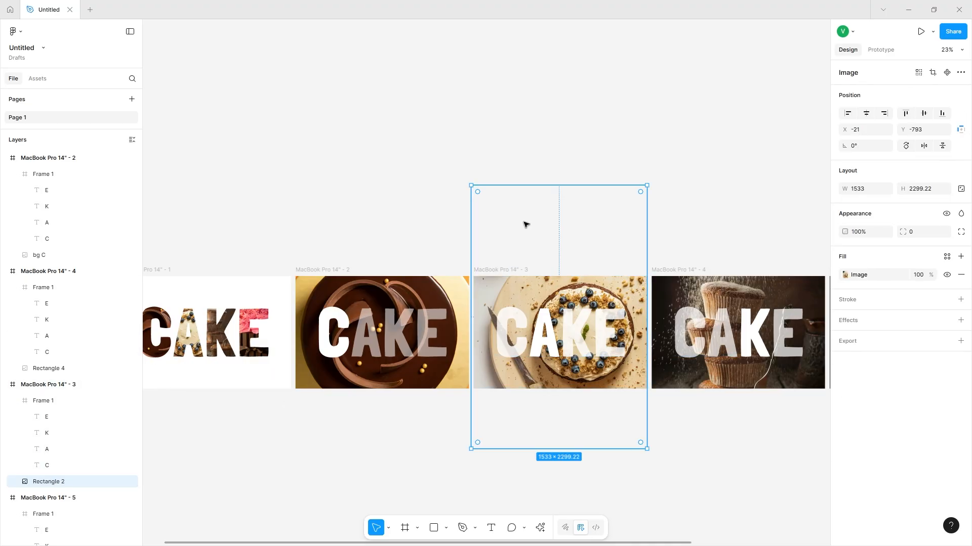
{"action": "double_click", "coordinate": [55, 482]}
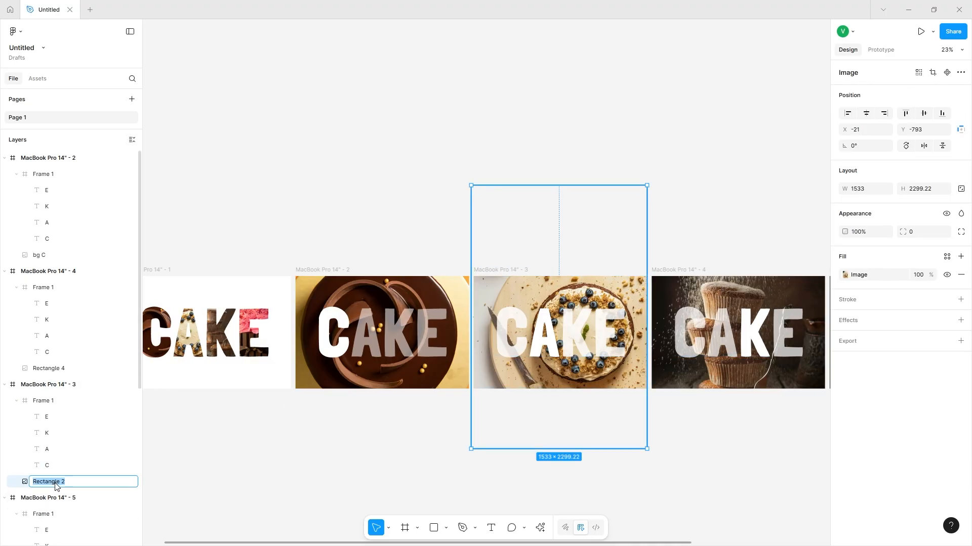
{"action": "type", "text": "bg A"}
{"action": "key", "text": "Return"}
Rename the muffin picture layer in MacBook Pro 14" - 4 as "bg K".
{"action": "scroll", "coordinate": [490, 256], "scroll_direction": "right", "scroll_amount": 4}
{"action": "key", "text": "r"}
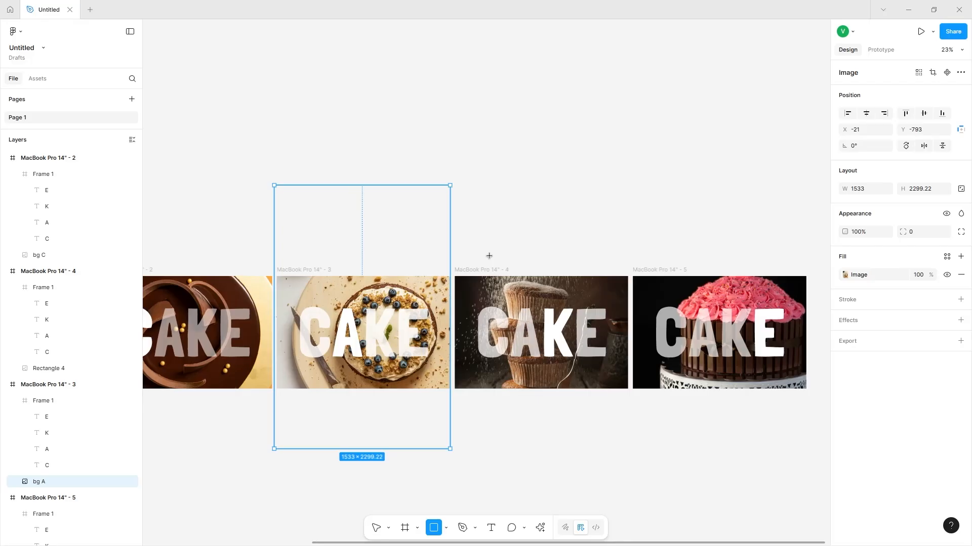
{"action": "key", "text": "v"}
{"action": "left_click", "coordinate": [482, 270]}
{"action": "left_click", "coordinate": [64, 367]}
{"action": "left_click", "coordinate": [41, 352]}
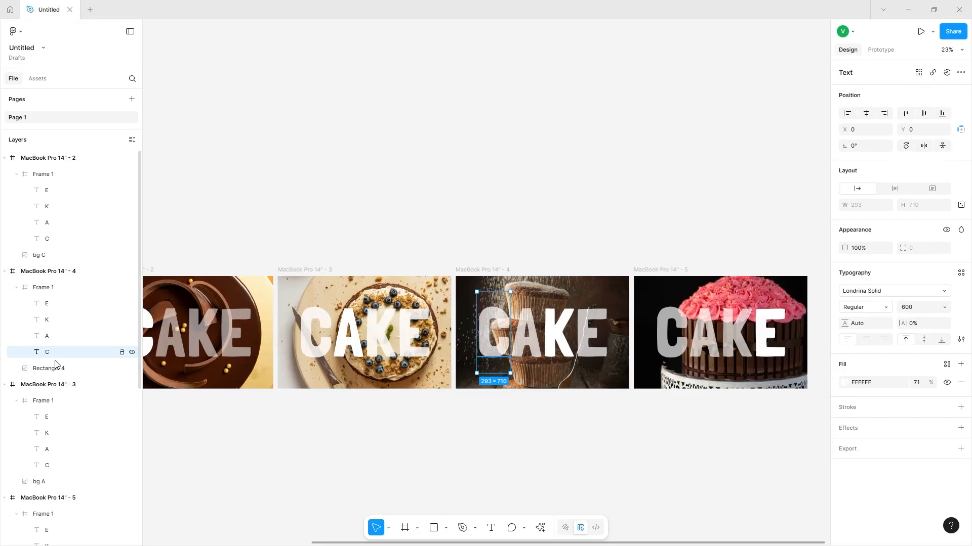
{"action": "left_click", "coordinate": [49, 368]}
{"action": "double_click", "coordinate": [56, 370]}
{"action": "type", "text": "bg"}
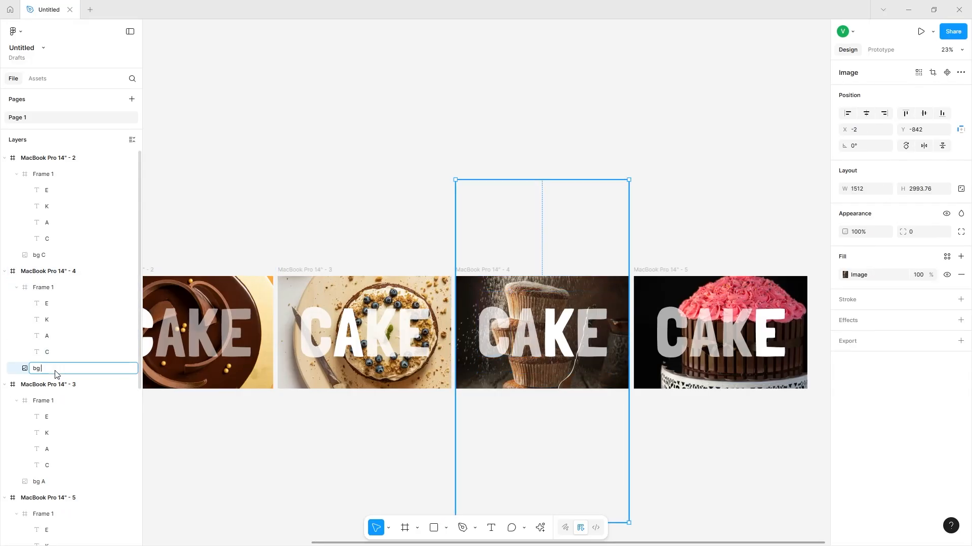
Rename the pink-frosted cake picture layer in MacBook Pro 14" - 5 as "bg E".
{"action": "scroll", "coordinate": [179, 442], "scroll_direction": "right", "scroll_amount": 4}
{"action": "left_click", "coordinate": [468, 269]}
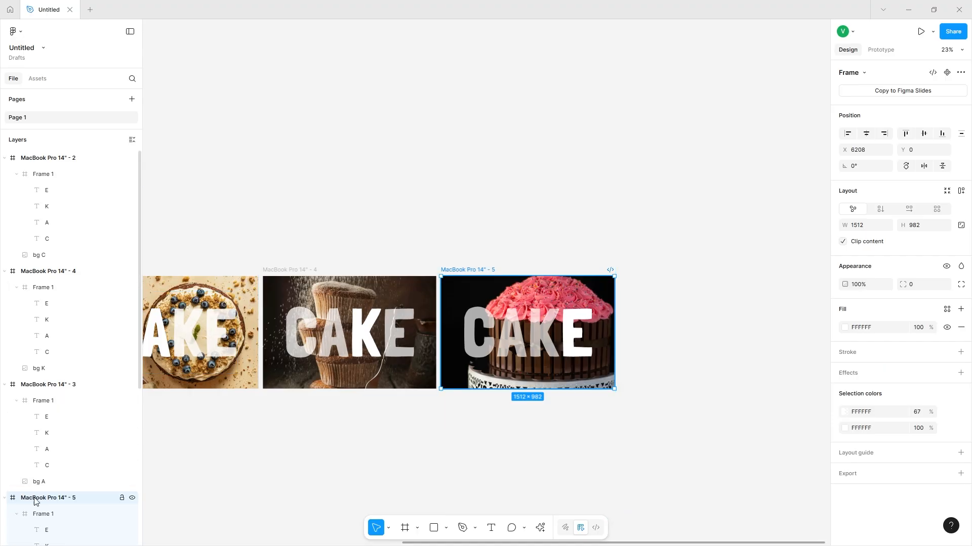
{"action": "scroll", "coordinate": [35, 501], "scroll_direction": "down", "scroll_amount": 5}
{"action": "left_click", "coordinate": [69, 348]}
{"action": "double_click", "coordinate": [70, 348]}
{"action": "type", "text": "bg E"}
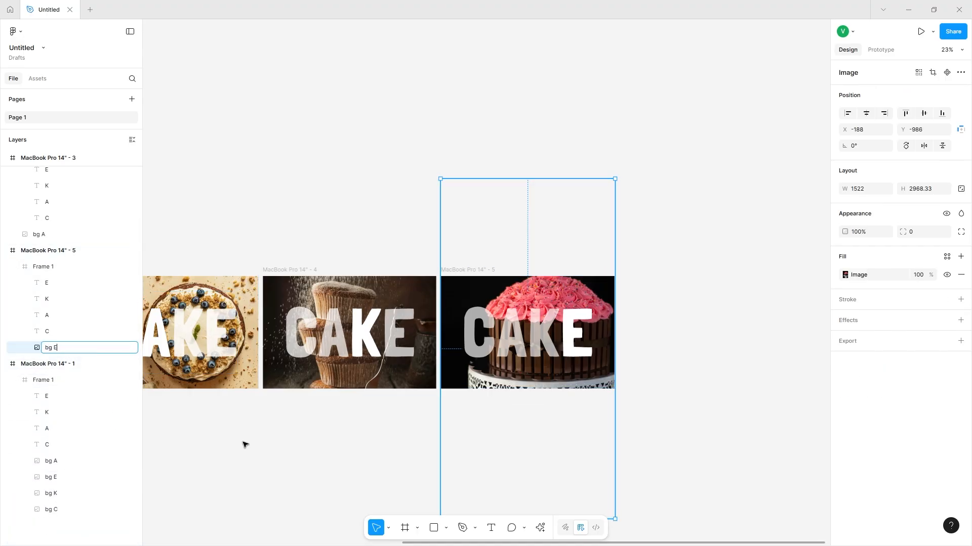
Link the letter A in MacBook Pro 14" - 1 to MacBook Pro 14" - 3 with an on-click Navigate to interaction using Smart animate, Gentle, 800ms.
{"action": "scroll", "coordinate": [228, 279], "scroll_direction": "up", "scroll_amount": 5}
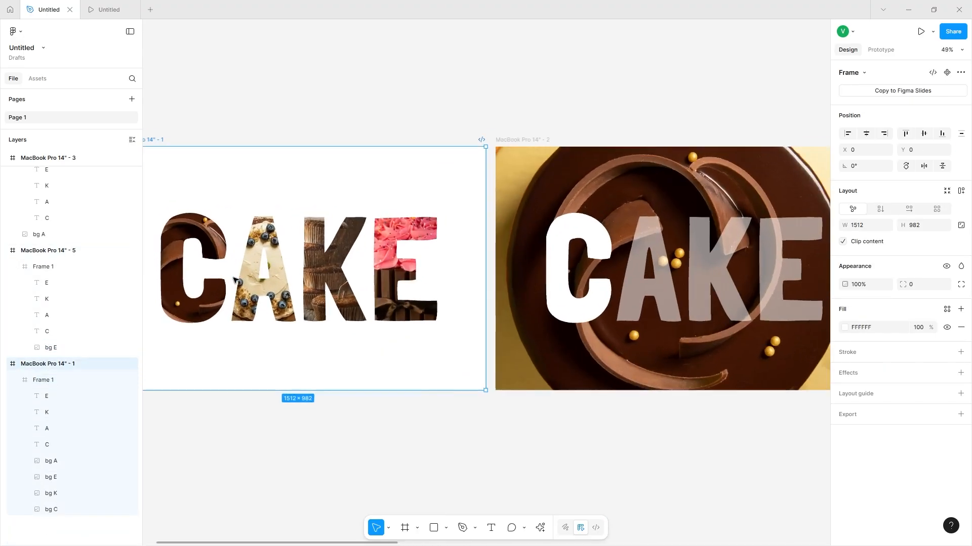
{"action": "scroll", "coordinate": [227, 279], "scroll_direction": "left", "scroll_amount": 2}
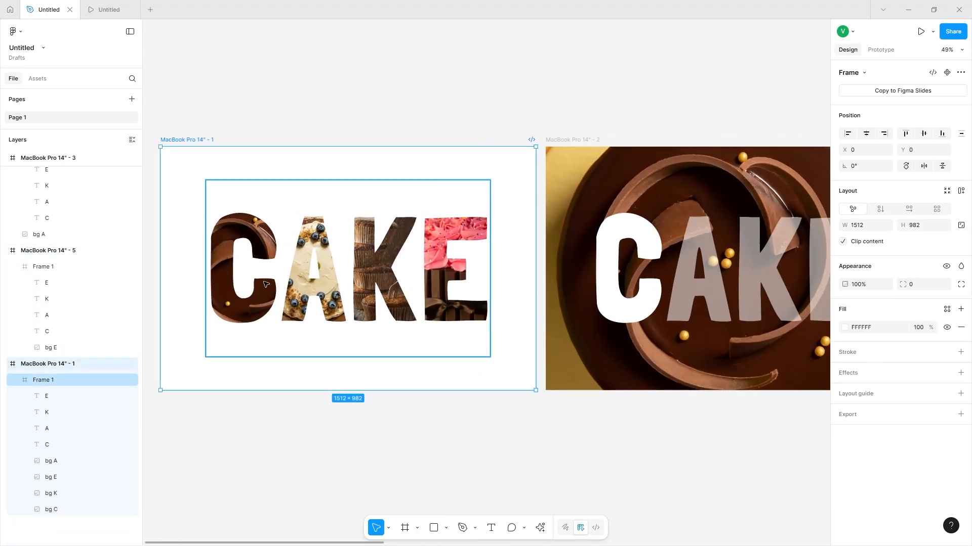
{"action": "left_click", "coordinate": [421, 273]}
{"action": "double_click", "coordinate": [305, 258]}
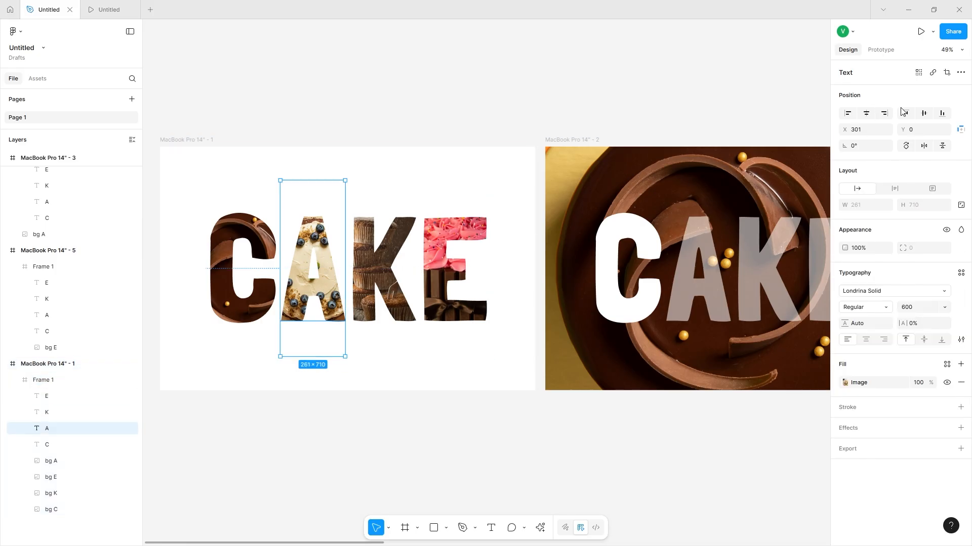
{"action": "left_click", "coordinate": [887, 50]}
{"action": "scroll", "coordinate": [347, 269], "scroll_direction": "down", "scroll_amount": 5}
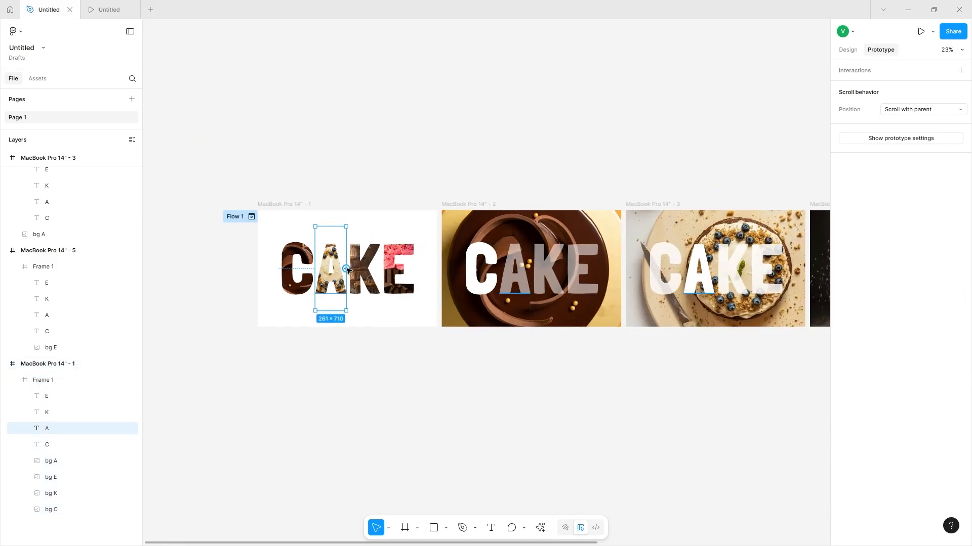
{"action": "scroll", "coordinate": [376, 311], "scroll_direction": "right", "scroll_amount": 1}
{"action": "scroll", "coordinate": [375, 311], "scroll_direction": "right", "scroll_amount": 2}
{"action": "left_click_drag", "start_coordinate": [215, 269], "coordinate": [506, 283]}
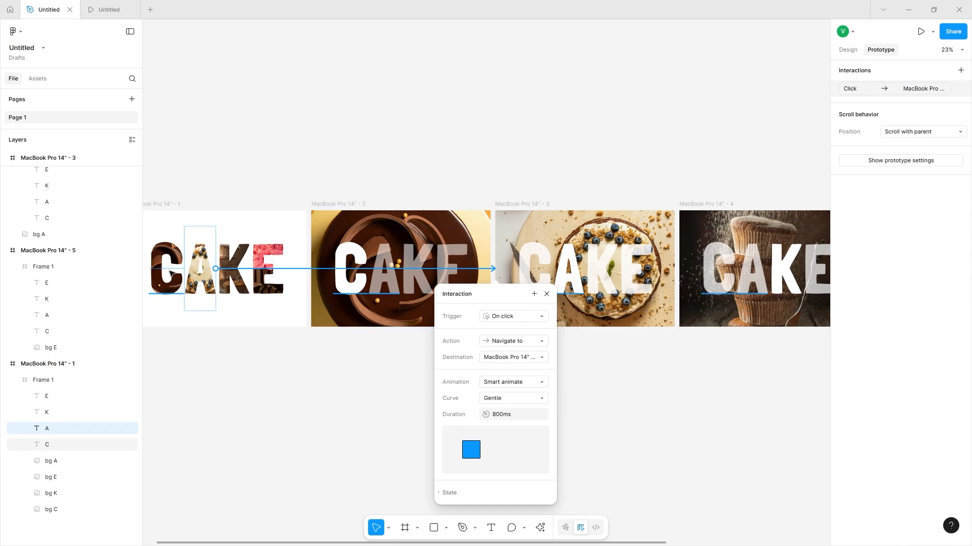
{"action": "scroll", "coordinate": [173, 263], "scroll_direction": "left", "scroll_amount": 1}
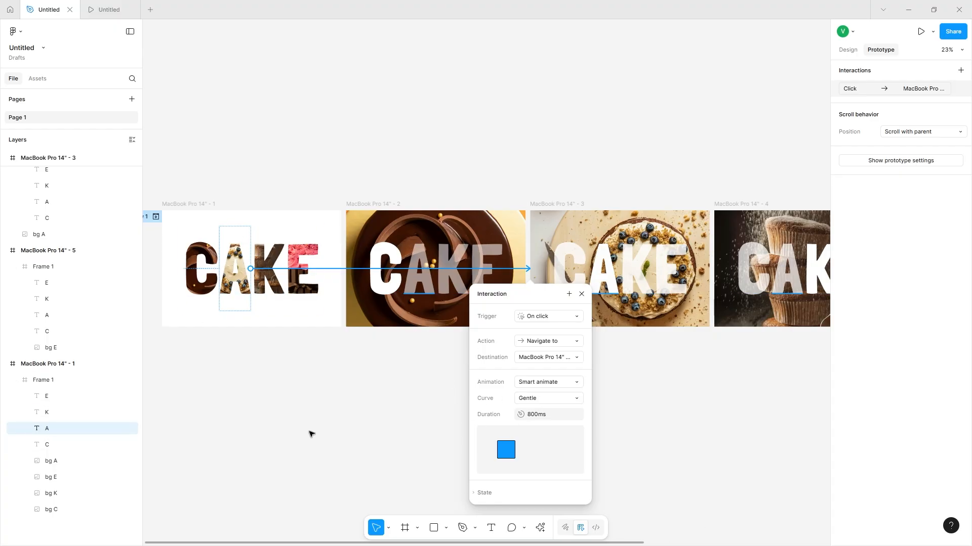
Link the letter K in MacBook Pro 14" - 1 to the MacBook Pro 14" - 4 frame with a prototype interaction.
{"action": "left_click", "coordinate": [280, 271]}
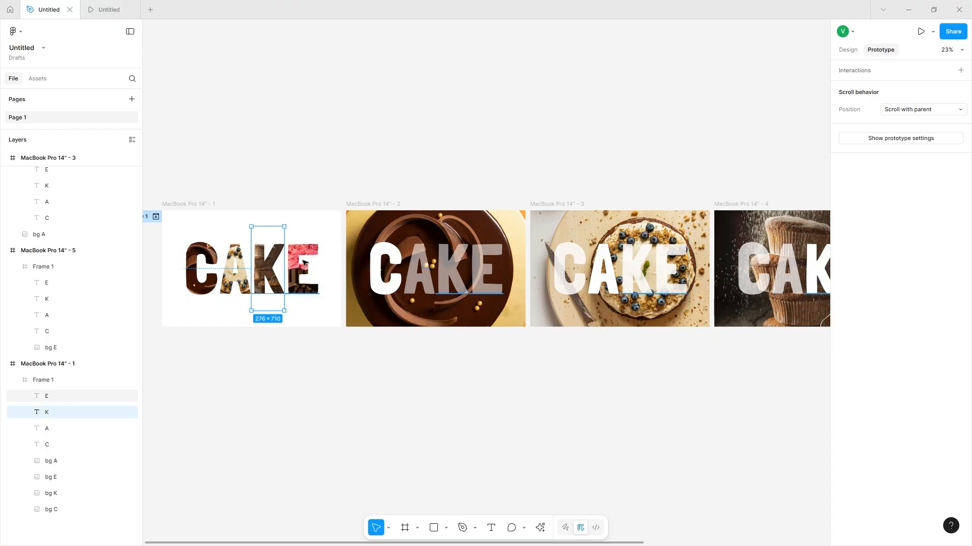
{"action": "left_click_drag", "start_coordinate": [284, 269], "coordinate": [759, 268]}
{"action": "left_click", "coordinate": [251, 270]}
{"action": "left_click_drag", "start_coordinate": [269, 269], "coordinate": [739, 283]}
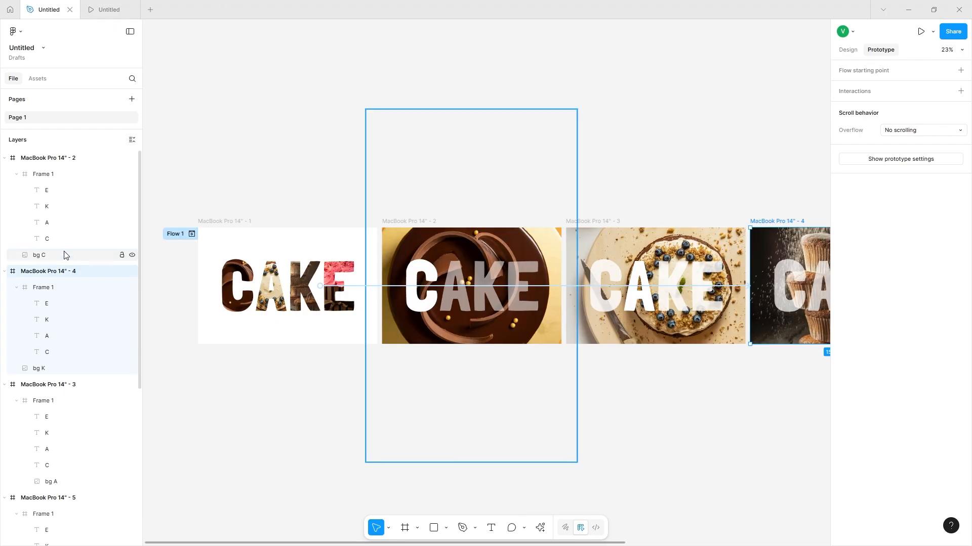
Nest bg C inside Frame 1 of MacBook Pro 14" - 2 and bg K inside Frame 1 of MacBook Pro 14" - 4.
{"action": "left_click_drag", "start_coordinate": [65, 254], "coordinate": [73, 249]}
{"action": "left_click_drag", "start_coordinate": [62, 374], "coordinate": [71, 369]}
{"action": "scroll", "coordinate": [65, 425], "scroll_direction": "down", "scroll_amount": 4}
{"action": "left_click", "coordinate": [55, 387]}
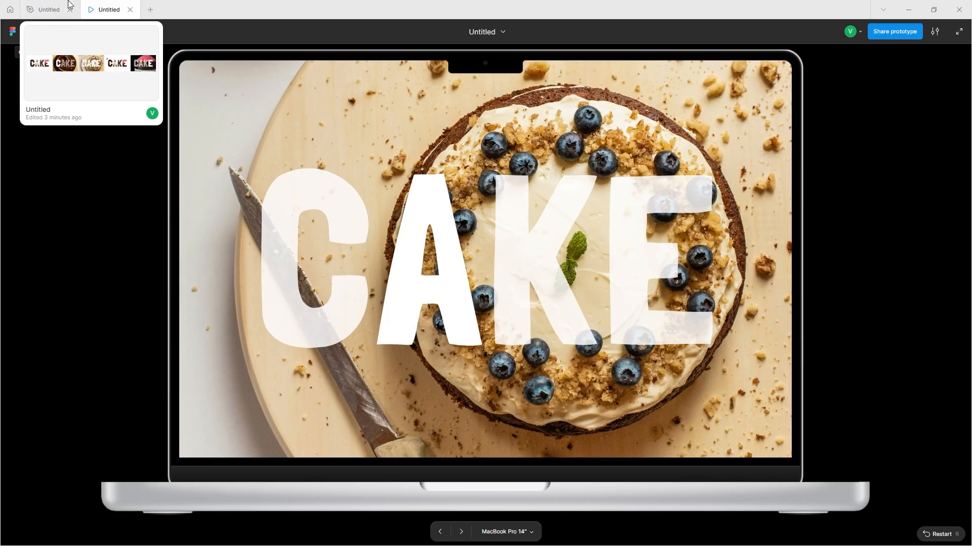
Return from the prototype preview to the design file and select the MacBook Pro 14" - 2 frame.
{"action": "left_click", "coordinate": [39, 7]}
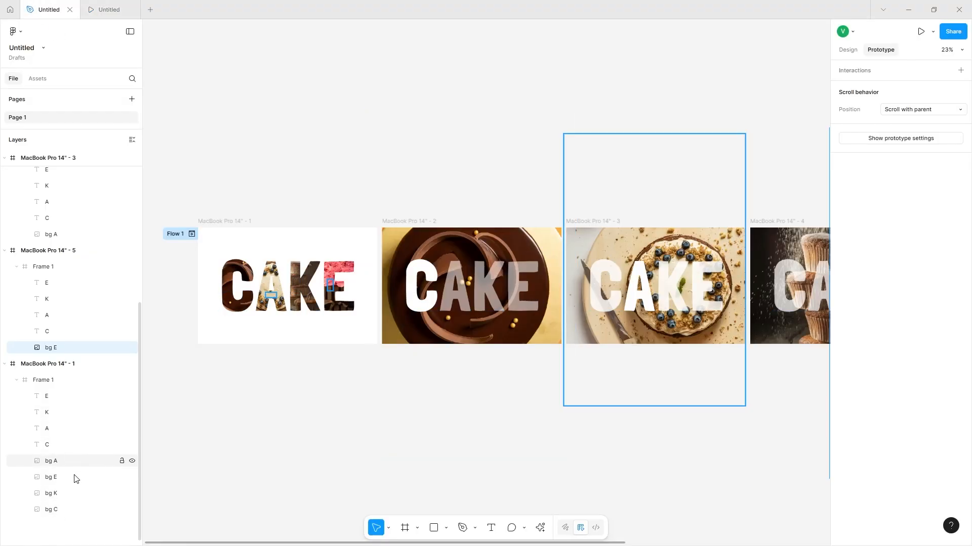
{"action": "scroll", "coordinate": [339, 314], "scroll_direction": "right", "scroll_amount": 3}
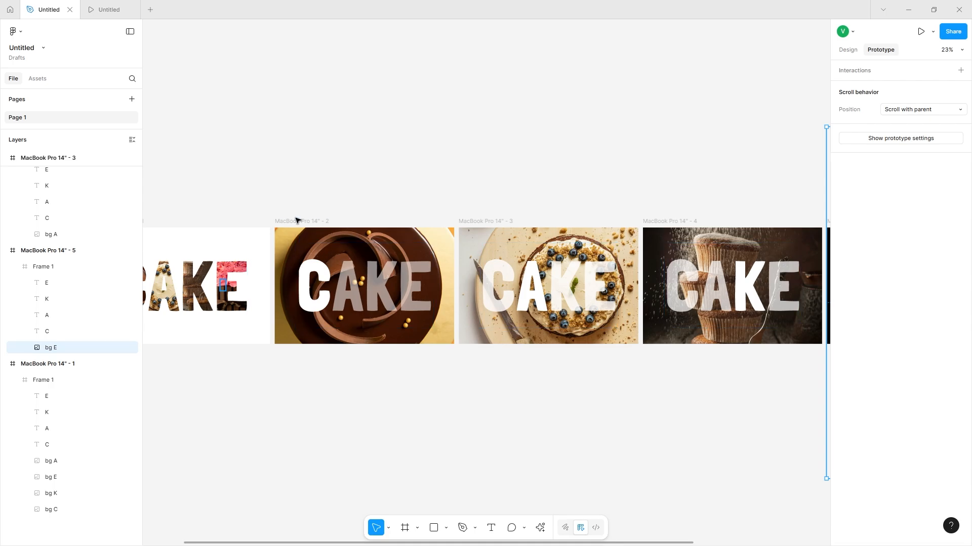
{"action": "left_click", "coordinate": [298, 222]}
Test the prototype preview by opening the A and K screens from their letters and returning to the start screen.
{"action": "left_click", "coordinate": [123, 8]}
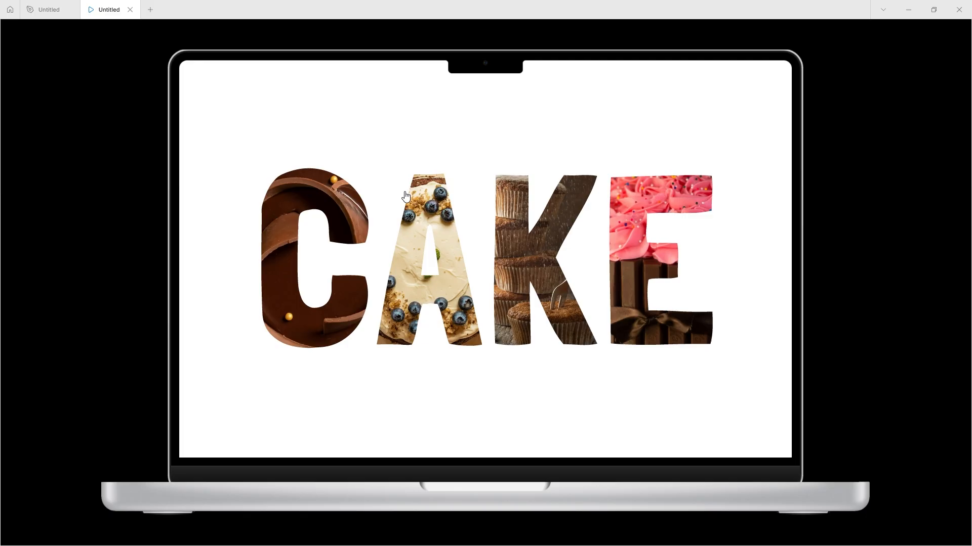
{"action": "left_click", "coordinate": [425, 286]}
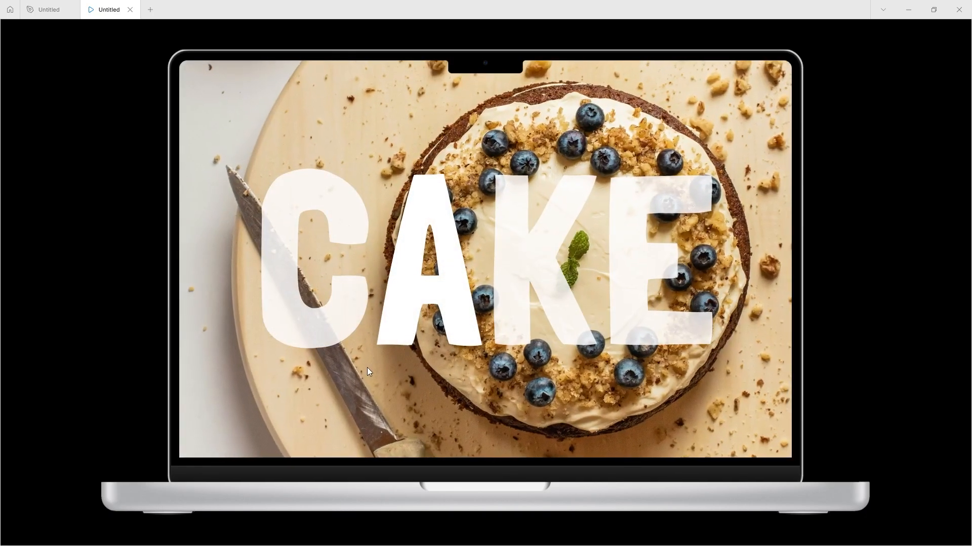
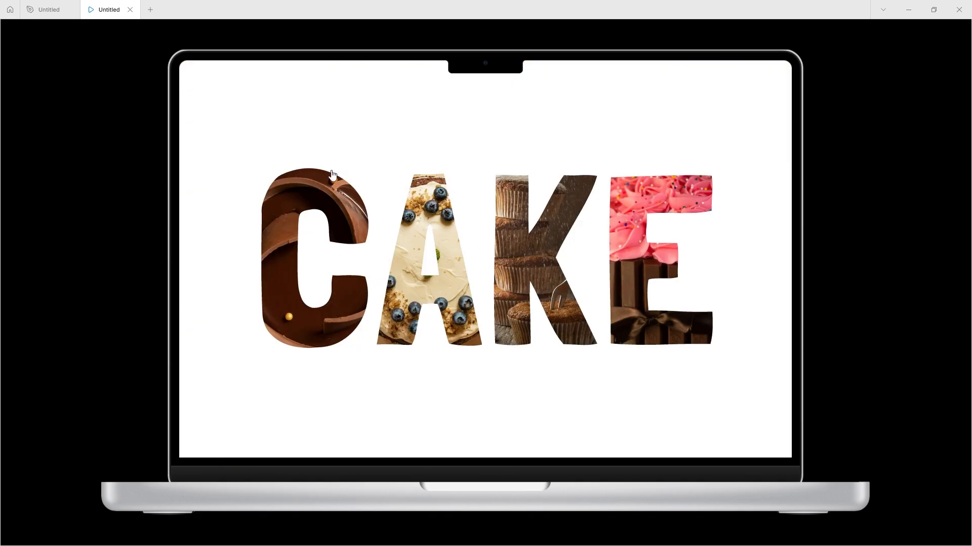
{"action": "left_click", "coordinate": [433, 296]}
{"action": "left_click", "coordinate": [558, 242]}
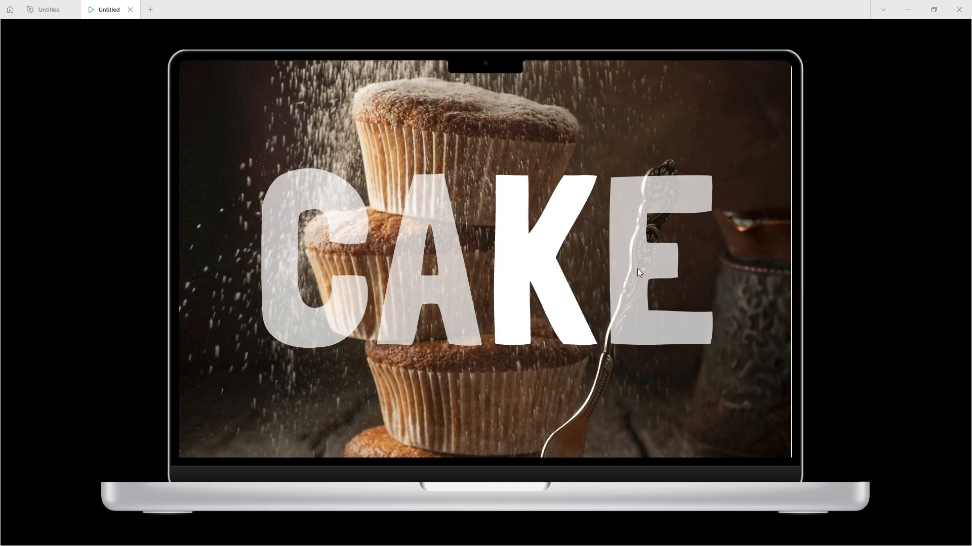
{"action": "left_click", "coordinate": [598, 360]}
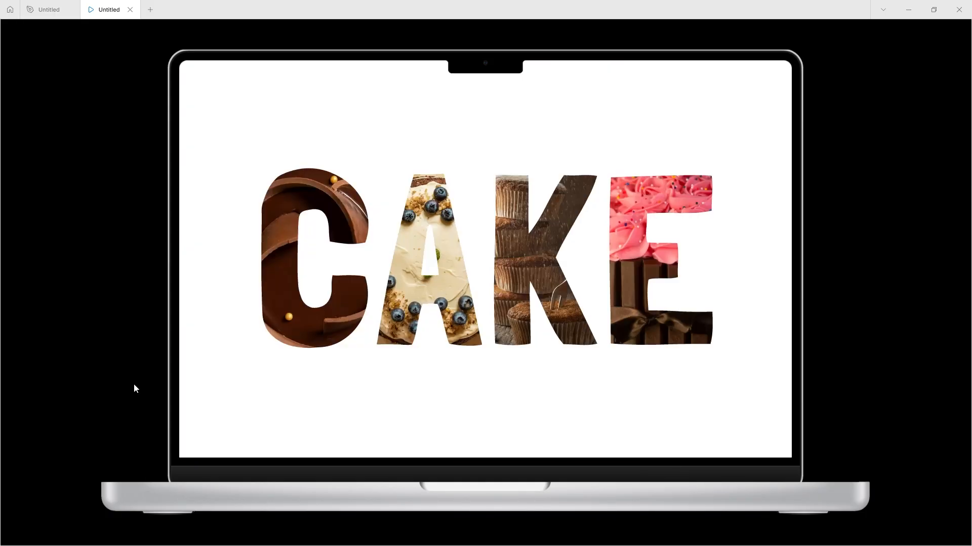
Test the letter E link in the prototype preview and return to the design file.
{"action": "left_click", "coordinate": [631, 265]}
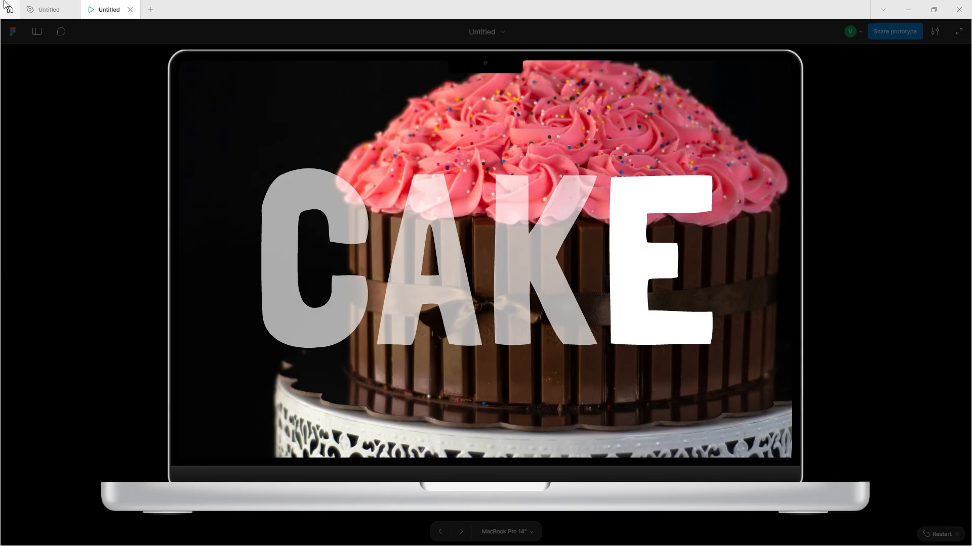
{"action": "left_click", "coordinate": [49, 9]}
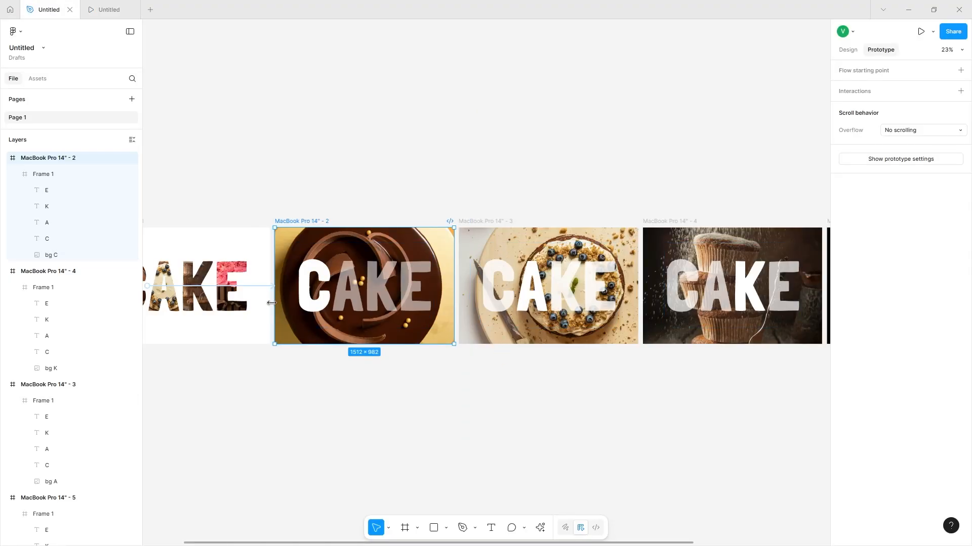
{"action": "double_click", "coordinate": [341, 297]}
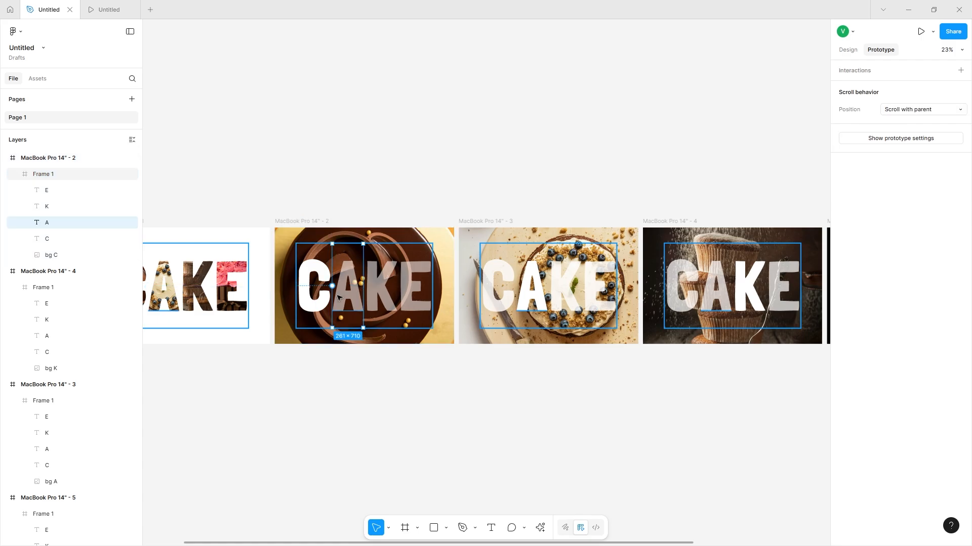
{"action": "left_click", "coordinate": [354, 353]}
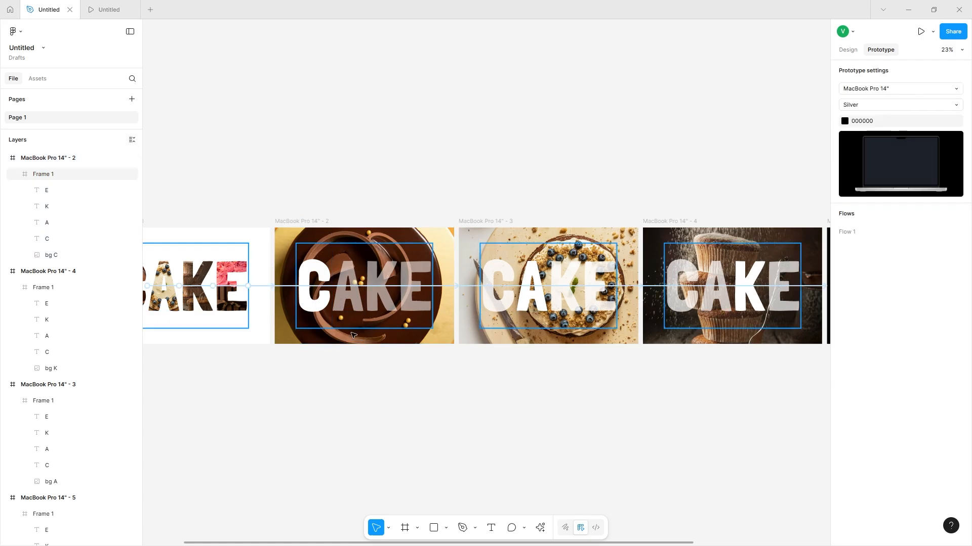
{"action": "scroll", "coordinate": [430, 323], "scroll_direction": "left", "scroll_amount": 2}
{"action": "scroll", "coordinate": [484, 322], "scroll_direction": "right", "scroll_amount": 2}
{"action": "scroll", "coordinate": [254, 302], "scroll_direction": "left", "scroll_amount": 3}
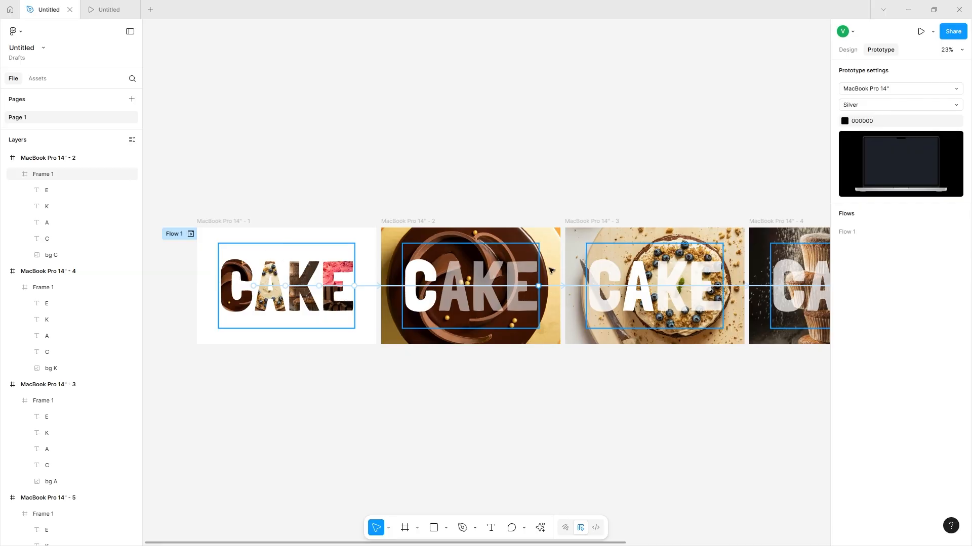
{"action": "scroll", "coordinate": [253, 294], "scroll_direction": "right", "scroll_amount": 5}
{"action": "scroll", "coordinate": [270, 309], "scroll_direction": "left", "scroll_amount": 7}
{"action": "scroll", "coordinate": [270, 310], "scroll_direction": "left", "scroll_amount": 1}
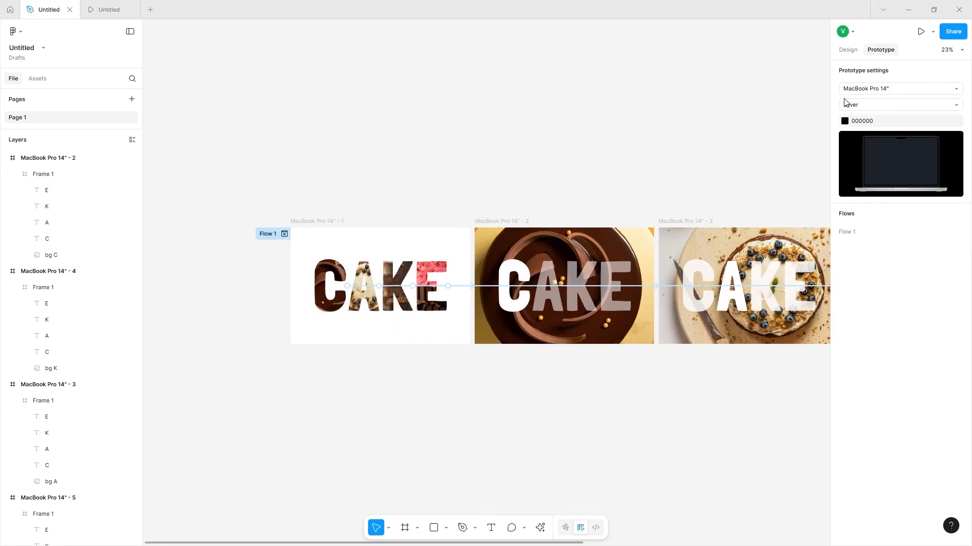
Switch from prototype to design properties and select the MacBook Pro 14" - 2 frame.
{"action": "left_click", "coordinate": [847, 50]}
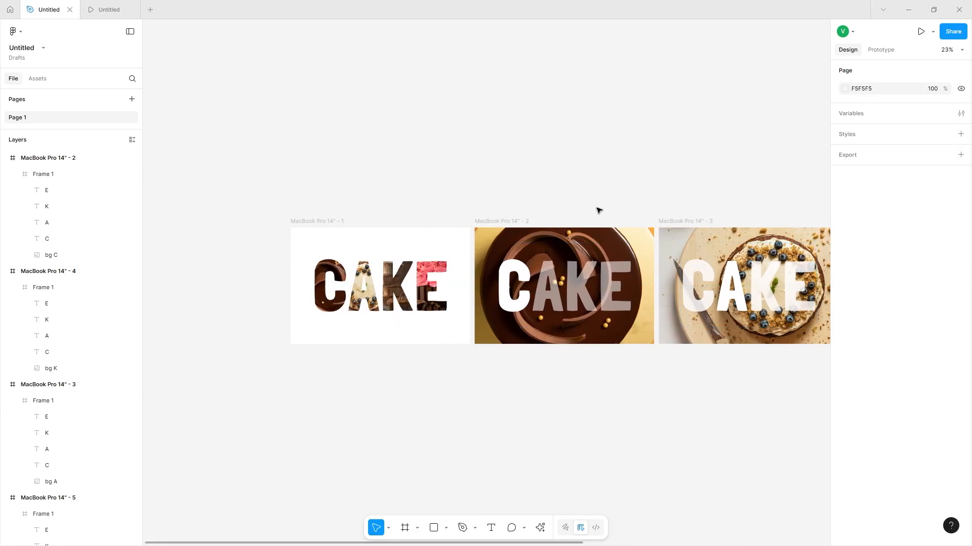
{"action": "right_click", "coordinate": [595, 213]}
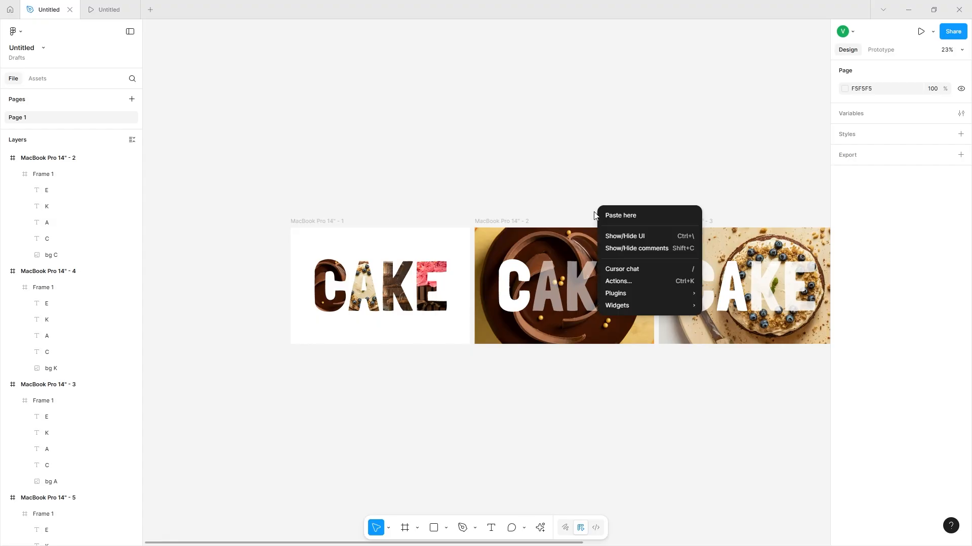
{"action": "left_click", "coordinate": [487, 226]}
{"action": "left_click", "coordinate": [491, 231]}
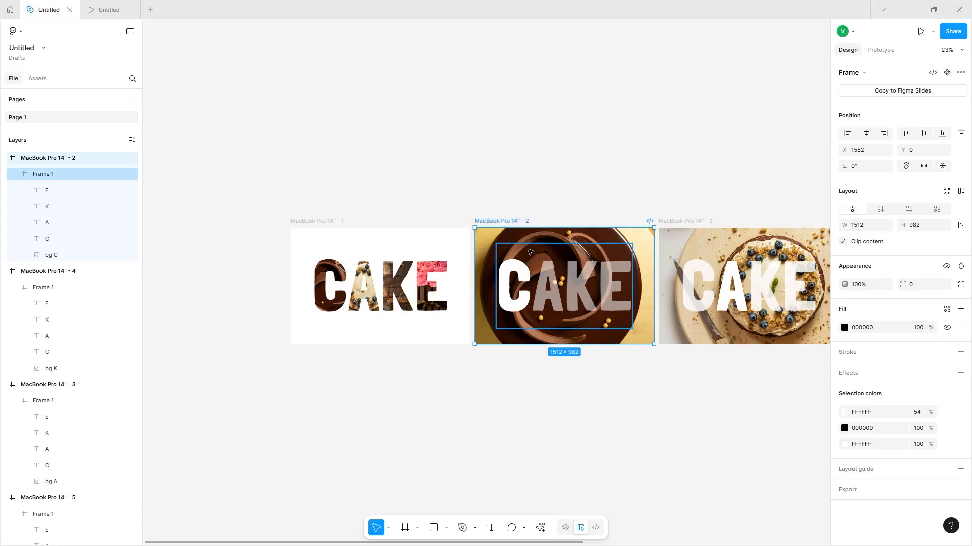
{"action": "left_click", "coordinate": [329, 231]}
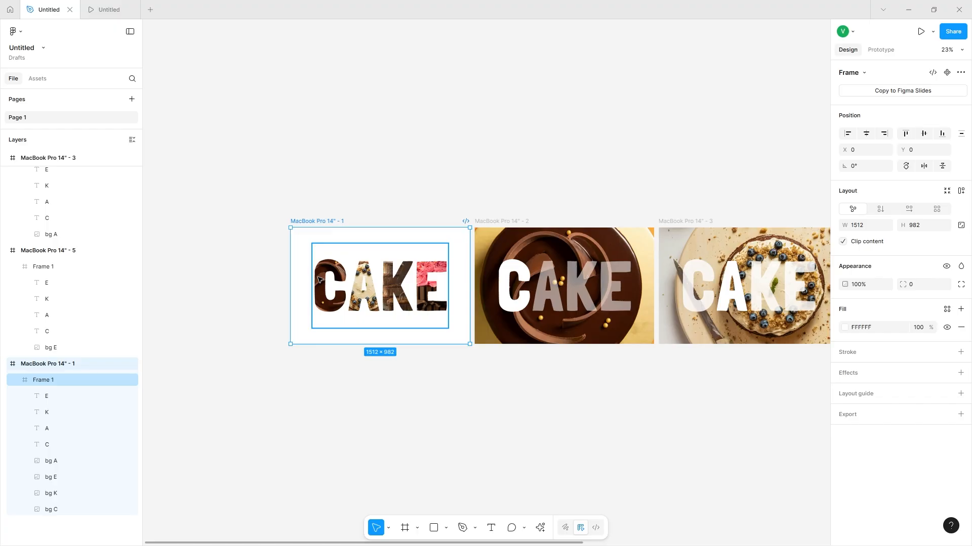
{"action": "scroll", "coordinate": [593, 249], "scroll_direction": "up", "scroll_amount": 5}
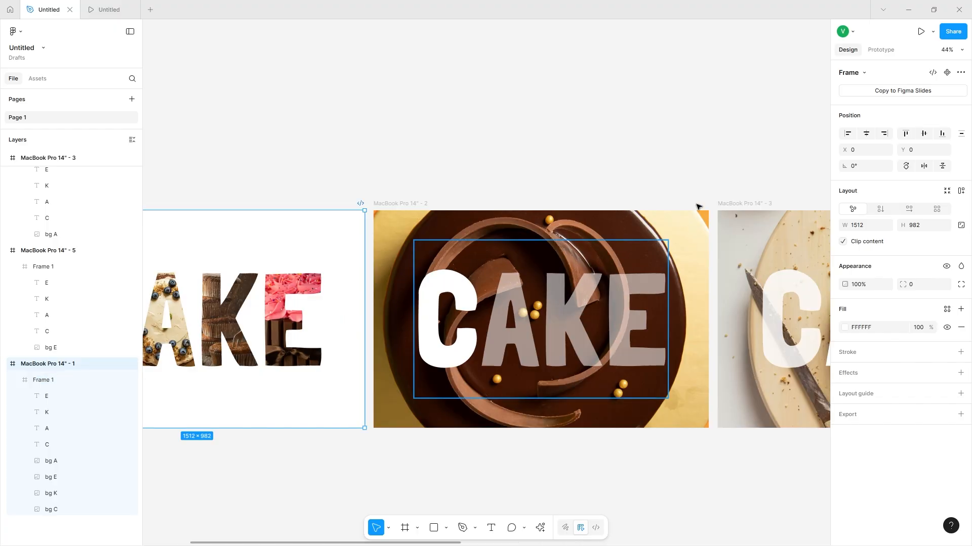
{"action": "left_click", "coordinate": [404, 205]}
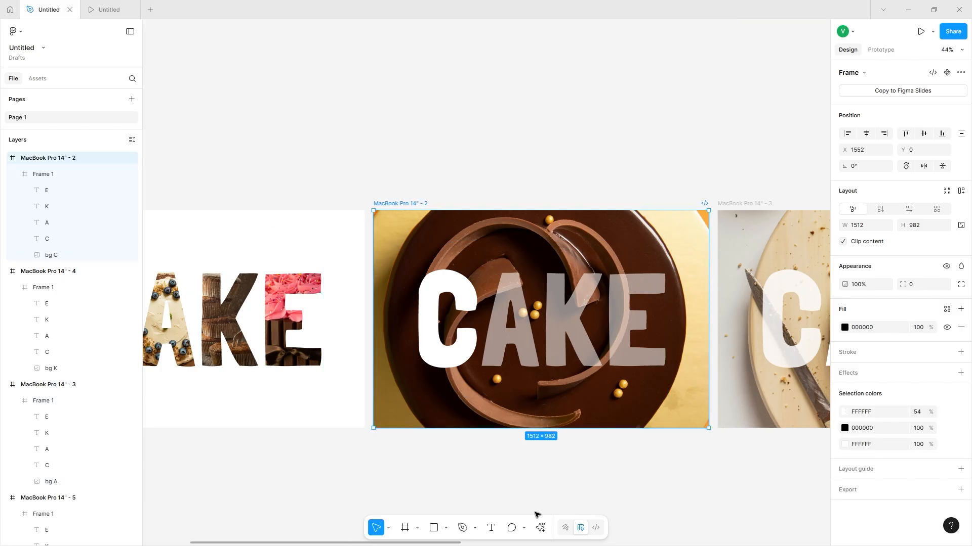
Find and run the Iconify plugin, and search its icon sets for "cross".
{"action": "left_click", "coordinate": [540, 527]}
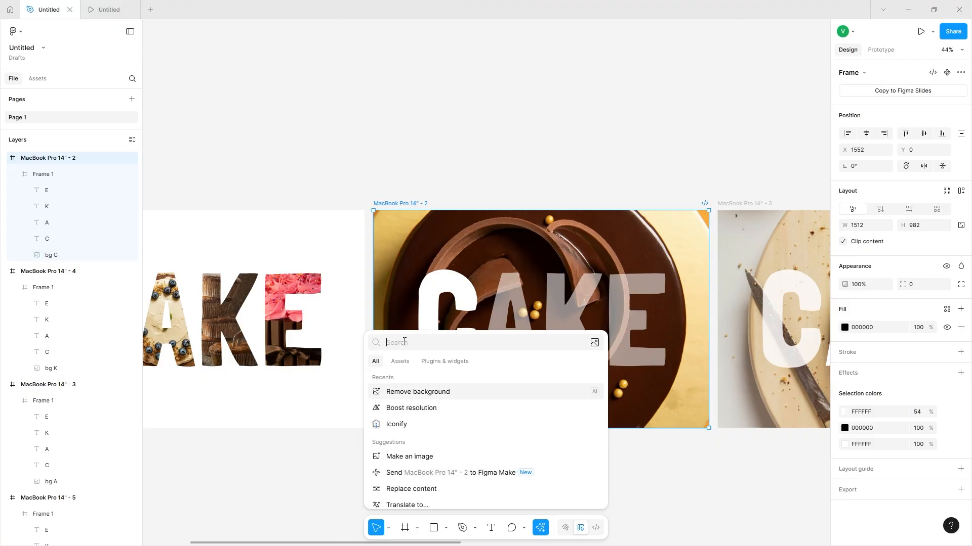
{"action": "type", "text": "iconfiy"}
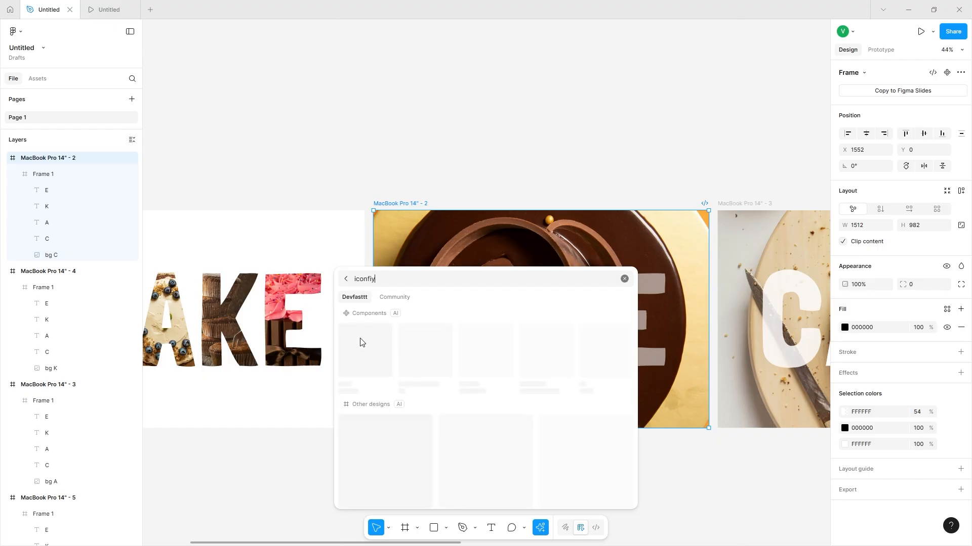
{"action": "left_click", "coordinate": [388, 301]}
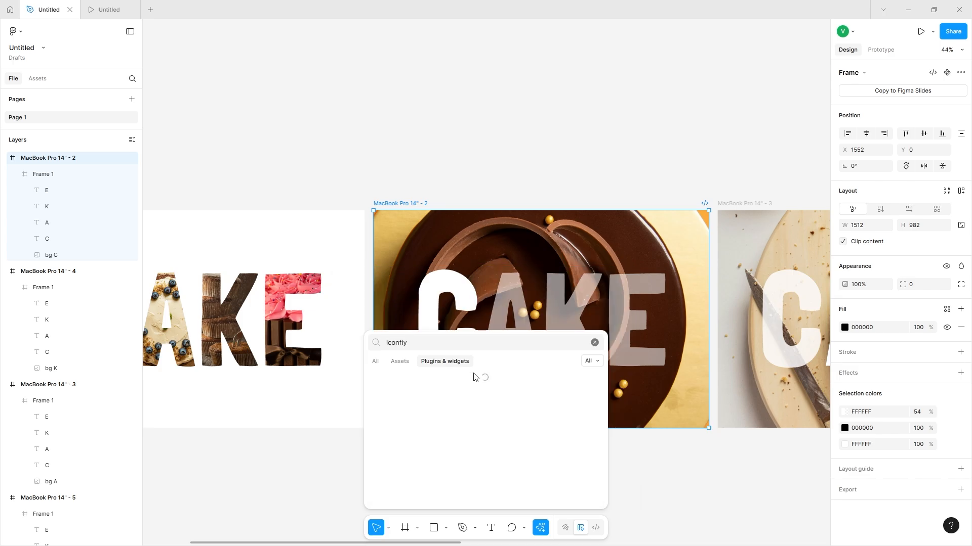
{"action": "key", "text": "Escape"}
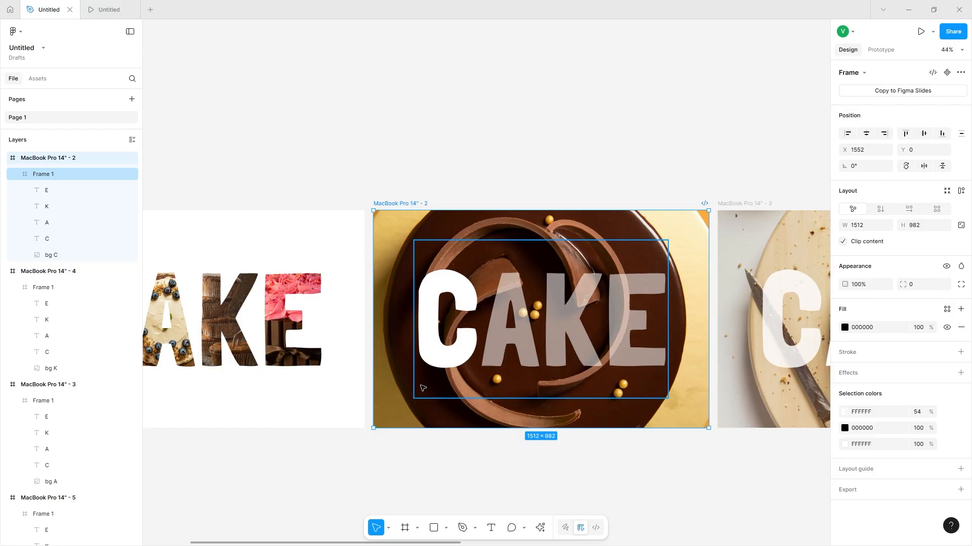
{"action": "left_click", "coordinate": [695, 170]}
{"action": "type", "text": "c"}
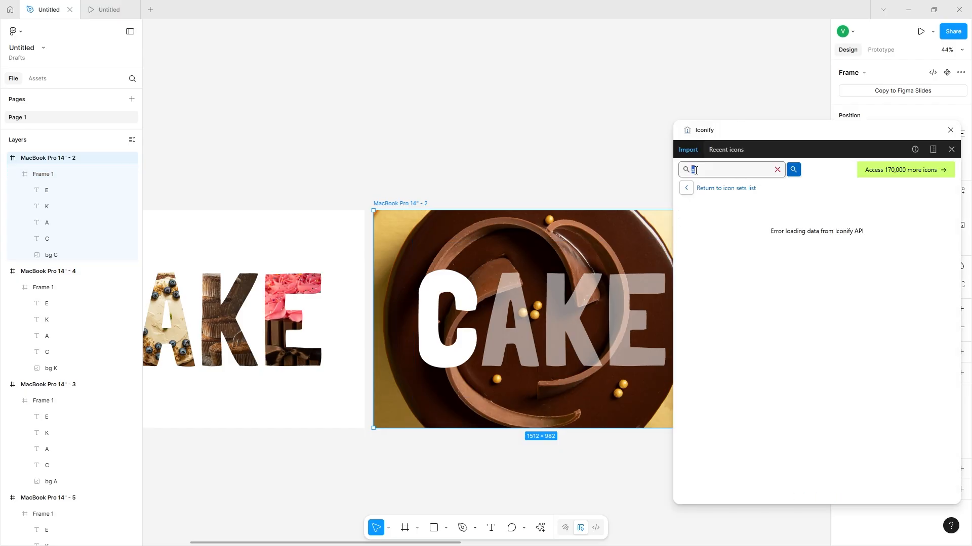
{"action": "type", "text": "ross"}
Import the codex:cross icon and place it at about 270 × 270 near the upper-right corner of MacBook Pro 14" - 2.
{"action": "left_click_drag", "start_coordinate": [794, 346], "coordinate": [580, 174]}
{"action": "left_click", "coordinate": [950, 130]}
{"action": "key", "text": "shift+1"}
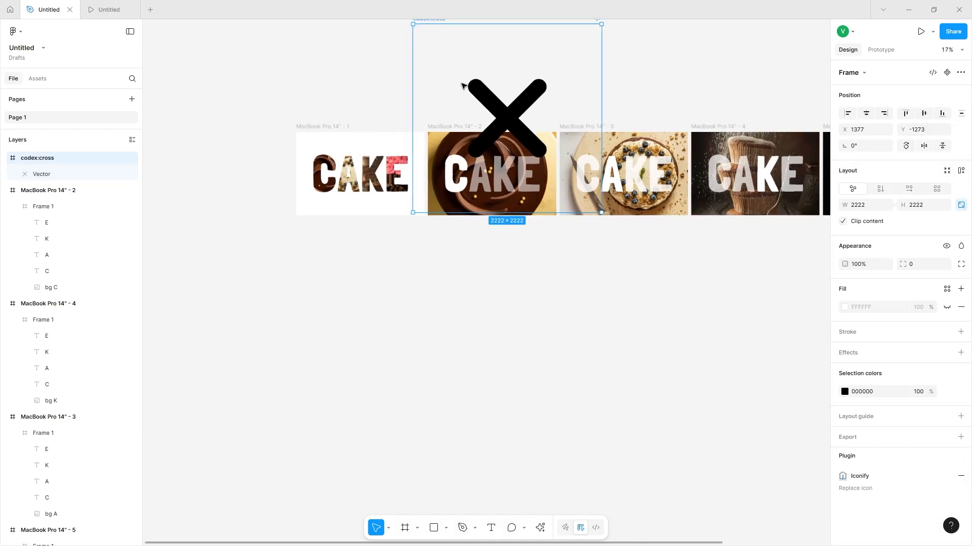
{"action": "left_click_drag", "start_coordinate": [460, 110], "coordinate": [501, 217]}
{"action": "key", "text": "shift+2"}
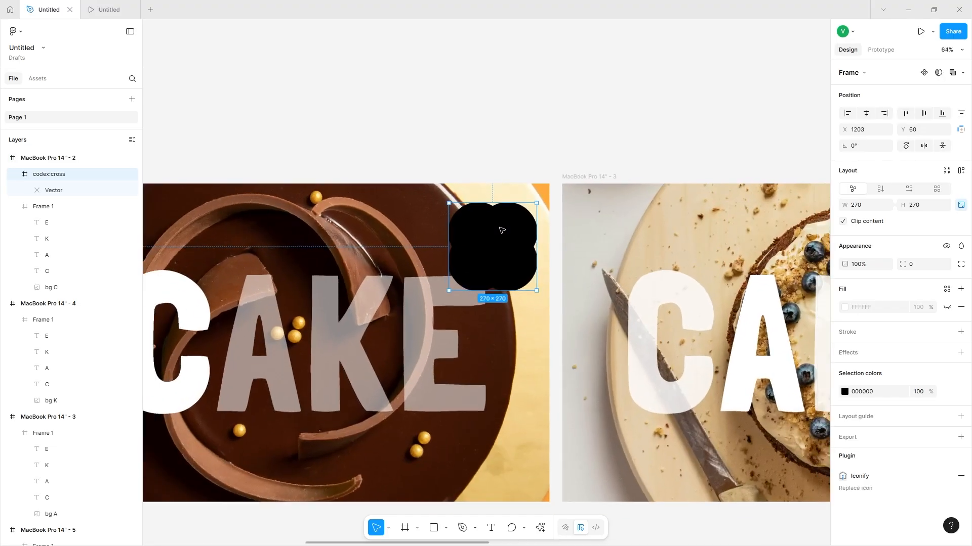
Set the stroke weight of the cross icon's vector to 18.
{"action": "double_click", "coordinate": [470, 259]}
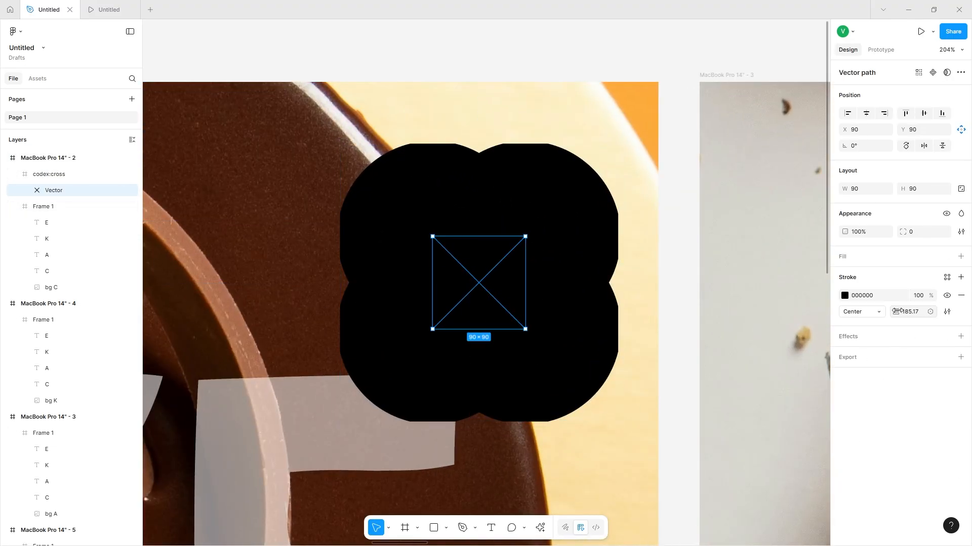
{"action": "mouse_move", "coordinate": [900, 310]}
{"action": "left_mouse_down"}
{"action": "mouse_move", "coordinate": [706, 347]}
{"action": "mouse_move", "coordinate": [736, 347]}
{"action": "left_mouse_up"}
{"action": "scroll", "coordinate": [596, 203], "scroll_direction": "down", "scroll_amount": 5}
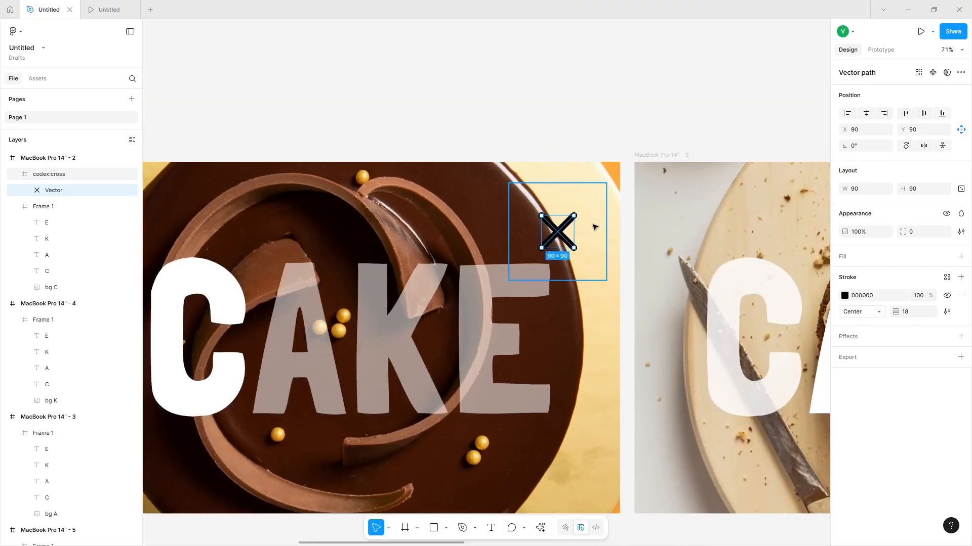
Scale the codex:cross icon down to 95 × 95, keeping it near the upper-right corner of MacBook Pro 14" - 2.
{"action": "left_click", "coordinate": [558, 190]}
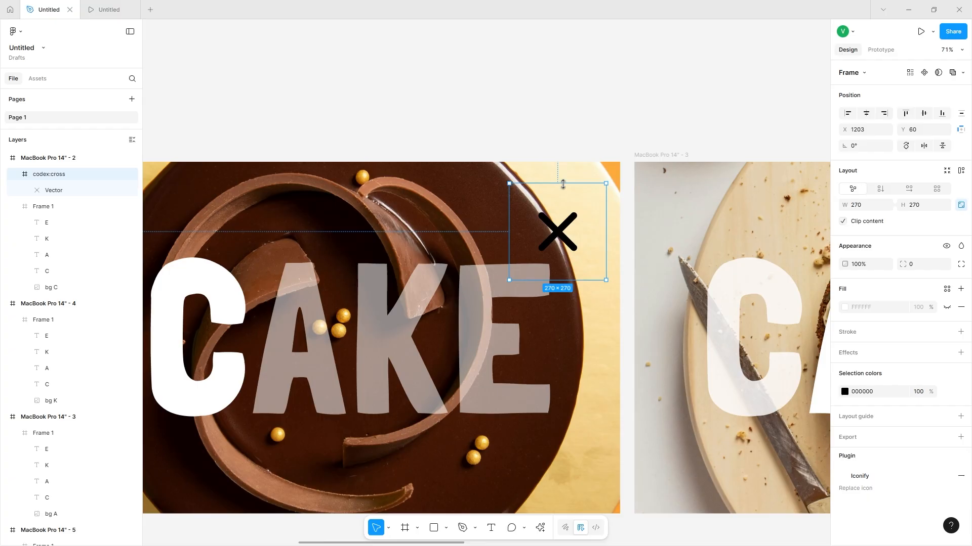
{"action": "left_click_drag", "start_coordinate": [563, 183], "coordinate": [593, 197]}
{"action": "scroll", "coordinate": [575, 210], "scroll_direction": "up", "scroll_amount": 5}
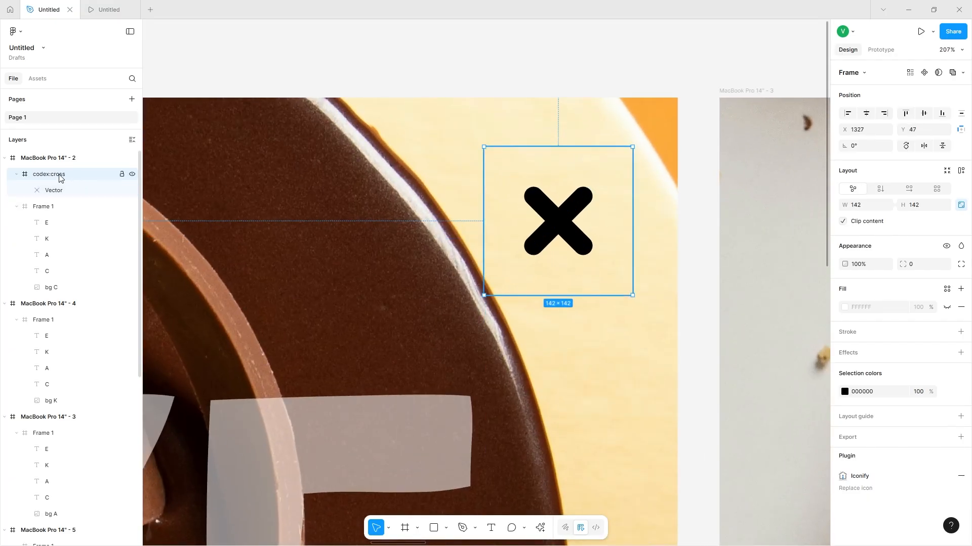
{"action": "left_click", "coordinate": [53, 191]}
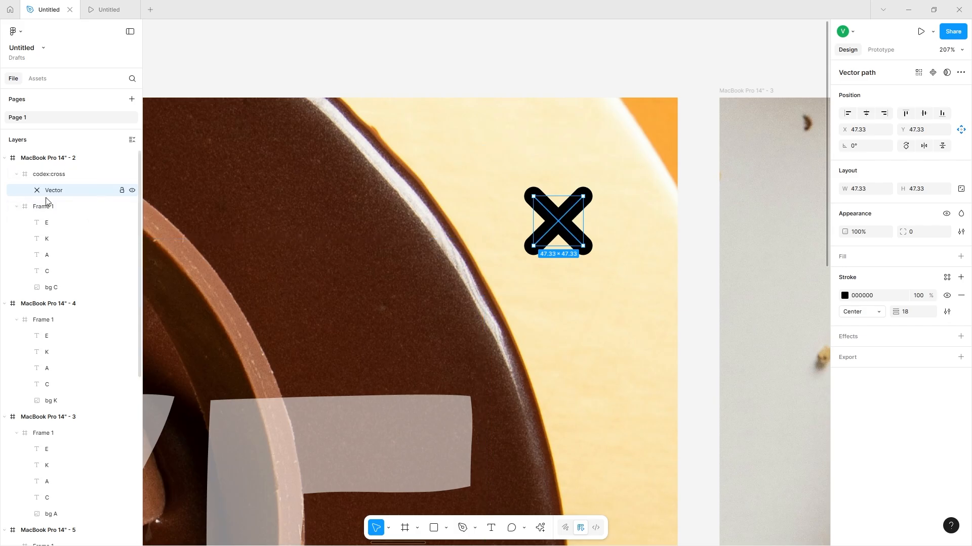
{"action": "scroll", "coordinate": [526, 222], "scroll_direction": "down", "scroll_amount": 8}
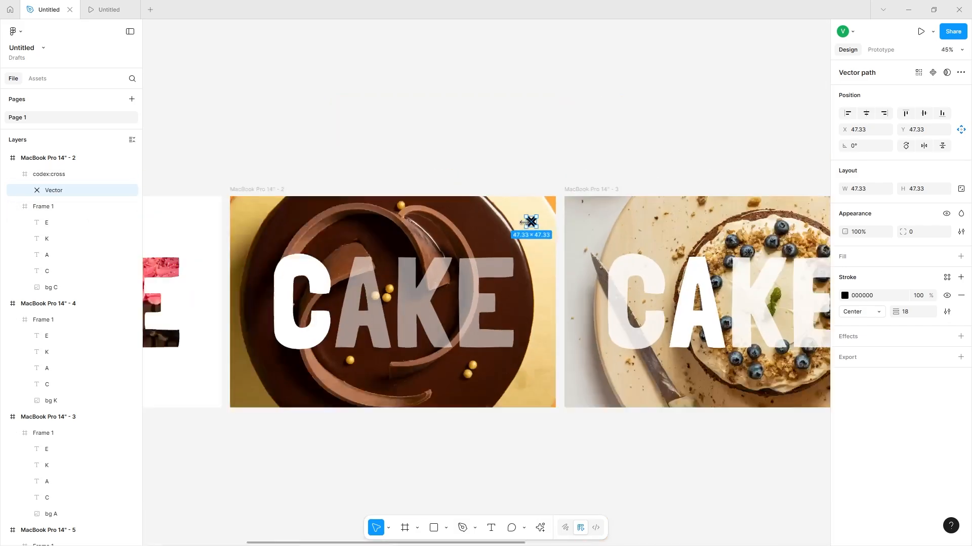
{"action": "left_click", "coordinate": [334, 197]}
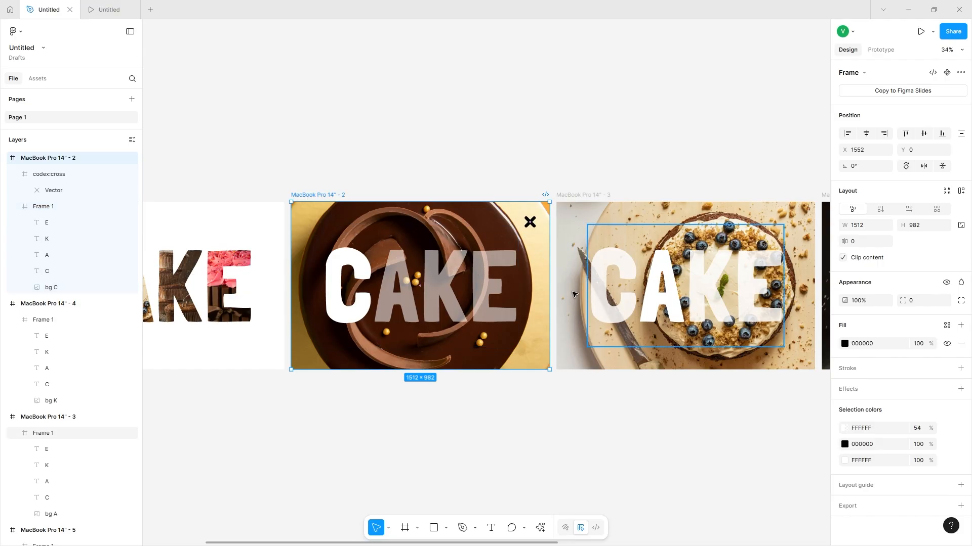
{"action": "scroll", "coordinate": [543, 230], "scroll_direction": "up", "scroll_amount": 5}
{"action": "left_click", "coordinate": [503, 208]}
{"action": "left_click_drag", "start_coordinate": [516, 256], "coordinate": [516, 214]}
{"action": "scroll", "coordinate": [516, 210], "scroll_direction": "up", "scroll_amount": 2}
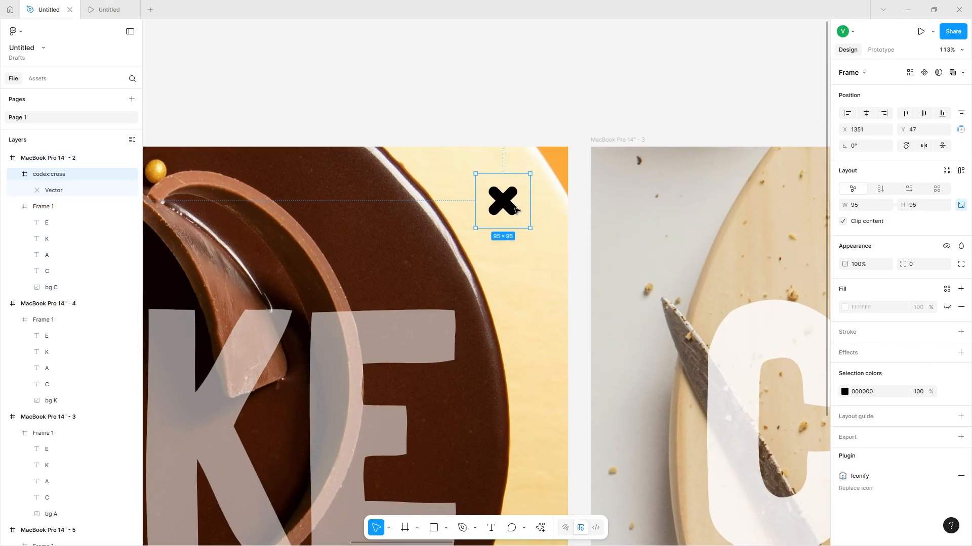
Thin the small cross vector's stroke to a weight of 7.
{"action": "scroll", "coordinate": [515, 215], "scroll_direction": "up", "scroll_amount": 1}
{"action": "scroll", "coordinate": [514, 216], "scroll_direction": "up", "scroll_amount": 5}
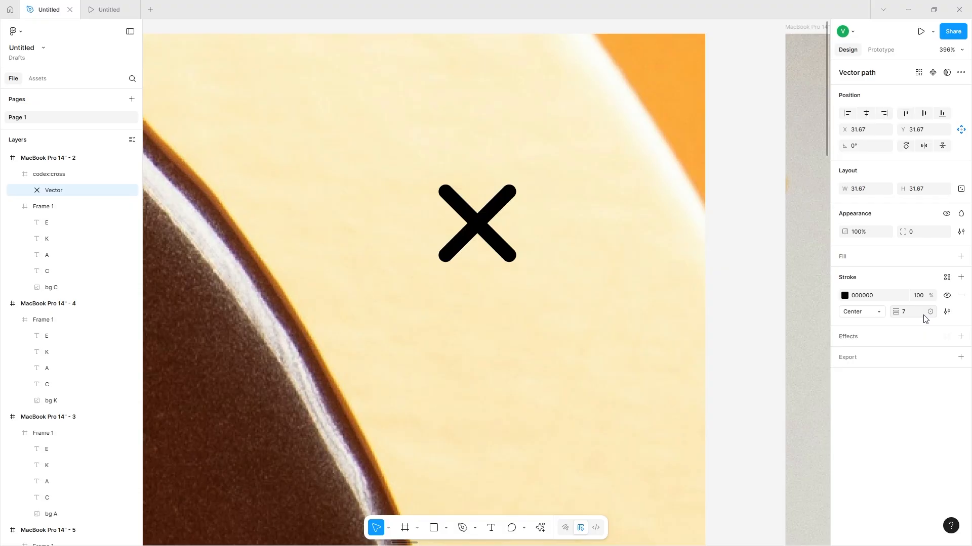
{"action": "scroll", "coordinate": [531, 266], "scroll_direction": "down", "scroll_amount": 4}
Move the cross icon to about X 1340, Y 78 and recolour it white, FFFFFF.
{"action": "left_click", "coordinate": [503, 226]}
{"action": "left_click_drag", "start_coordinate": [520, 246], "coordinate": [509, 271]}
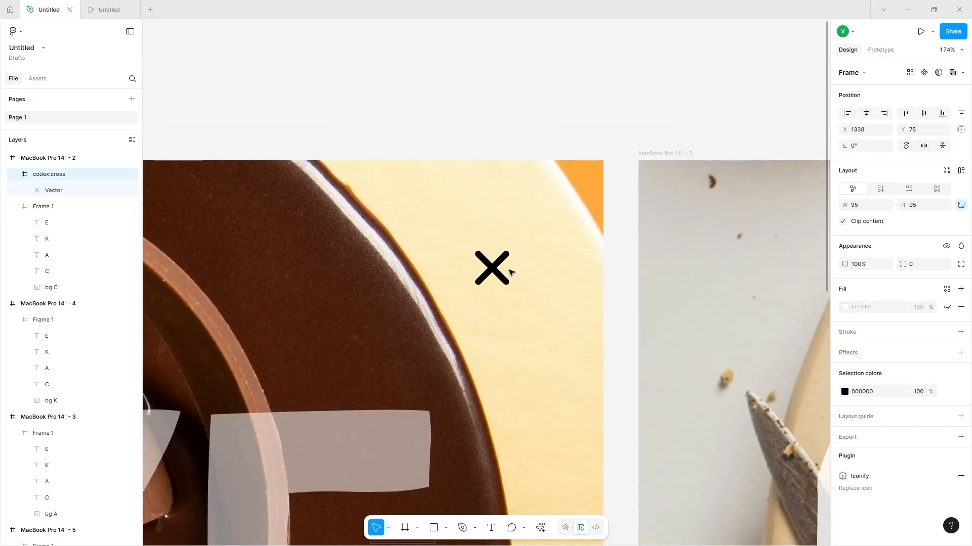
{"action": "left_click", "coordinate": [848, 393]}
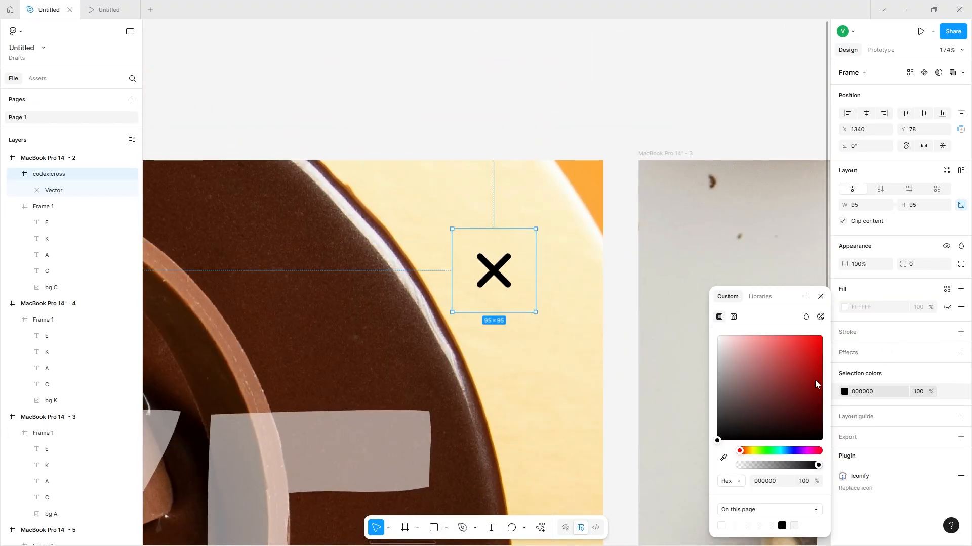
{"action": "left_click_drag", "start_coordinate": [815, 381], "coordinate": [654, 318]}
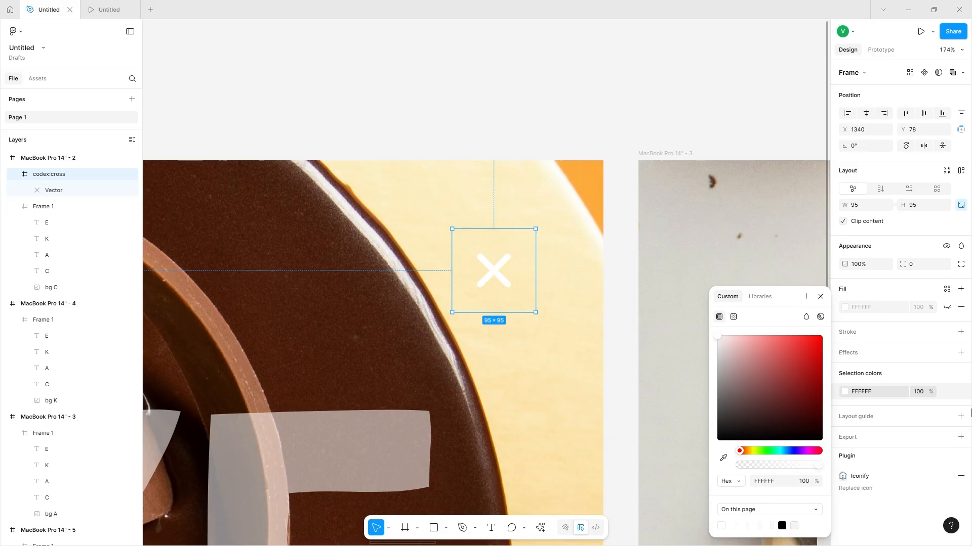
Add a drop shadow to the cross icon with Y offset 2 and blur about 10.7, shown behind transparent areas.
{"action": "left_click", "coordinate": [961, 353]}
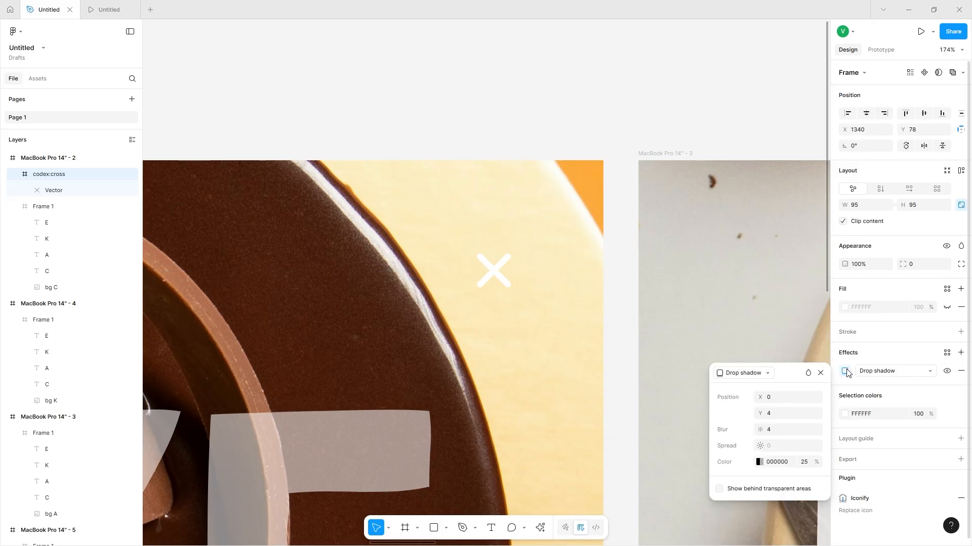
{"action": "left_click", "coordinate": [719, 489]}
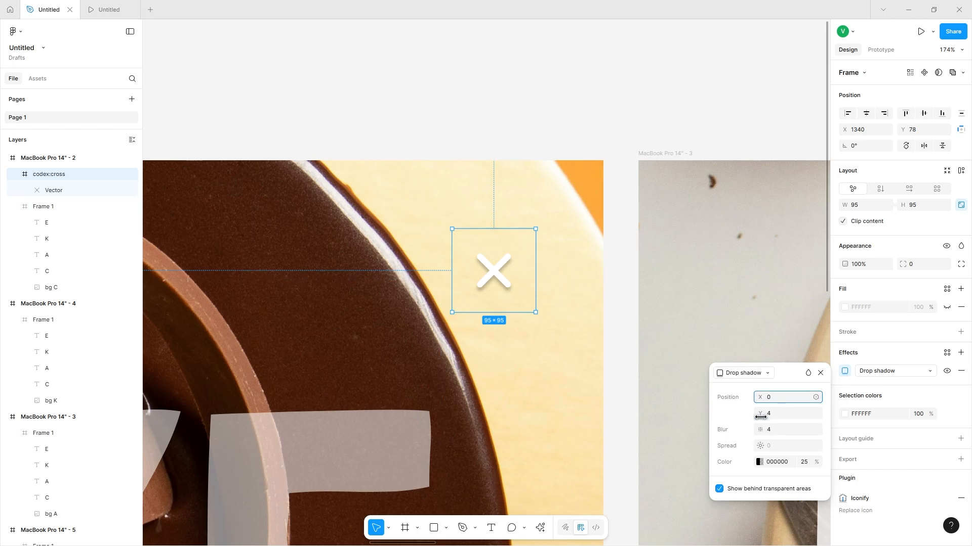
{"action": "left_click_drag", "start_coordinate": [764, 413], "coordinate": [764, 448]}
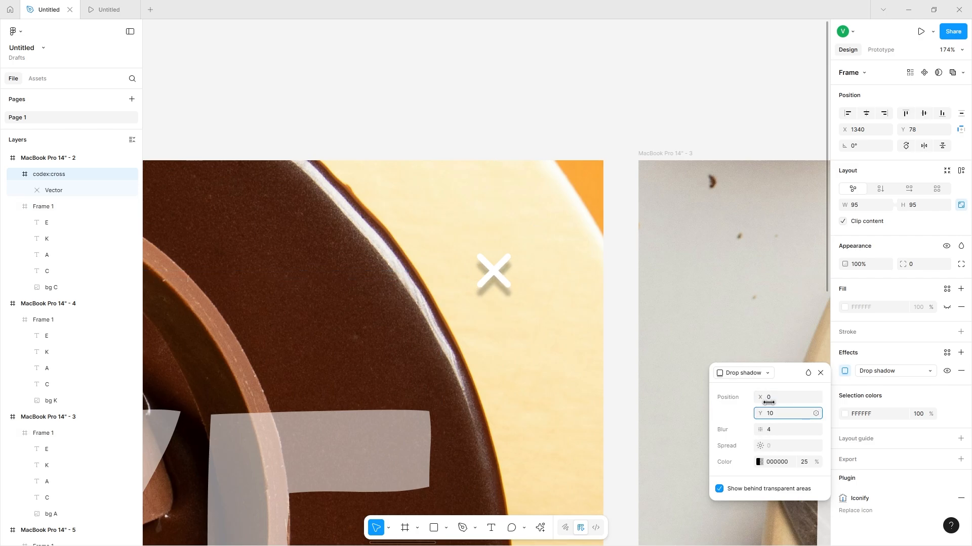
{"action": "left_click_drag", "start_coordinate": [768, 403], "coordinate": [822, 425]}
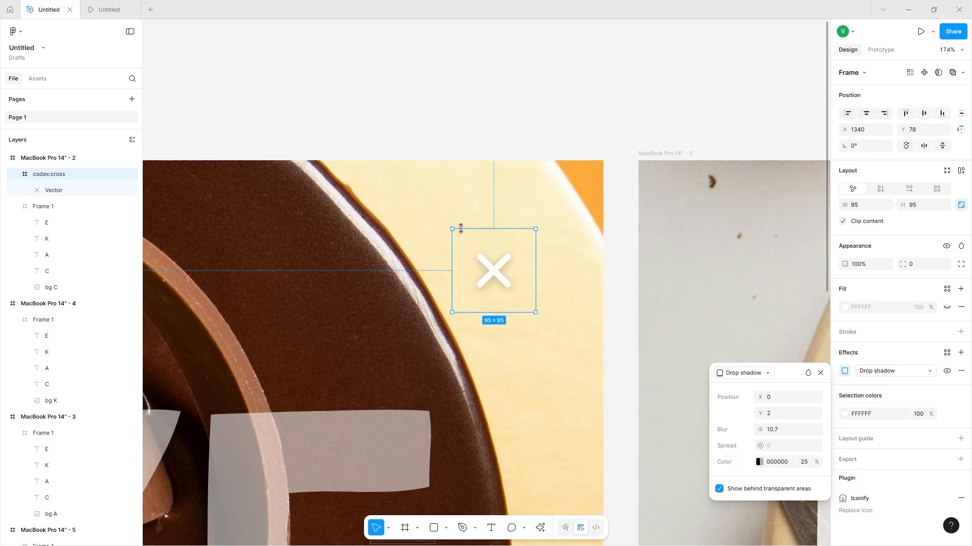
Paste the cross icon into the MacBook Pro 14" - 3, MacBook Pro 14" - 4 and MacBook Pro 14" - 5 frames.
{"action": "scroll", "coordinate": [460, 229], "scroll_direction": "down", "scroll_amount": 10}
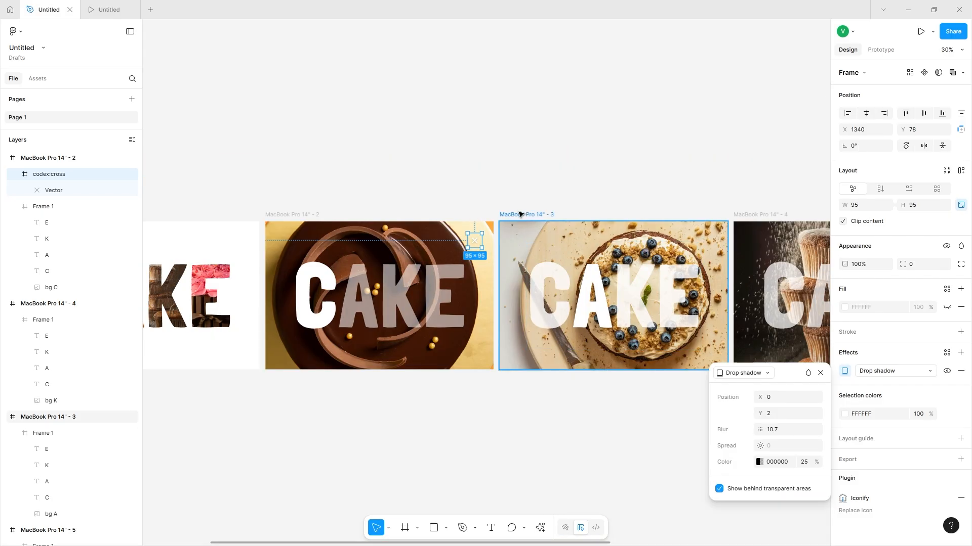
{"action": "left_click", "coordinate": [519, 214]}
{"action": "key", "text": "ctrl+v"}
{"action": "scroll", "coordinate": [590, 217], "scroll_direction": "right", "scroll_amount": 5}
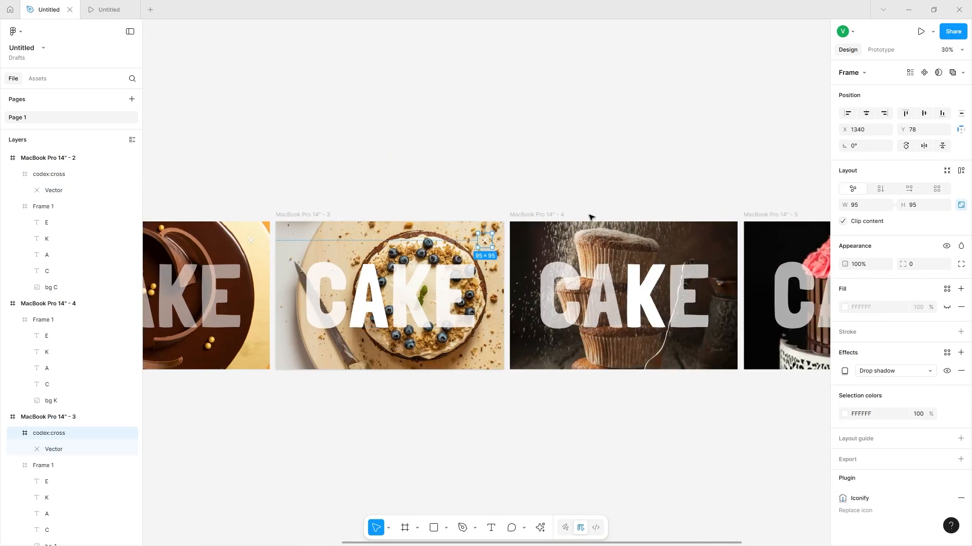
{"action": "left_click", "coordinate": [589, 218]}
{"action": "key", "text": "ctrl+v"}
{"action": "left_click", "coordinate": [756, 218]}
{"action": "key", "text": "ctrl+v"}
{"action": "scroll", "coordinate": [756, 220], "scroll_direction": "right", "scroll_amount": 5}
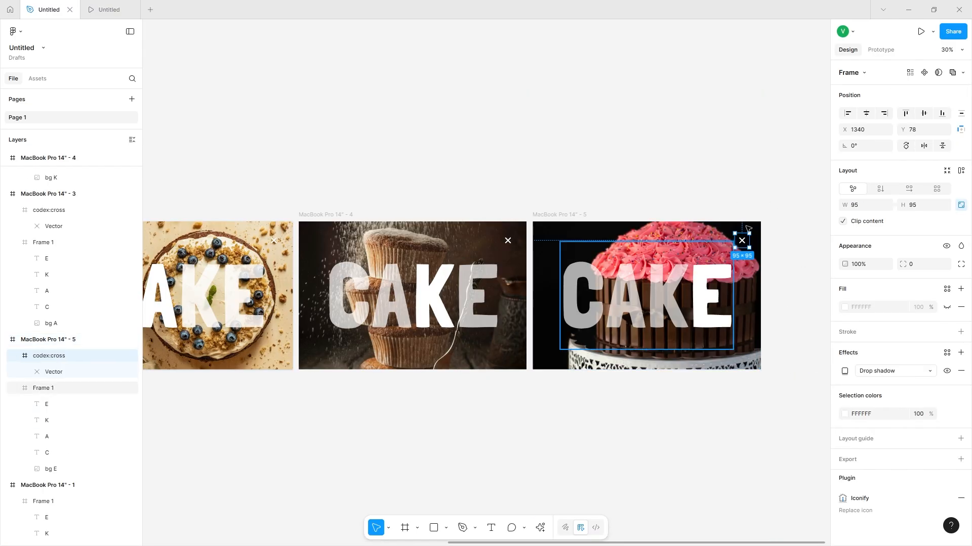
{"action": "scroll", "coordinate": [743, 227], "scroll_direction": "right", "scroll_amount": 3}
{"action": "scroll", "coordinate": [428, 258], "scroll_direction": "left", "scroll_amount": 4}
{"action": "scroll", "coordinate": [425, 257], "scroll_direction": "left", "scroll_amount": 4}
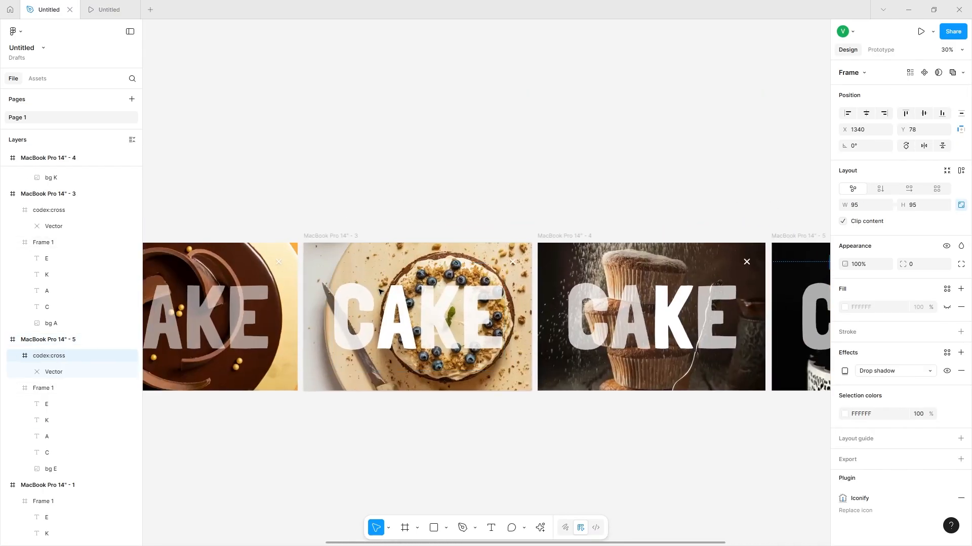
Move the cross icon on MacBook Pro 14" - 3 into its Frame 1, at about X 907, Y 14.
{"action": "scroll", "coordinate": [355, 273], "scroll_direction": "down", "scroll_amount": 1}
{"action": "left_click", "coordinate": [286, 297]}
{"action": "key", "text": "ctrl+v"}
{"action": "scroll", "coordinate": [299, 205], "scroll_direction": "up", "scroll_amount": 10}
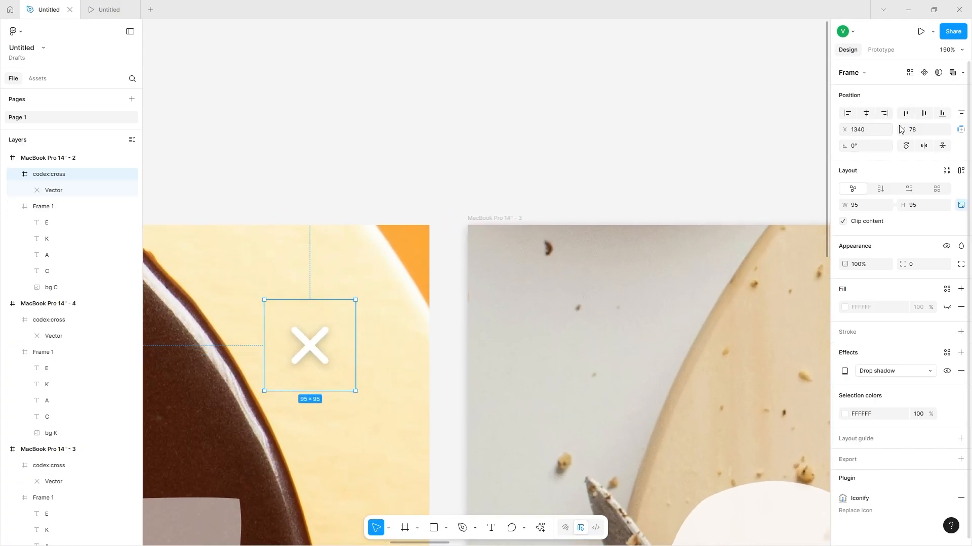
{"action": "scroll", "coordinate": [611, 340], "scroll_direction": "right", "scroll_amount": 20}
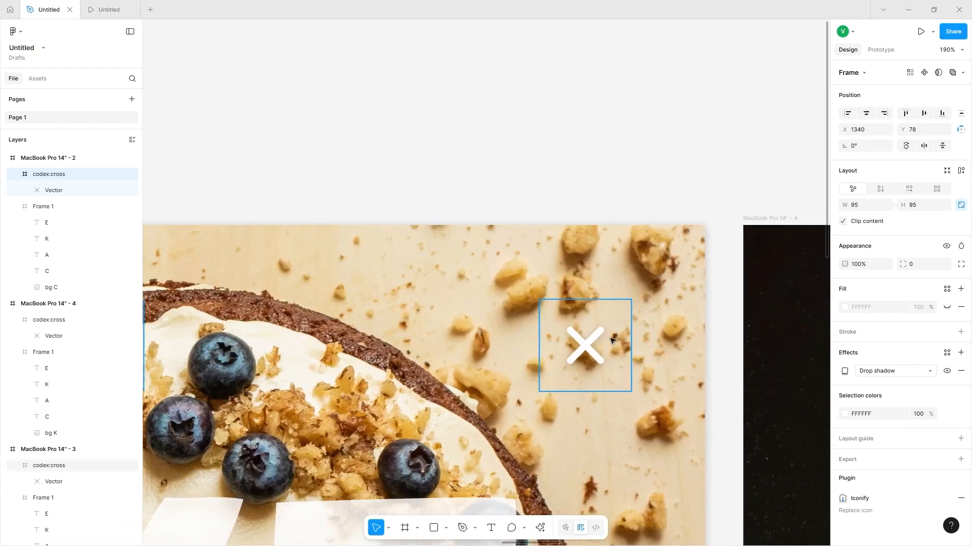
{"action": "left_click", "coordinate": [611, 340]}
{"action": "left_click_drag", "start_coordinate": [611, 340], "coordinate": [369, 407]}
{"action": "scroll", "coordinate": [360, 392], "scroll_direction": "down", "scroll_amount": 6}
{"action": "scroll", "coordinate": [359, 392], "scroll_direction": "left", "scroll_amount": 8}
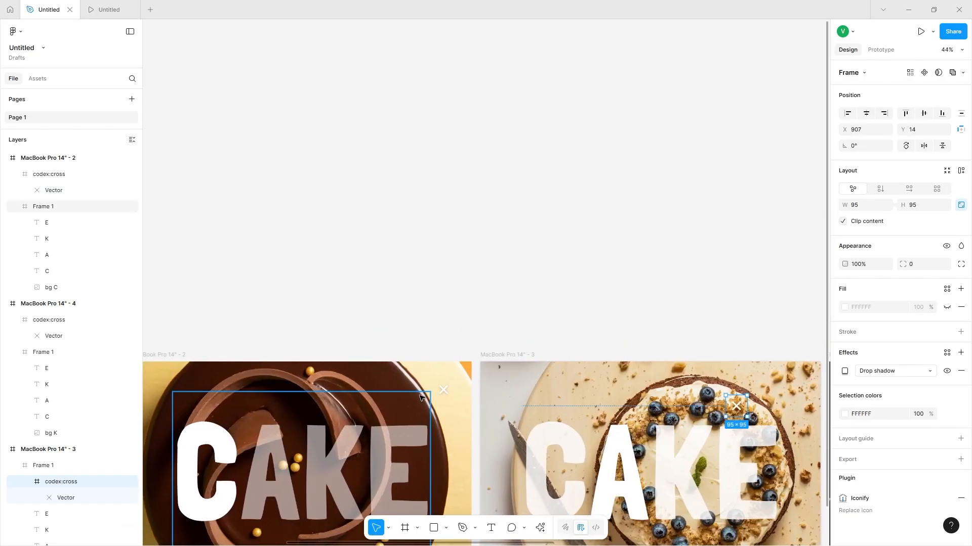
Move the cross icon on MacBook Pro 14" - 3 out of Frame 1 towards the upper-right corner and set its X to 1340.
{"action": "scroll", "coordinate": [457, 410], "scroll_direction": "up", "scroll_amount": 6}
{"action": "scroll", "coordinate": [492, 363], "scroll_direction": "down", "scroll_amount": 3}
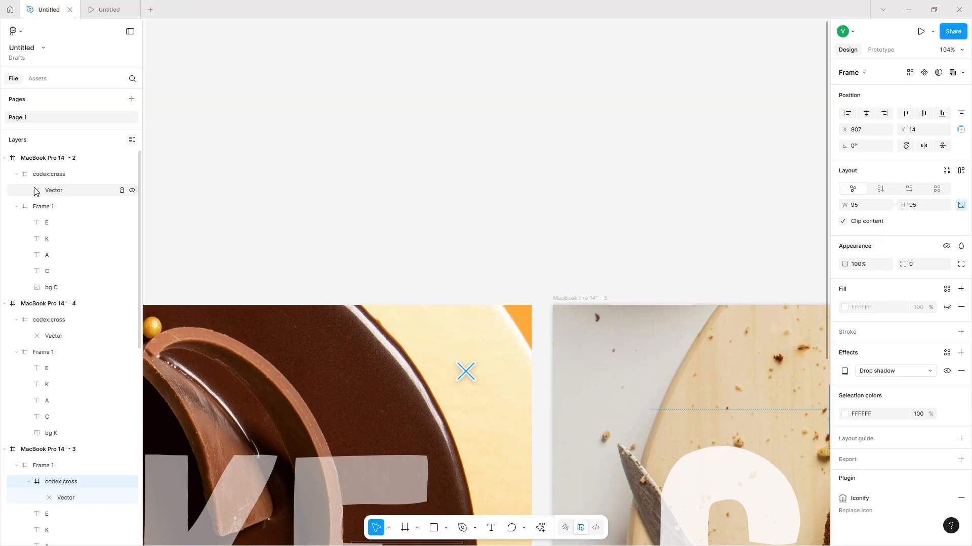
{"action": "left_click", "coordinate": [71, 175]}
{"action": "scroll", "coordinate": [538, 505], "scroll_direction": "right", "scroll_amount": 10}
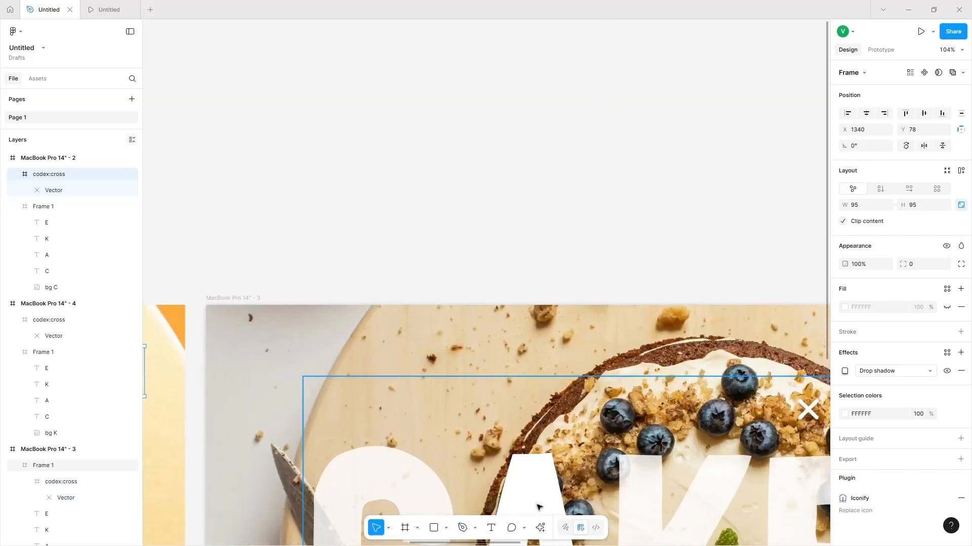
{"action": "double_click", "coordinate": [476, 409]}
{"action": "left_click_drag", "start_coordinate": [480, 409], "coordinate": [549, 349]}
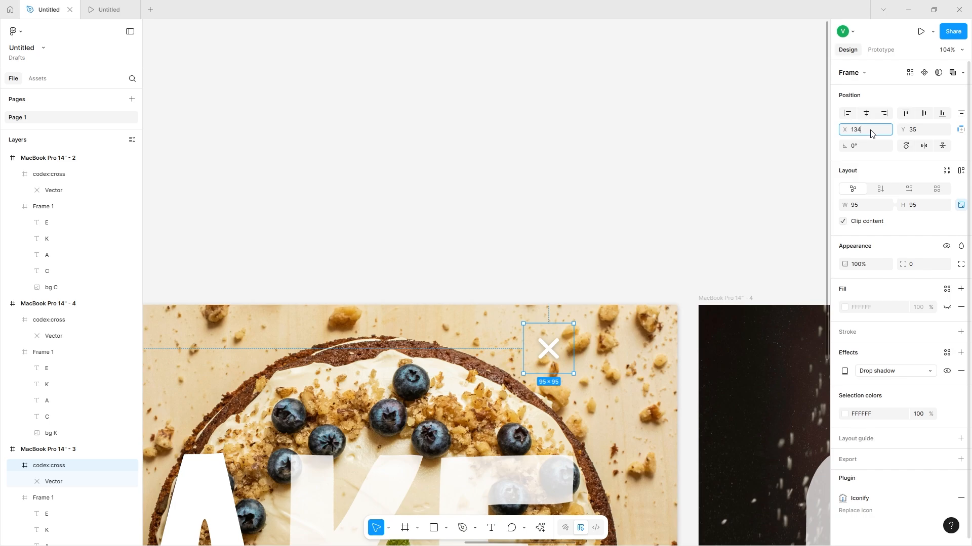
{"action": "key", "text": "Return"}
{"action": "scroll", "coordinate": [501, 362], "scroll_direction": "down", "scroll_amount": 5}
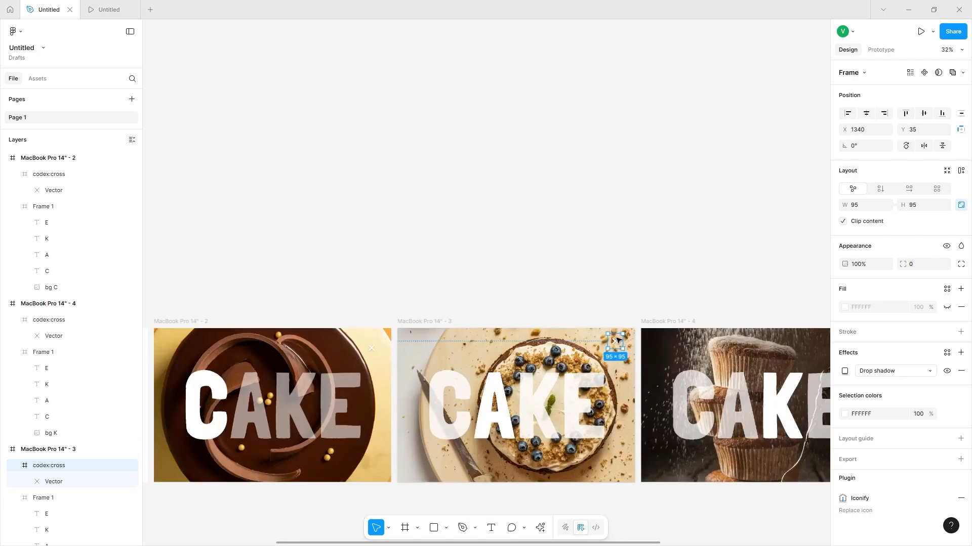
Set the Y position of the cross icon on MacBook Pro 14" - 3 to 78, matching the cross on MacBook Pro 14" - 2.
{"action": "scroll", "coordinate": [501, 361], "scroll_direction": "up", "scroll_amount": 5}
{"action": "left_click", "coordinate": [550, 342]}
{"action": "scroll", "coordinate": [669, 316], "scroll_direction": "right", "scroll_amount": 10}
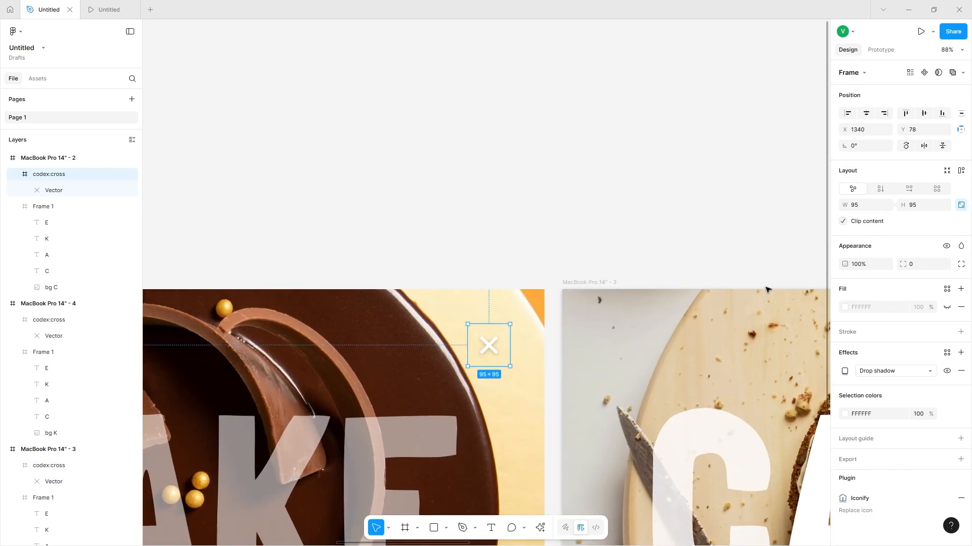
{"action": "scroll", "coordinate": [670, 316], "scroll_direction": "right", "scroll_amount": 2}
{"action": "left_click", "coordinate": [454, 327]}
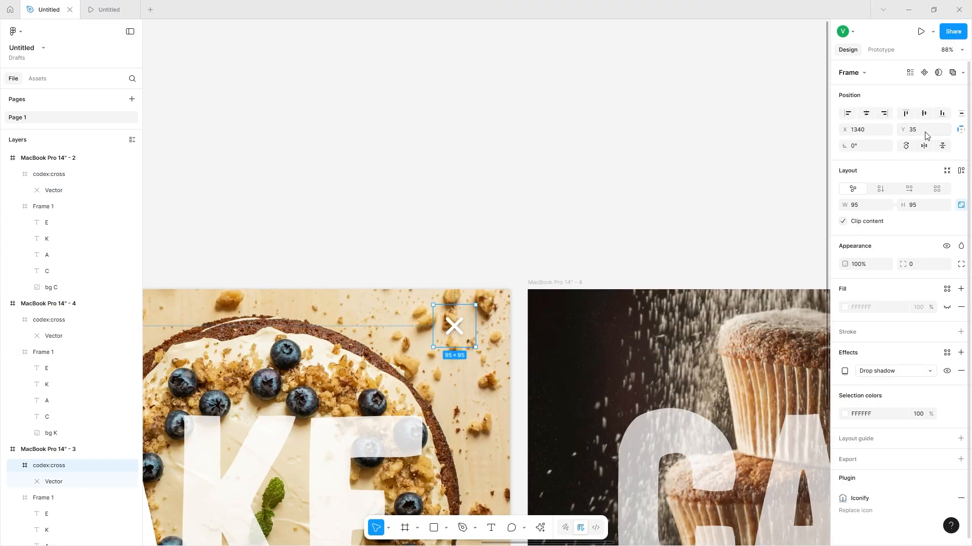
{"action": "type", "text": "78"}
{"action": "left_click", "coordinate": [607, 186]}
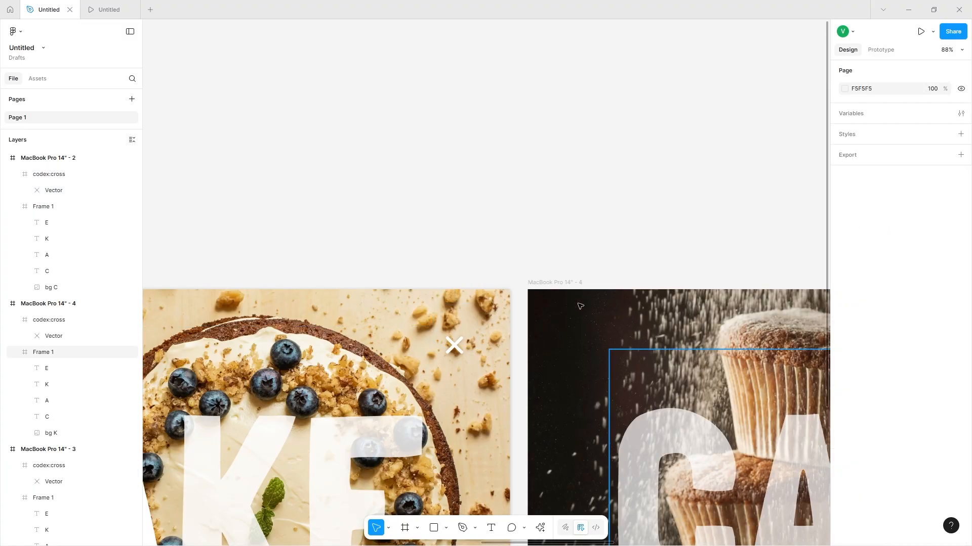
{"action": "scroll", "coordinate": [560, 288], "scroll_direction": "down", "scroll_amount": 2}
{"action": "left_click", "coordinate": [563, 283]}
{"action": "scroll", "coordinate": [582, 291], "scroll_direction": "right", "scroll_amount": 10}
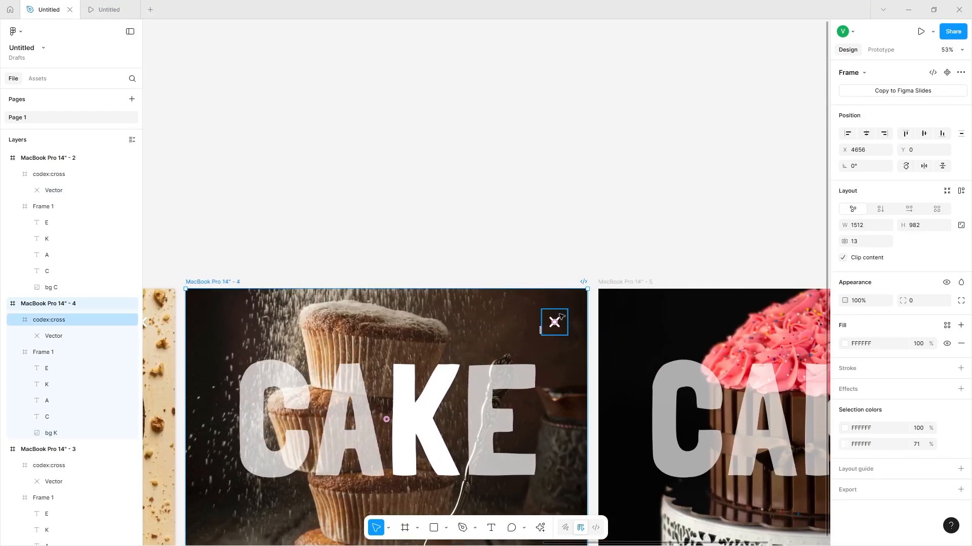
{"action": "scroll", "coordinate": [563, 261], "scroll_direction": "down", "scroll_amount": 3}
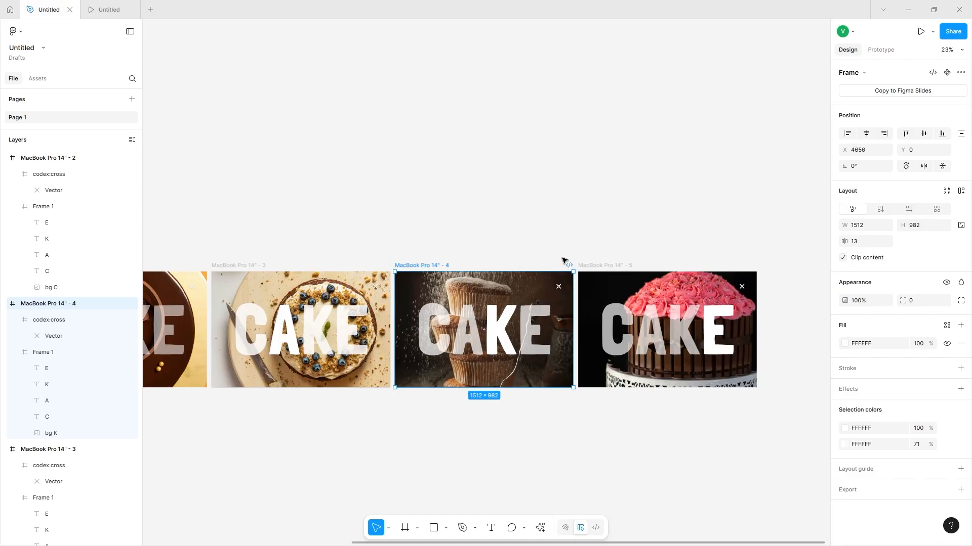
Add an On click interaction to the cross on MacBook Pro 14" - 2 that navigates to MacBook Pro 14" - 1.
{"action": "scroll", "coordinate": [564, 261], "scroll_direction": "left", "scroll_amount": 8}
{"action": "left_click", "coordinate": [440, 315]}
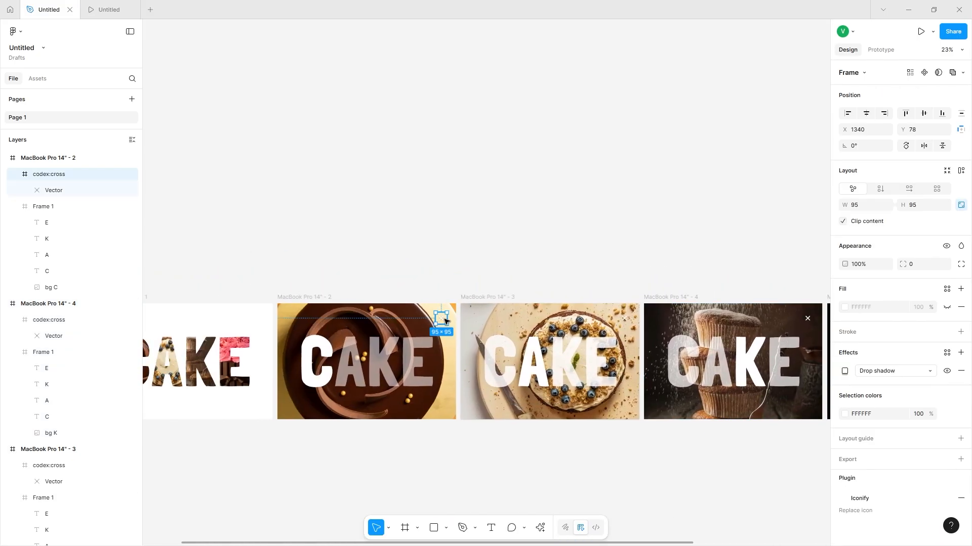
{"action": "scroll", "coordinate": [438, 321], "scroll_direction": "up", "scroll_amount": 3}
{"action": "left_click", "coordinate": [883, 50]}
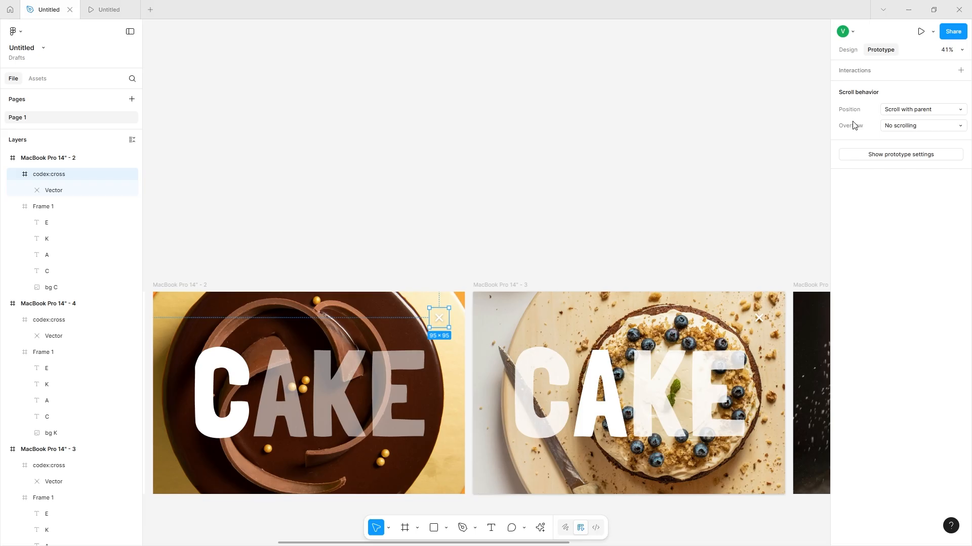
{"action": "left_click", "coordinate": [961, 71]}
{"action": "key", "text": "shift+1"}
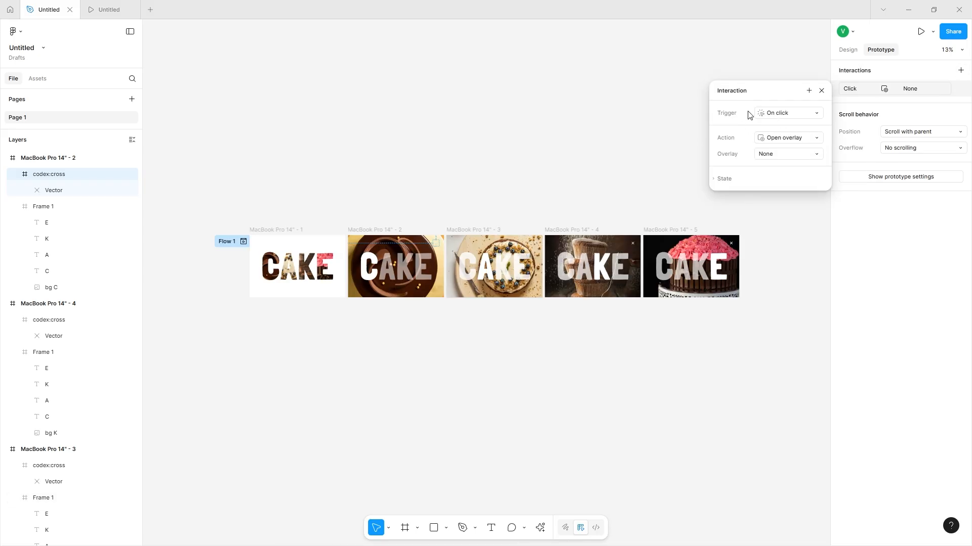
{"action": "left_click", "coordinate": [789, 139]}
{"action": "left_click", "coordinate": [738, 125]}
{"action": "left_click", "coordinate": [762, 138]}
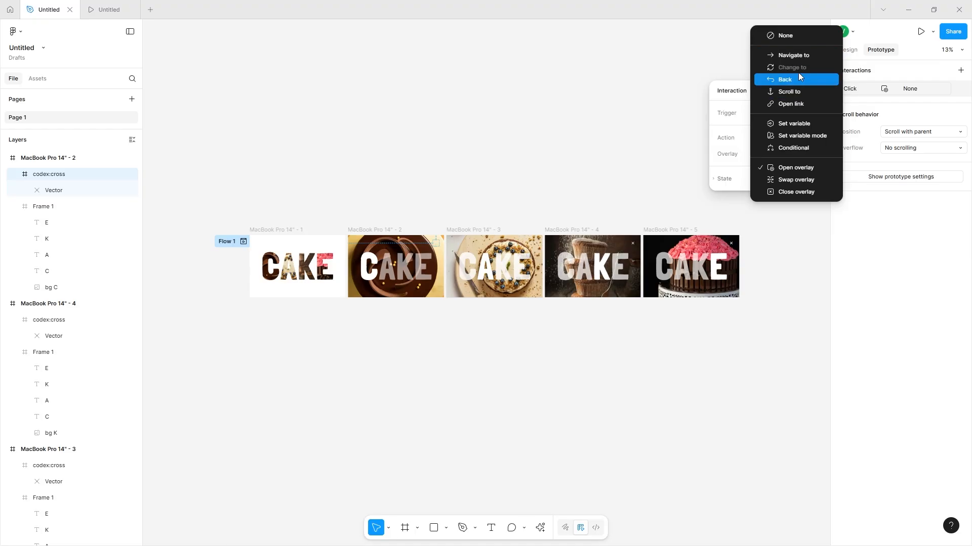
{"action": "left_click", "coordinate": [795, 55]}
{"action": "left_click", "coordinate": [786, 153]}
{"action": "left_click", "coordinate": [788, 158]}
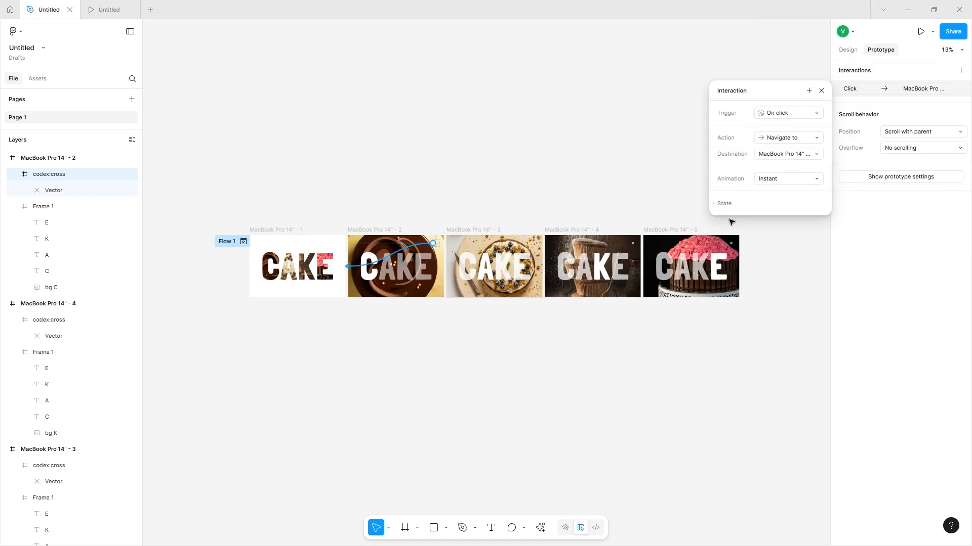
Set the cross interaction's animation to Smart animate with the Gentle curve.
{"action": "left_click", "coordinate": [779, 178]}
{"action": "left_click", "coordinate": [779, 201]}
{"action": "left_click", "coordinate": [765, 199]}
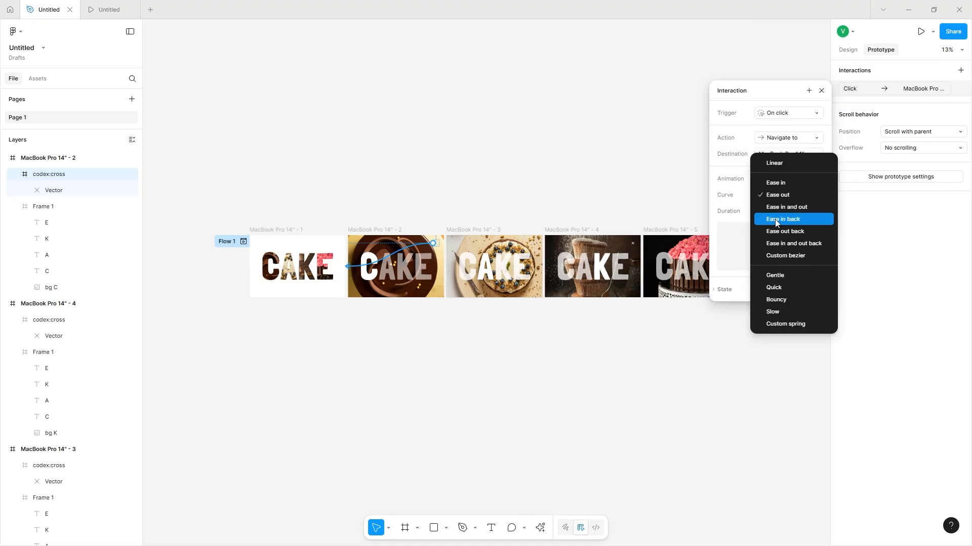
{"action": "left_click", "coordinate": [780, 271]}
{"action": "left_click", "coordinate": [397, 234]}
Test in the prototype preview that the letter C opens its cake picture and the cross returns to the start screen.
{"action": "left_click", "coordinate": [127, 6]}
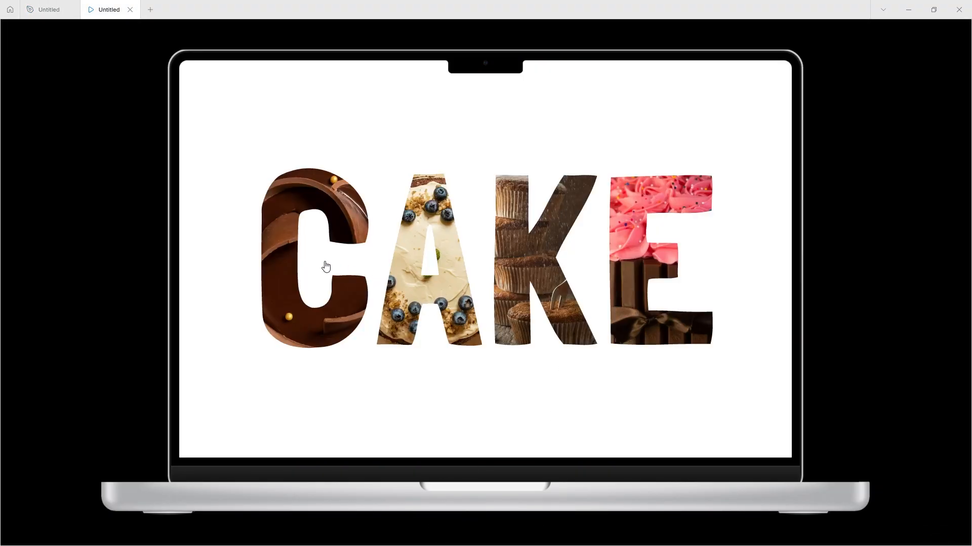
{"action": "left_click", "coordinate": [298, 250]}
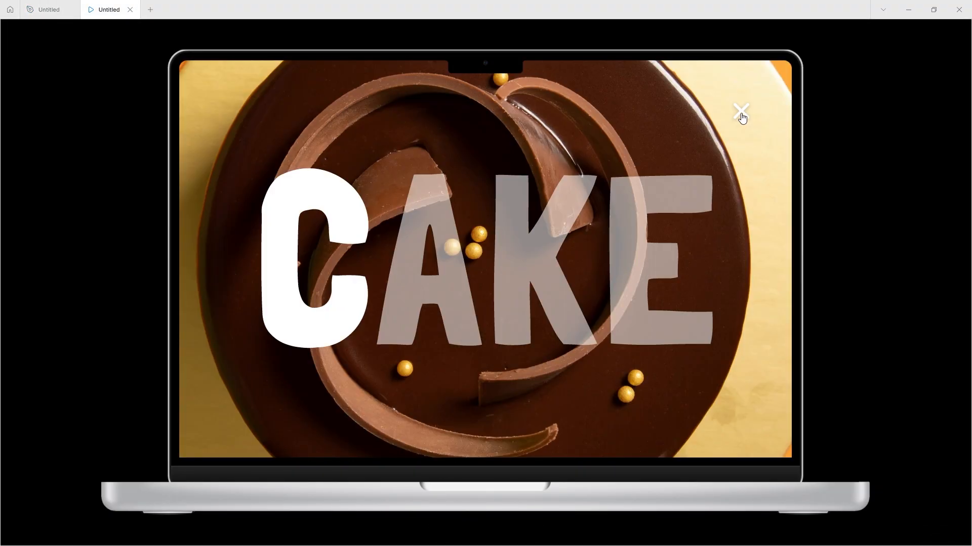
{"action": "left_click", "coordinate": [741, 113]}
{"action": "left_click", "coordinate": [280, 225]}
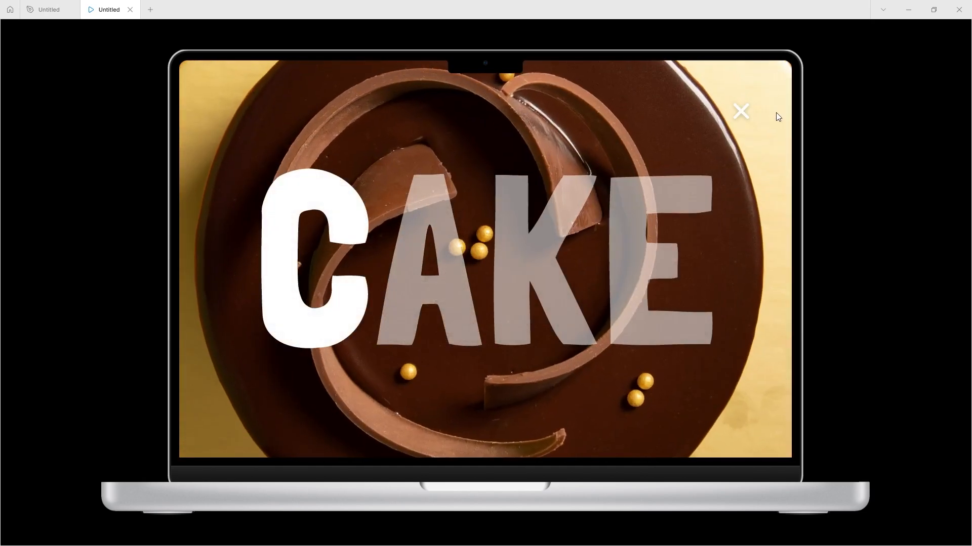
{"action": "left_click", "coordinate": [742, 114]}
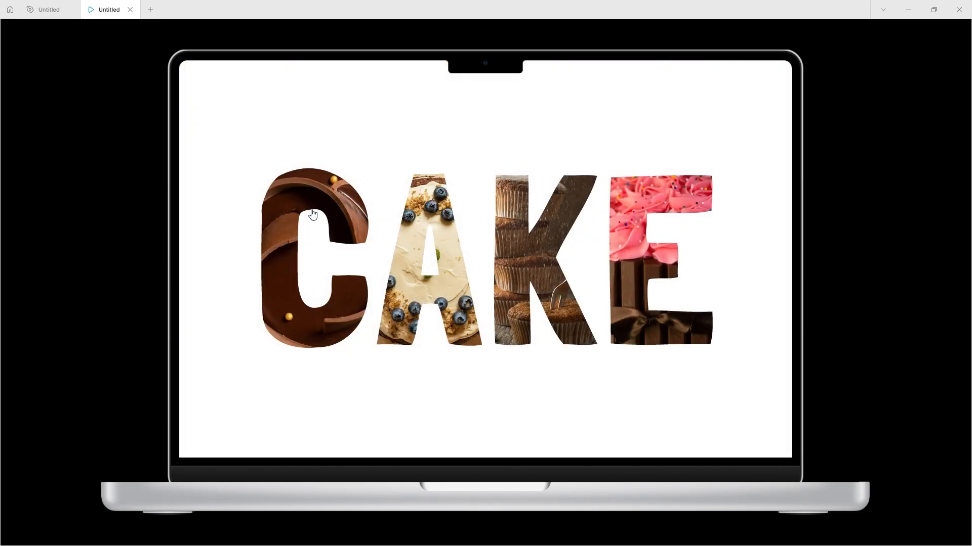
{"action": "left_click", "coordinate": [298, 218]}
{"action": "left_click", "coordinate": [741, 111]}
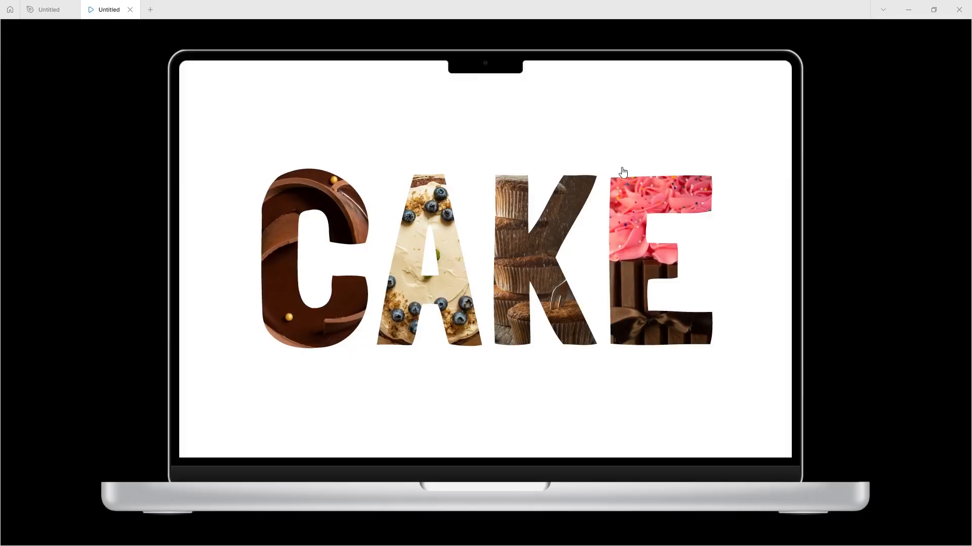
Back in the design file, link the cross on MacBook Pro 14" - 3 to MacBook Pro 14" - 1 with On click, Smart animate, Gentle, 800ms.
{"action": "left_click", "coordinate": [62, 8]}
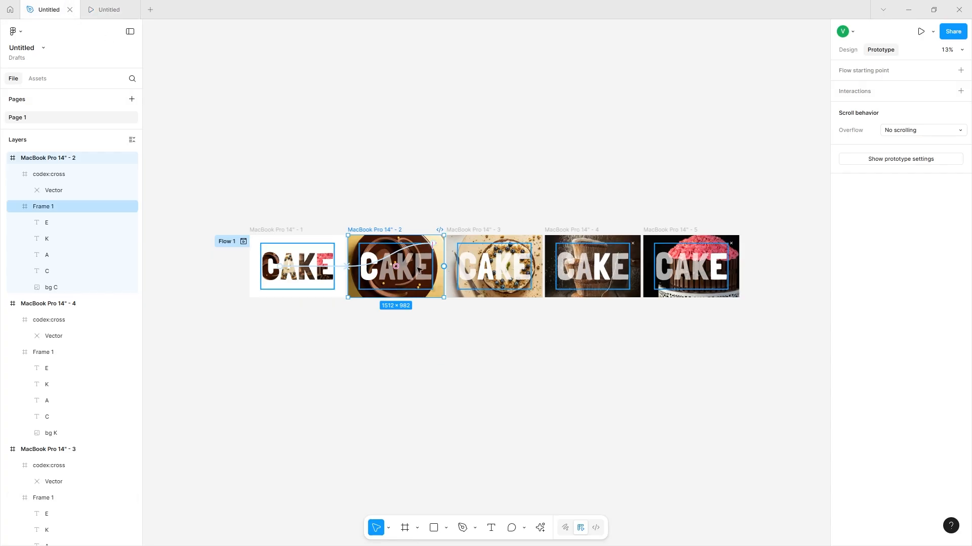
{"action": "left_click", "coordinate": [481, 250]}
{"action": "scroll", "coordinate": [532, 245], "scroll_direction": "up", "scroll_amount": 5}
{"action": "left_click_drag", "start_coordinate": [532, 244], "coordinate": [357, 318]}
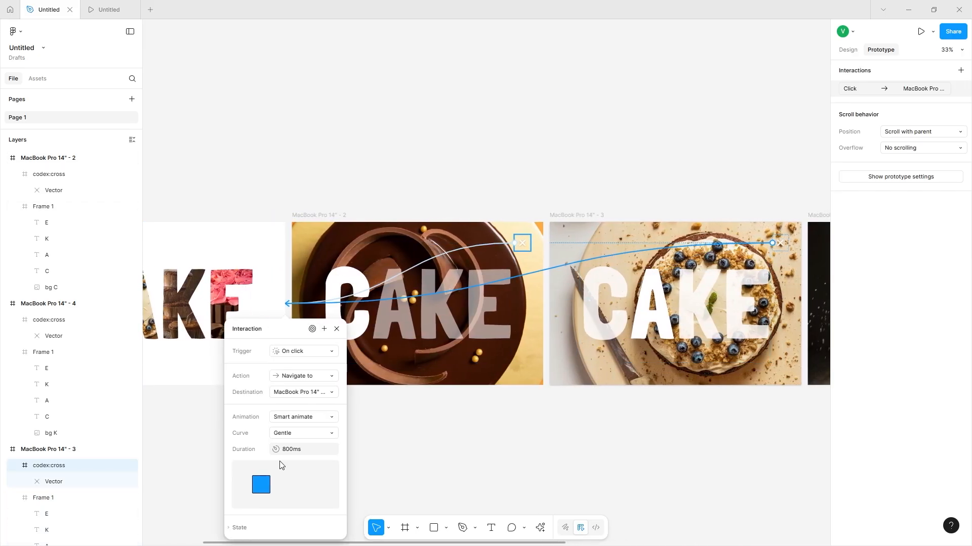
{"action": "scroll", "coordinate": [271, 352], "scroll_direction": "down", "scroll_amount": 1}
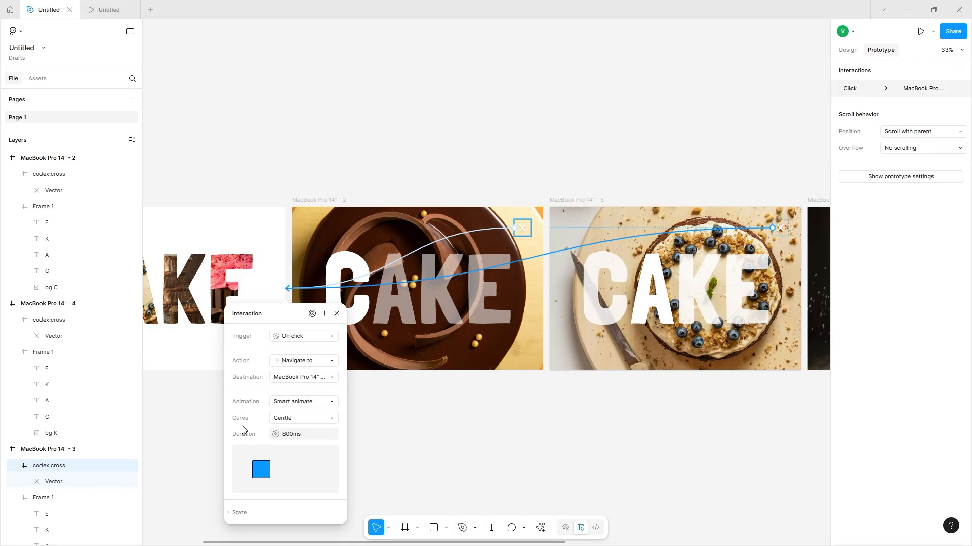
Connect the cross icon on MacBook Pro 14" - 4 to MacBook Pro 14" - 1 with a prototype link.
{"action": "scroll", "coordinate": [689, 290], "scroll_direction": "right", "scroll_amount": 4}
{"action": "scroll", "coordinate": [689, 291], "scroll_direction": "down", "scroll_amount": 5}
{"action": "scroll", "coordinate": [808, 280], "scroll_direction": "up", "scroll_amount": 4}
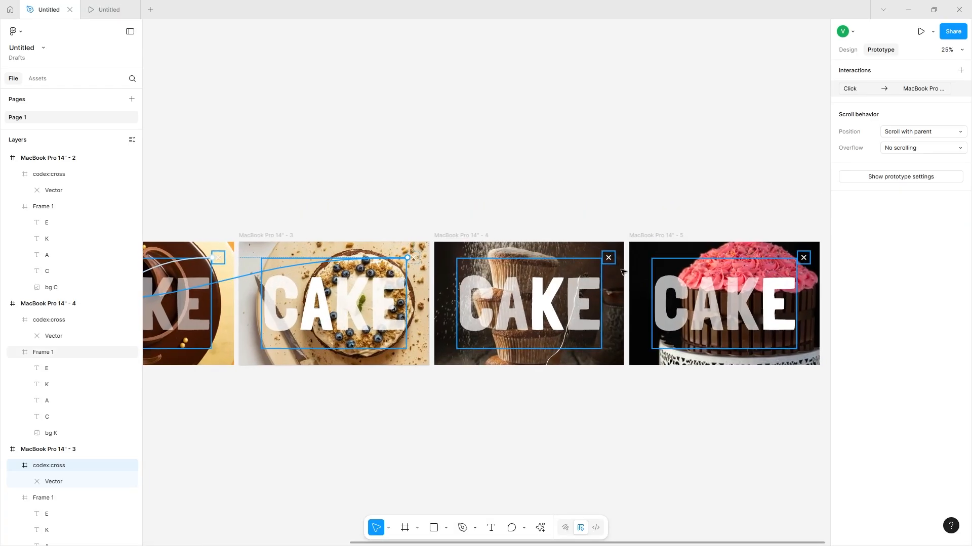
{"action": "left_click", "coordinate": [609, 258]}
{"action": "scroll", "coordinate": [615, 258], "scroll_direction": "up", "scroll_amount": 1}
{"action": "scroll", "coordinate": [618, 266], "scroll_direction": "down", "scroll_amount": 4}
{"action": "left_click_drag", "start_coordinate": [617, 266], "coordinate": [267, 296]}
Connect the cross icon on MacBook Pro 14" - 5 to MacBook Pro 14" - 1 with a prototype link.
{"action": "left_click", "coordinate": [703, 266]}
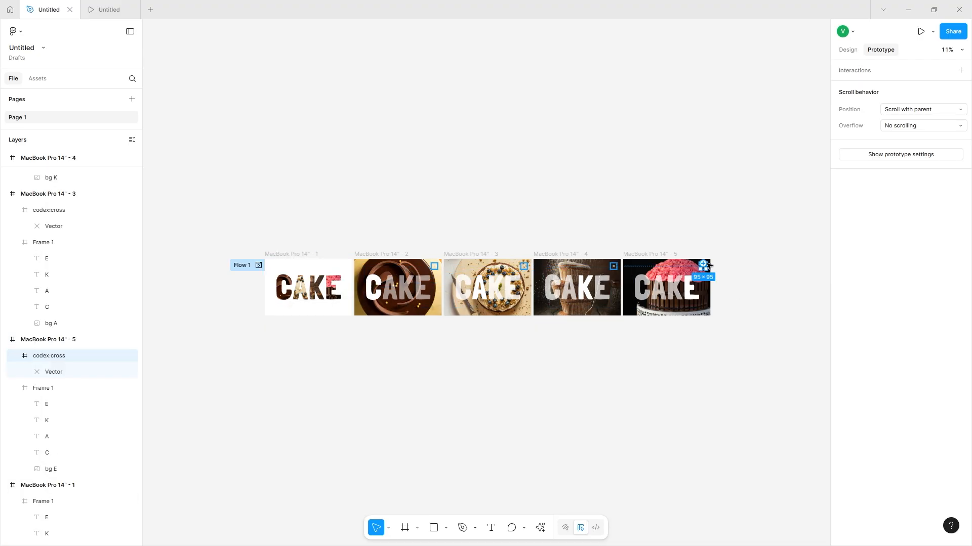
{"action": "left_click_drag", "start_coordinate": [705, 266], "coordinate": [271, 315]}
{"action": "left_click", "coordinate": [252, 377]}
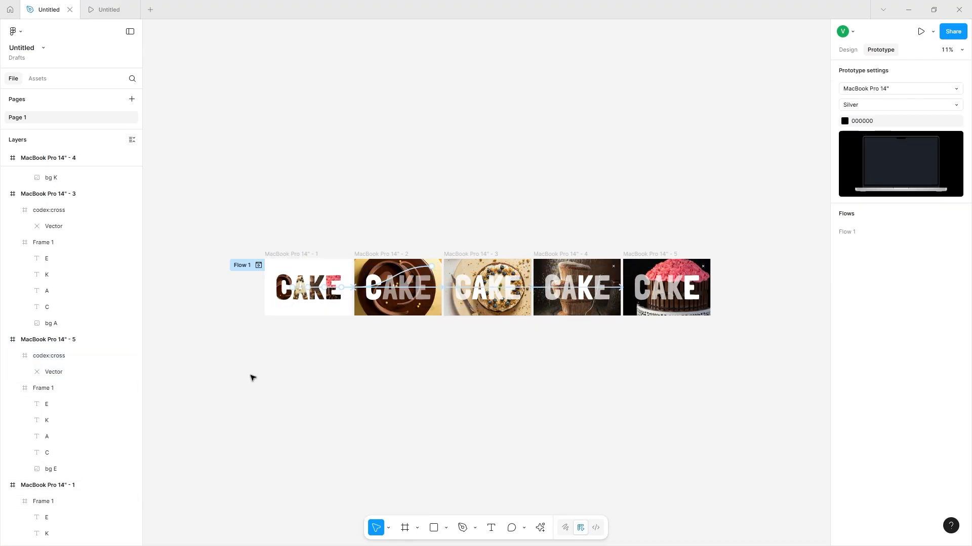
Test the letter A and the cross on its cake picture in the prototype preview.
{"action": "left_click", "coordinate": [120, 5]}
{"action": "left_click", "coordinate": [408, 234]}
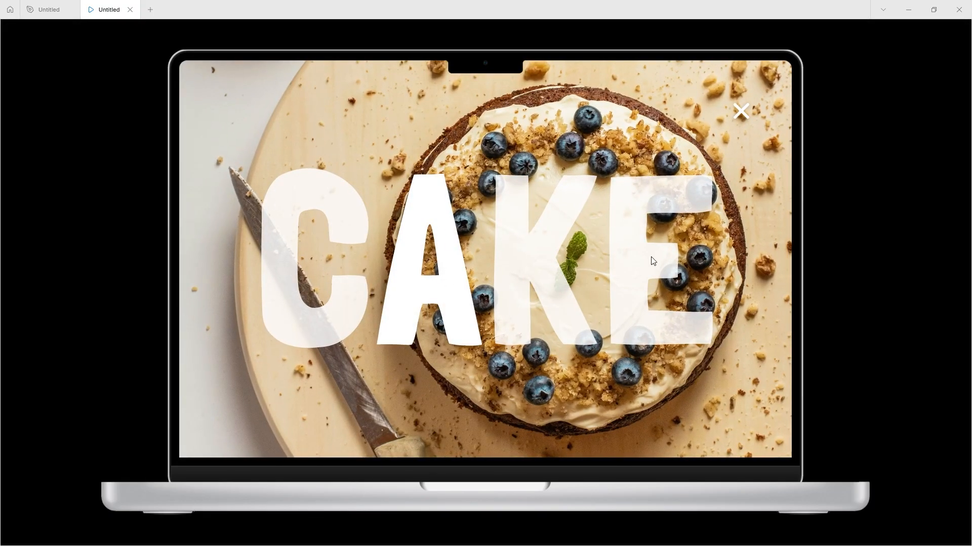
{"action": "left_click", "coordinate": [740, 110]}
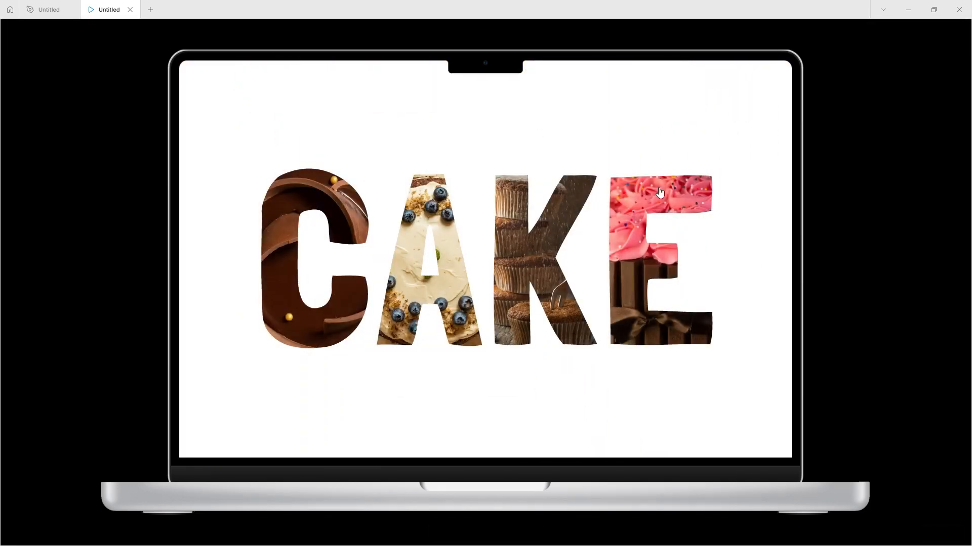
Test the letter A again in the prototype preview, and examine the layers of MacBook Pro 14" - 2 in the design file.
{"action": "left_click", "coordinate": [458, 244]}
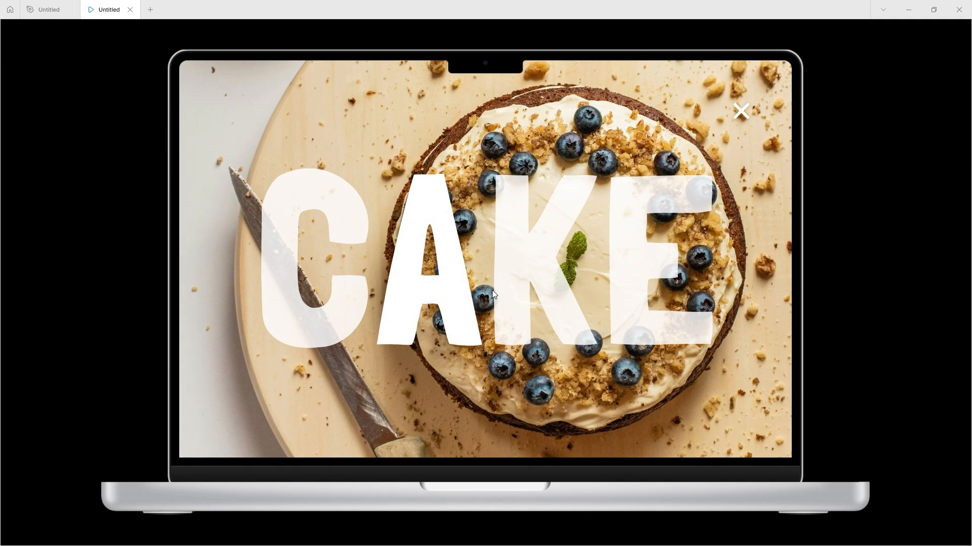
{"action": "left_click", "coordinate": [54, 9]}
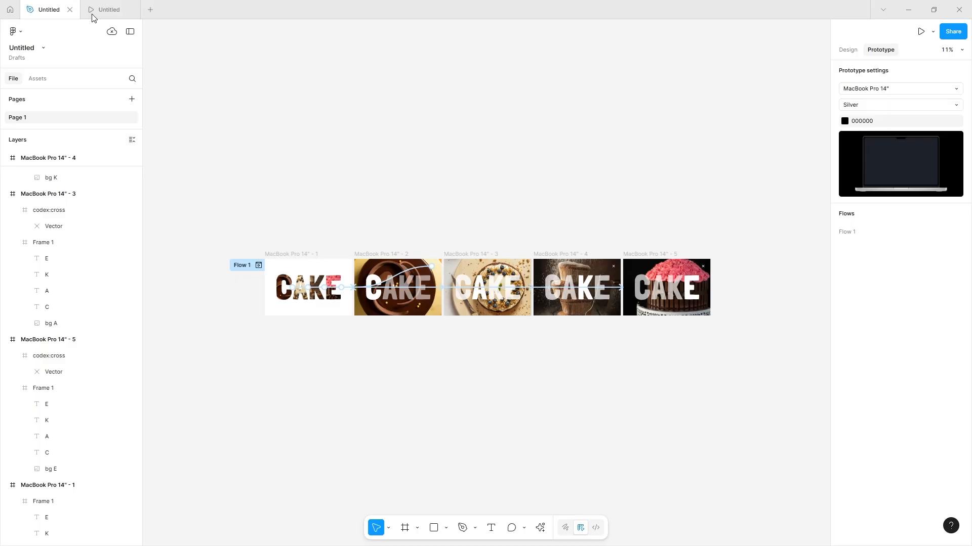
{"action": "double_click", "coordinate": [387, 294]}
{"action": "scroll", "coordinate": [330, 324], "scroll_direction": "up", "scroll_amount": 3}
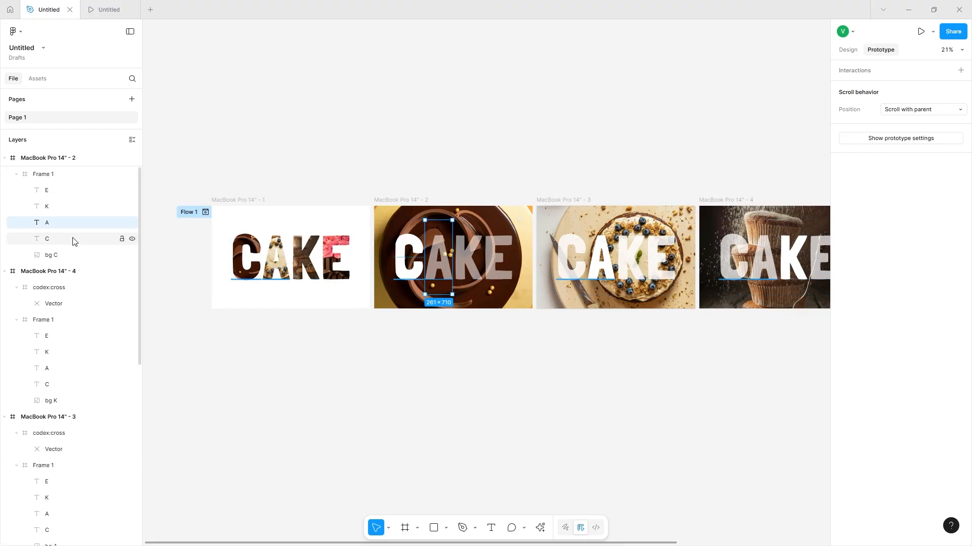
{"action": "left_click", "coordinate": [71, 255]}
Copy the bg A, bg E, bg K and bg C images from MacBook Pro 14" - 1 into MacBook Pro 14" - 2.
{"action": "left_click", "coordinate": [264, 205]}
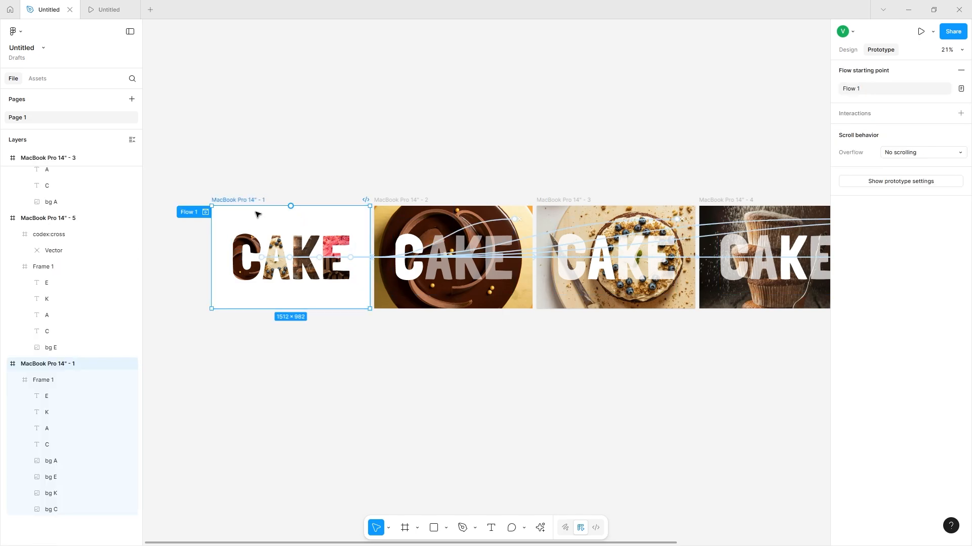
{"action": "left_click", "coordinate": [58, 468]}
{"action": "left_click", "coordinate": [53, 511], "text": "shift"}
{"action": "left_click", "coordinate": [55, 515]}
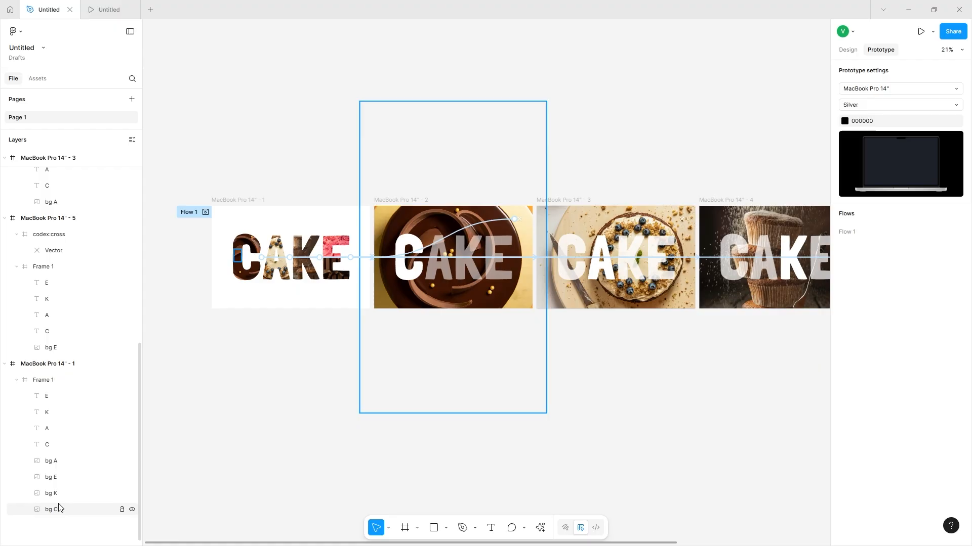
{"action": "left_click", "coordinate": [63, 461]}
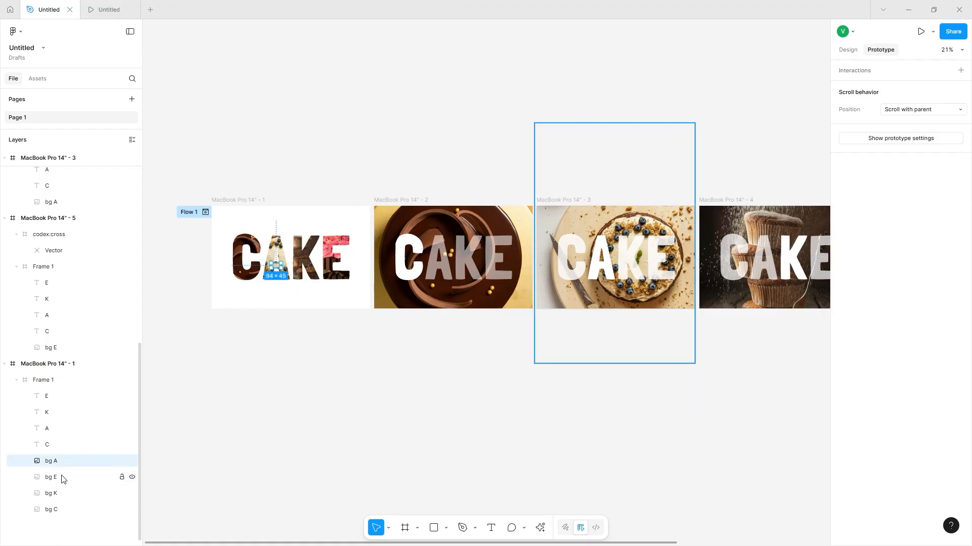
{"action": "left_click", "coordinate": [61, 477], "text": "shift"}
{"action": "left_click", "coordinate": [61, 495], "text": "shift"}
{"action": "left_click", "coordinate": [60, 510], "text": "shift"}
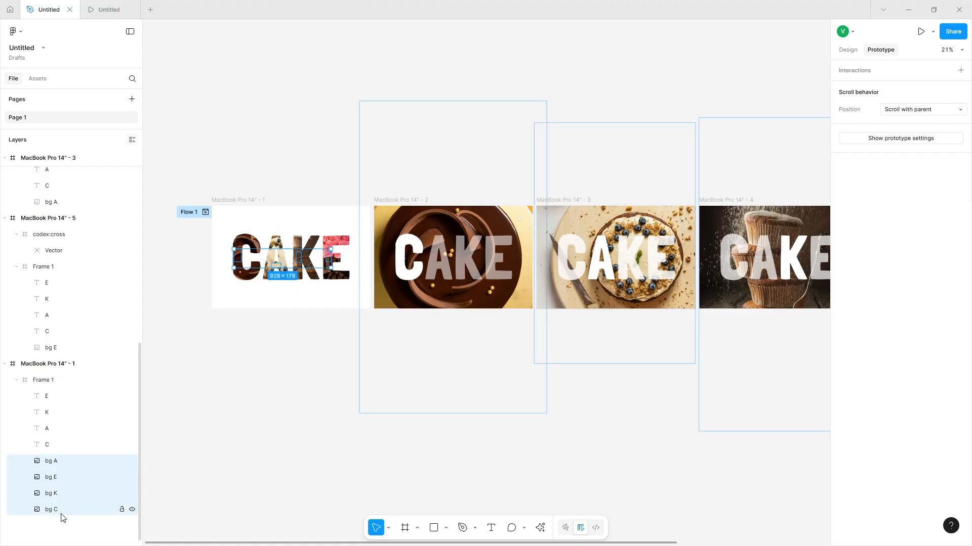
{"action": "left_click", "coordinate": [383, 200]}
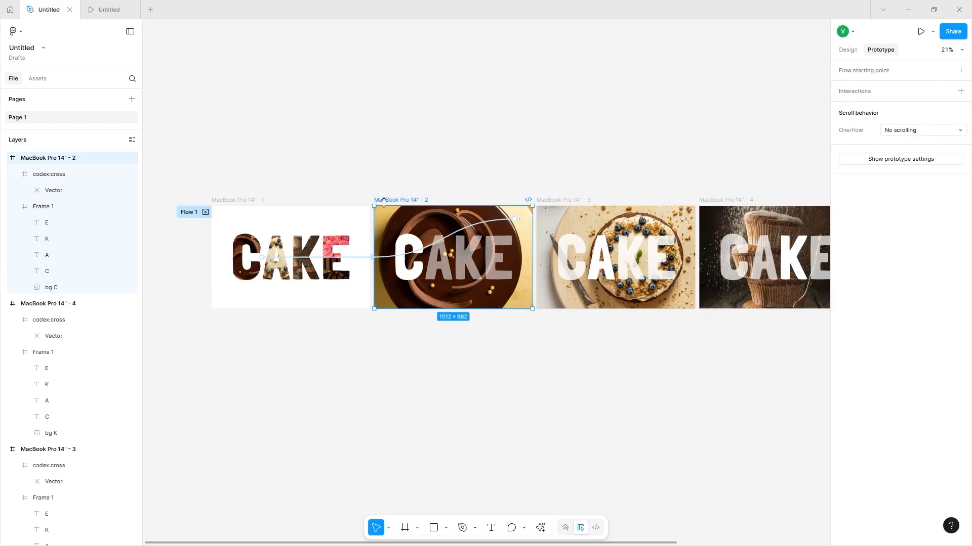
{"action": "key", "text": "ctrl+v"}
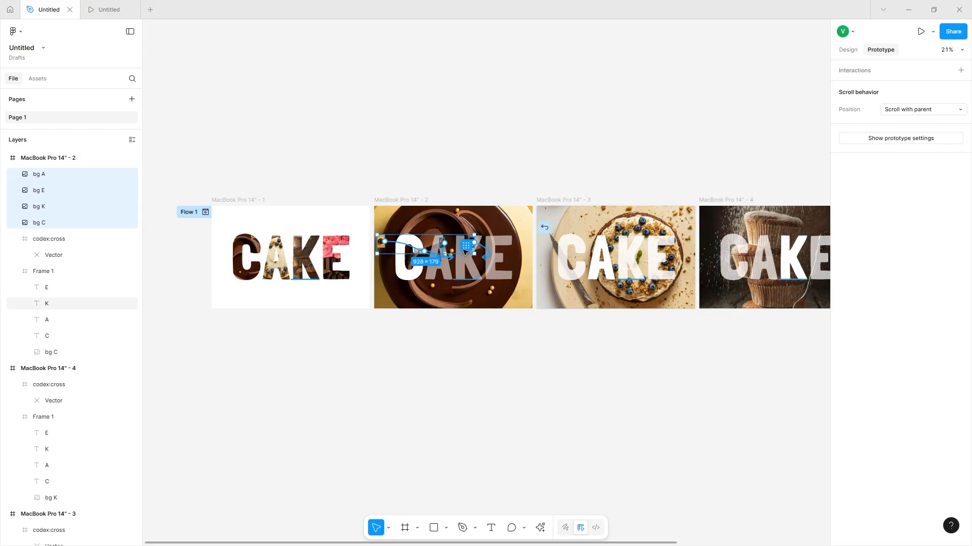
{"action": "left_click", "coordinate": [464, 251]}
{"action": "key", "text": "Escape"}
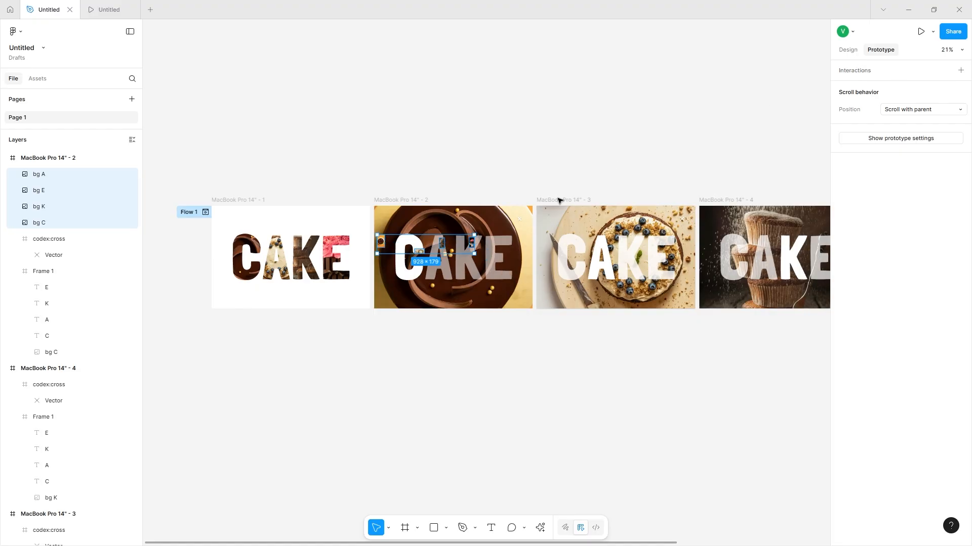
Position the four pasted images over the CAKE letters on MacBook Pro 14" - 2 and place them behind bg C in Frame 1.
{"action": "left_click", "coordinate": [851, 50]}
{"action": "scroll", "coordinate": [436, 252], "scroll_direction": "up", "scroll_amount": 5}
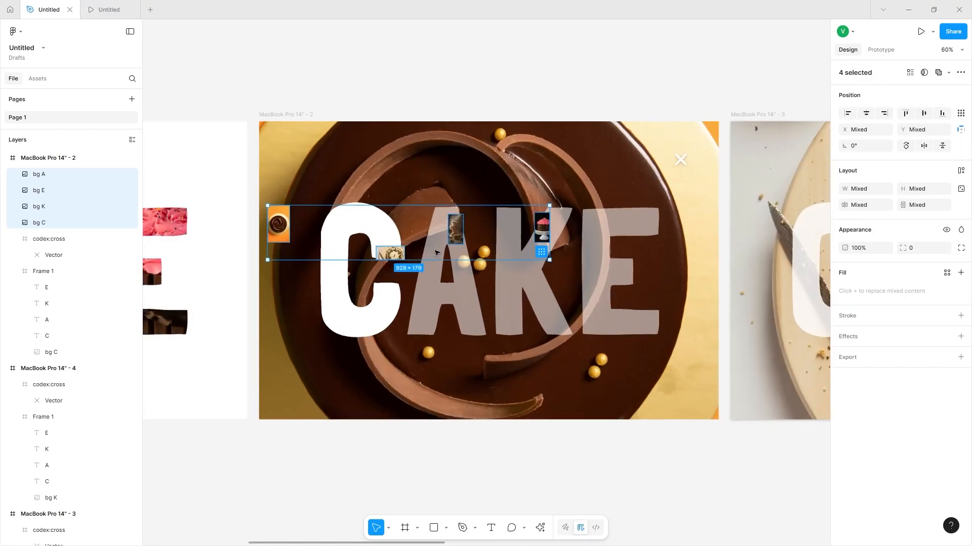
{"action": "left_click_drag", "start_coordinate": [395, 253], "coordinate": [451, 296]}
{"action": "mouse_move", "coordinate": [451, 296]}
{"action": "left_mouse_down"}
{"action": "mouse_move", "coordinate": [461, 300]}
{"action": "mouse_move", "coordinate": [451, 293]}
{"action": "left_mouse_up"}
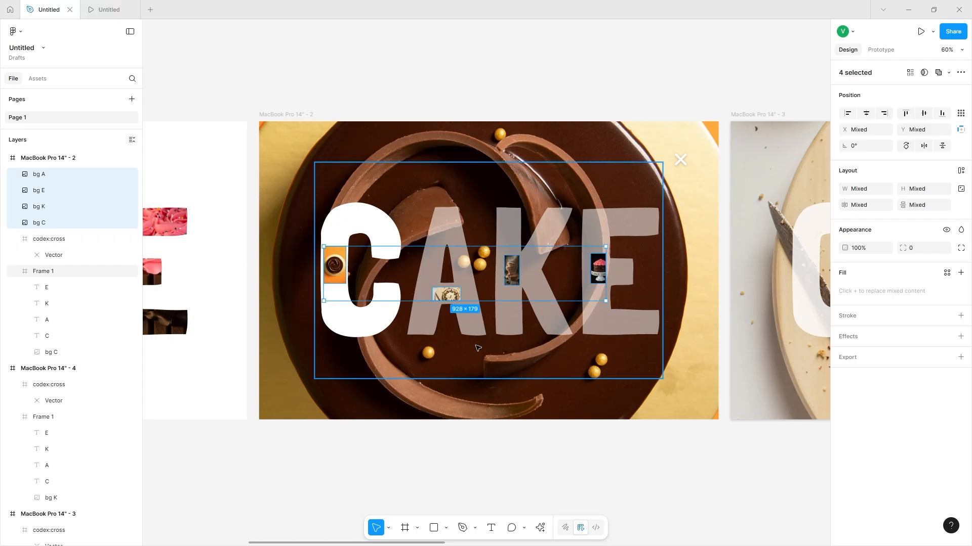
{"action": "right_click", "coordinate": [451, 298]}
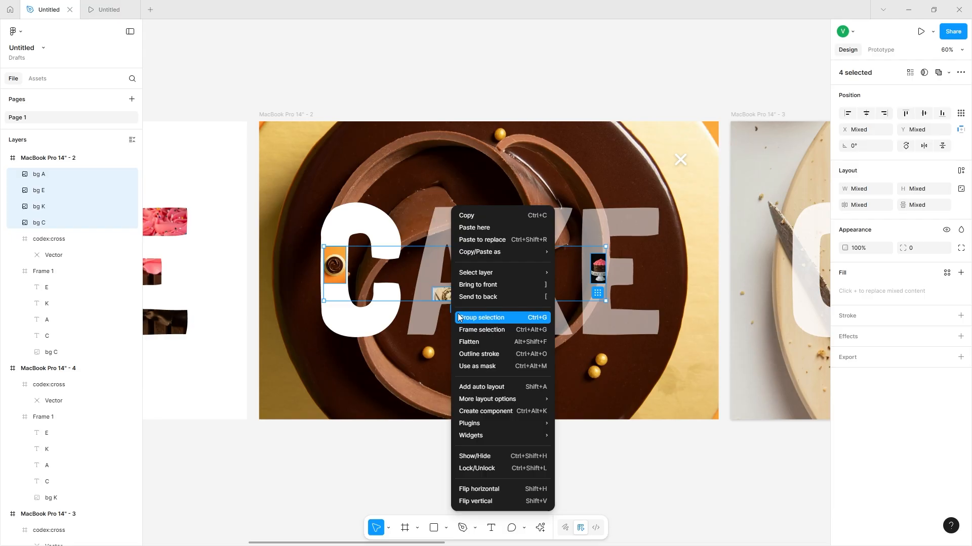
{"action": "left_click", "coordinate": [472, 299]}
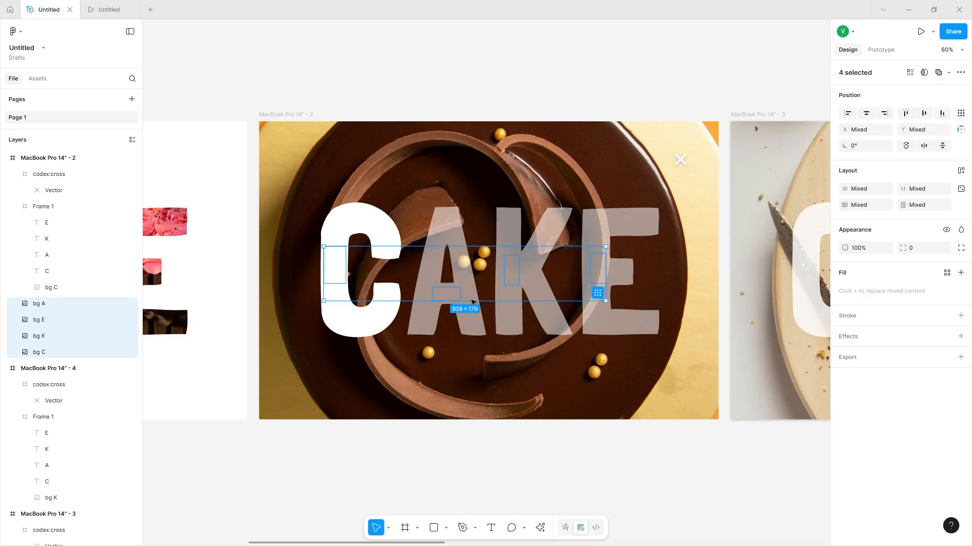
{"action": "scroll", "coordinate": [500, 258], "scroll_direction": "right", "scroll_amount": 1}
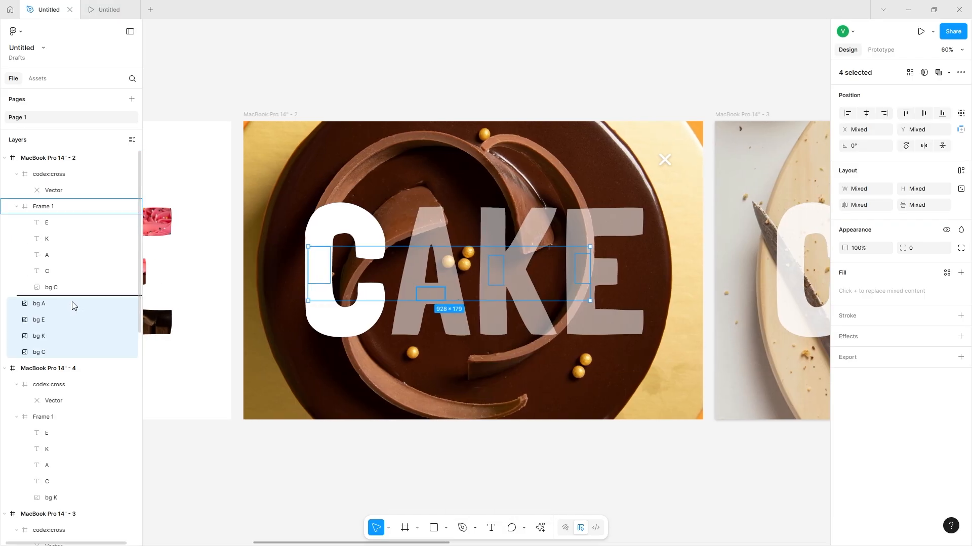
Paste the four bg images into MacBook Pro 14" - 3 and move them down the layer stack.
{"action": "left_click", "coordinate": [731, 117]}
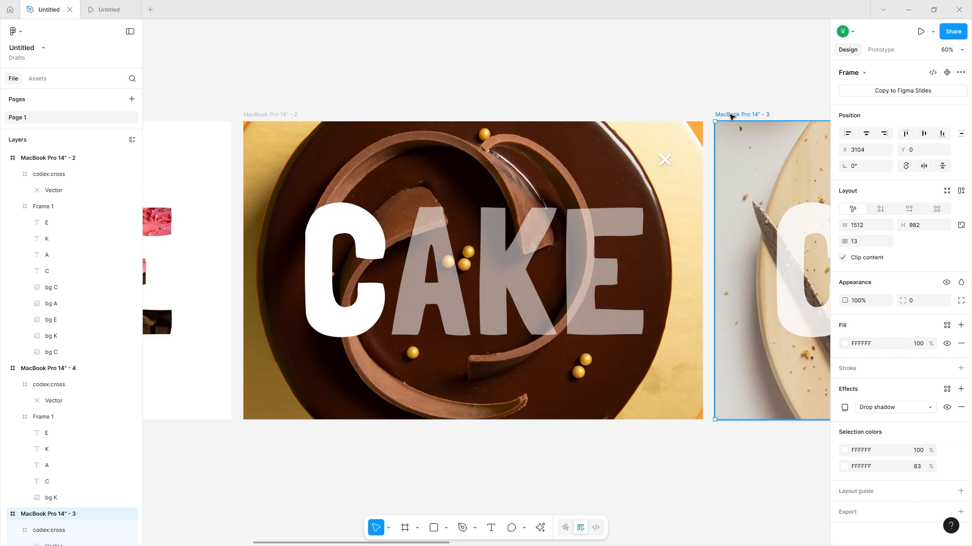
{"action": "key", "text": "Return"}
{"action": "scroll", "coordinate": [731, 119], "scroll_direction": "right", "scroll_amount": 5}
{"action": "scroll", "coordinate": [61, 425], "scroll_direction": "down", "scroll_amount": 3}
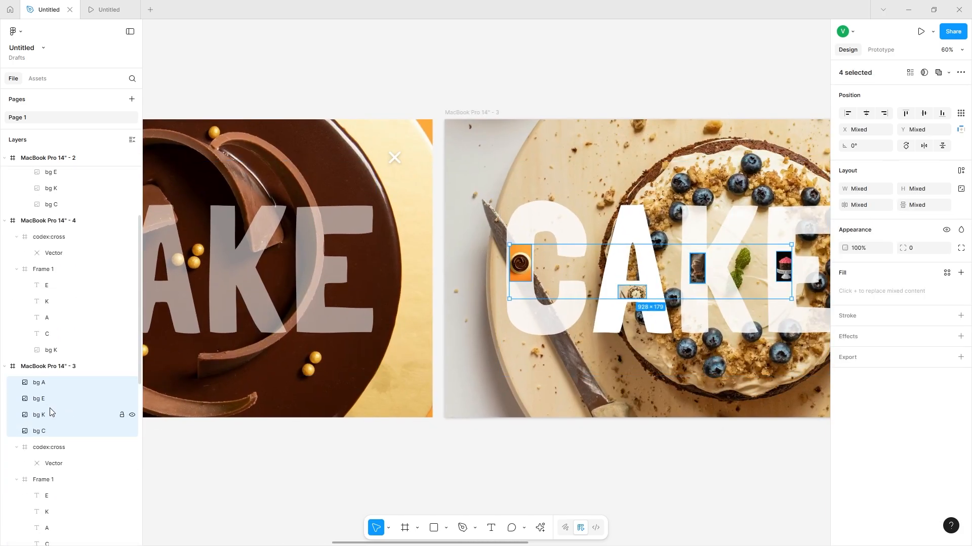
{"action": "left_click_drag", "start_coordinate": [50, 412], "coordinate": [89, 455]}
Paste the four bg images into MacBook Pro 14" - 4 and move them into its Frame 1, below the letter C.
{"action": "scroll", "coordinate": [559, 100], "scroll_direction": "right", "scroll_amount": 6}
{"action": "left_click", "coordinate": [559, 100]}
{"action": "key", "text": "ctrl+v"}
{"action": "scroll", "coordinate": [560, 100], "scroll_direction": "right", "scroll_amount": 4}
{"action": "left_click_drag", "start_coordinate": [55, 205], "coordinate": [77, 348]}
Paste the four bg images into MacBook Pro 14" - 5 and move them to the bottom of its Frame 1.
{"action": "scroll", "coordinate": [570, 103], "scroll_direction": "right", "scroll_amount": 5}
{"action": "left_click", "coordinate": [570, 103]}
{"action": "scroll", "coordinate": [570, 103], "scroll_direction": "right", "scroll_amount": 2}
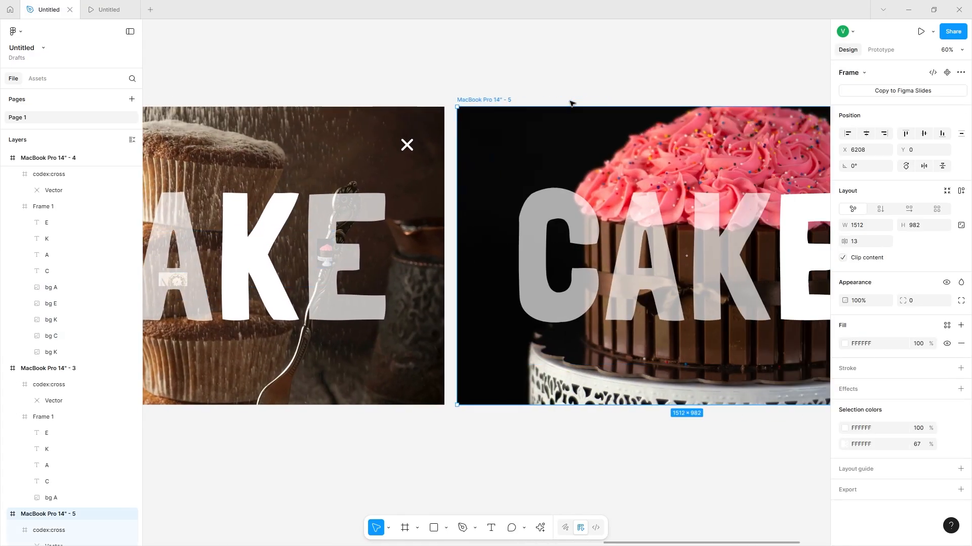
{"action": "scroll", "coordinate": [569, 103], "scroll_direction": "right", "scroll_amount": 5}
{"action": "key", "text": "ctrl+v"}
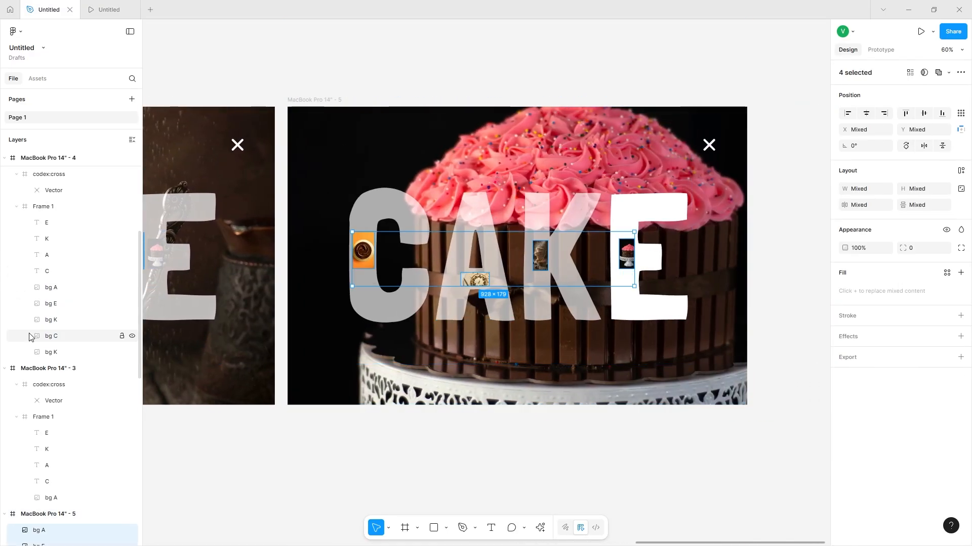
{"action": "scroll", "coordinate": [82, 478], "scroll_direction": "down", "scroll_amount": 6}
{"action": "left_click_drag", "start_coordinate": [47, 275], "coordinate": [85, 473]}
Move the large bg K image above the other bg images in Frame 1 of MacBook Pro 14" - 4.
{"action": "scroll", "coordinate": [478, 178], "scroll_direction": "left", "scroll_amount": 5}
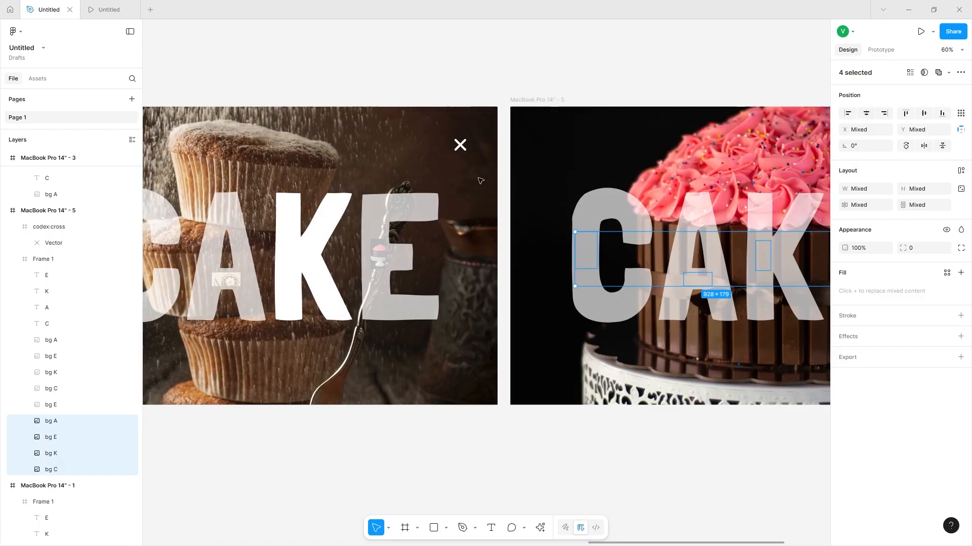
{"action": "scroll", "coordinate": [478, 182], "scroll_direction": "left", "scroll_amount": 3}
{"action": "scroll", "coordinate": [477, 184], "scroll_direction": "right", "scroll_amount": 6}
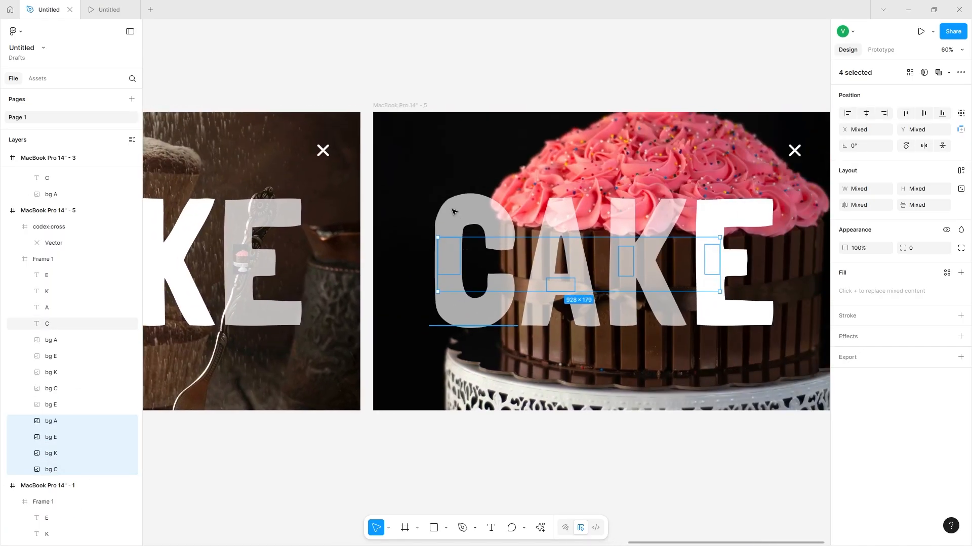
{"action": "scroll", "coordinate": [452, 211], "scroll_direction": "right", "scroll_amount": 2}
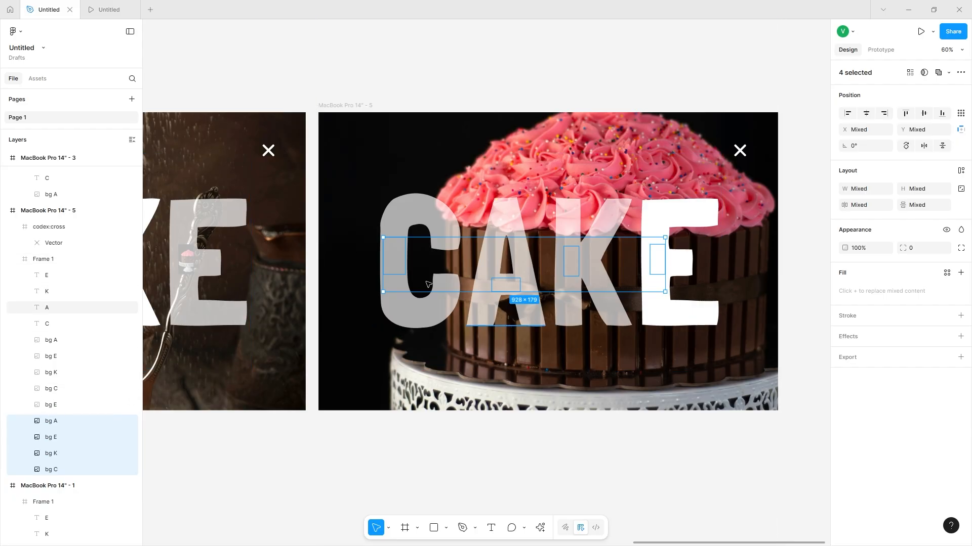
{"action": "scroll", "coordinate": [386, 313], "scroll_direction": "left", "scroll_amount": 1}
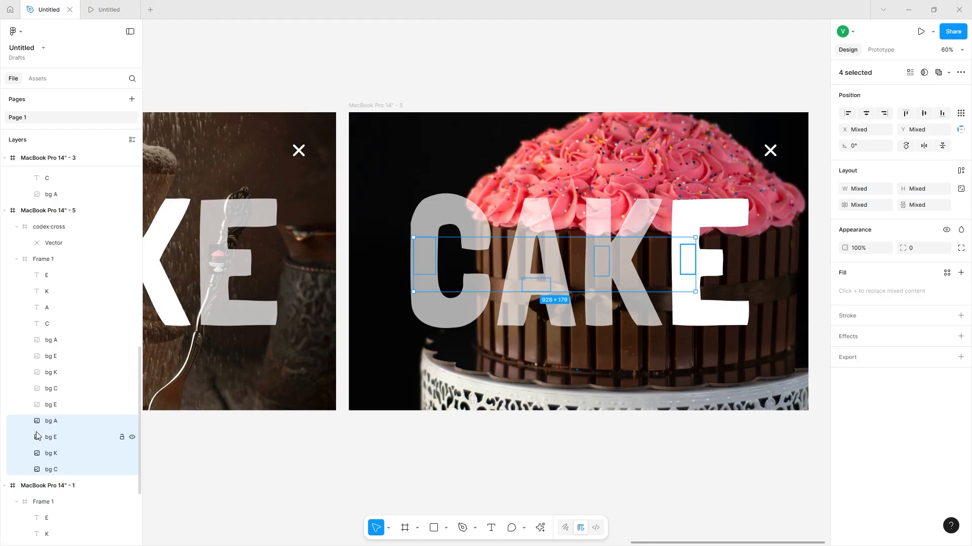
{"action": "scroll", "coordinate": [291, 213], "scroll_direction": "left", "scroll_amount": 7}
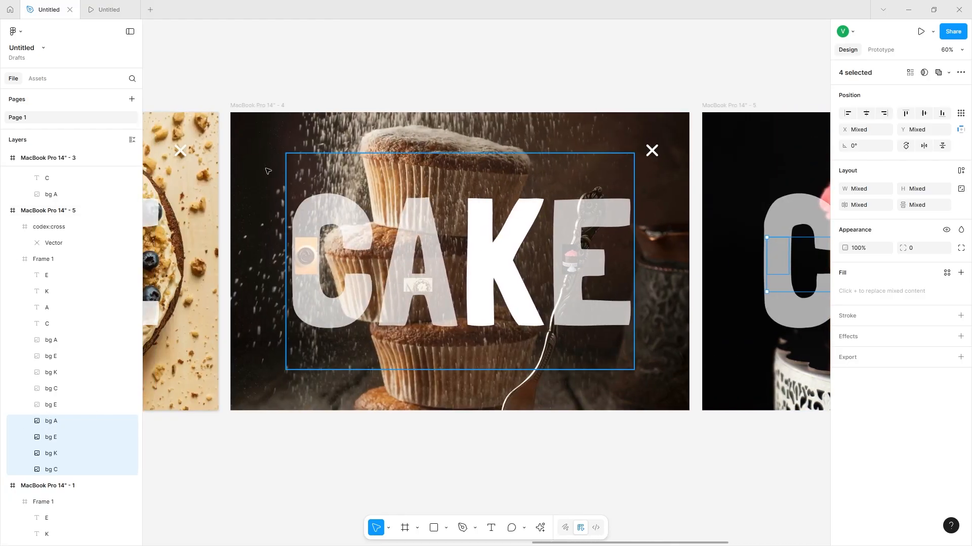
{"action": "left_click", "coordinate": [255, 106]}
{"action": "left_click", "coordinate": [51, 352]}
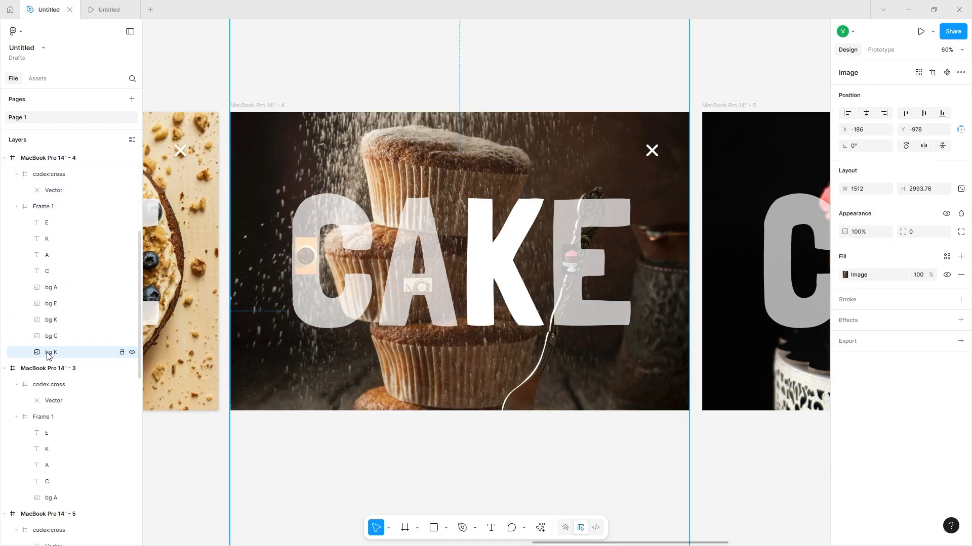
{"action": "left_click_drag", "start_coordinate": [48, 356], "coordinate": [64, 284]}
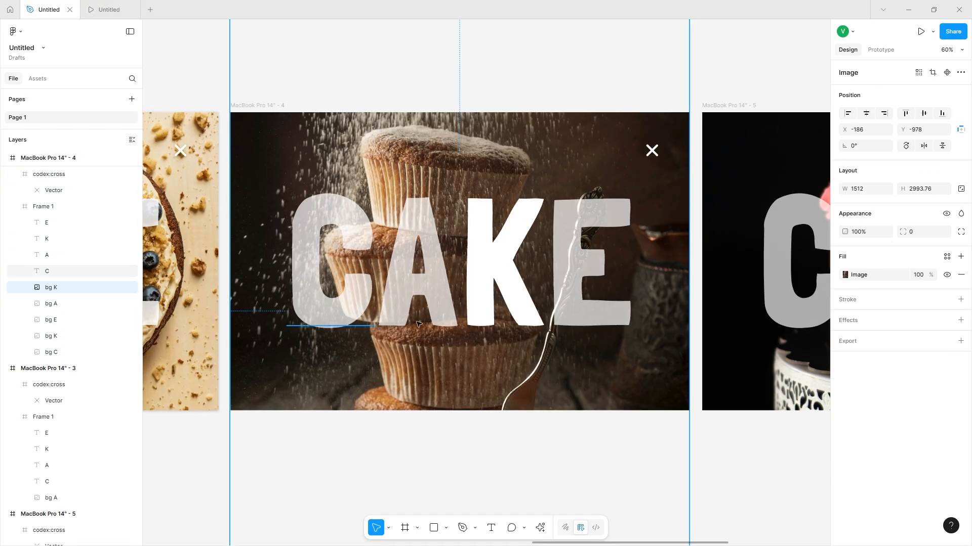
Delete the small duplicate bg C image at the bottom of Frame 1 in MacBook Pro 14" - 2.
{"action": "scroll", "coordinate": [423, 292], "scroll_direction": "left", "scroll_amount": 10}
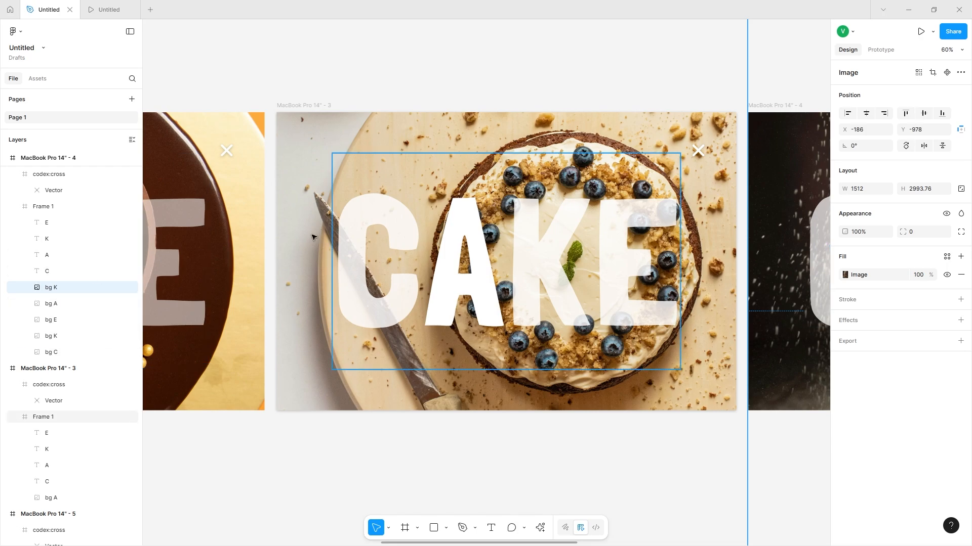
{"action": "scroll", "coordinate": [311, 237], "scroll_direction": "left", "scroll_amount": 5}
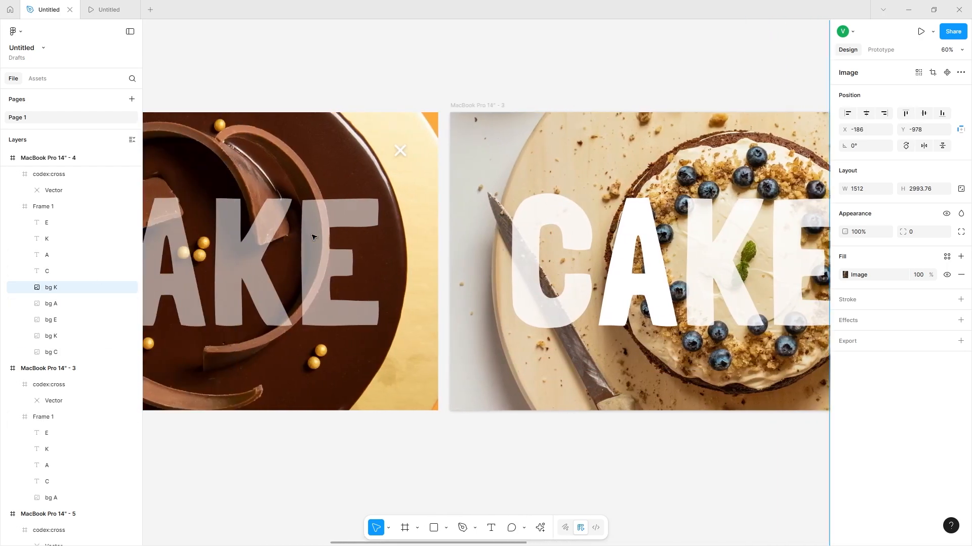
{"action": "scroll", "coordinate": [312, 238], "scroll_direction": "left", "scroll_amount": 7}
{"action": "scroll", "coordinate": [311, 237], "scroll_direction": "left", "scroll_amount": 4}
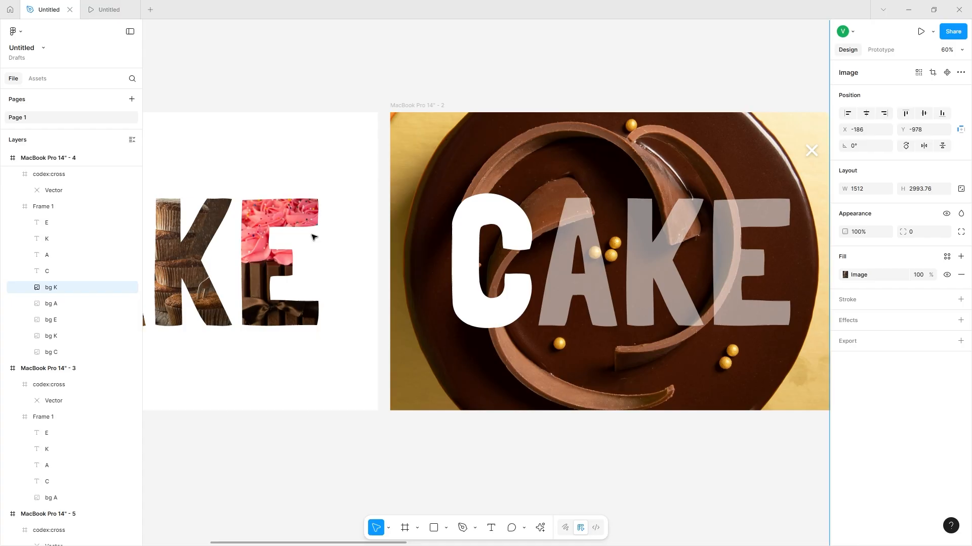
{"action": "scroll", "coordinate": [313, 238], "scroll_direction": "right", "scroll_amount": 3}
{"action": "scroll", "coordinate": [314, 238], "scroll_direction": "left", "scroll_amount": 4}
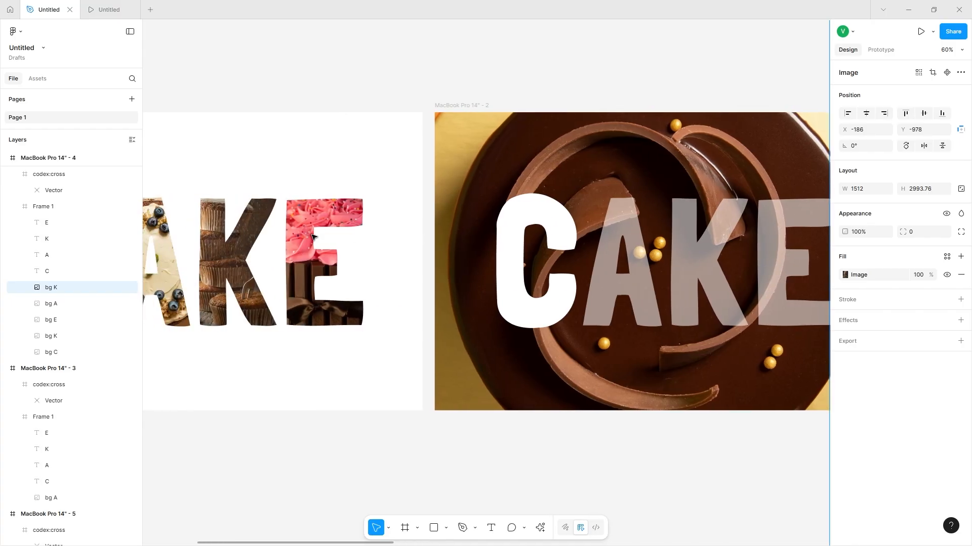
{"action": "left_click", "coordinate": [471, 105]}
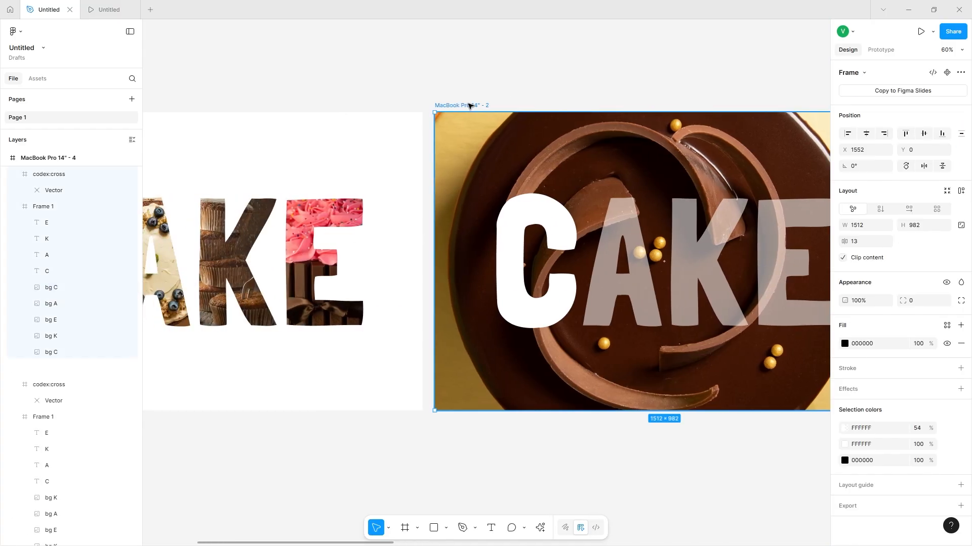
{"action": "scroll", "coordinate": [514, 232], "scroll_direction": "right", "scroll_amount": 4}
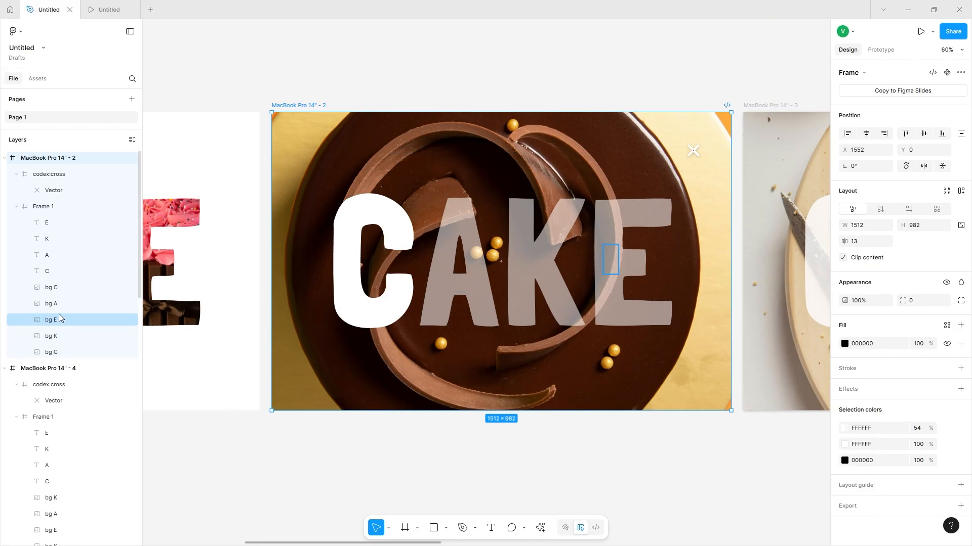
{"action": "left_click", "coordinate": [56, 354]}
{"action": "key", "text": "Delete"}
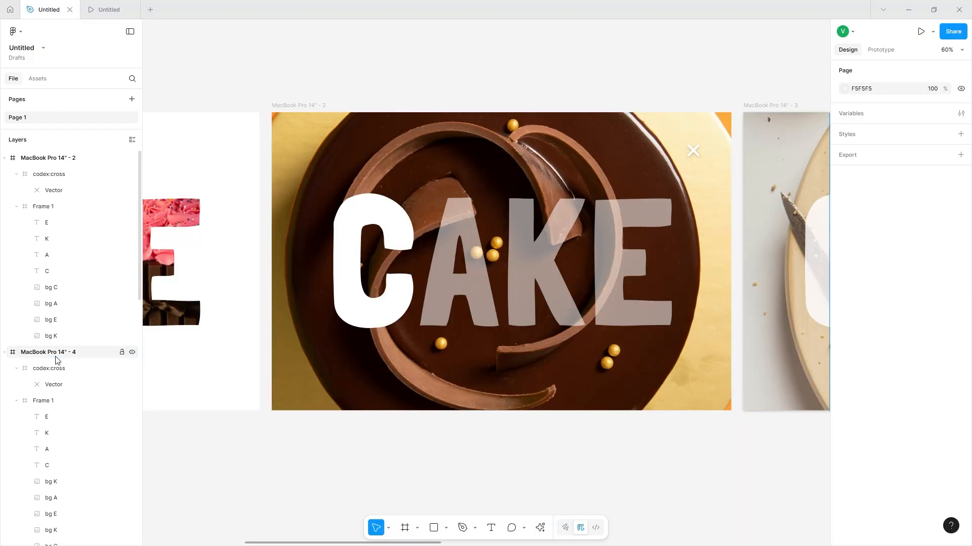
Paste the four bg images into MacBook Pro 14" - 3 and move them into its Frame 1, below the existing bg A.
{"action": "scroll", "coordinate": [370, 335], "scroll_direction": "right", "scroll_amount": 10}
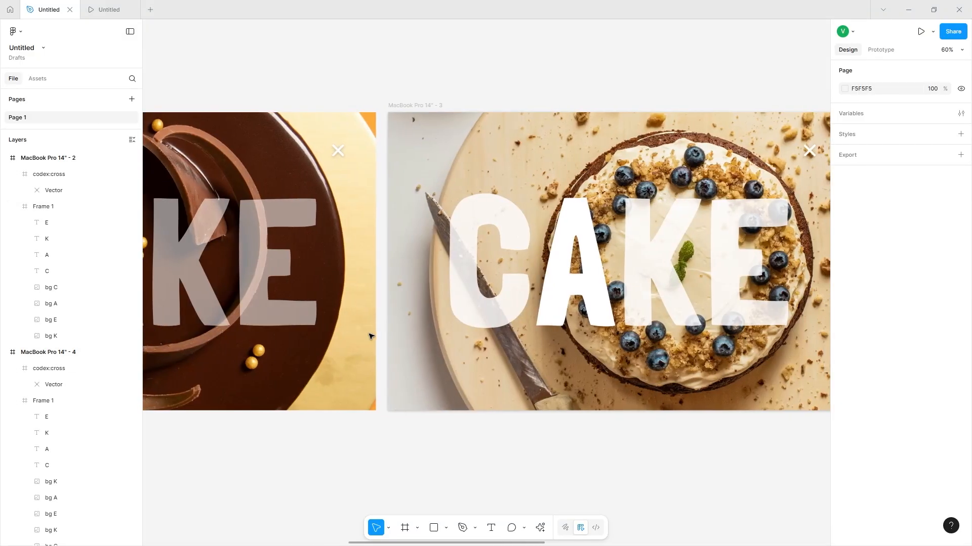
{"action": "left_click", "coordinate": [371, 336]}
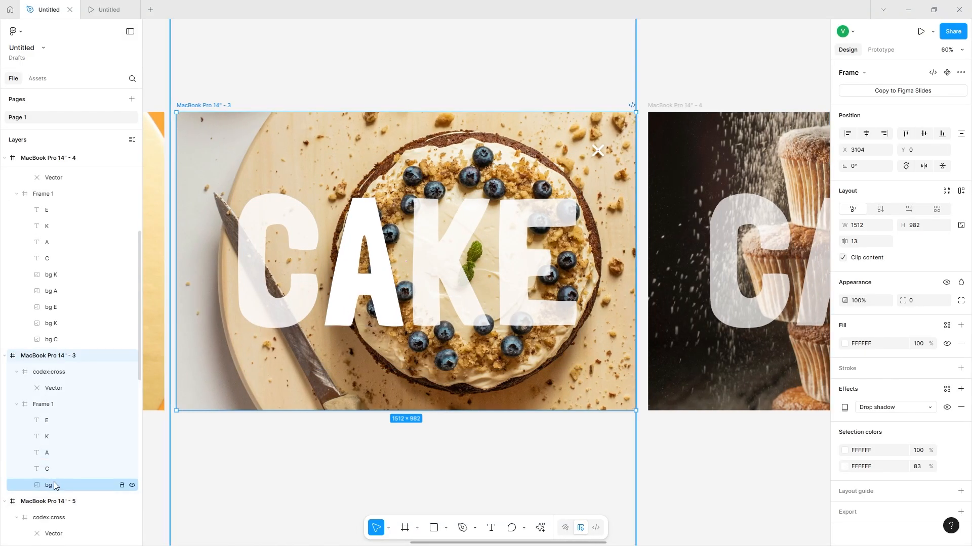
{"action": "scroll", "coordinate": [53, 430], "scroll_direction": "down", "scroll_amount": 3}
{"action": "left_click", "coordinate": [51, 374]}
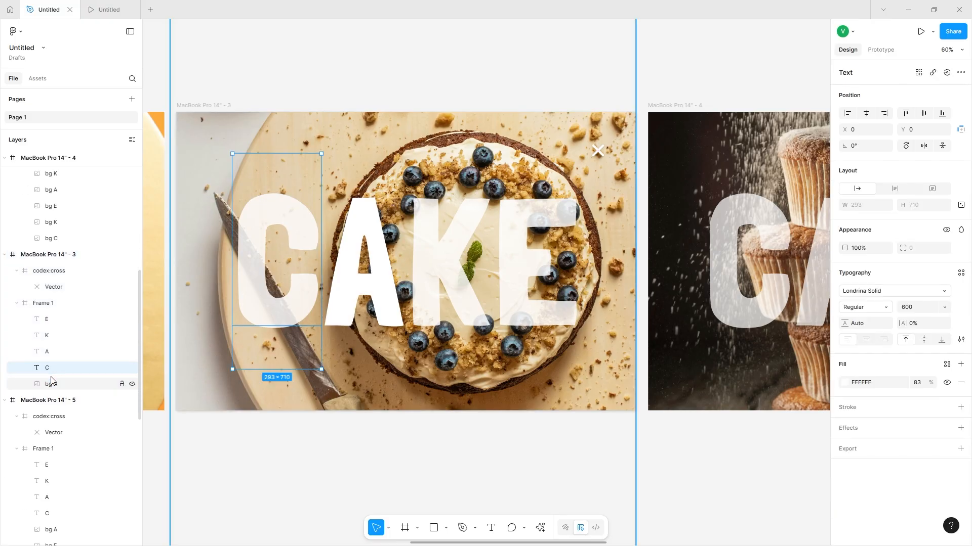
{"action": "left_click", "coordinate": [54, 384]}
{"action": "left_click", "coordinate": [224, 105]}
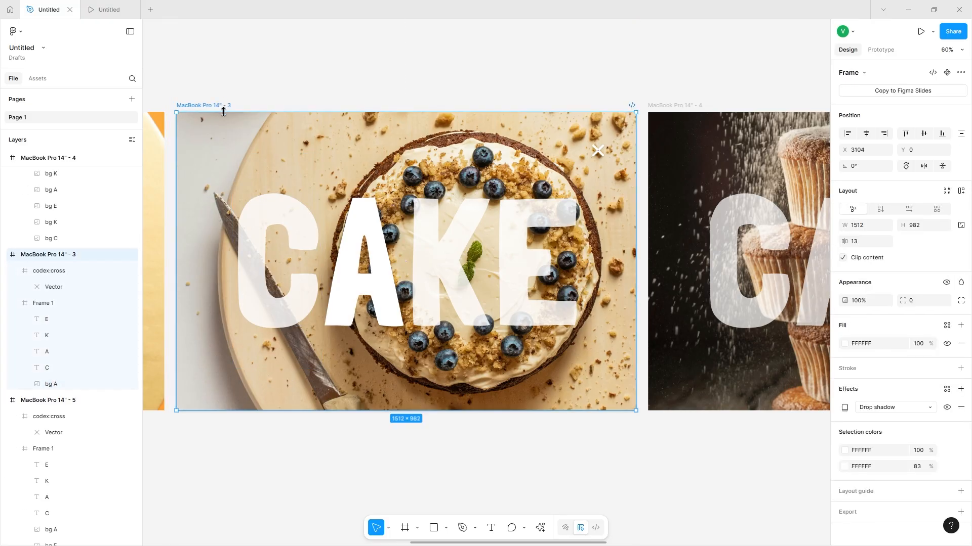
{"action": "scroll", "coordinate": [63, 285], "scroll_direction": "down", "scroll_amount": 5}
{"action": "left_click", "coordinate": [71, 301]}
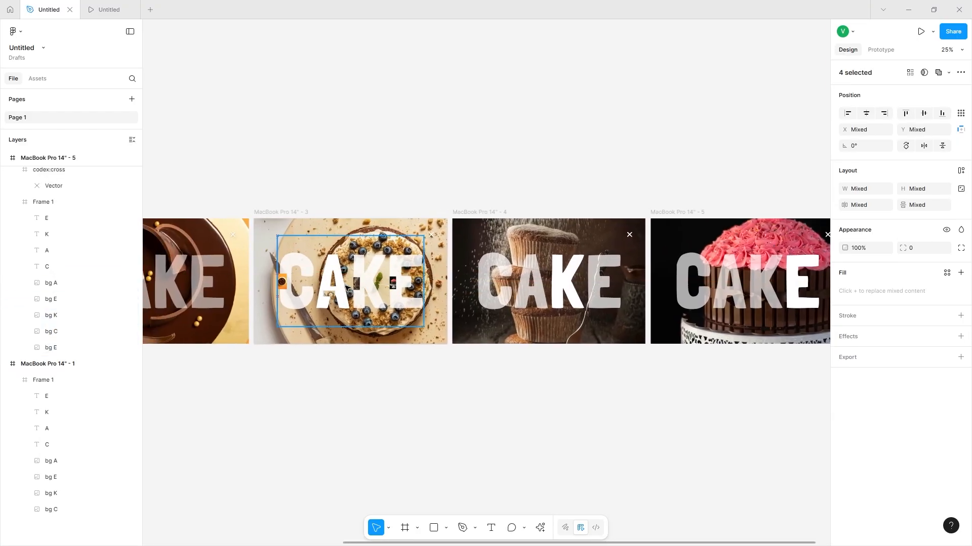
{"action": "left_click_drag", "start_coordinate": [344, 286], "coordinate": [349, 286]}
{"action": "scroll", "coordinate": [348, 288], "scroll_direction": "up", "scroll_amount": 5}
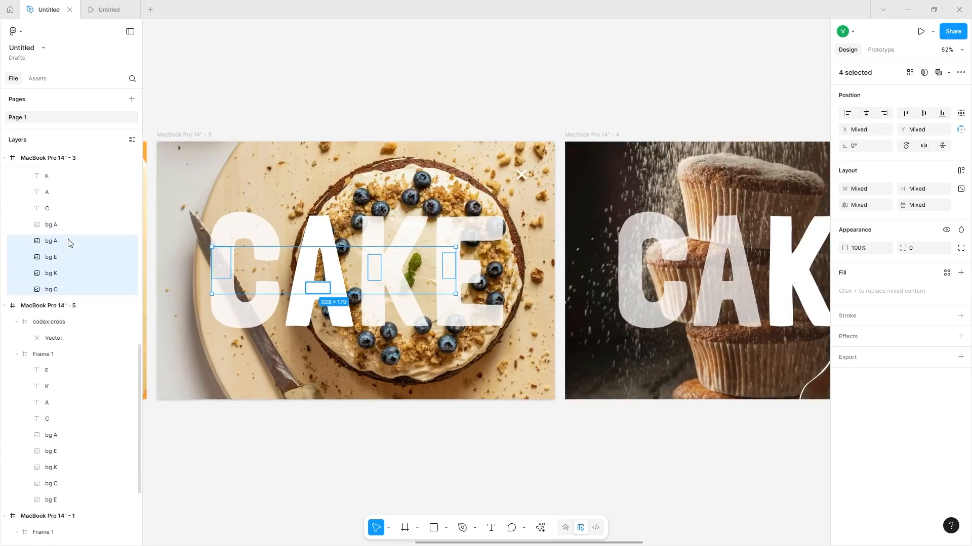
Delete the small duplicate bg A image in MacBook Pro 14" - 3 and the small duplicate bg K image in MacBook Pro 14" - 4.
{"action": "left_click", "coordinate": [75, 247]}
{"action": "key", "text": "Delete"}
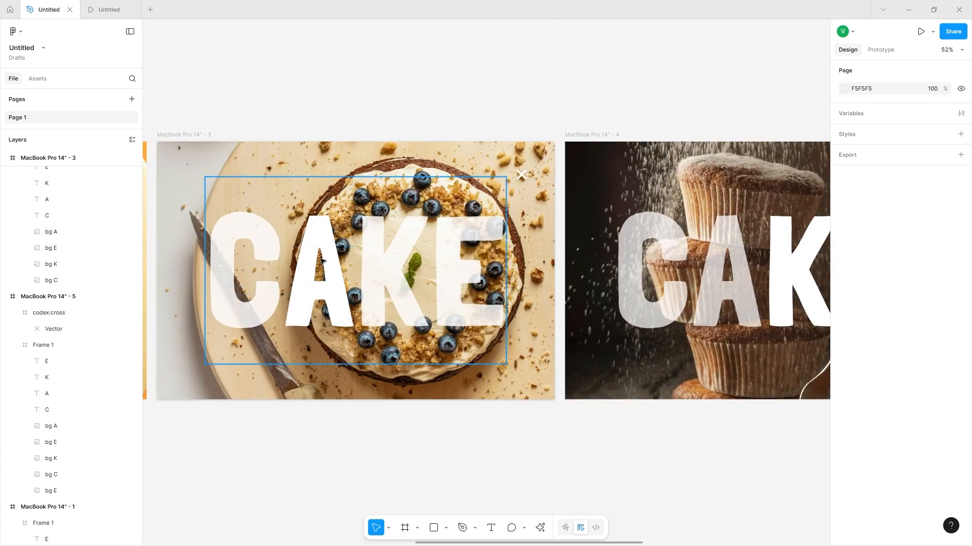
{"action": "scroll", "coordinate": [225, 155], "scroll_direction": "right", "scroll_amount": 10}
{"action": "left_click", "coordinate": [226, 155]}
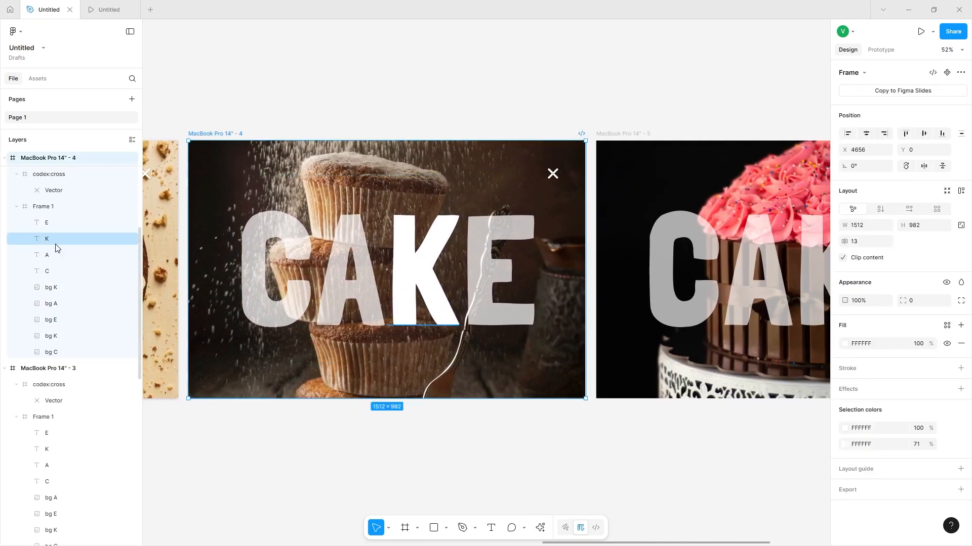
{"action": "left_click", "coordinate": [53, 336]}
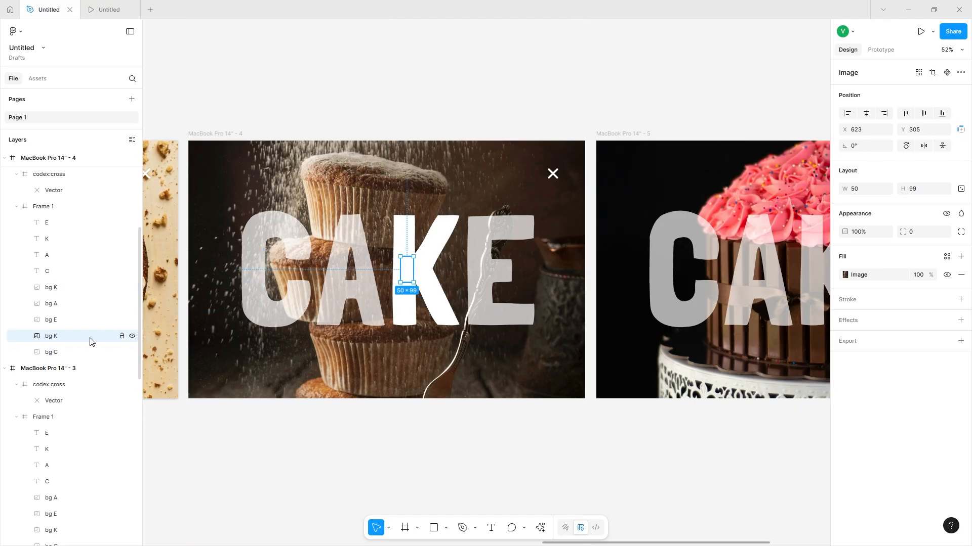
{"action": "key", "text": "Delete"}
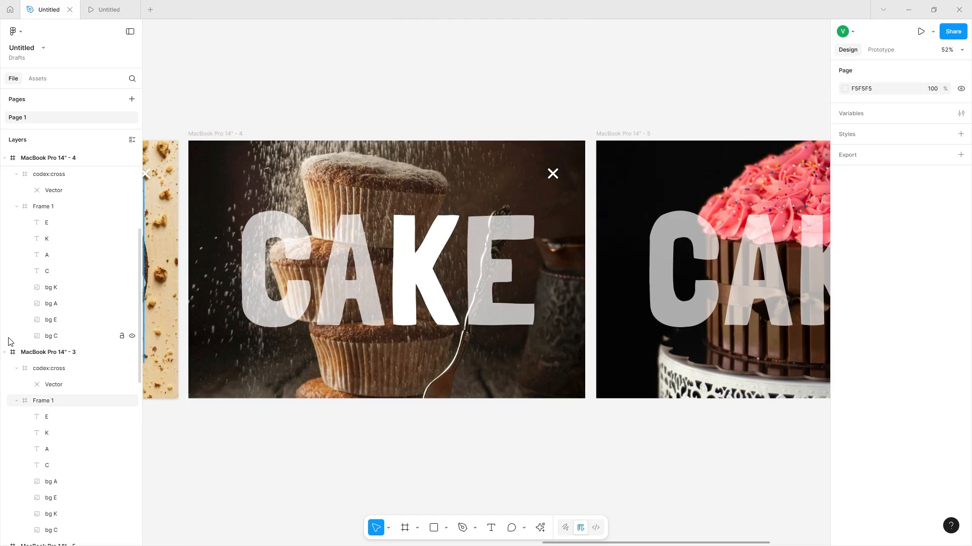
Delete the small duplicate bg E in MacBook Pro 14" - 5 and reorder its bg images as bg E, bg K, bg A, bg C.
{"action": "scroll", "coordinate": [607, 170], "scroll_direction": "right", "scroll_amount": 5}
{"action": "left_click", "coordinate": [384, 134]}
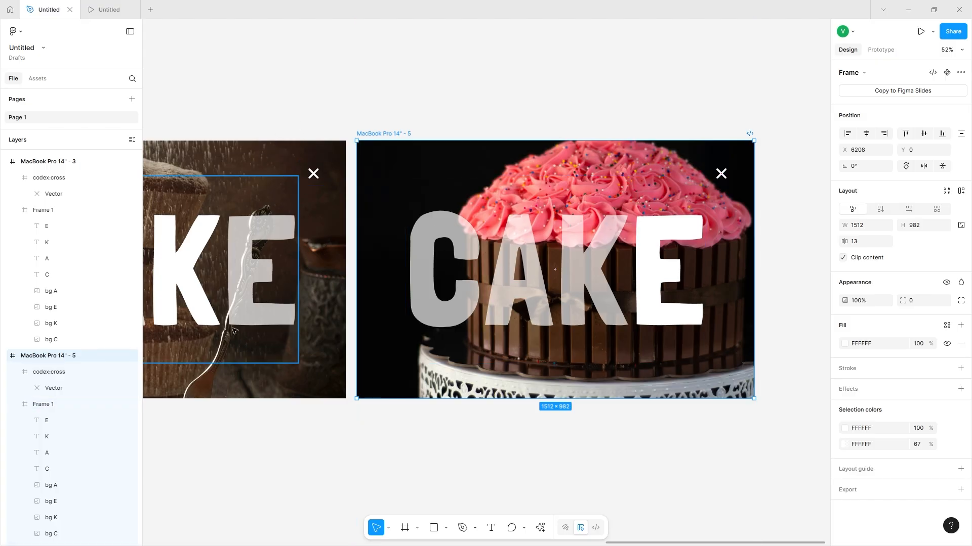
{"action": "scroll", "coordinate": [60, 415], "scroll_direction": "down", "scroll_amount": 3}
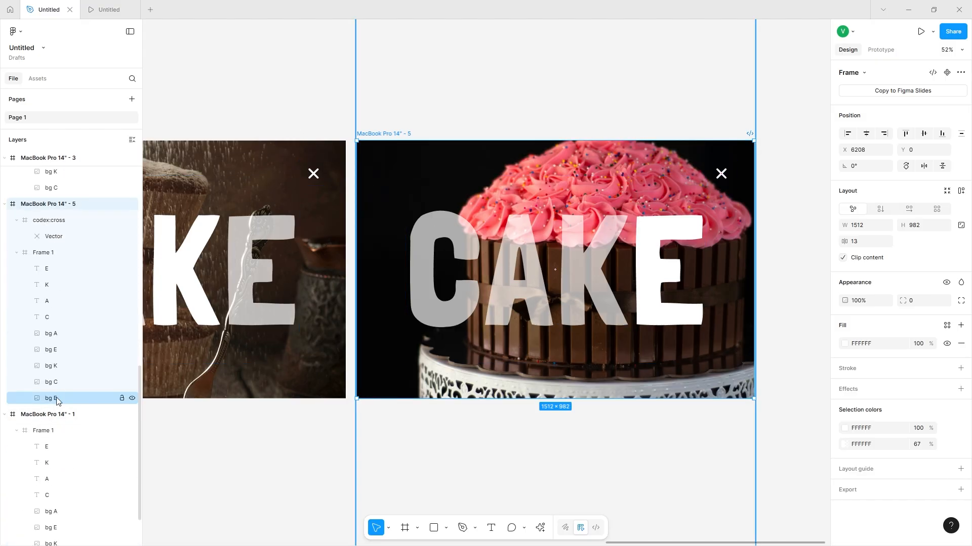
{"action": "left_click", "coordinate": [55, 350]}
{"action": "key", "text": "Delete"}
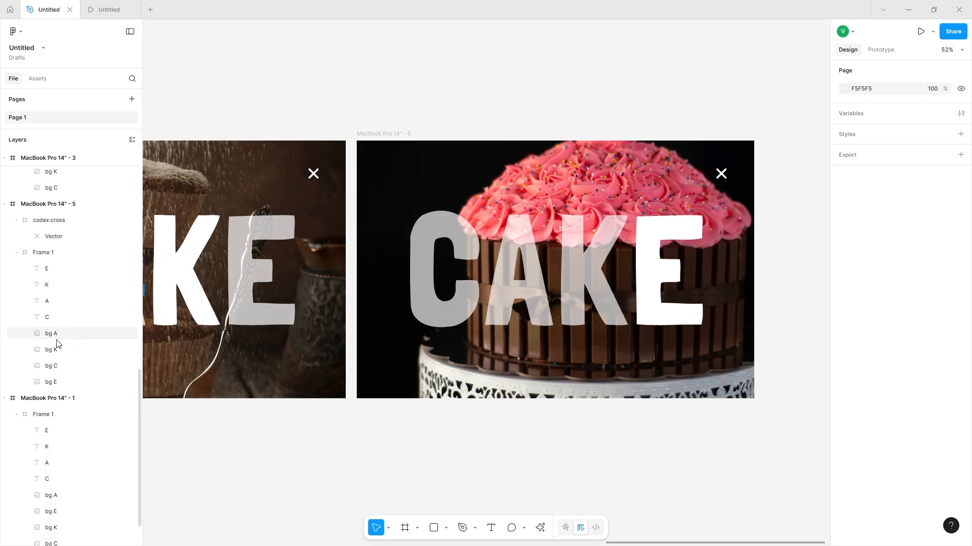
{"action": "left_click", "coordinate": [56, 334]}
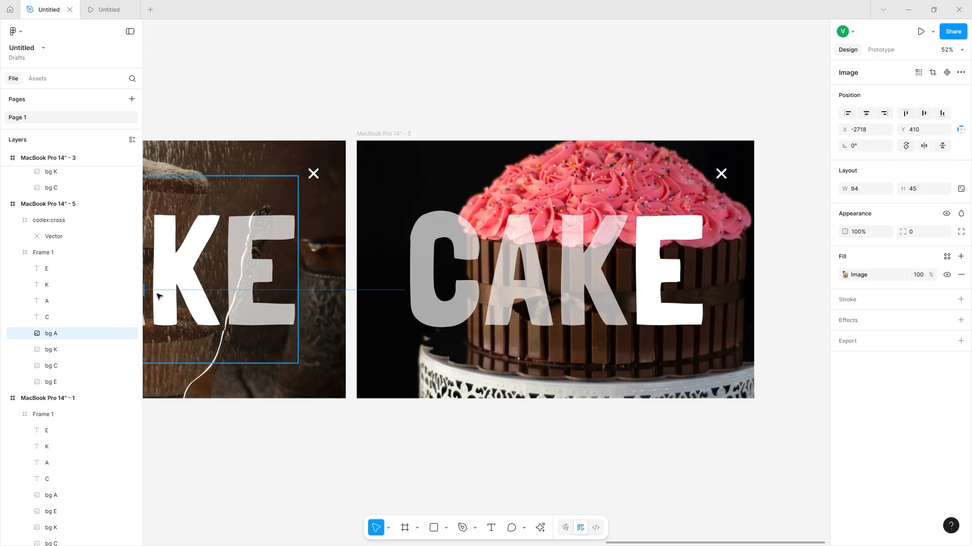
{"action": "scroll", "coordinate": [156, 297], "scroll_direction": "down", "scroll_amount": 5}
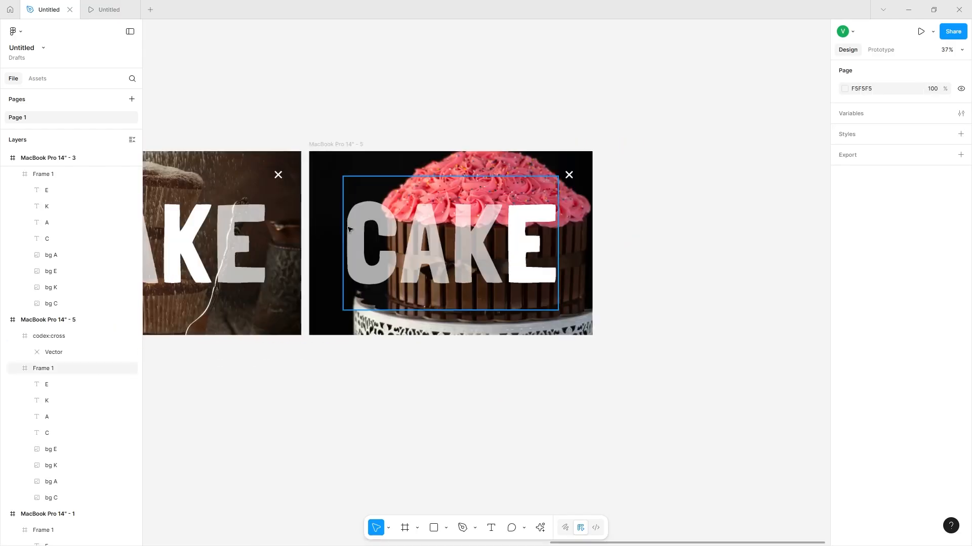
Link letter A in MacBook Pro 14" - 2 to MacBook Pro 14" - 3 on click with Smart animate, Gentle, 800ms.
{"action": "scroll", "coordinate": [326, 205], "scroll_direction": "down", "scroll_amount": 3}
{"action": "scroll", "coordinate": [325, 205], "scroll_direction": "left", "scroll_amount": 3}
{"action": "scroll", "coordinate": [325, 205], "scroll_direction": "down", "scroll_amount": 1}
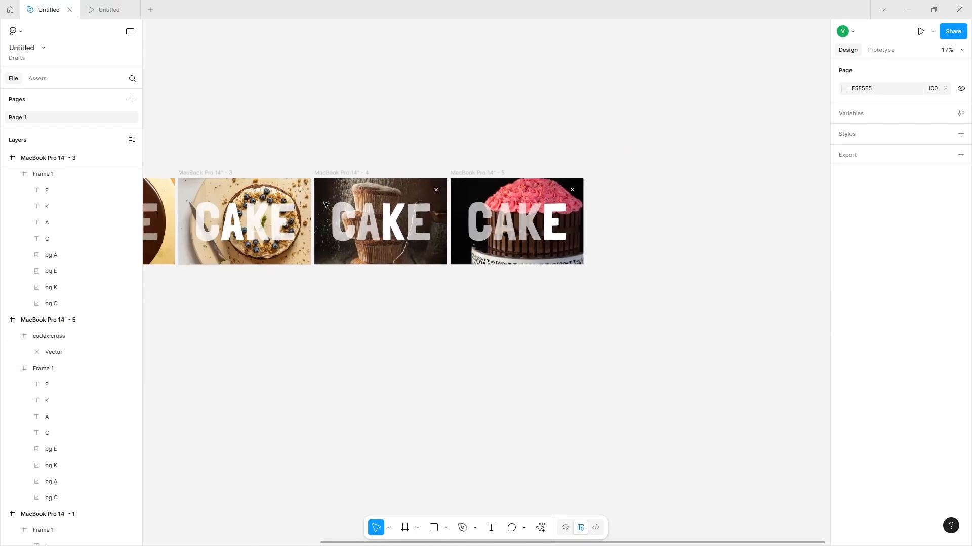
{"action": "scroll", "coordinate": [354, 217], "scroll_direction": "left", "scroll_amount": 5}
{"action": "scroll", "coordinate": [408, 228], "scroll_direction": "up", "scroll_amount": 5}
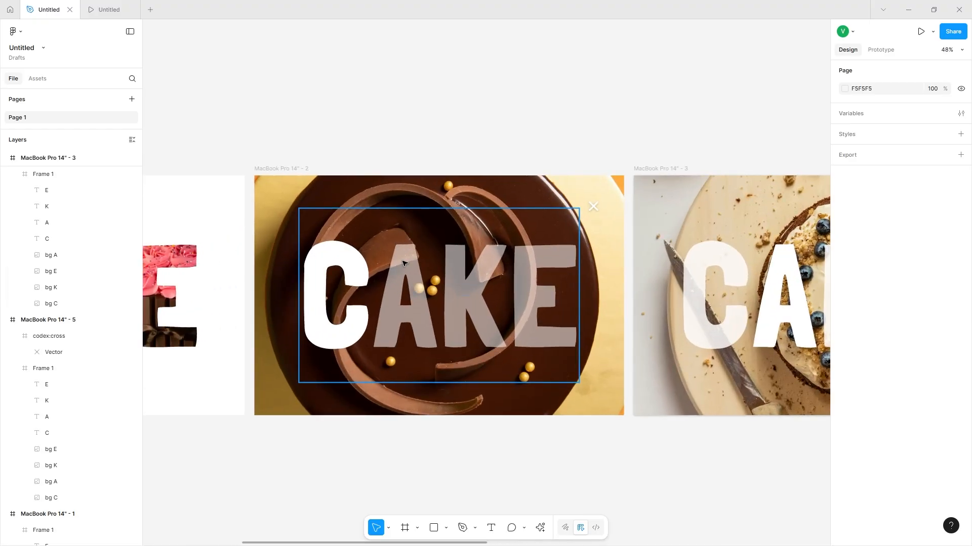
{"action": "left_click", "coordinate": [411, 271], "text": "ctrl"}
{"action": "scroll", "coordinate": [411, 270], "scroll_direction": "right", "scroll_amount": 3}
{"action": "key", "text": "shift+e"}
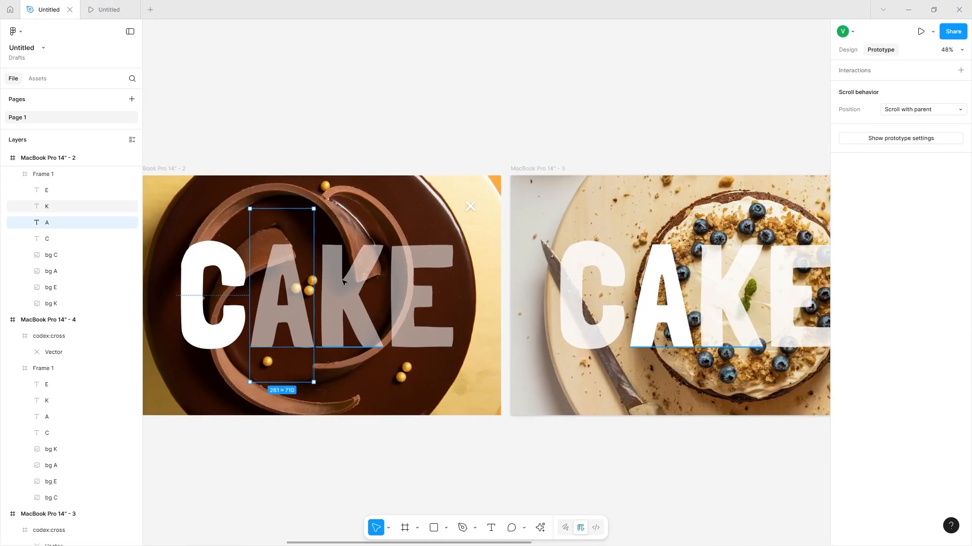
{"action": "left_click_drag", "start_coordinate": [313, 296], "coordinate": [527, 286]}
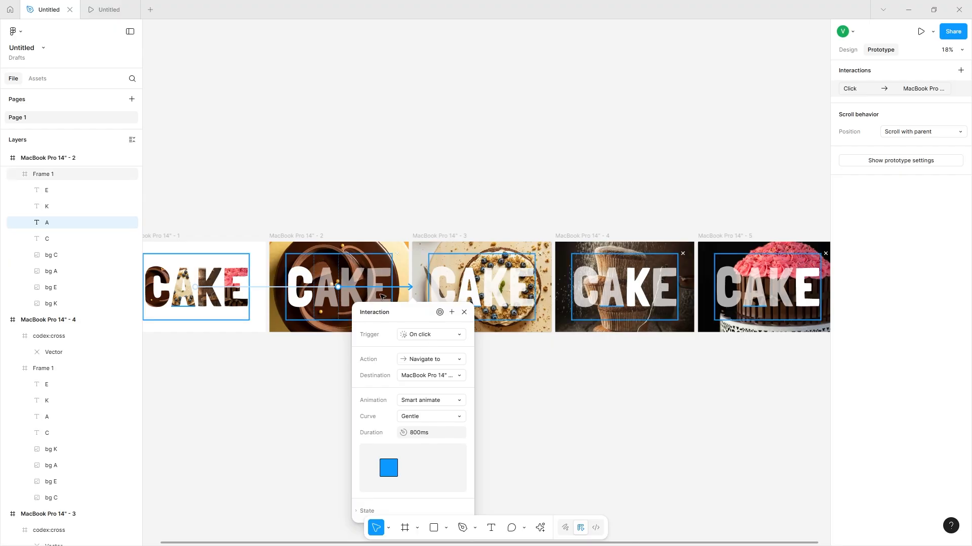
Link letter K in MacBook Pro 14" - 2 to MacBook Pro 14" - 4 and its letter E to MacBook Pro 14" - 5.
{"action": "left_click", "coordinate": [366, 285]}
{"action": "left_click_drag", "start_coordinate": [365, 287], "coordinate": [583, 278]}
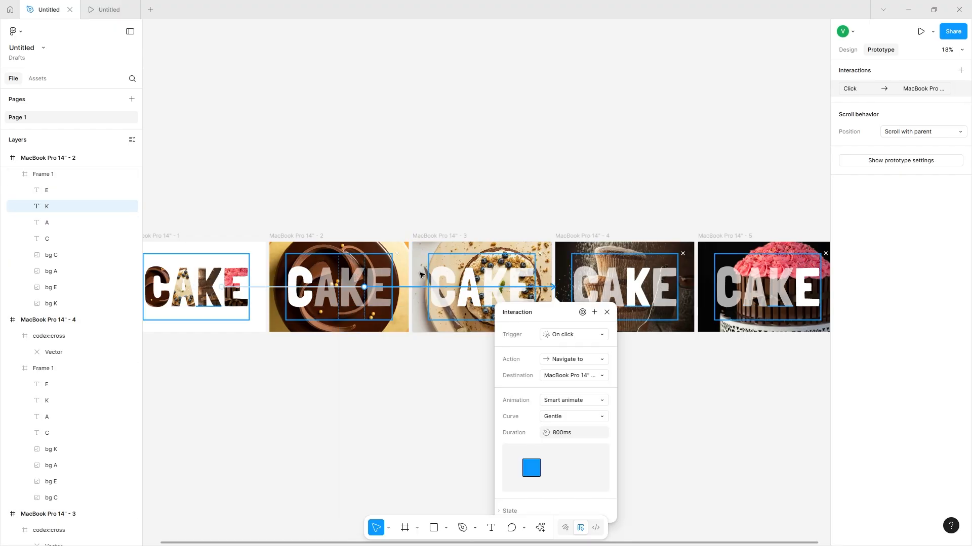
{"action": "left_click", "coordinate": [380, 284]}
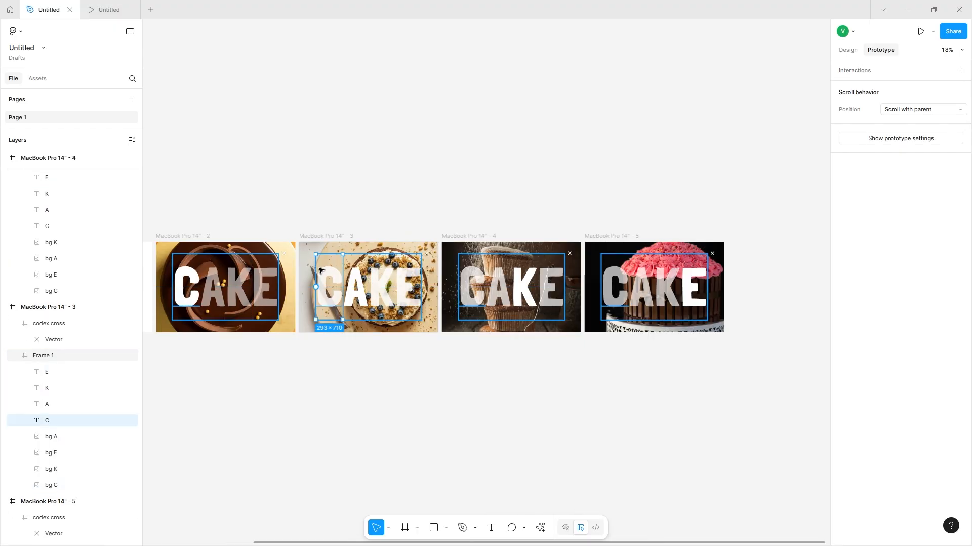
In MacBook Pro 14" - 3, link letter C to MacBook Pro 14" - 2, K to MacBook Pro 14" - 4 and E to MacBook Pro 14" - 5.
{"action": "left_click_drag", "start_coordinate": [316, 287], "coordinate": [263, 286]}
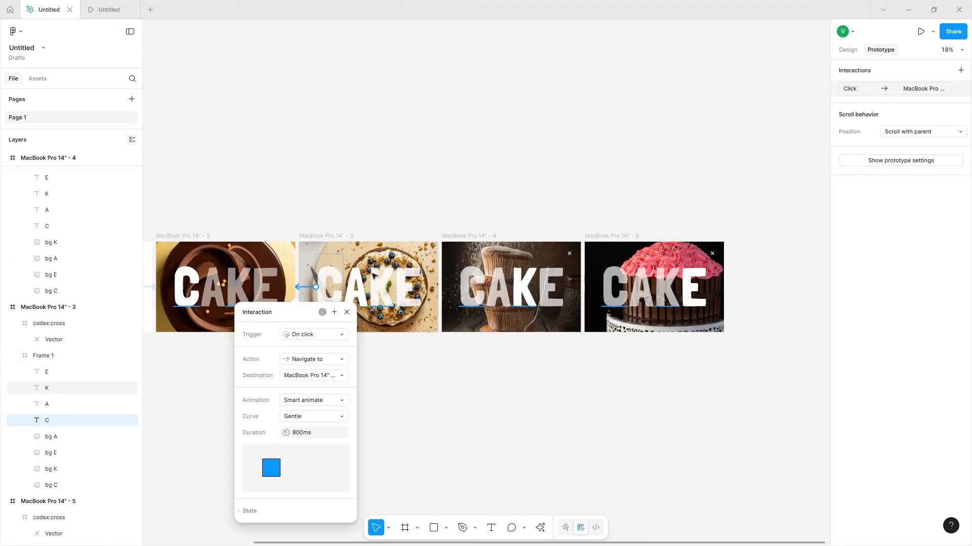
{"action": "left_click", "coordinate": [355, 287]}
{"action": "left_click", "coordinate": [380, 286]}
{"action": "left_click_drag", "start_coordinate": [369, 287], "coordinate": [522, 291]}
In MacBook Pro 14" - 4, link letter C to MacBook Pro 14" - 2 and letter A to MacBook Pro 14" - 3.
{"action": "left_click", "coordinate": [472, 276]}
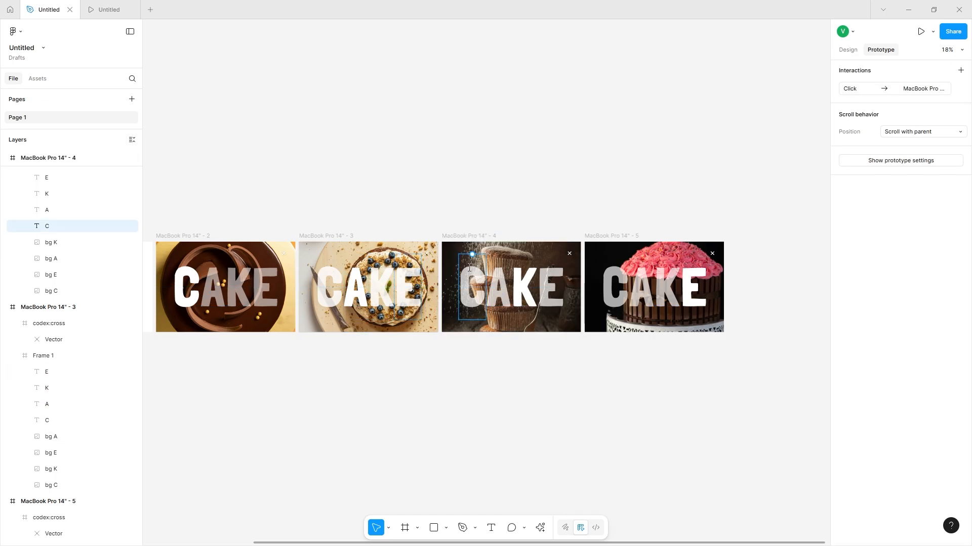
{"action": "left_click", "coordinate": [408, 286], "text": "shift"}
{"action": "left_click_drag", "start_coordinate": [394, 287], "coordinate": [291, 276]}
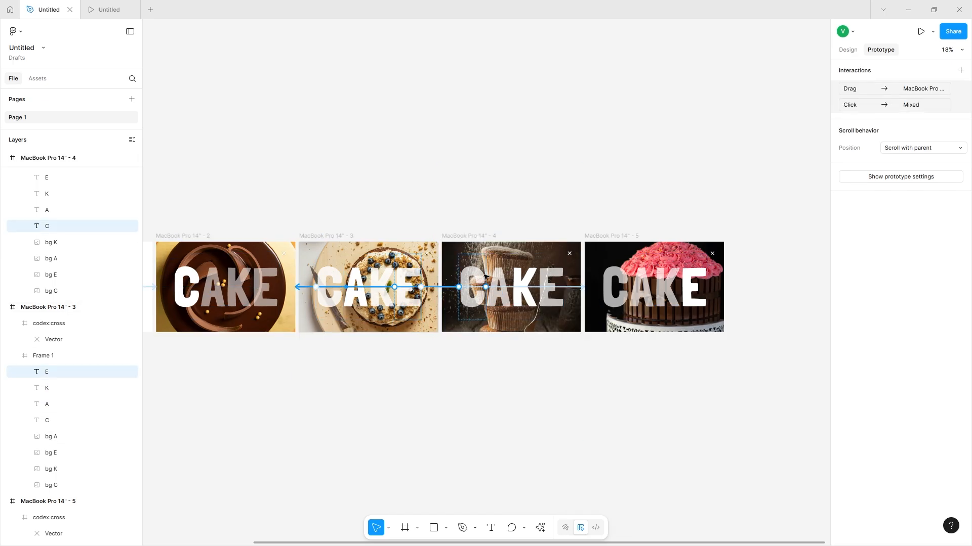
{"action": "left_click", "coordinate": [487, 281]}
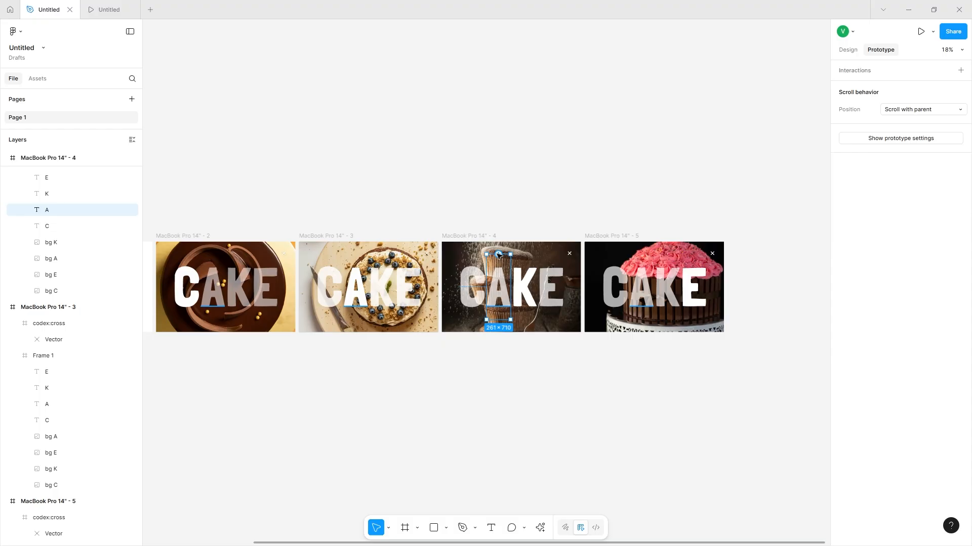
{"action": "left_click_drag", "start_coordinate": [486, 287], "coordinate": [372, 287]}
Link letter E in MacBook Pro 14" - 4 to MacBook Pro 14" - 5, and letter C in MacBook Pro 14" - 5 to MacBook Pro 14" - 2.
{"action": "left_click", "coordinate": [559, 273]}
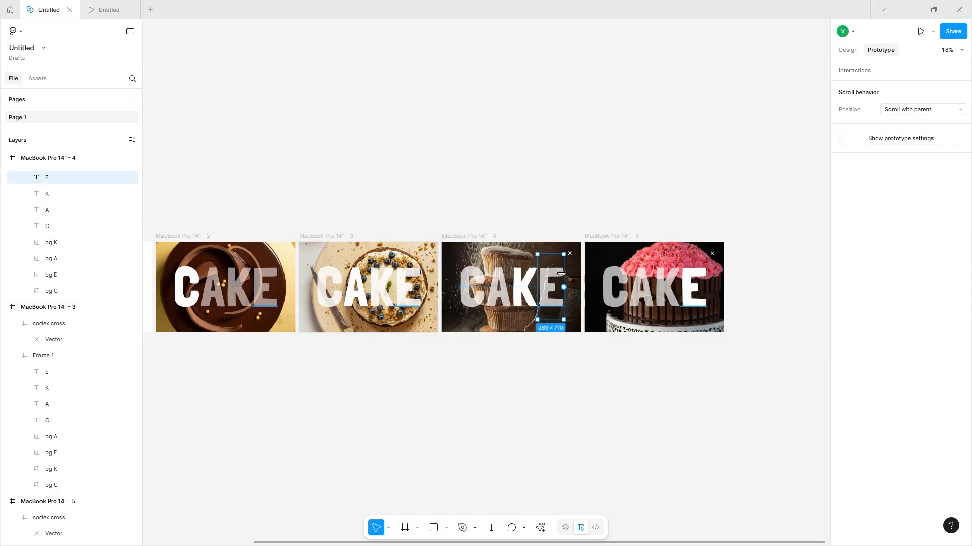
{"action": "left_click_drag", "start_coordinate": [564, 287], "coordinate": [615, 282]}
{"action": "scroll", "coordinate": [614, 281], "scroll_direction": "right", "scroll_amount": 3}
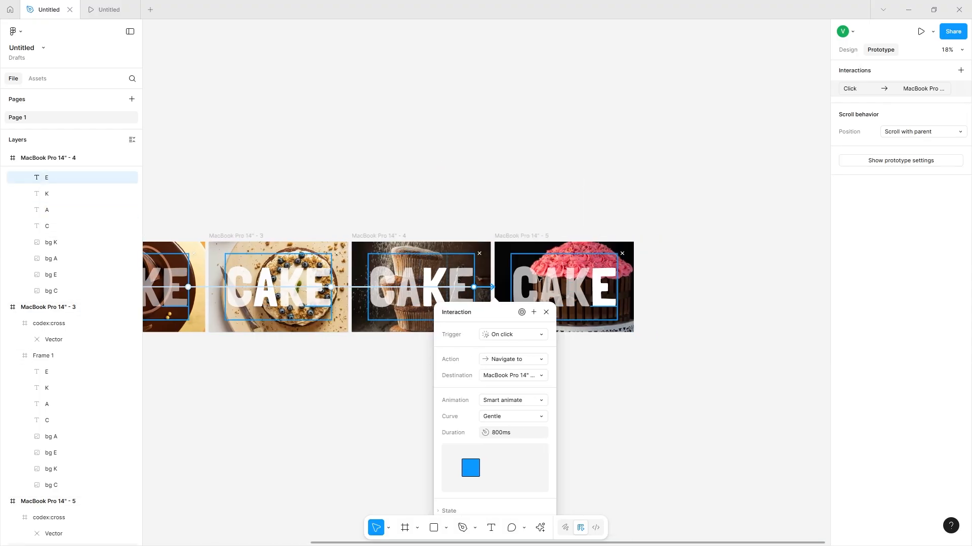
{"action": "left_click", "coordinate": [527, 280]}
Play the prototype and test switching between cake pictures through the letters C, A and K and returning to the start screen with the cross.
{"action": "key", "text": "ctrl+alt+Return"}
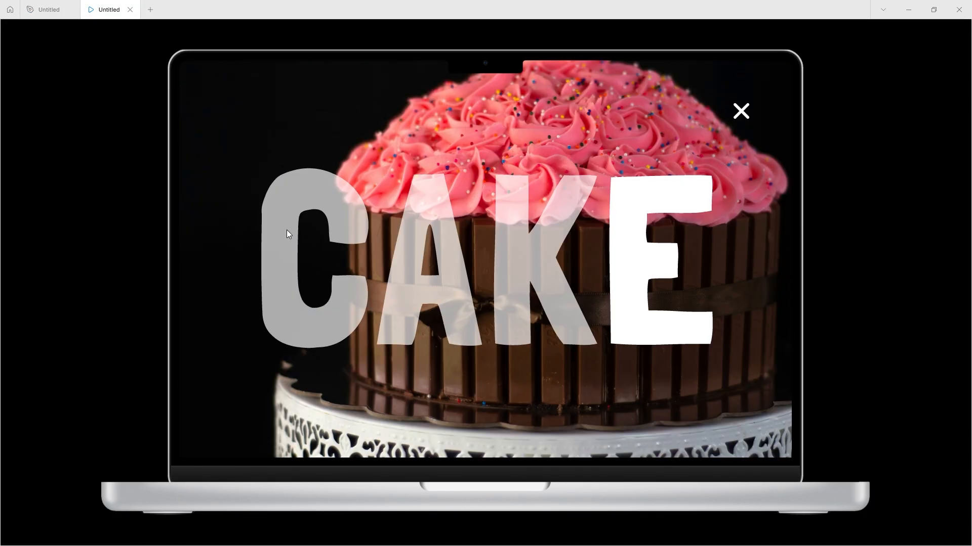
{"action": "left_click", "coordinate": [287, 232]}
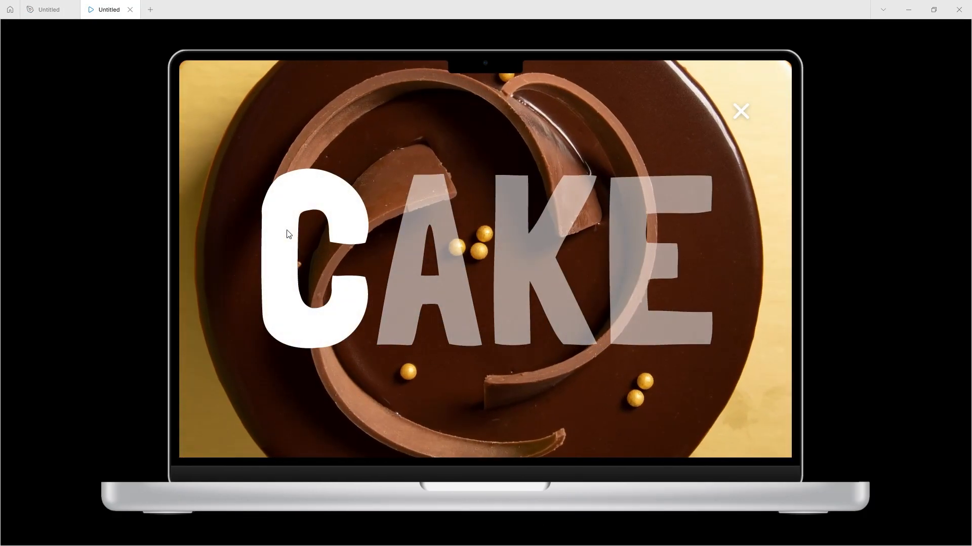
{"action": "left_click", "coordinate": [425, 243]}
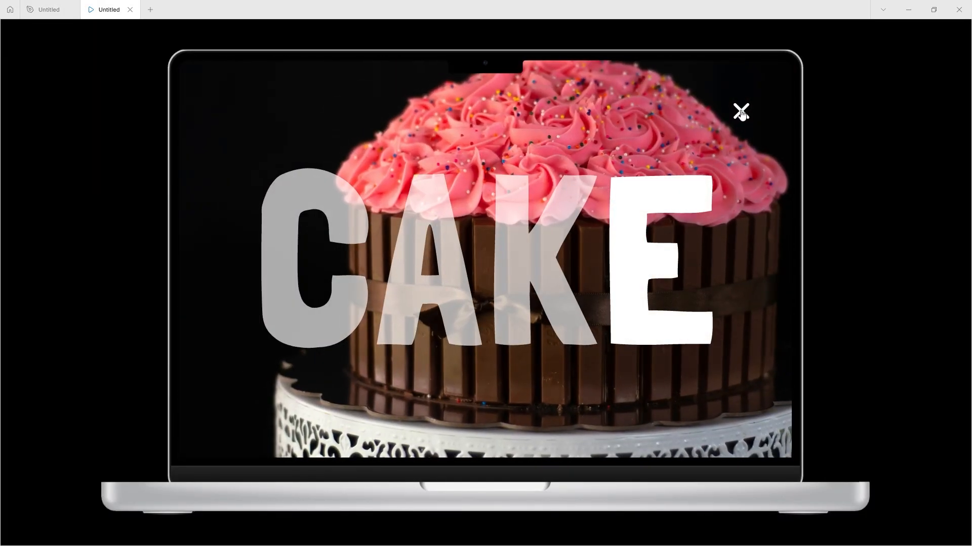
{"action": "left_click", "coordinate": [741, 112]}
{"action": "left_click", "coordinate": [398, 270]}
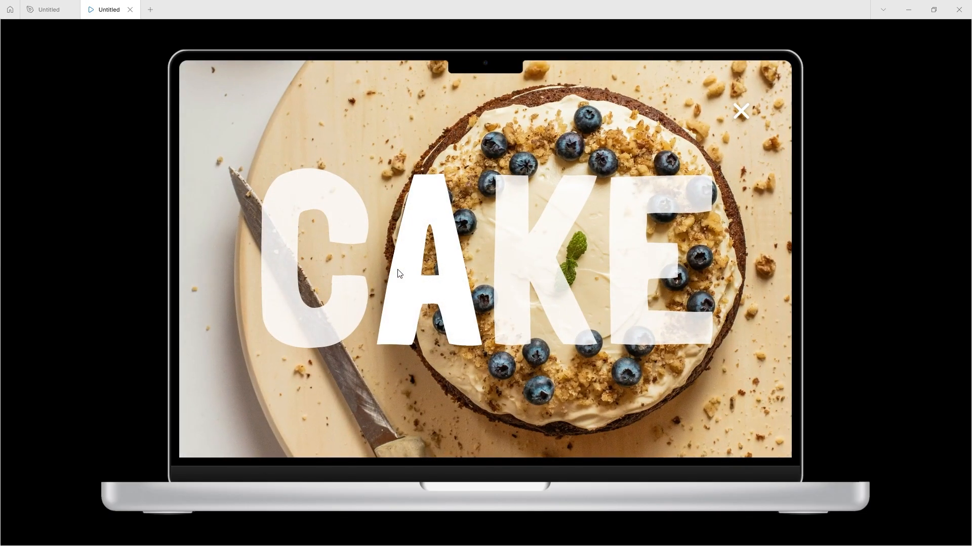
{"action": "left_click", "coordinate": [277, 264]}
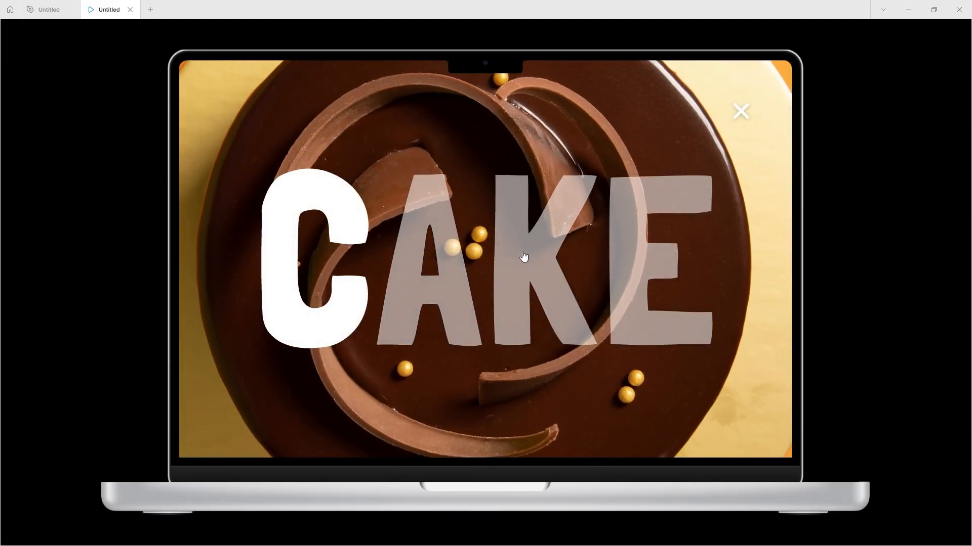
{"action": "left_click", "coordinate": [523, 253]}
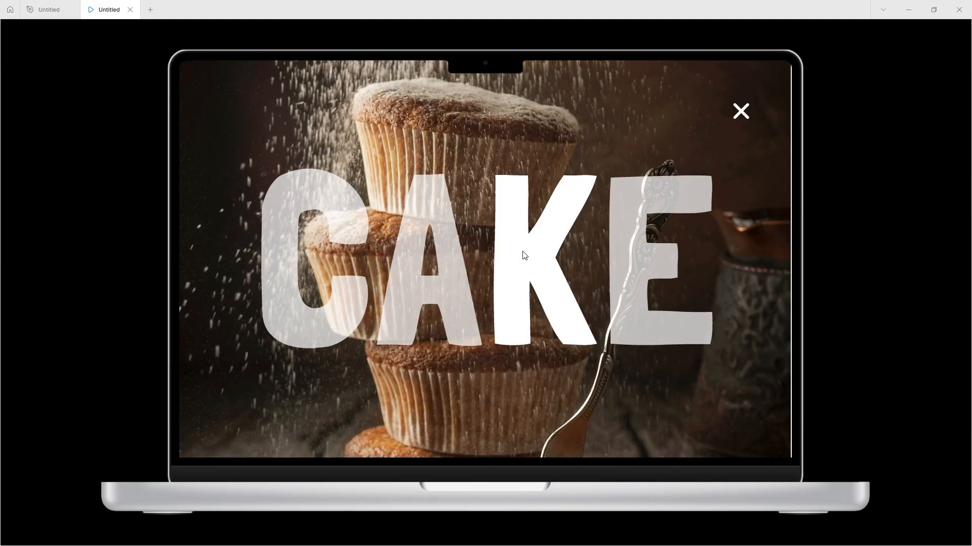
{"action": "left_click", "coordinate": [741, 112]}
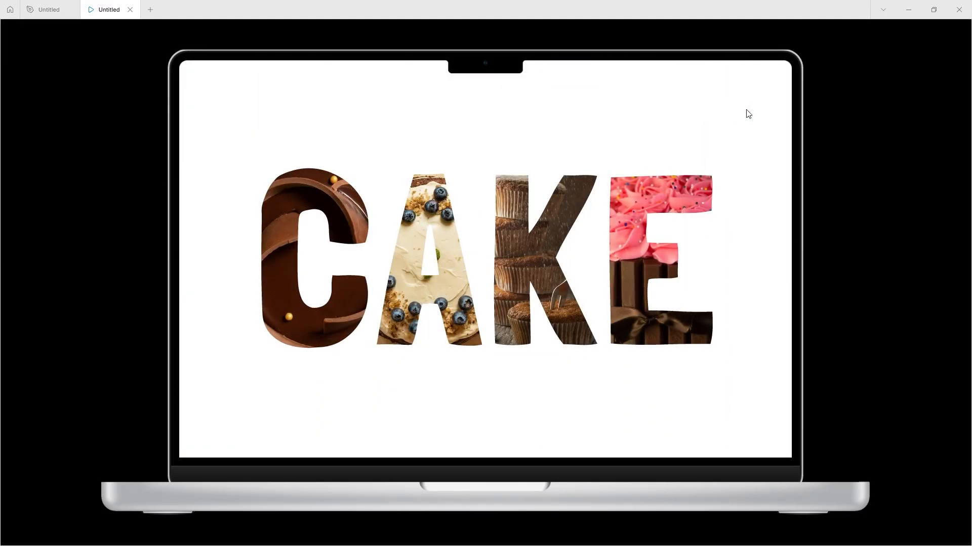